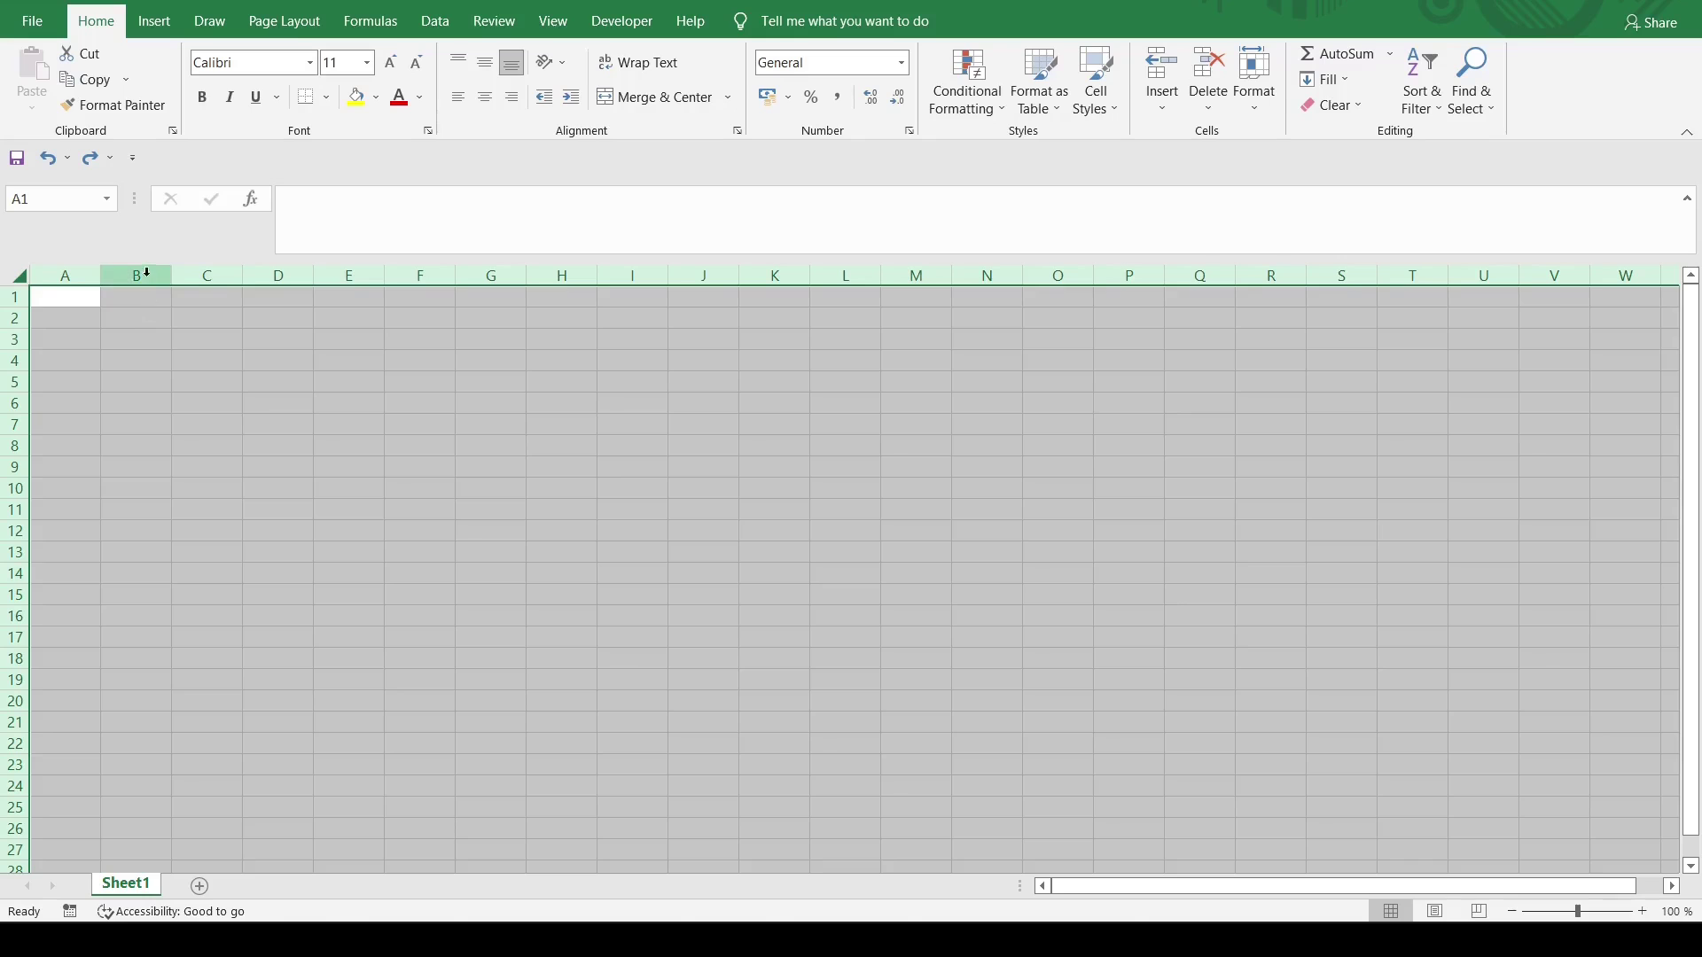
Set the width of all worksheet columns to 2 to make a grid of small square cells.
{"action": "right_click", "coordinate": [303, 274]}
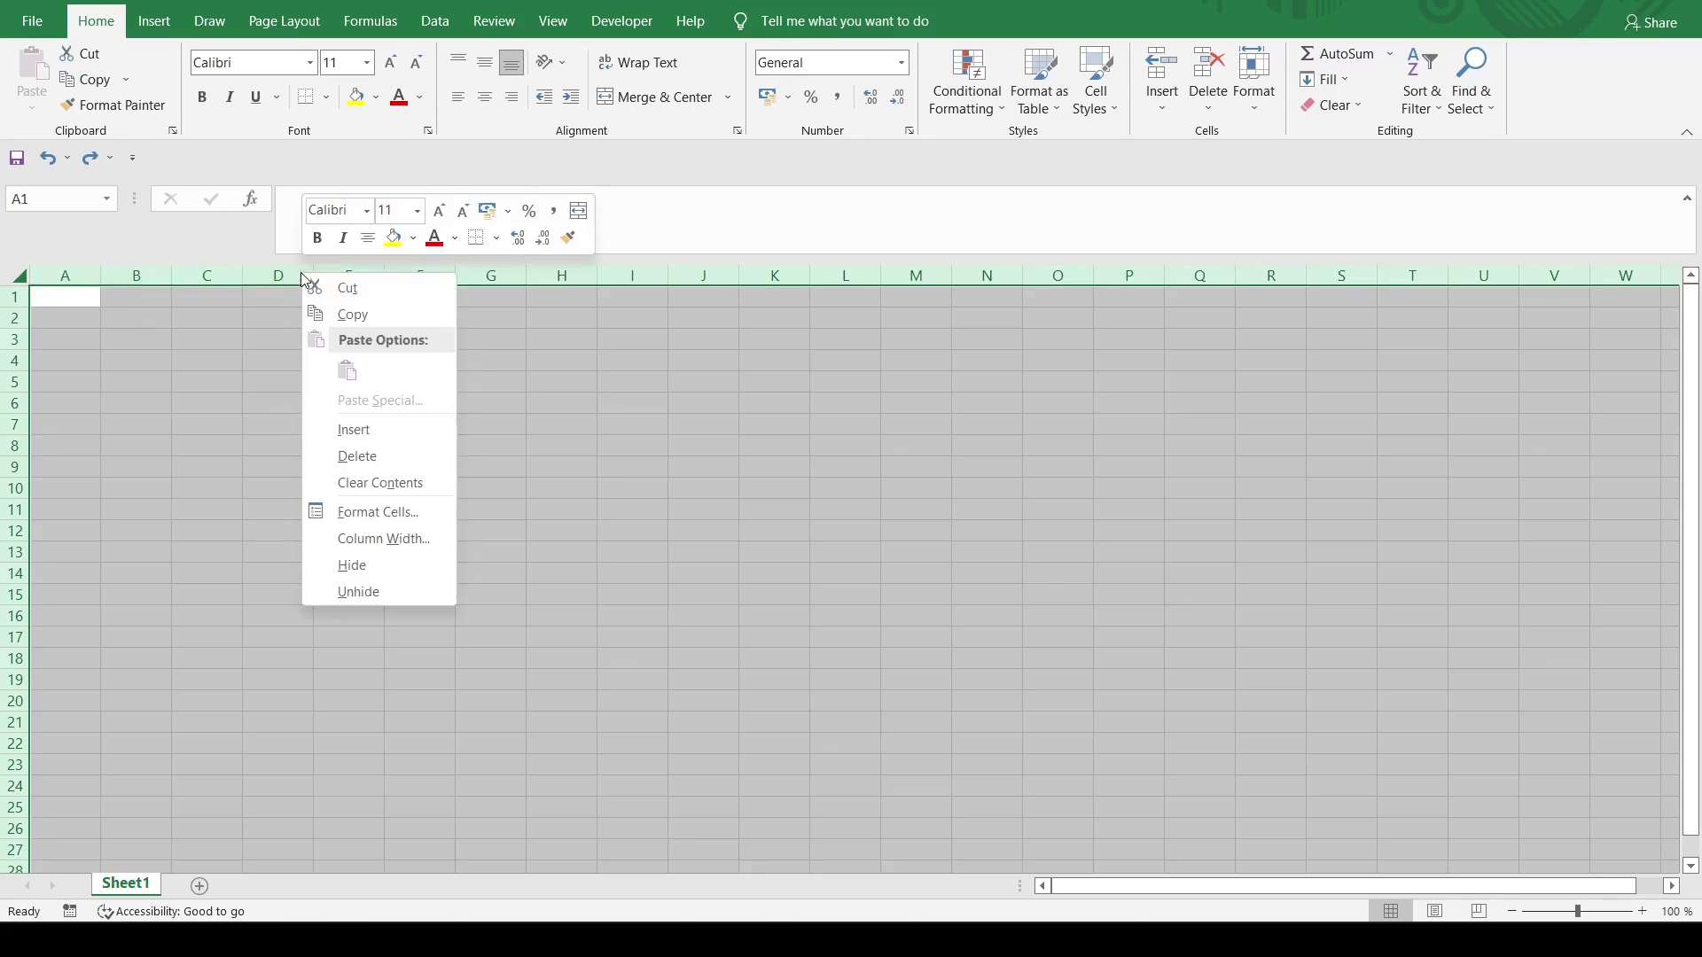
{"action": "left_click", "coordinate": [384, 539]}
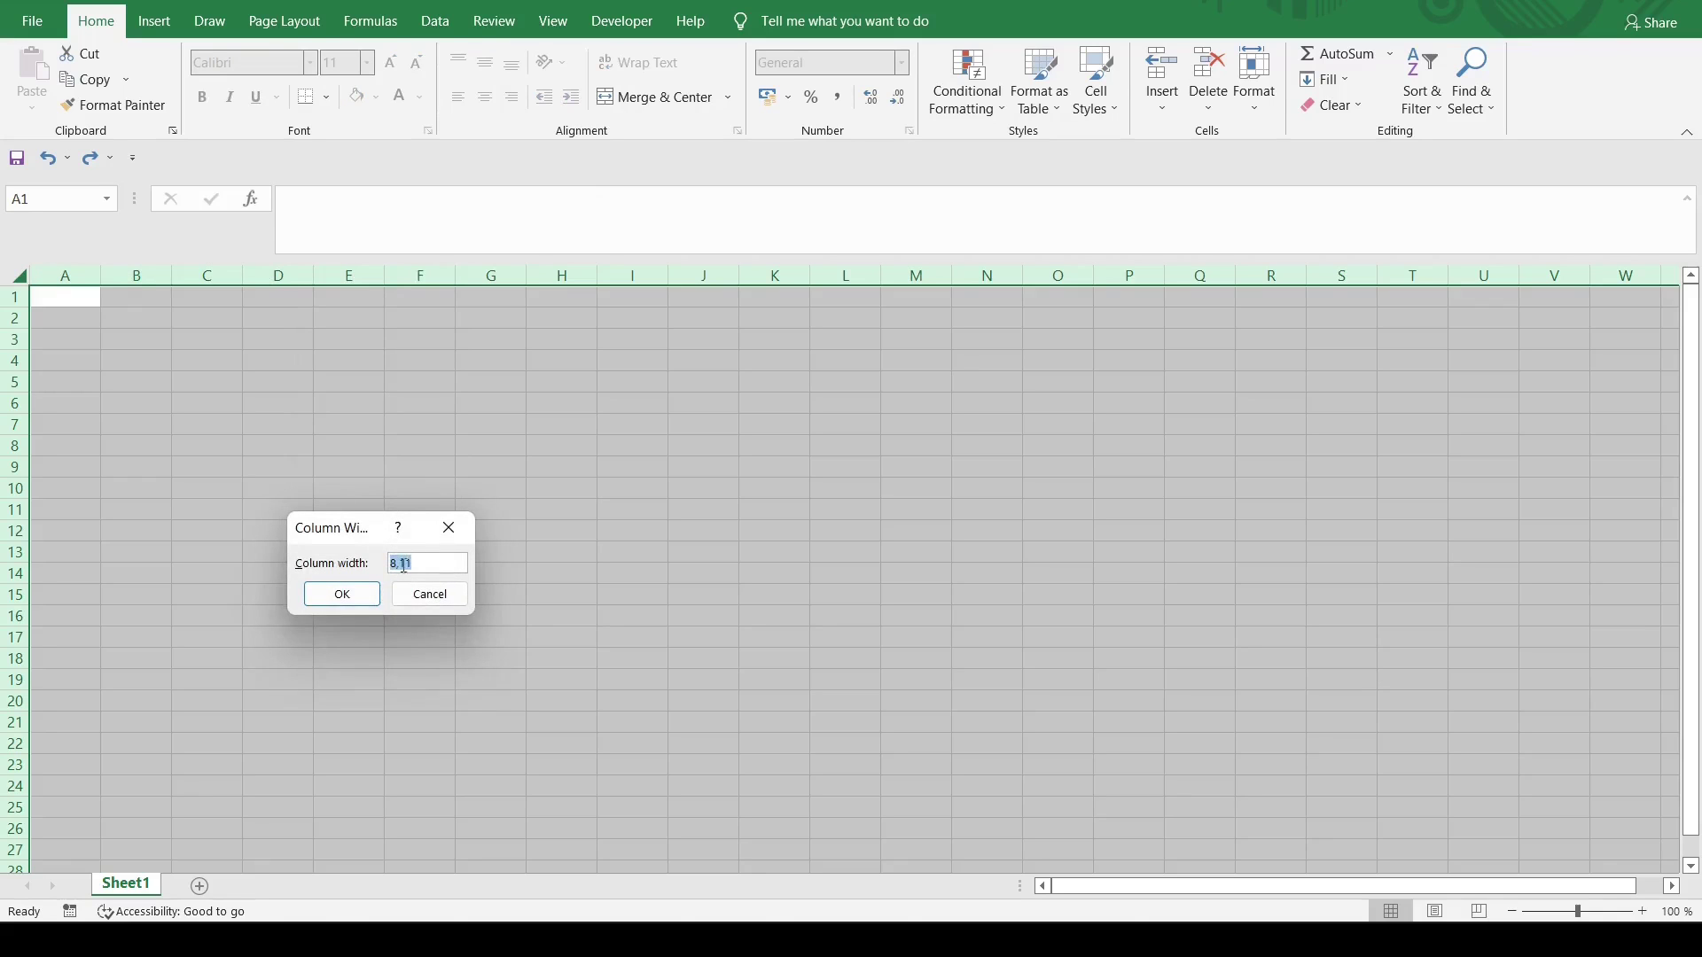
{"action": "type", "text": "2"}
{"action": "left_click", "coordinate": [342, 594]}
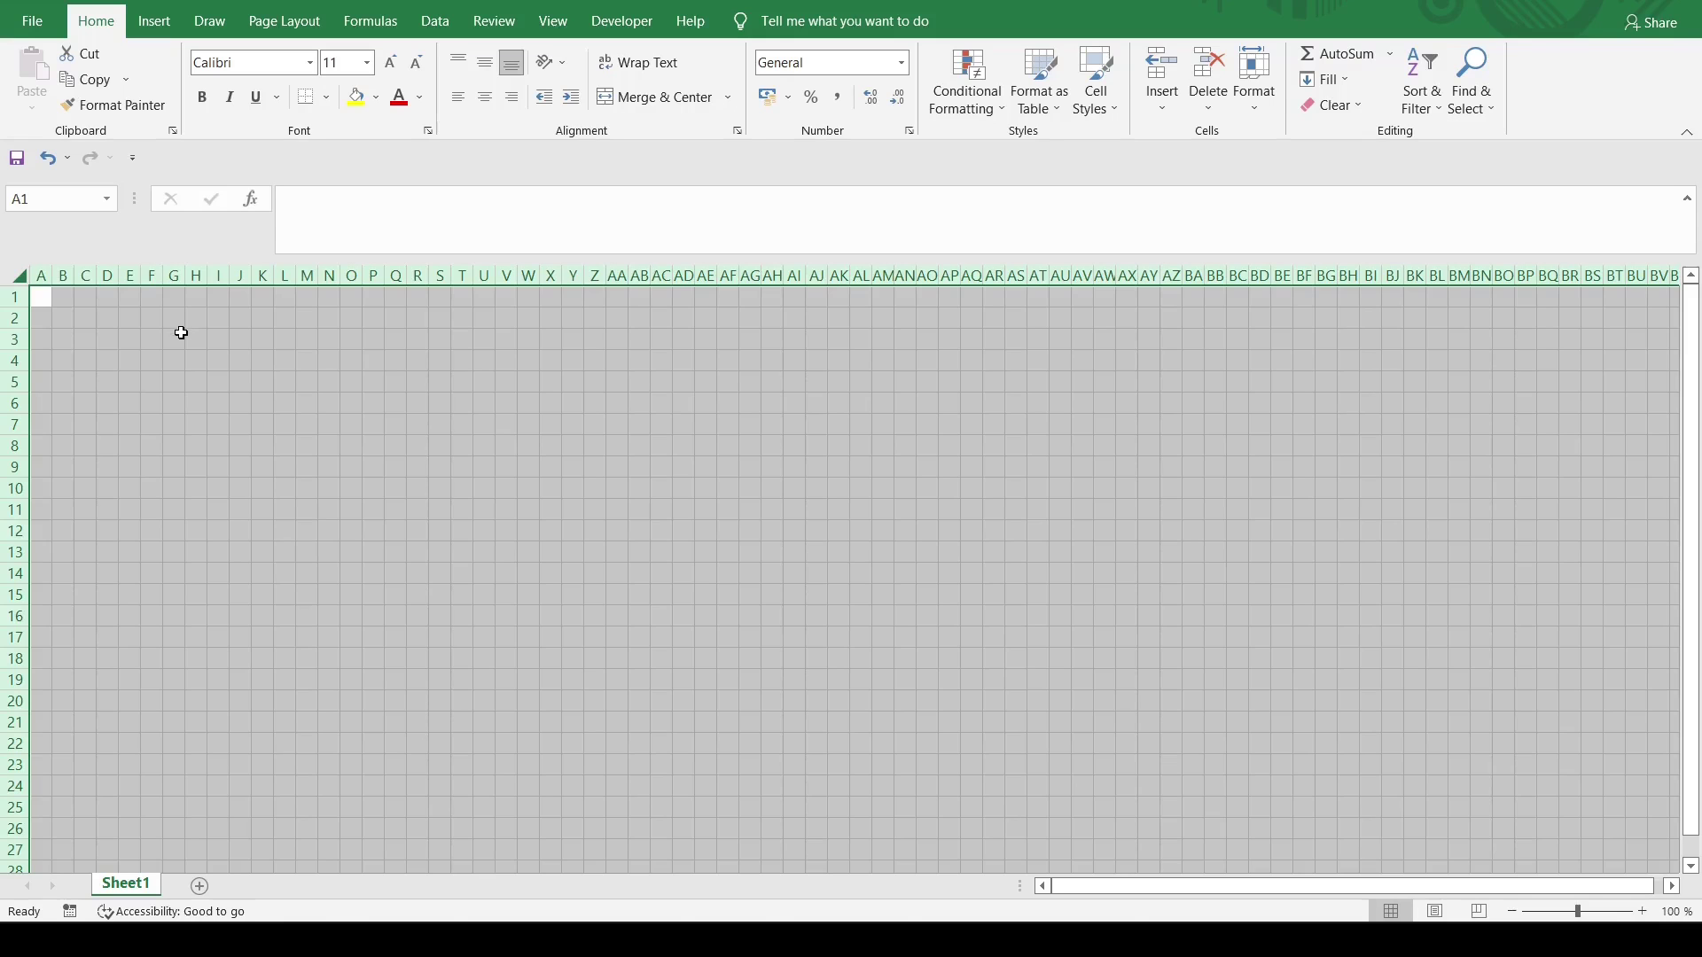
Hide every row from row 51 downward so the grid ends at row 50.
{"action": "scroll", "coordinate": [180, 332], "scroll_direction": "down", "scroll_amount": 2}
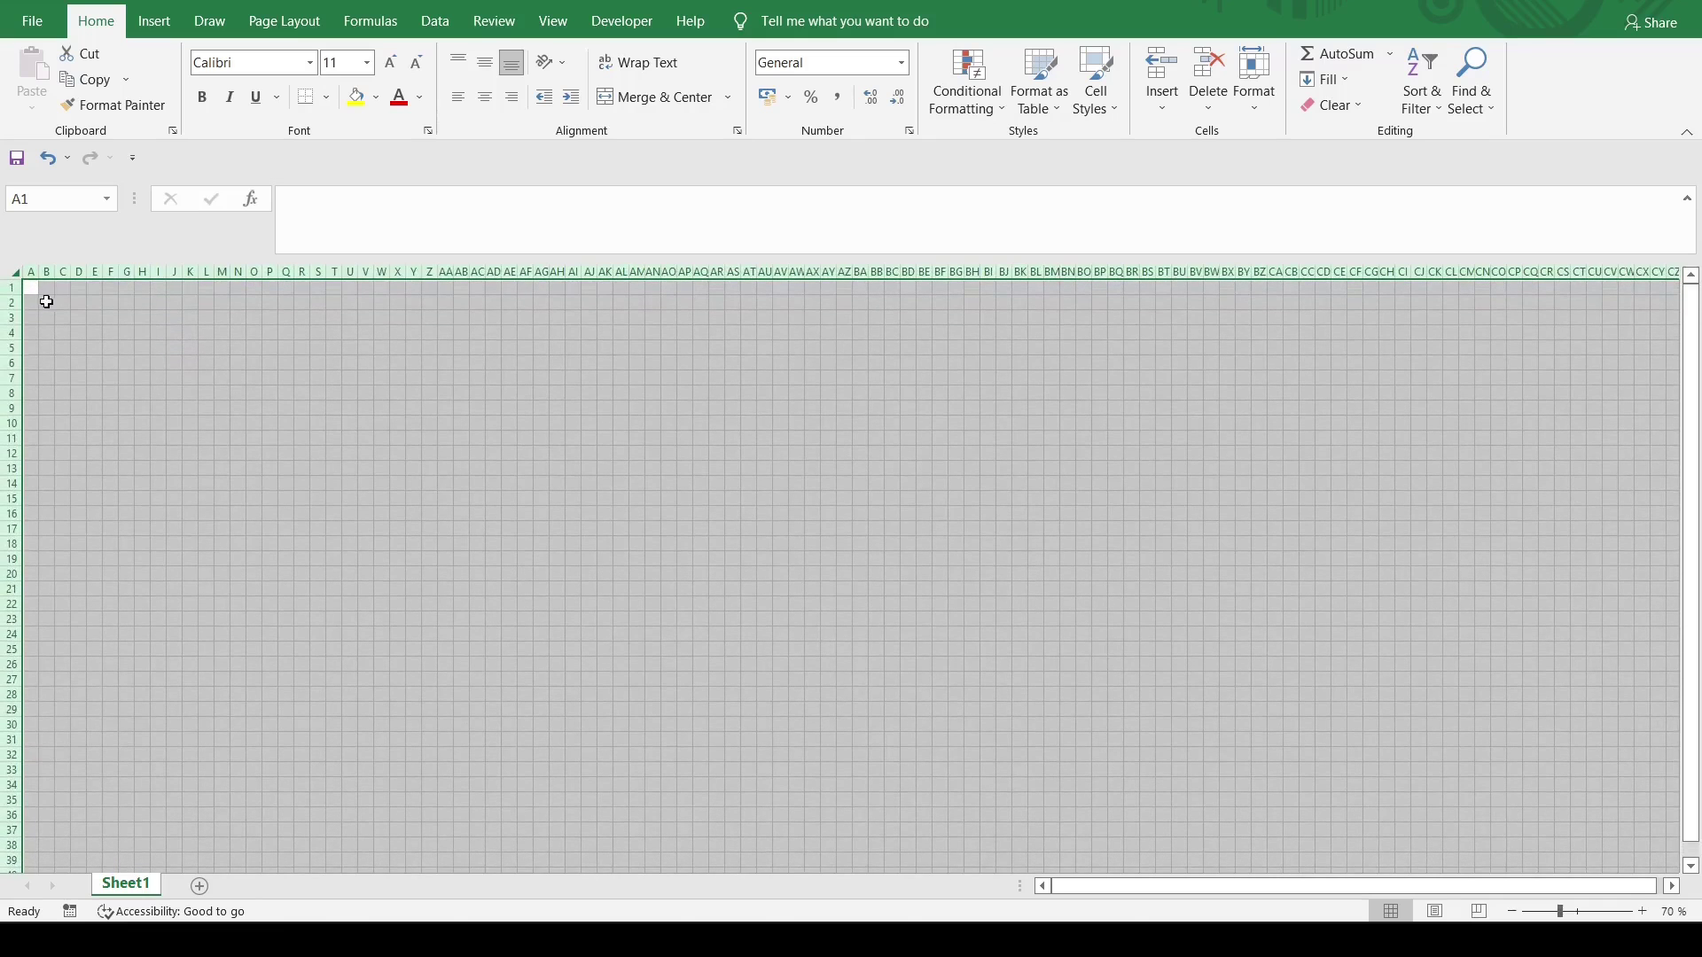
{"action": "scroll", "coordinate": [268, 310], "scroll_direction": "down", "scroll_amount": 1}
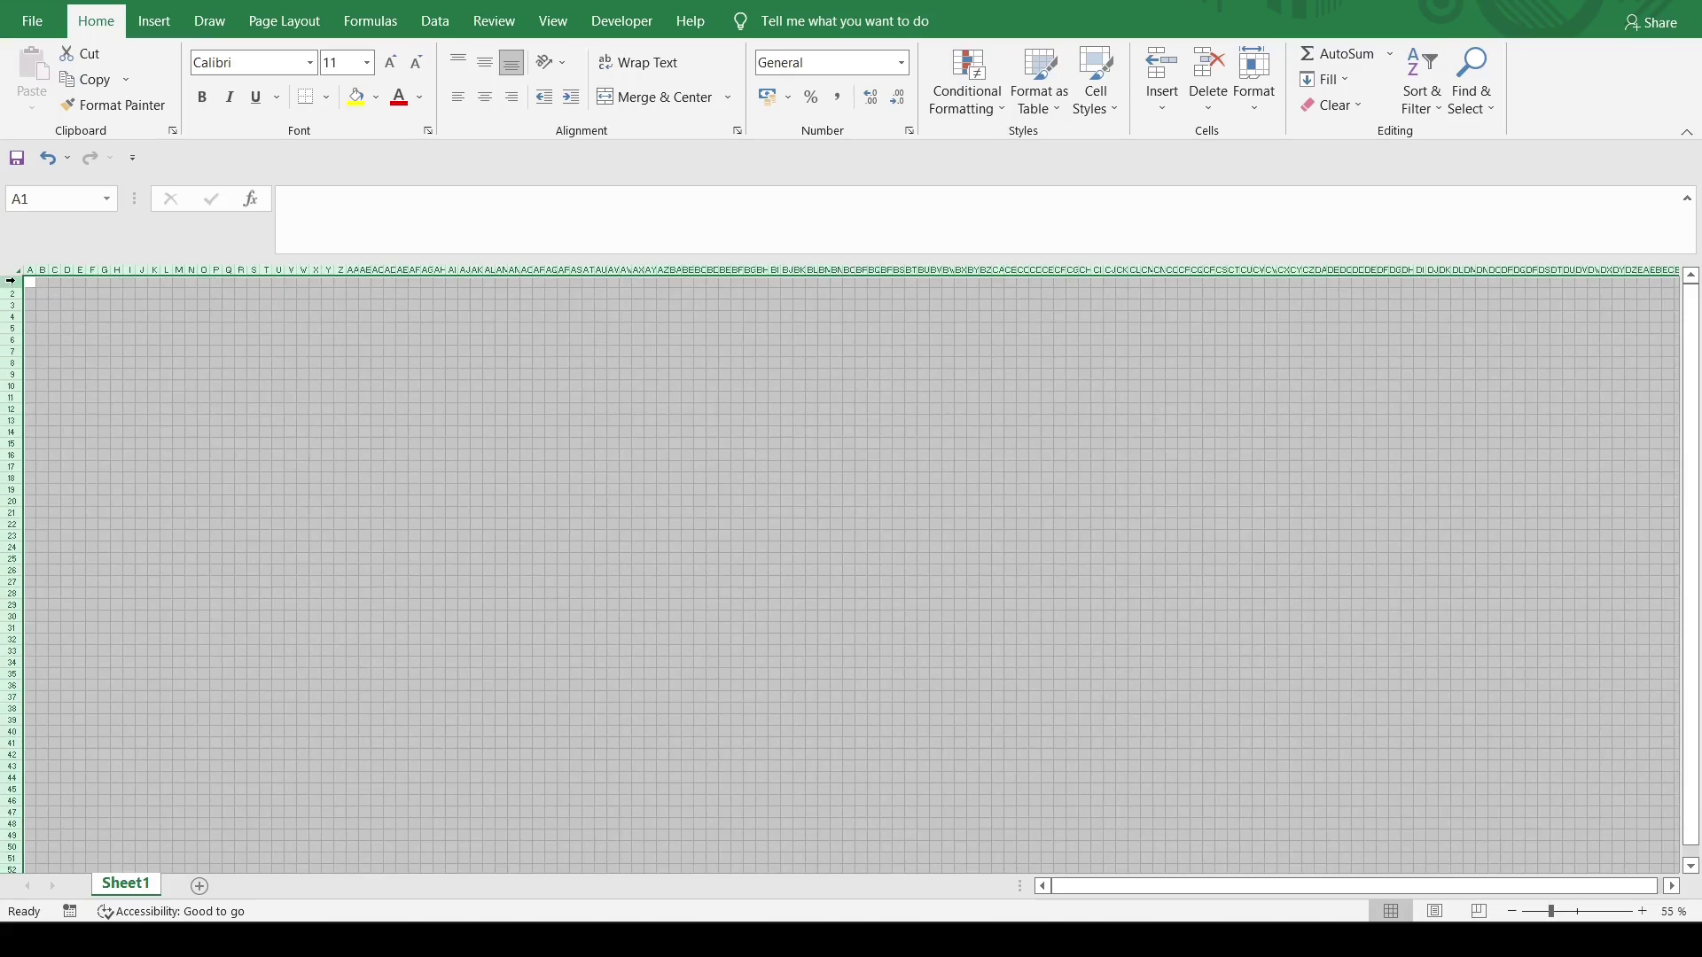
{"action": "left_click_drag", "start_coordinate": [11, 281], "coordinate": [11, 844]}
{"action": "scroll", "coordinate": [216, 802], "scroll_direction": "down", "scroll_amount": 1}
{"action": "right_click", "coordinate": [243, 849]}
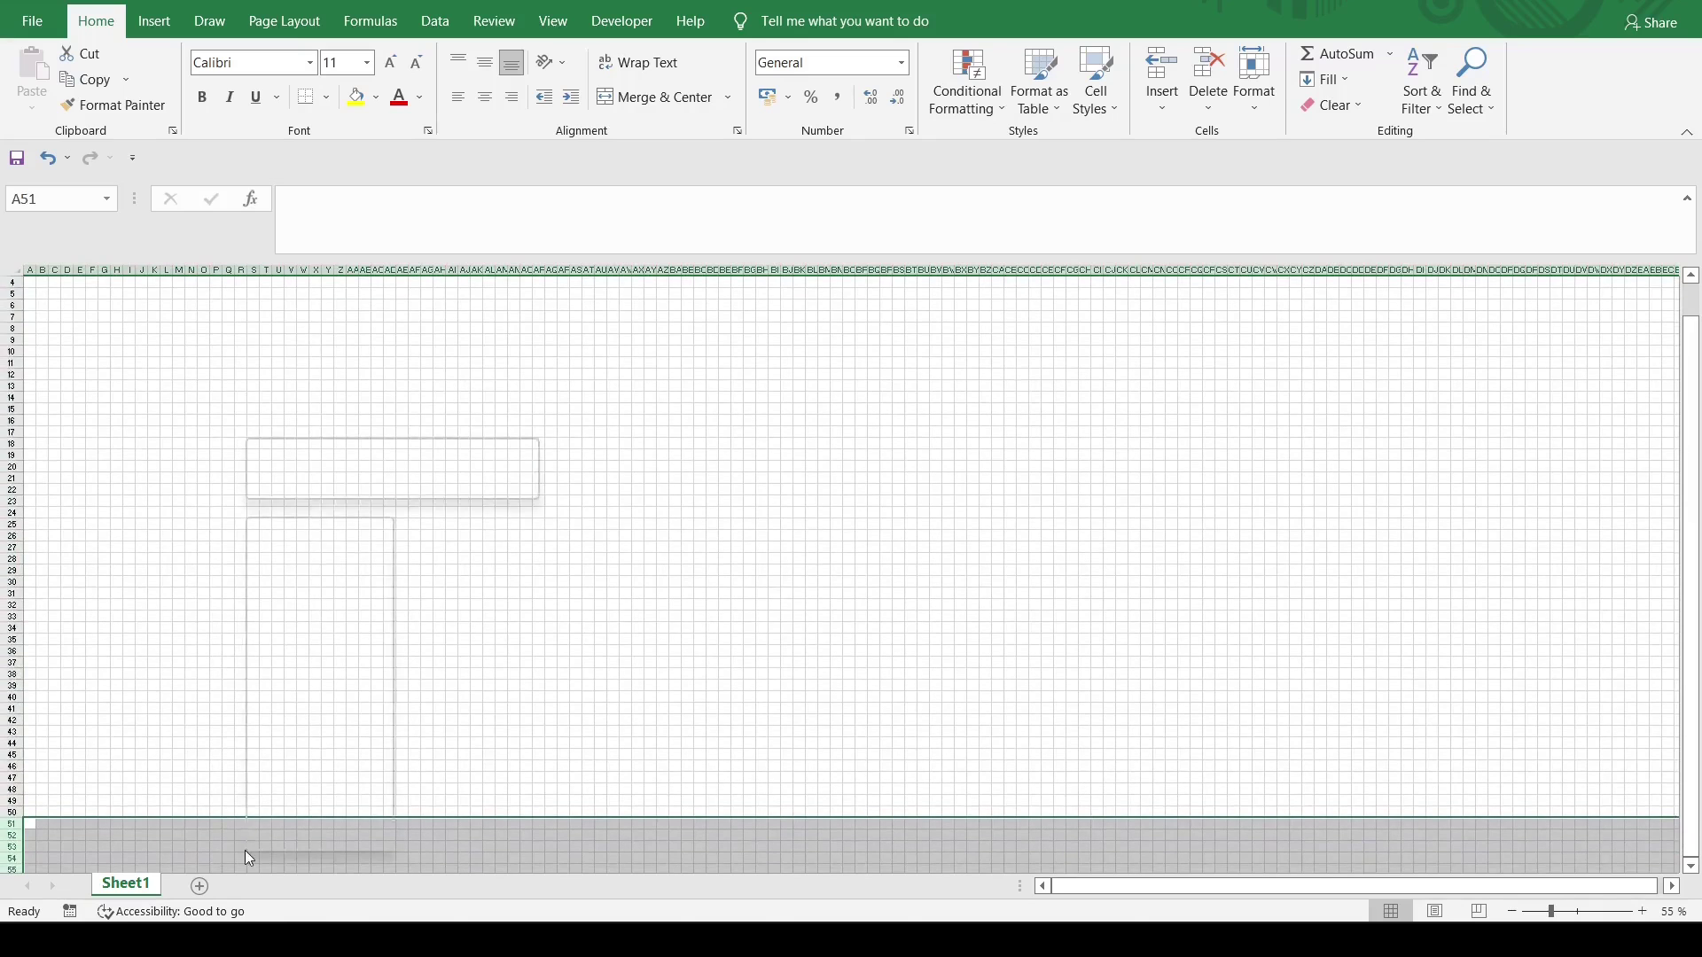
{"action": "left_click", "coordinate": [296, 809]}
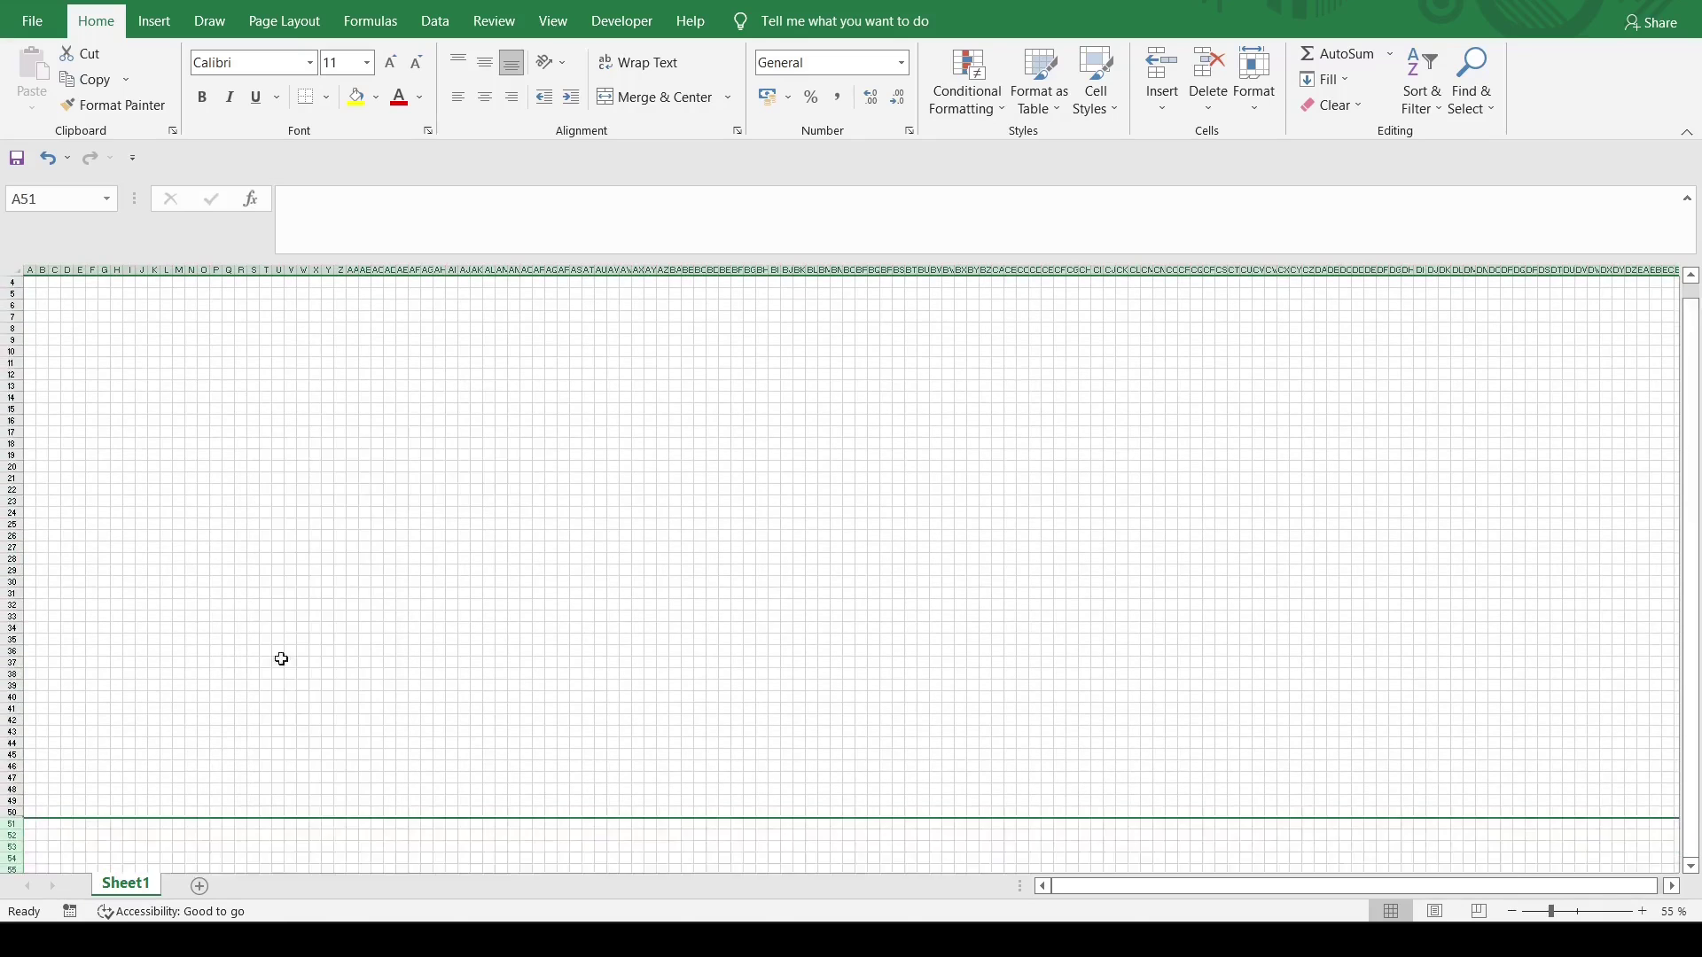
{"action": "scroll", "coordinate": [194, 501], "scroll_direction": "up", "scroll_amount": 1}
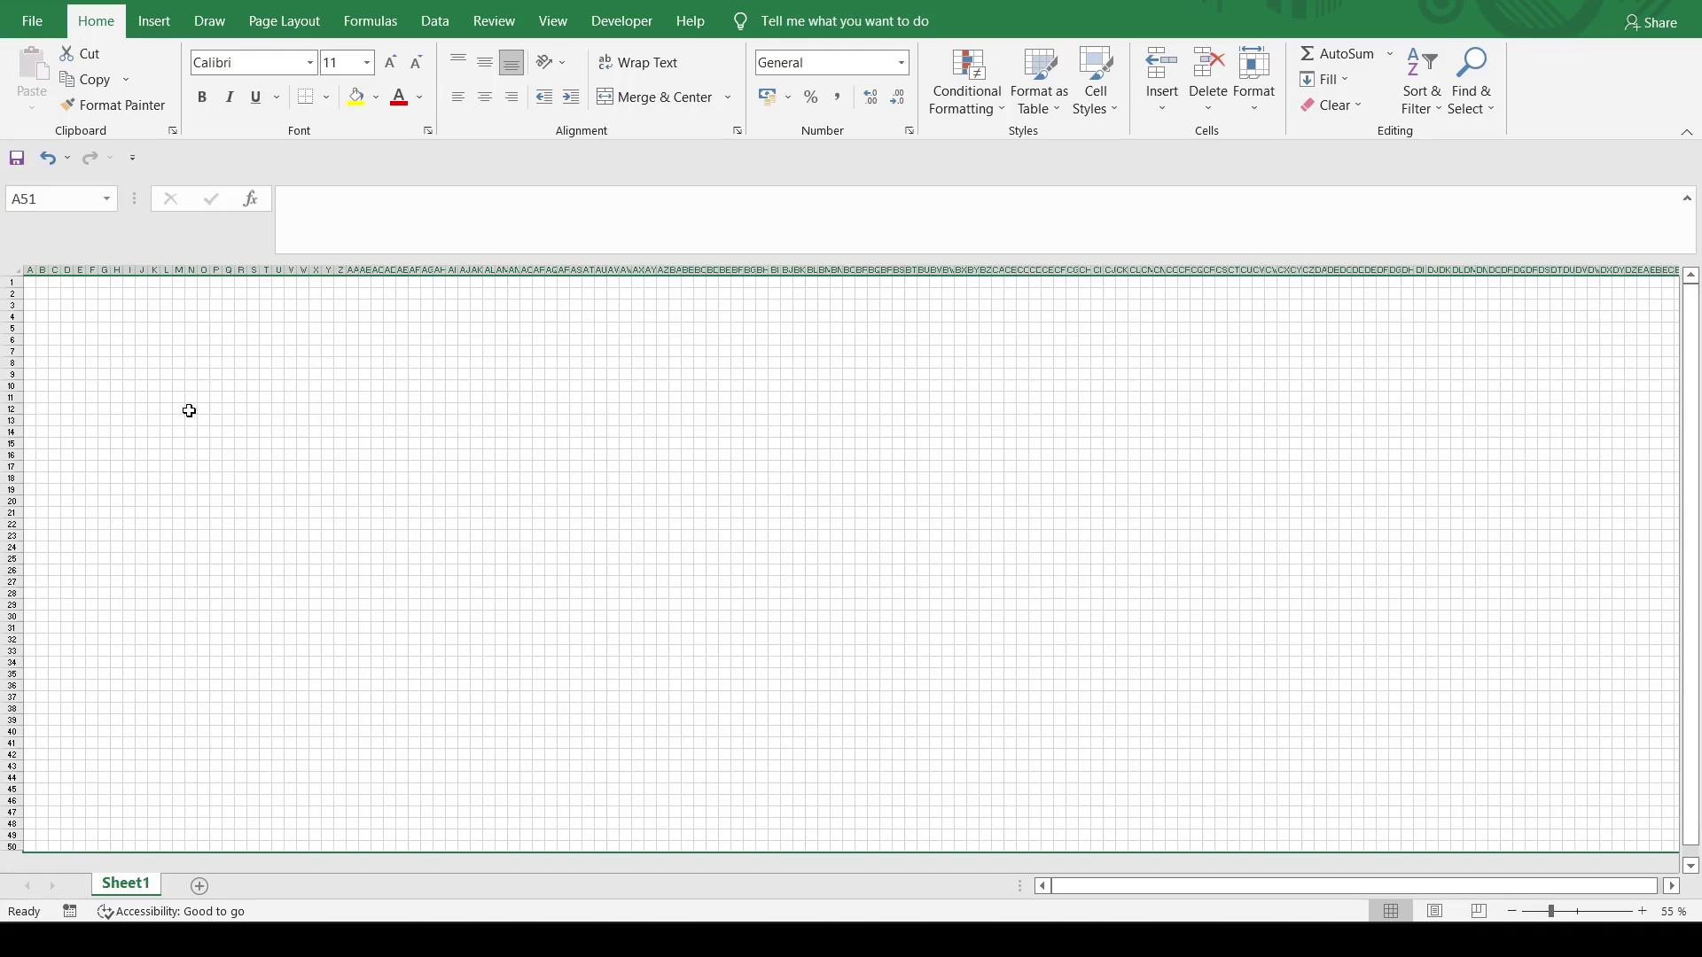
Hide every column from AZ onward so the sheet ends at column AY.
{"action": "key", "text": "ctrl+a"}
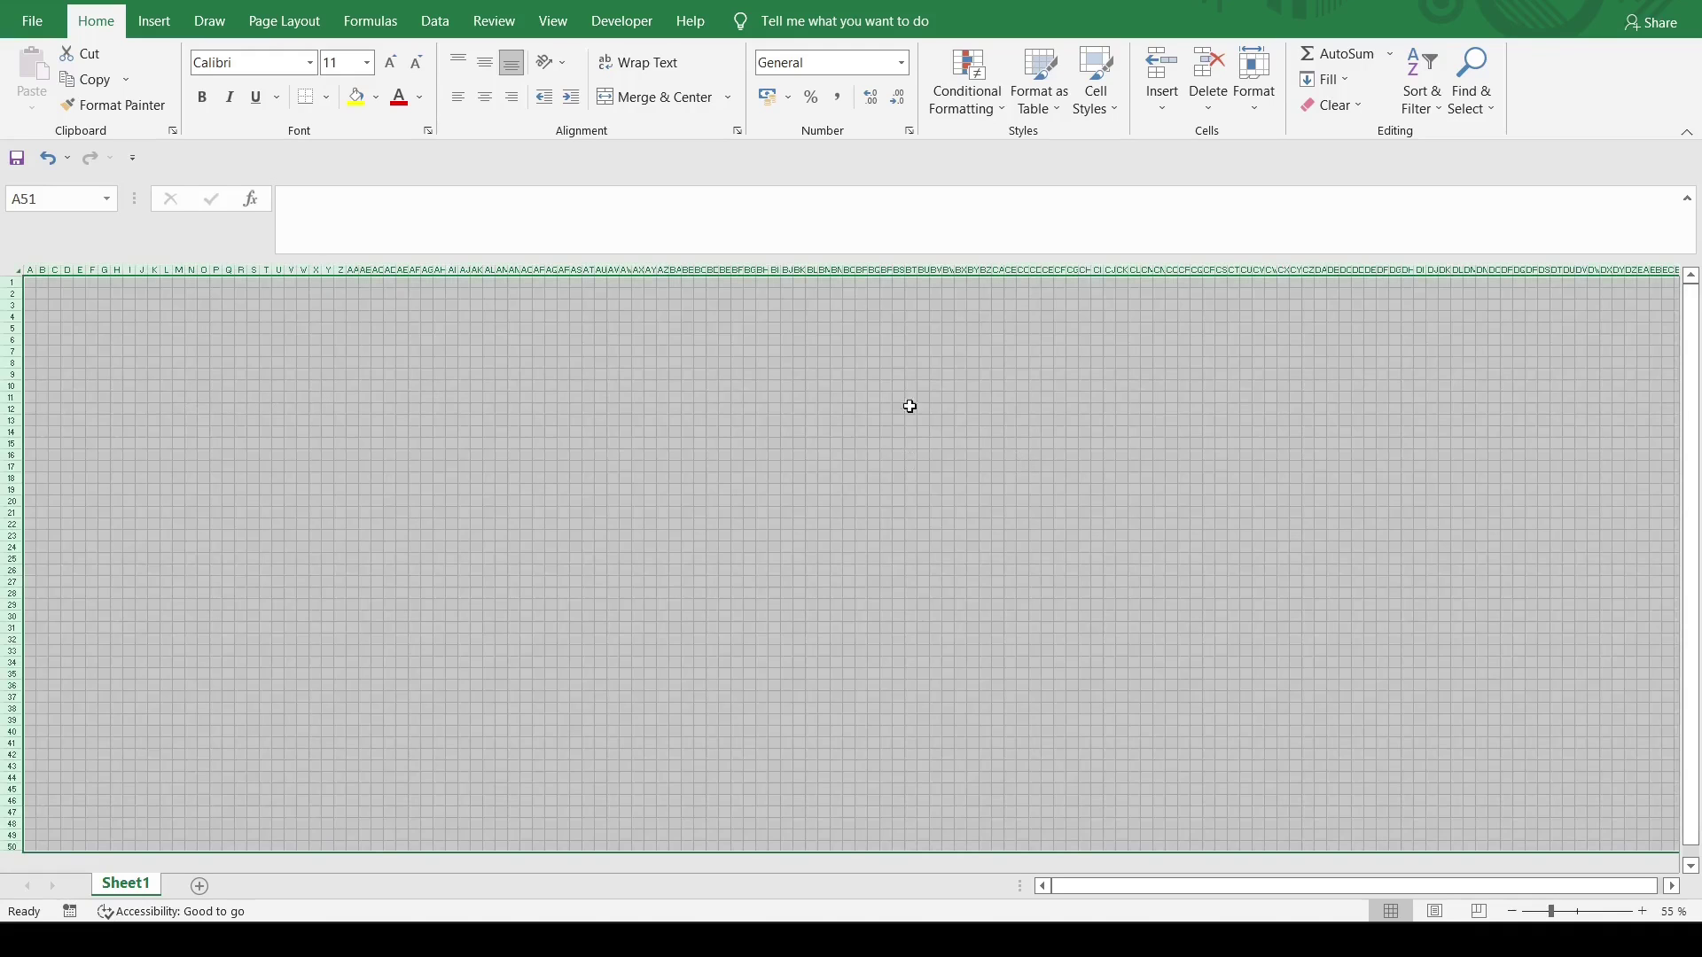
{"action": "left_click", "coordinate": [786, 328], "text": "ctrl"}
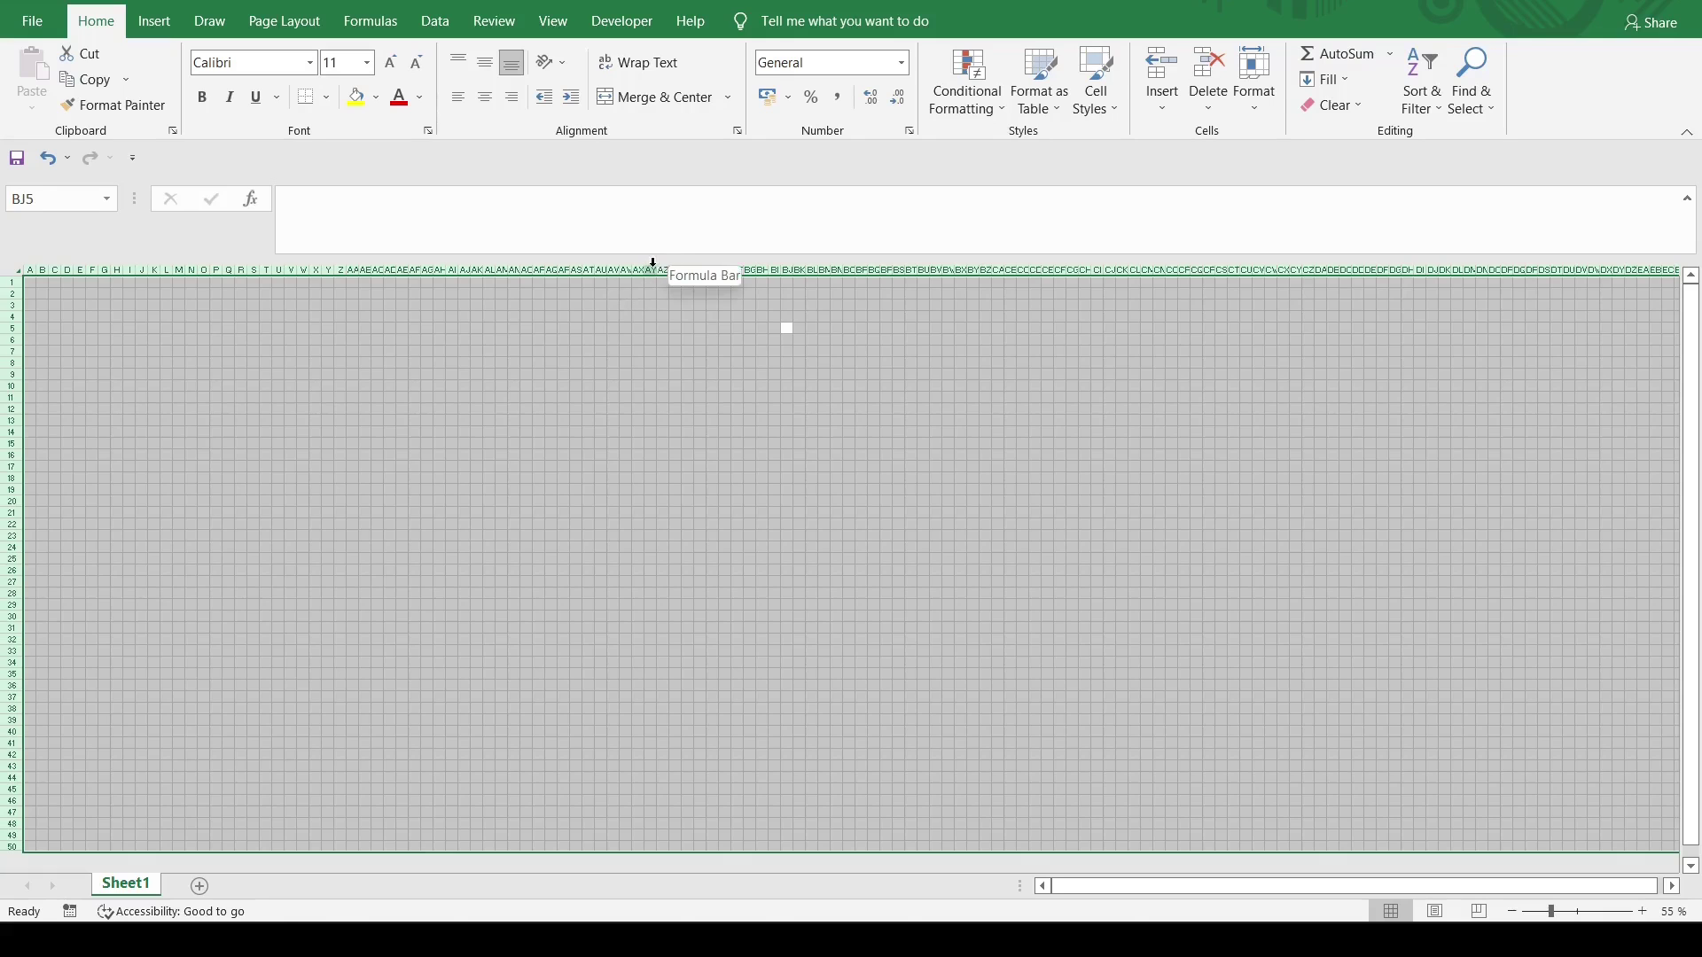
{"action": "left_click_drag", "start_coordinate": [652, 267], "coordinate": [22, 273]}
{"action": "key", "text": "Escape"}
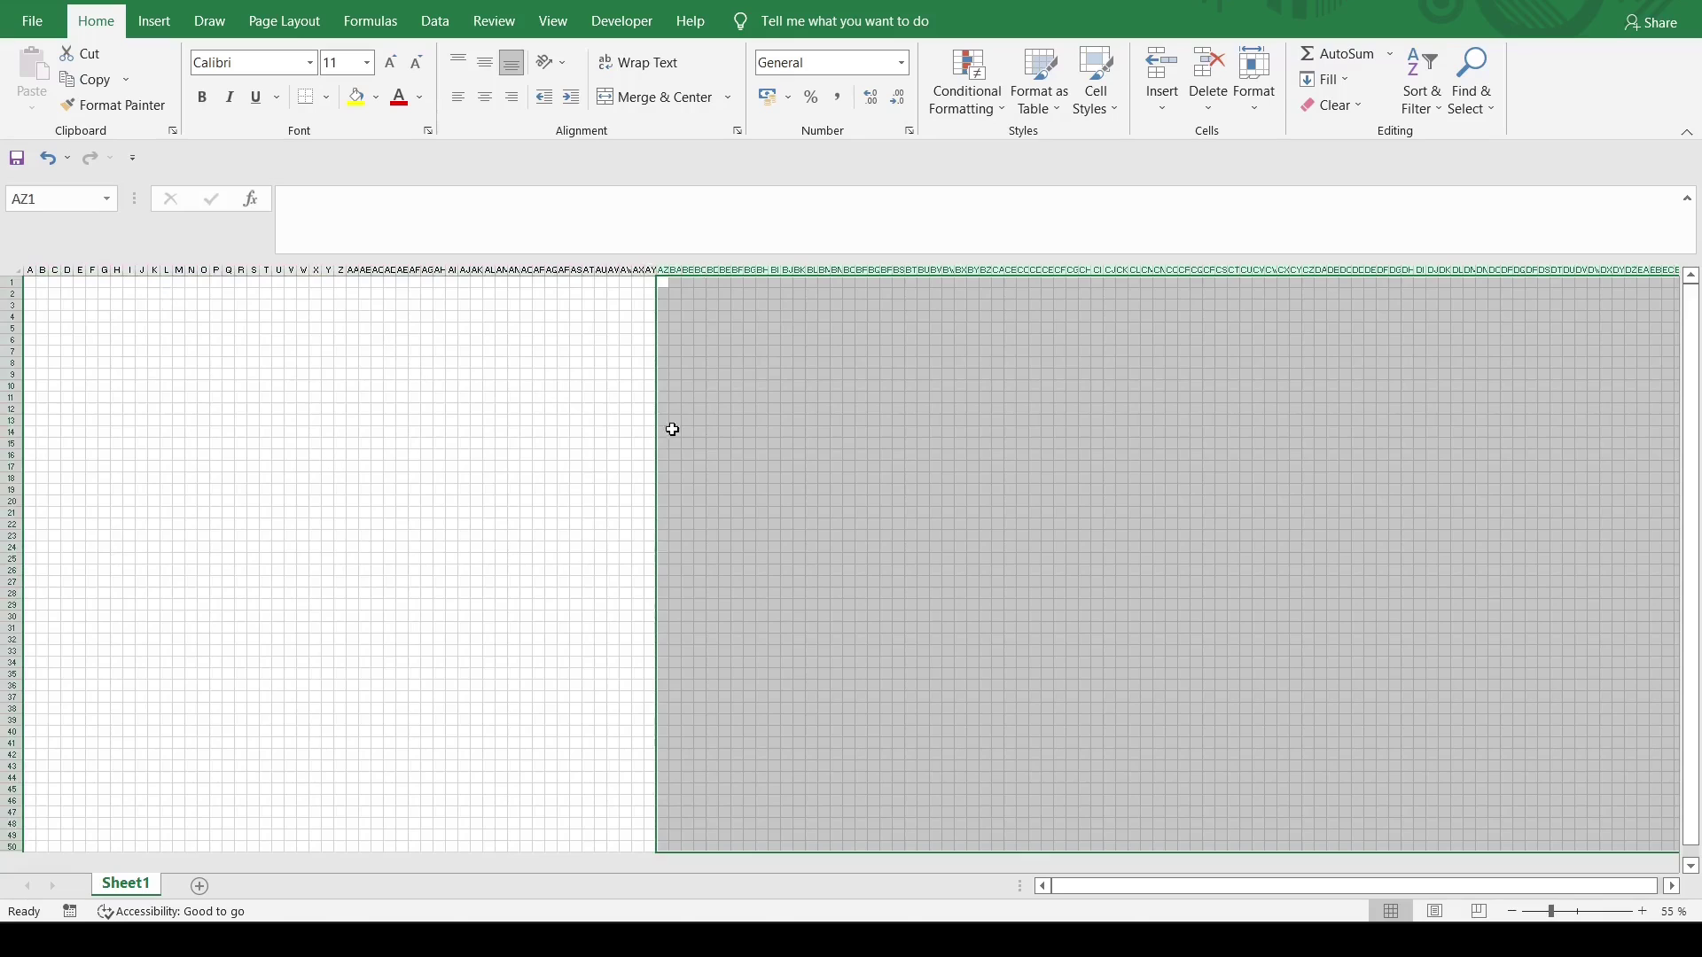
{"action": "right_click", "coordinate": [802, 435]}
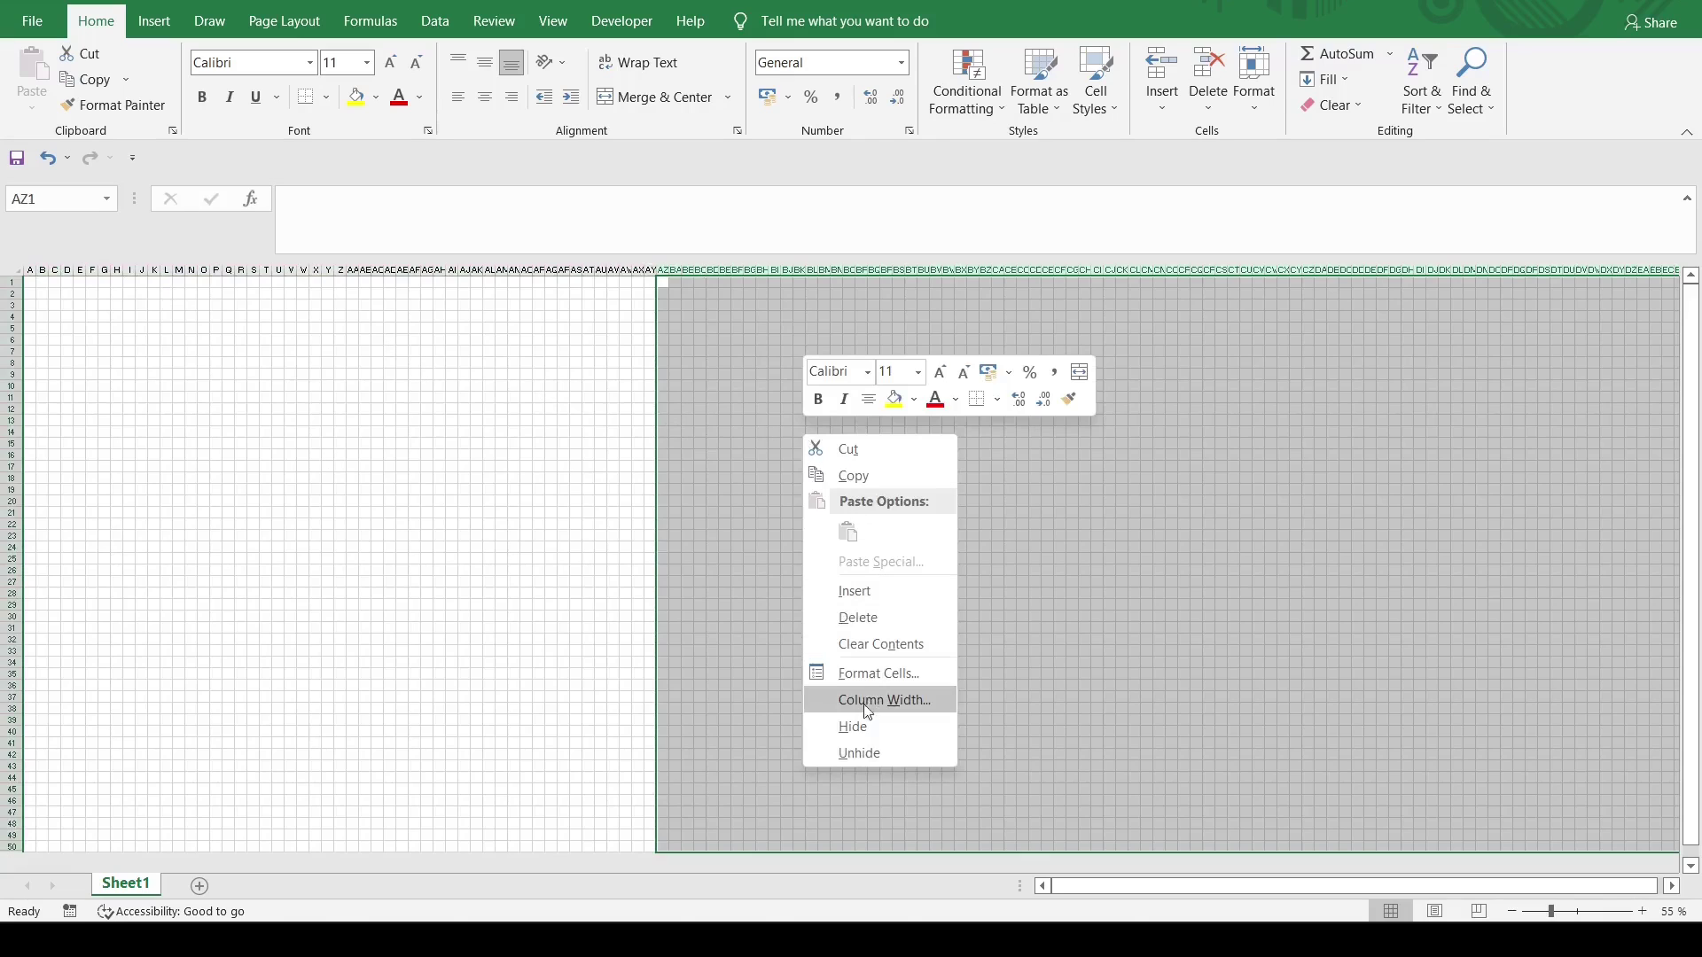
{"action": "left_click", "coordinate": [865, 727]}
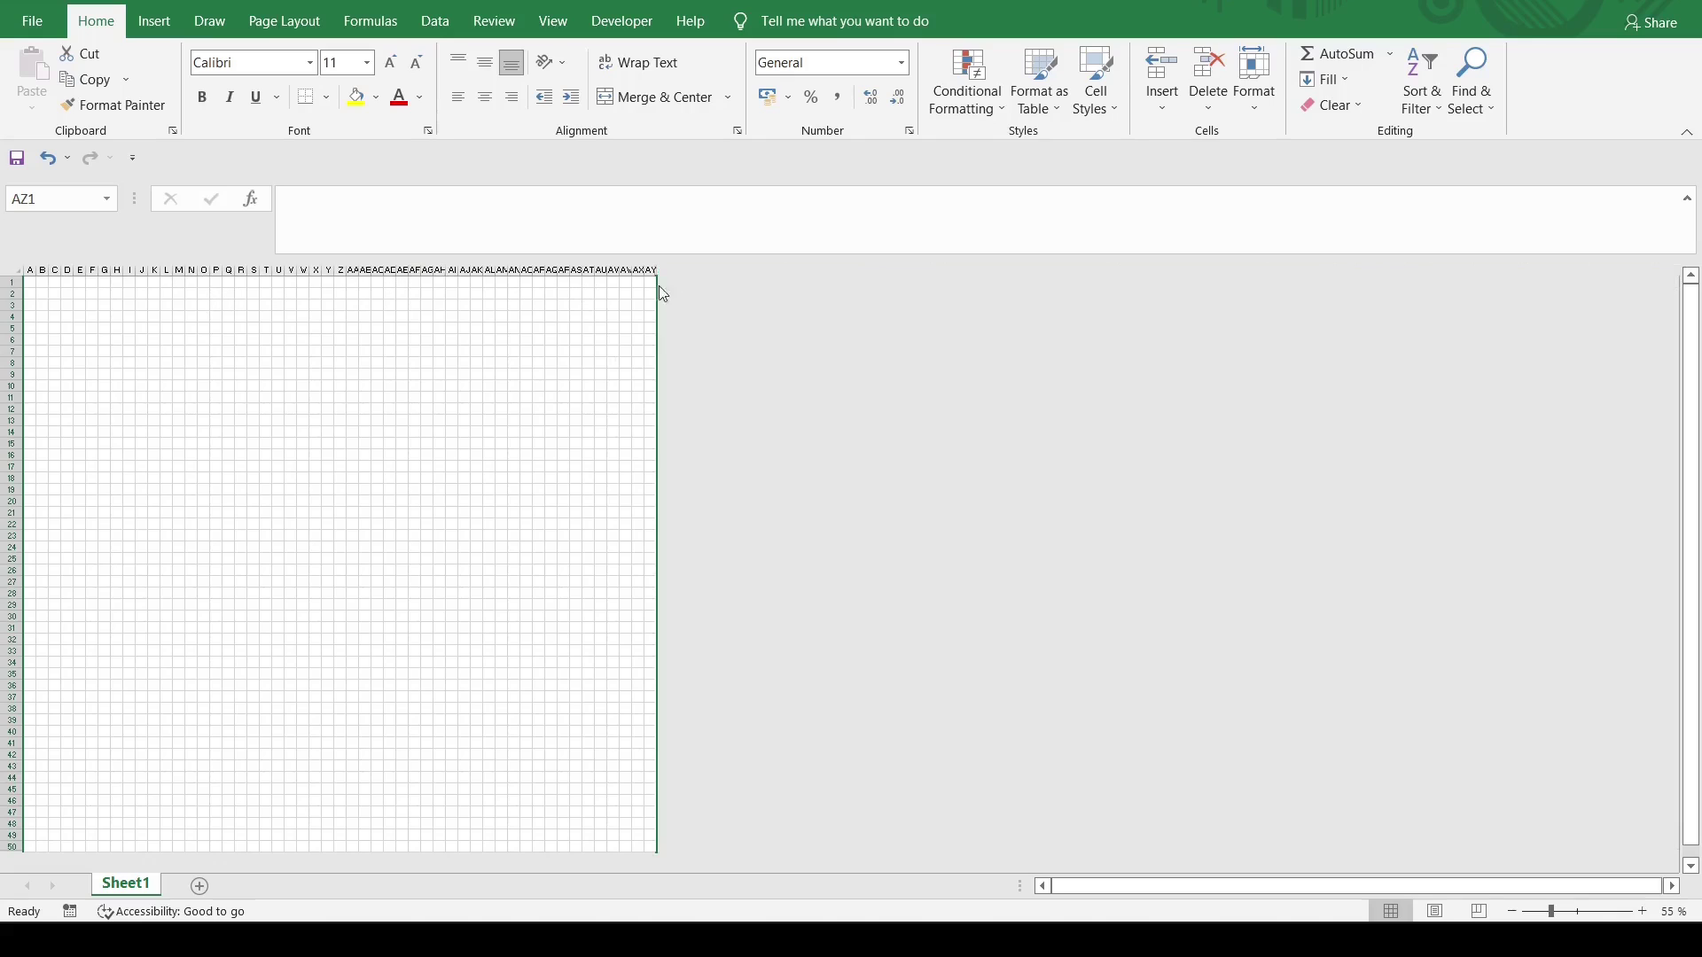
Merge and center cells AY1:AY50 and widen column AY into a side area beside the grid.
{"action": "left_click_drag", "start_coordinate": [650, 282], "coordinate": [651, 846]}
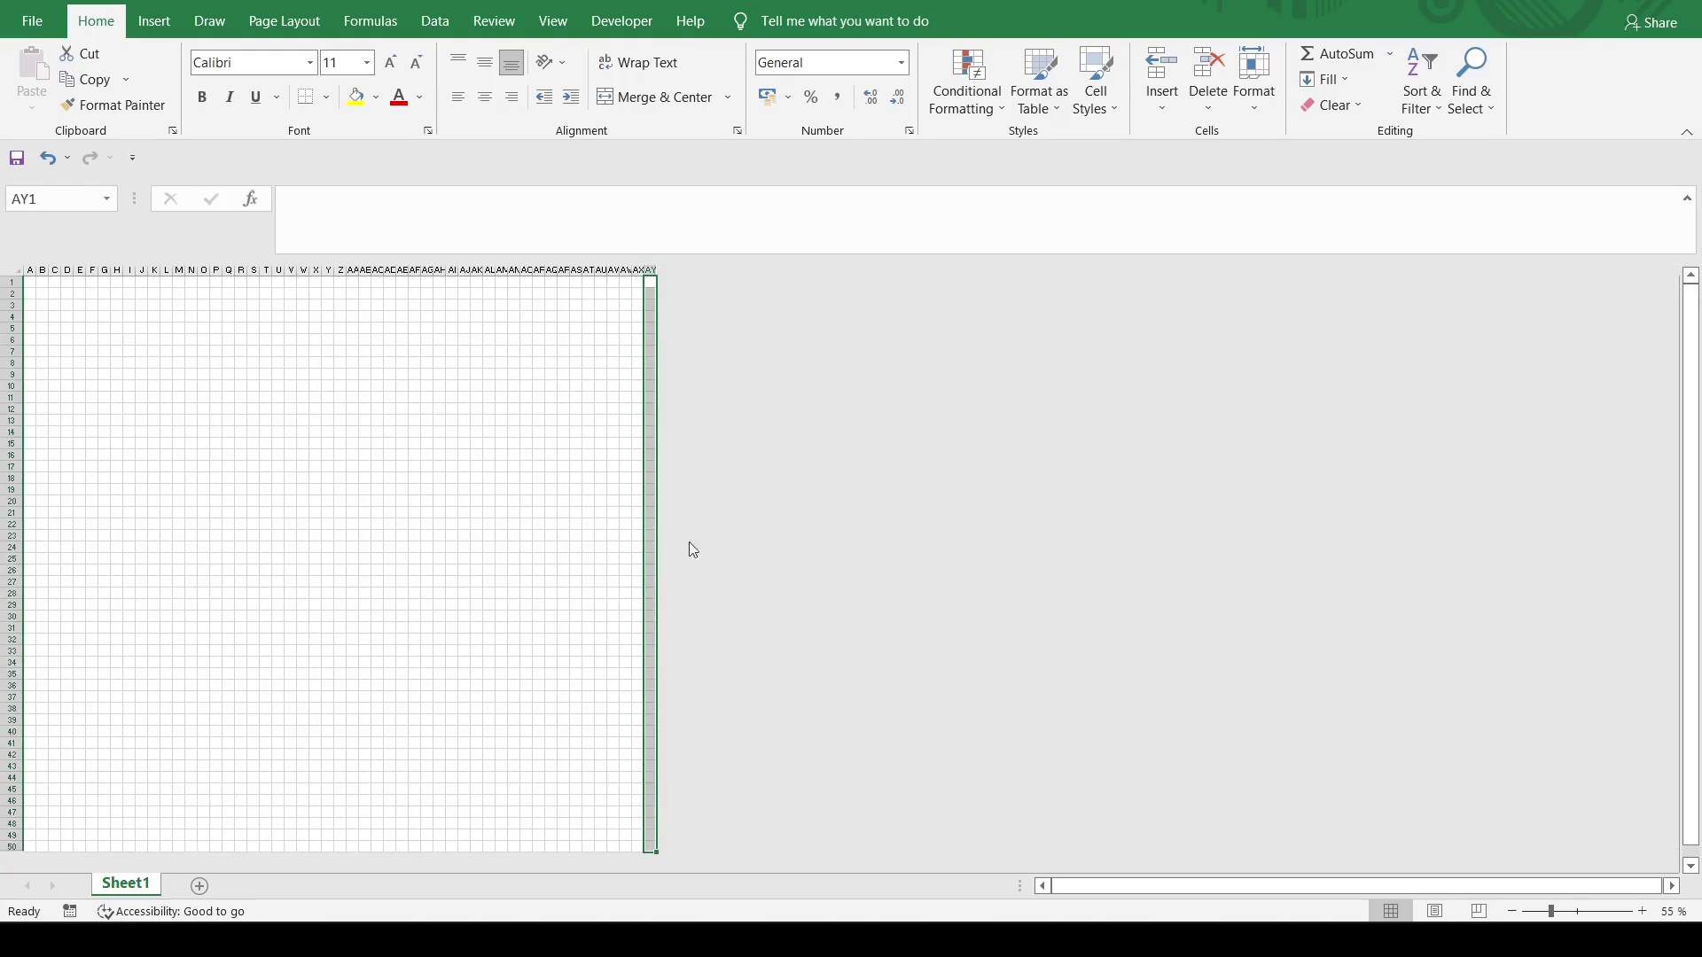
{"action": "left_click", "coordinate": [656, 98]}
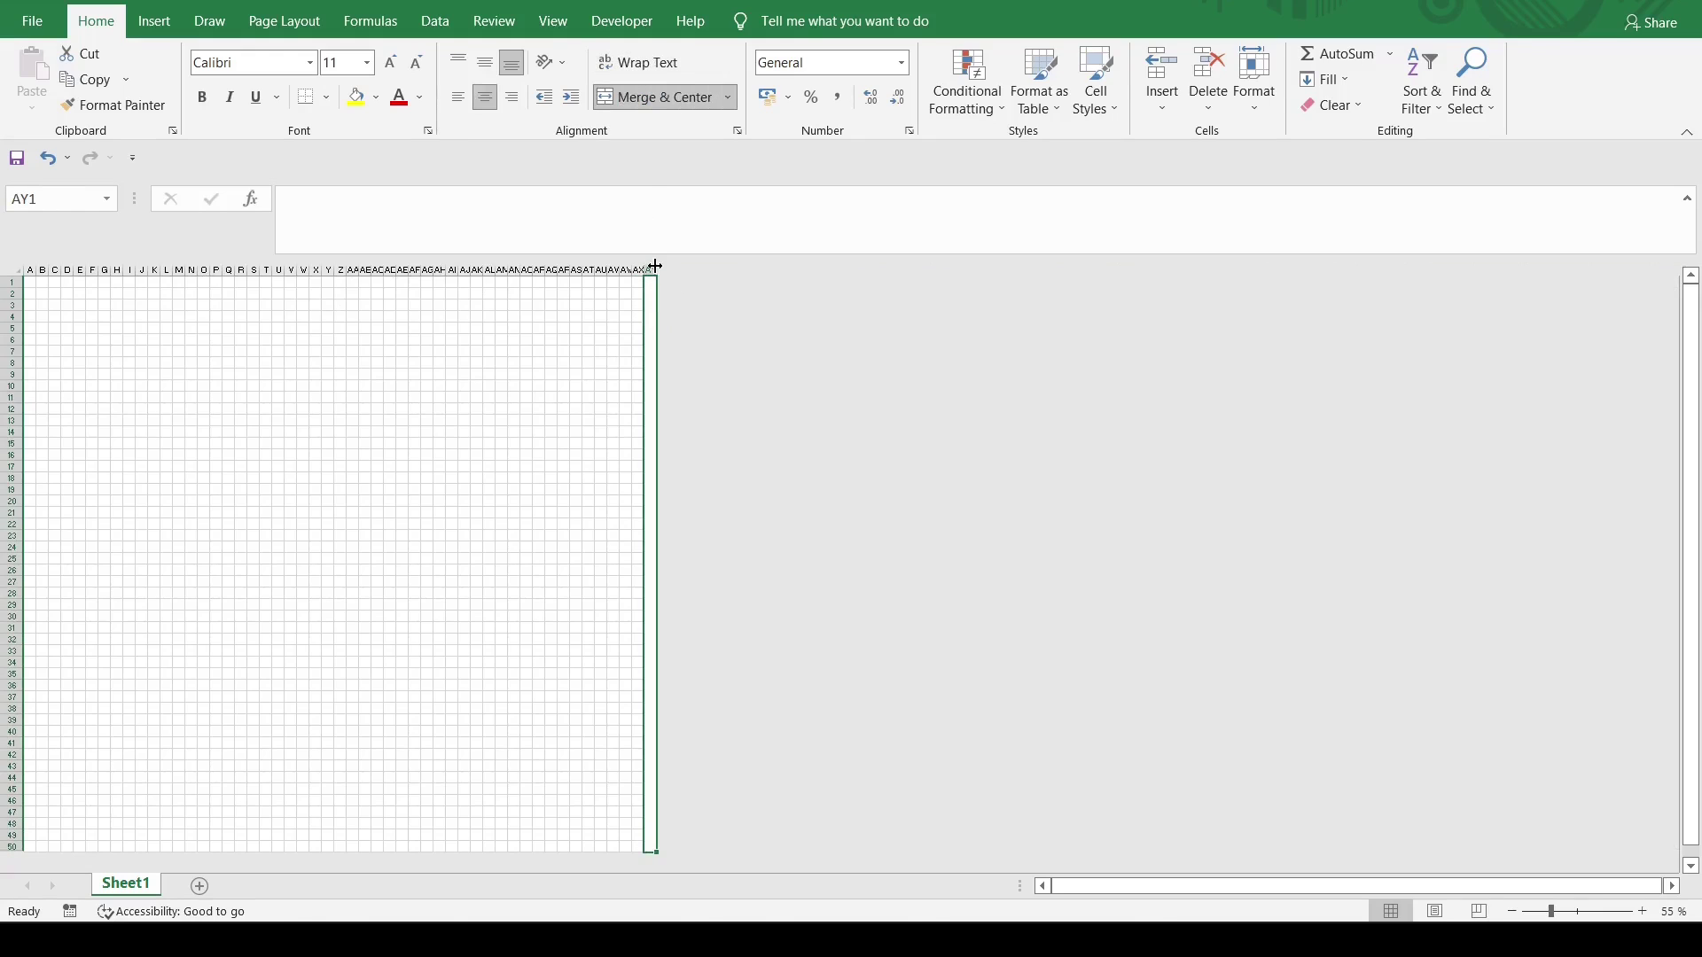
{"action": "left_click_drag", "start_coordinate": [655, 270], "coordinate": [743, 273]}
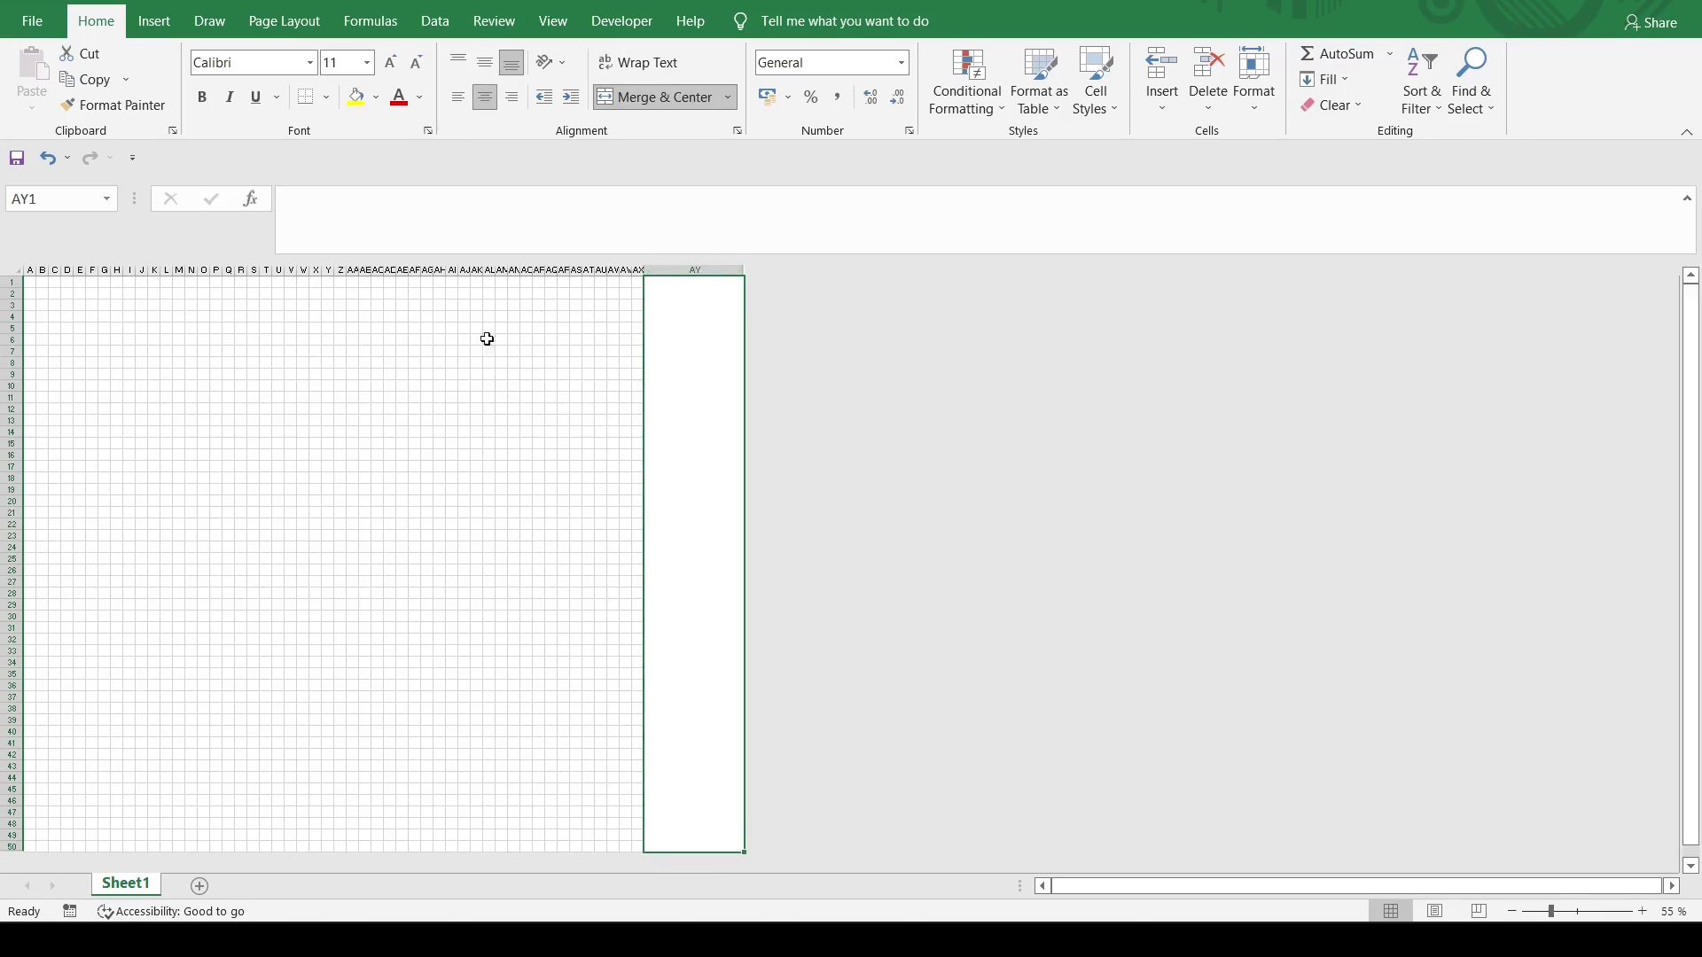
{"action": "left_click", "coordinate": [378, 396]}
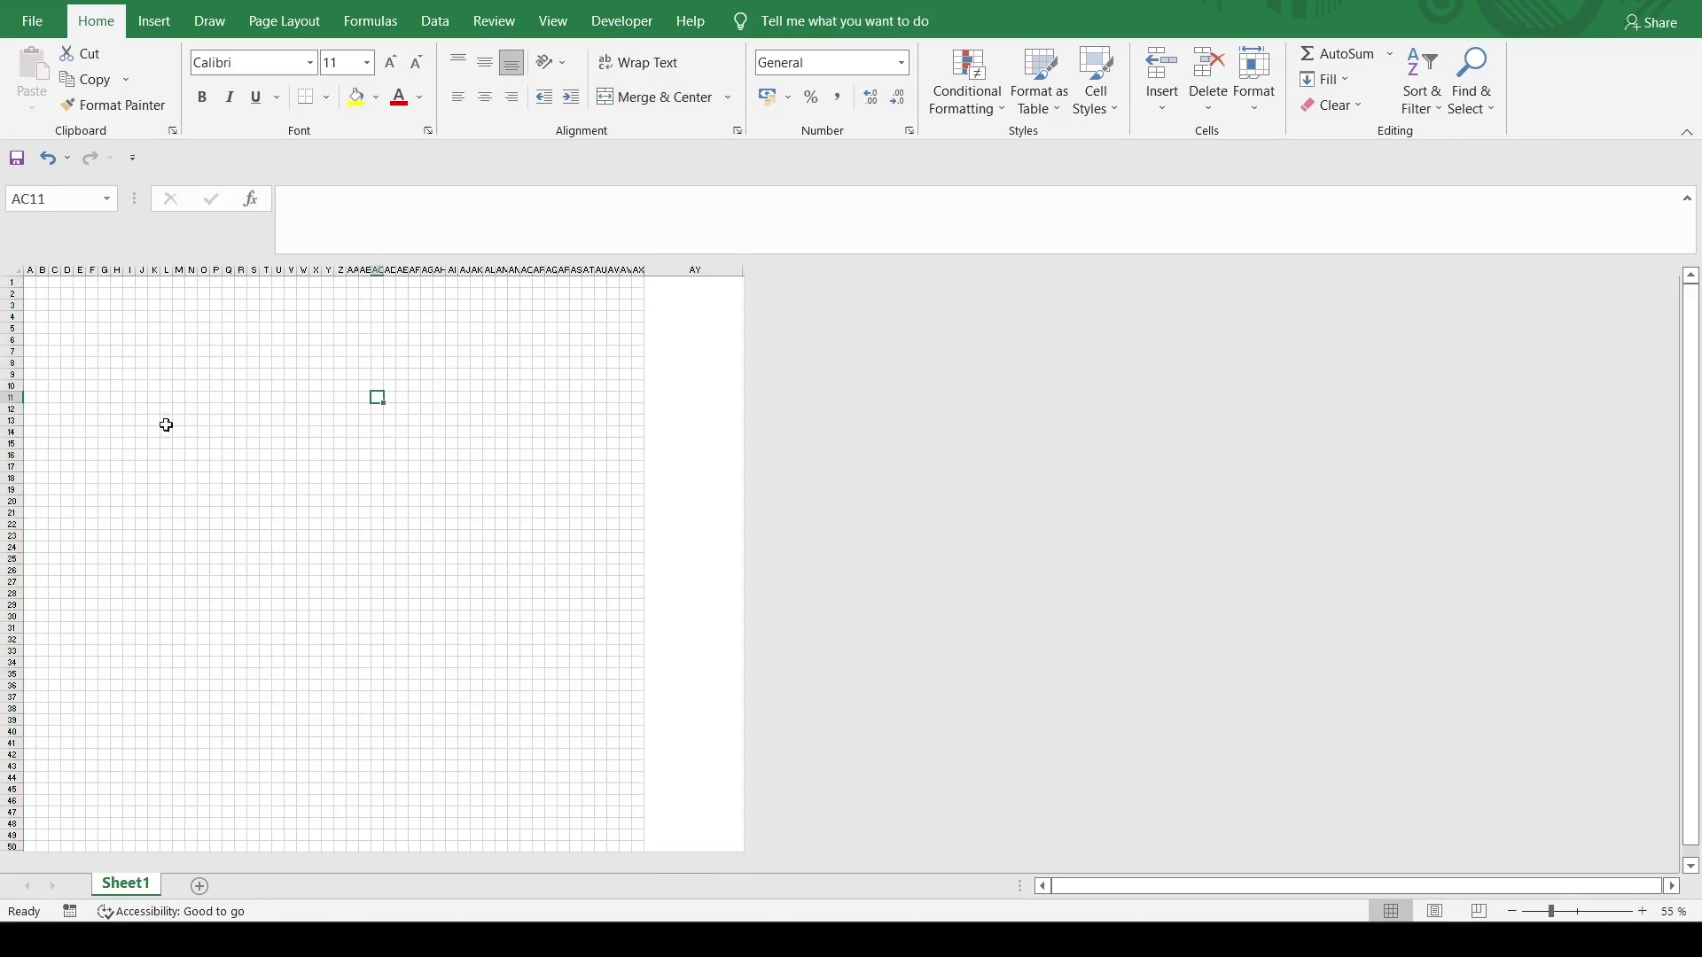
Enter test values in the grid: 2 in R14, 3 in AC13, 1 in M24, 2 in AI23, 3 in Z34 and 4 in U24.
{"action": "left_click", "coordinate": [242, 432]}
{"action": "type", "text": "2"}
{"action": "left_click", "coordinate": [380, 421]}
{"action": "type", "text": "3"}
{"action": "left_click", "coordinate": [380, 608]}
{"action": "left_click", "coordinate": [181, 547]}
{"action": "type", "text": "1"}
{"action": "left_click", "coordinate": [452, 535]}
{"action": "type", "text": "2"}
{"action": "left_click", "coordinate": [342, 663]}
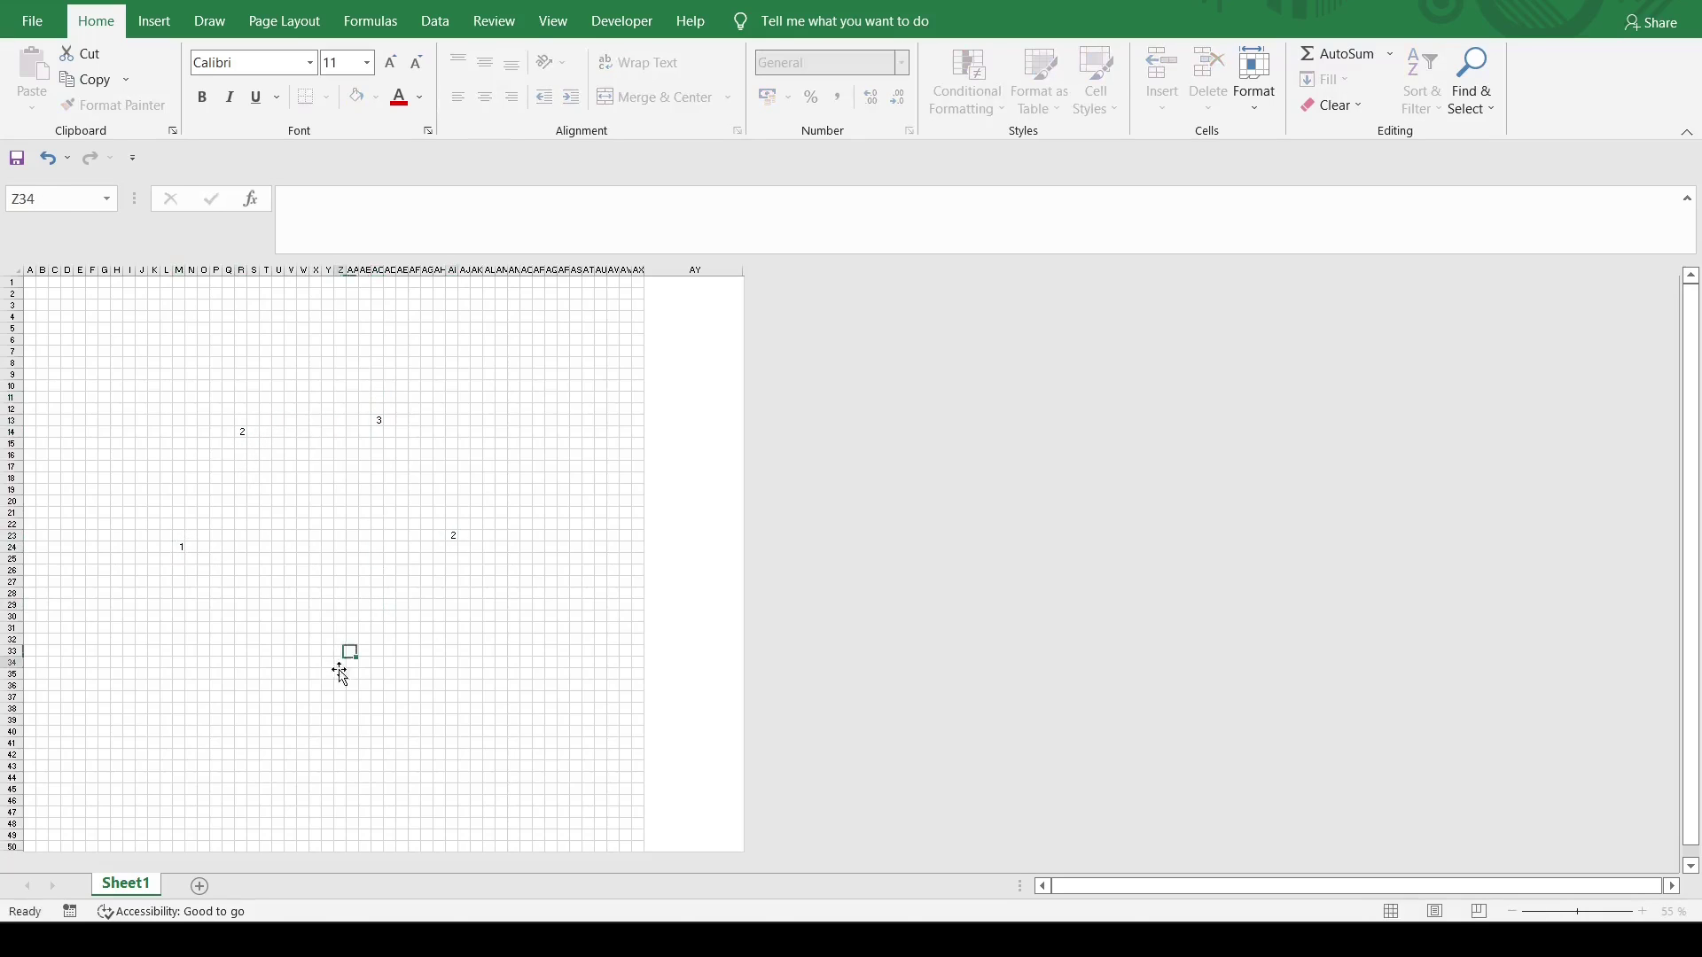
{"action": "type", "text": "3"}
{"action": "left_click", "coordinate": [278, 550]}
{"action": "type", "text": "4"}
{"action": "key", "text": "Return"}
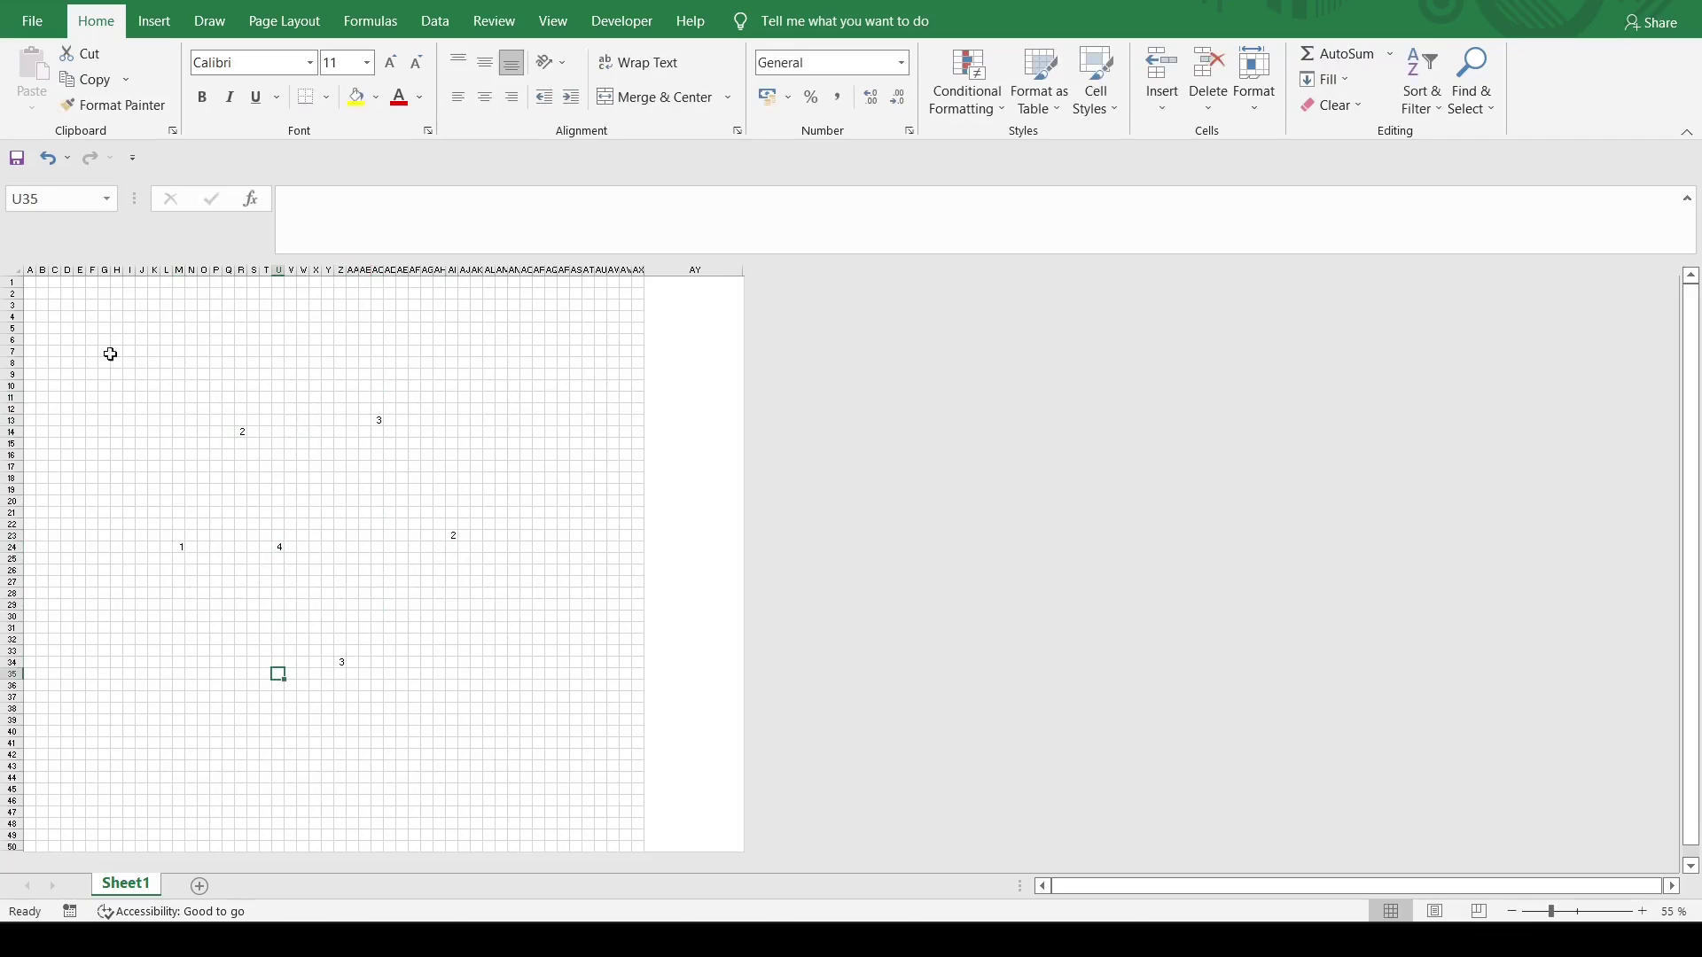
Apply the Red-White color scale conditional formatting to the grid A1:AX50.
{"action": "left_click", "coordinate": [30, 280]}
{"action": "left_click_drag", "start_coordinate": [30, 280], "coordinate": [638, 852]}
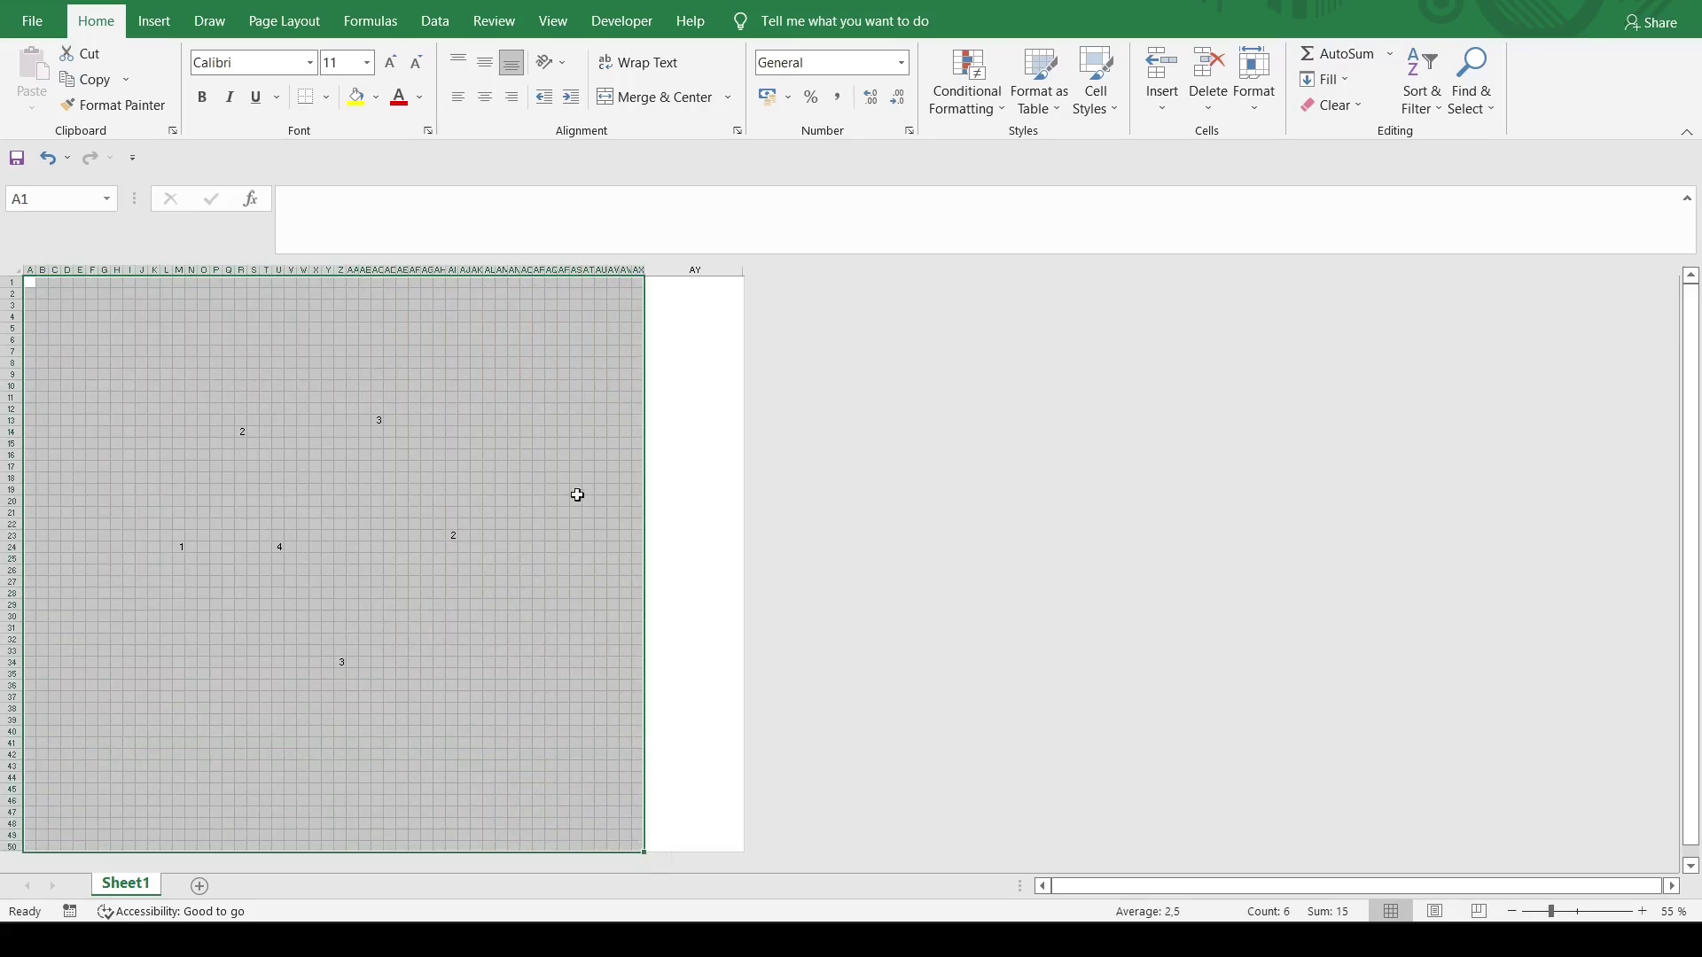
{"action": "left_click", "coordinate": [973, 115]}
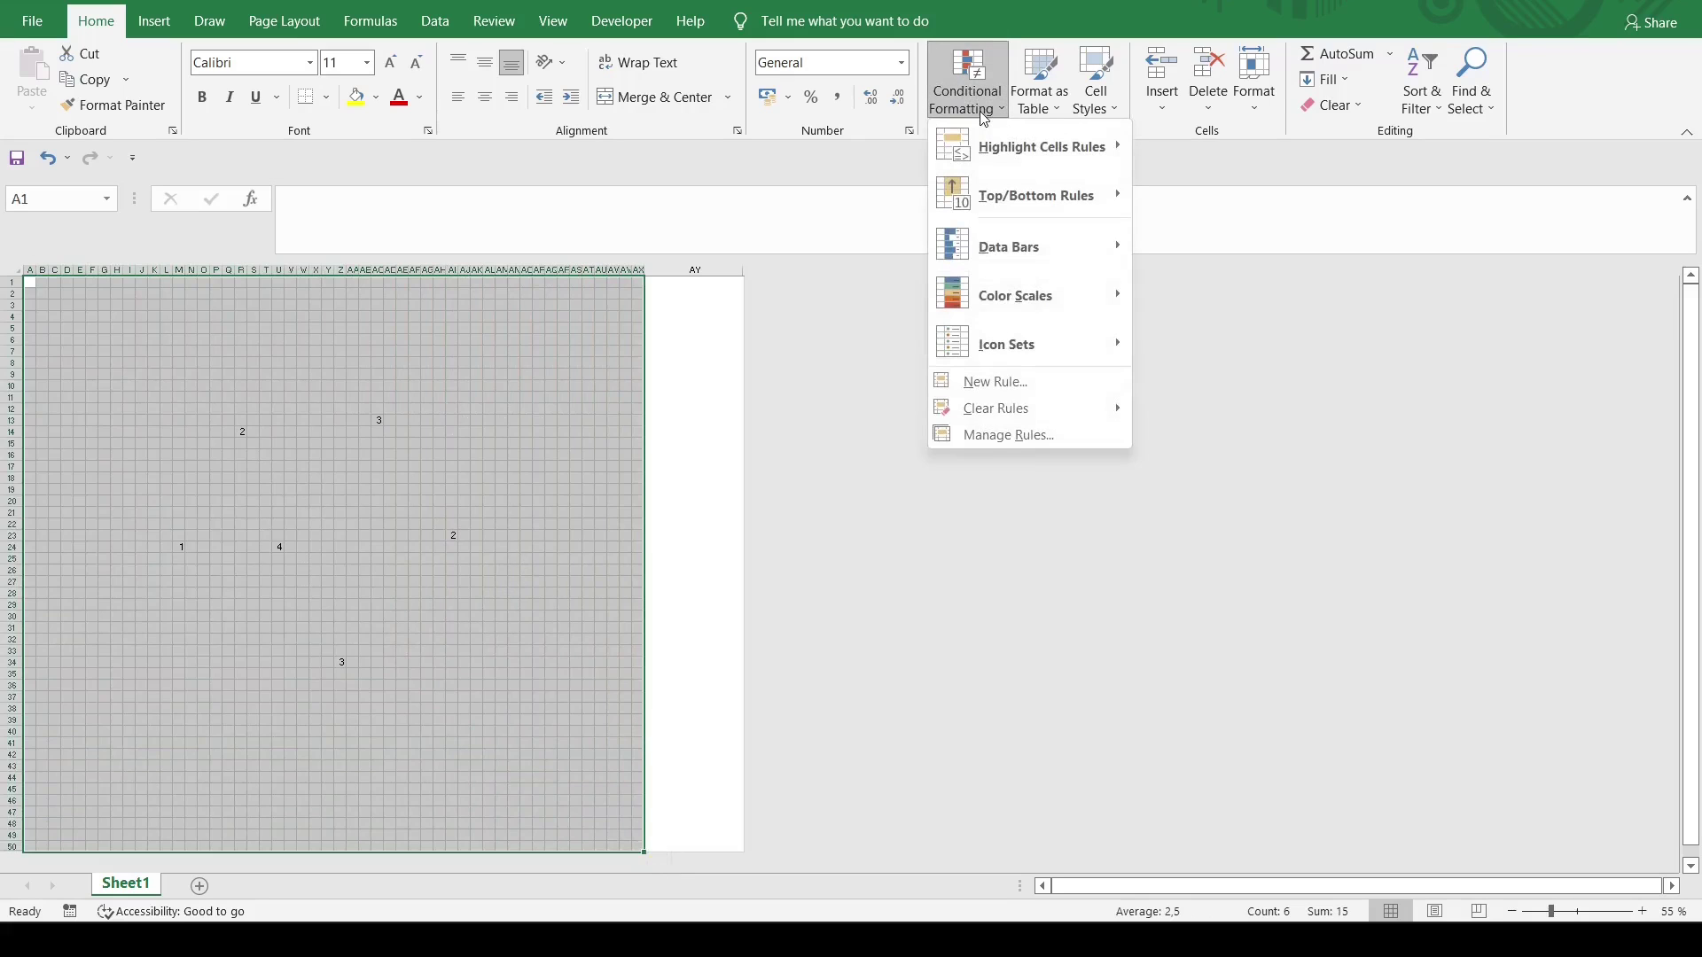
{"action": "mouse_move", "coordinate": [1018, 298]}
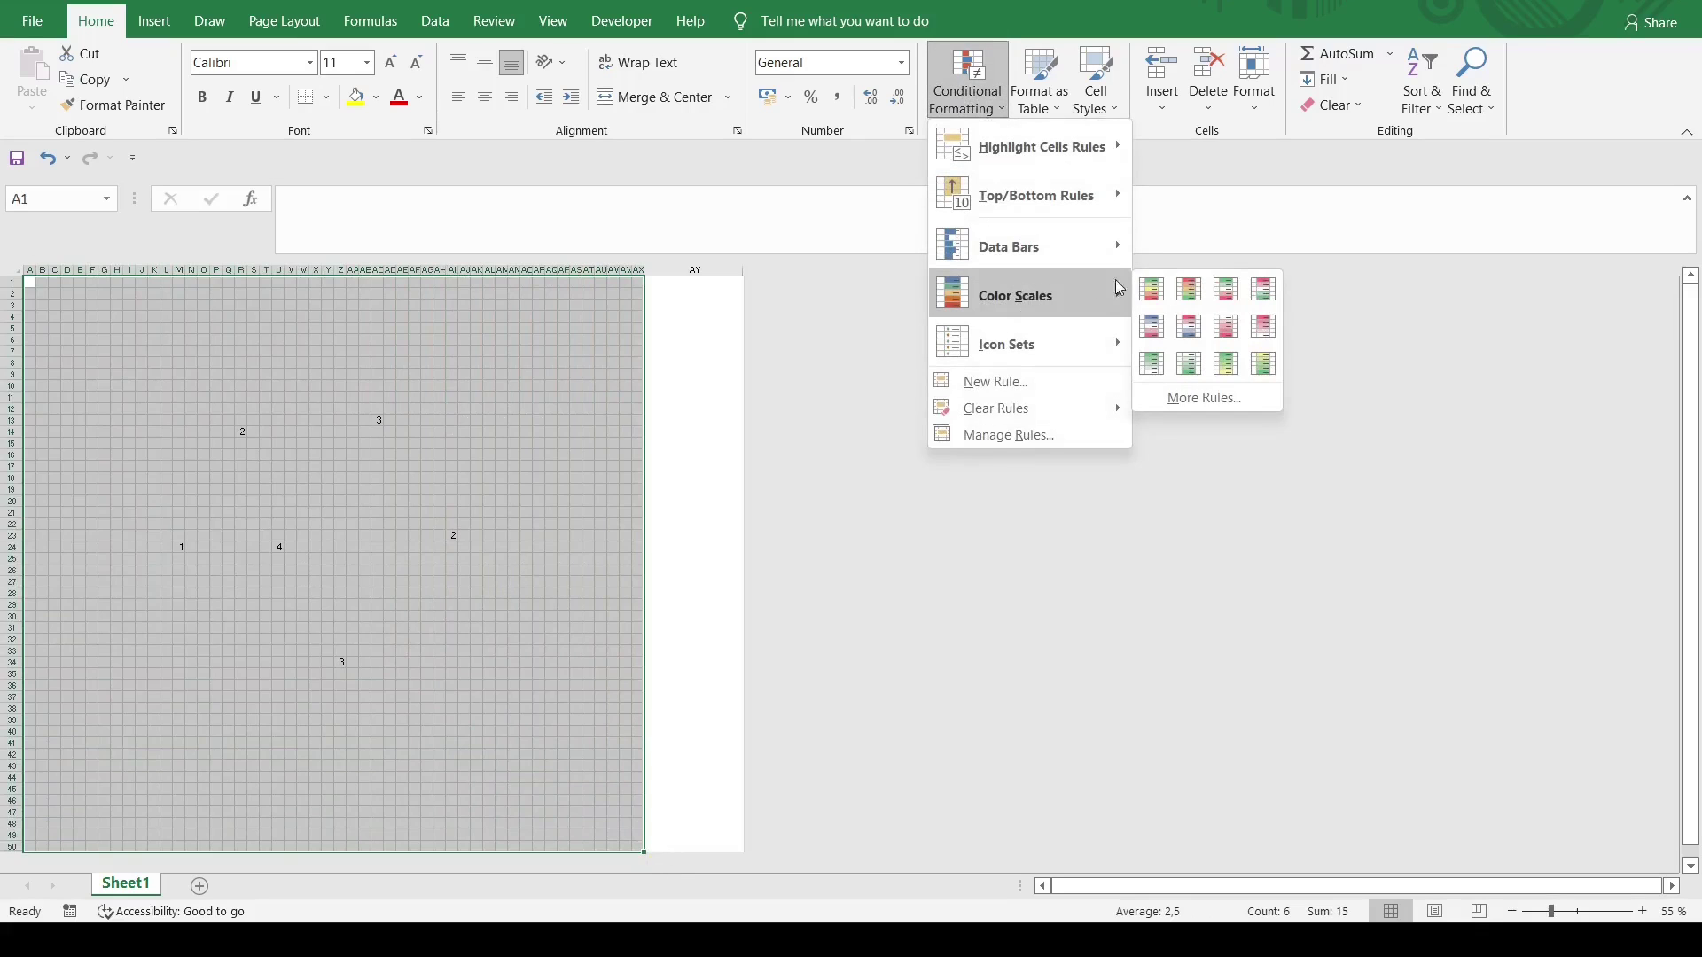
{"action": "left_click", "coordinate": [1267, 329]}
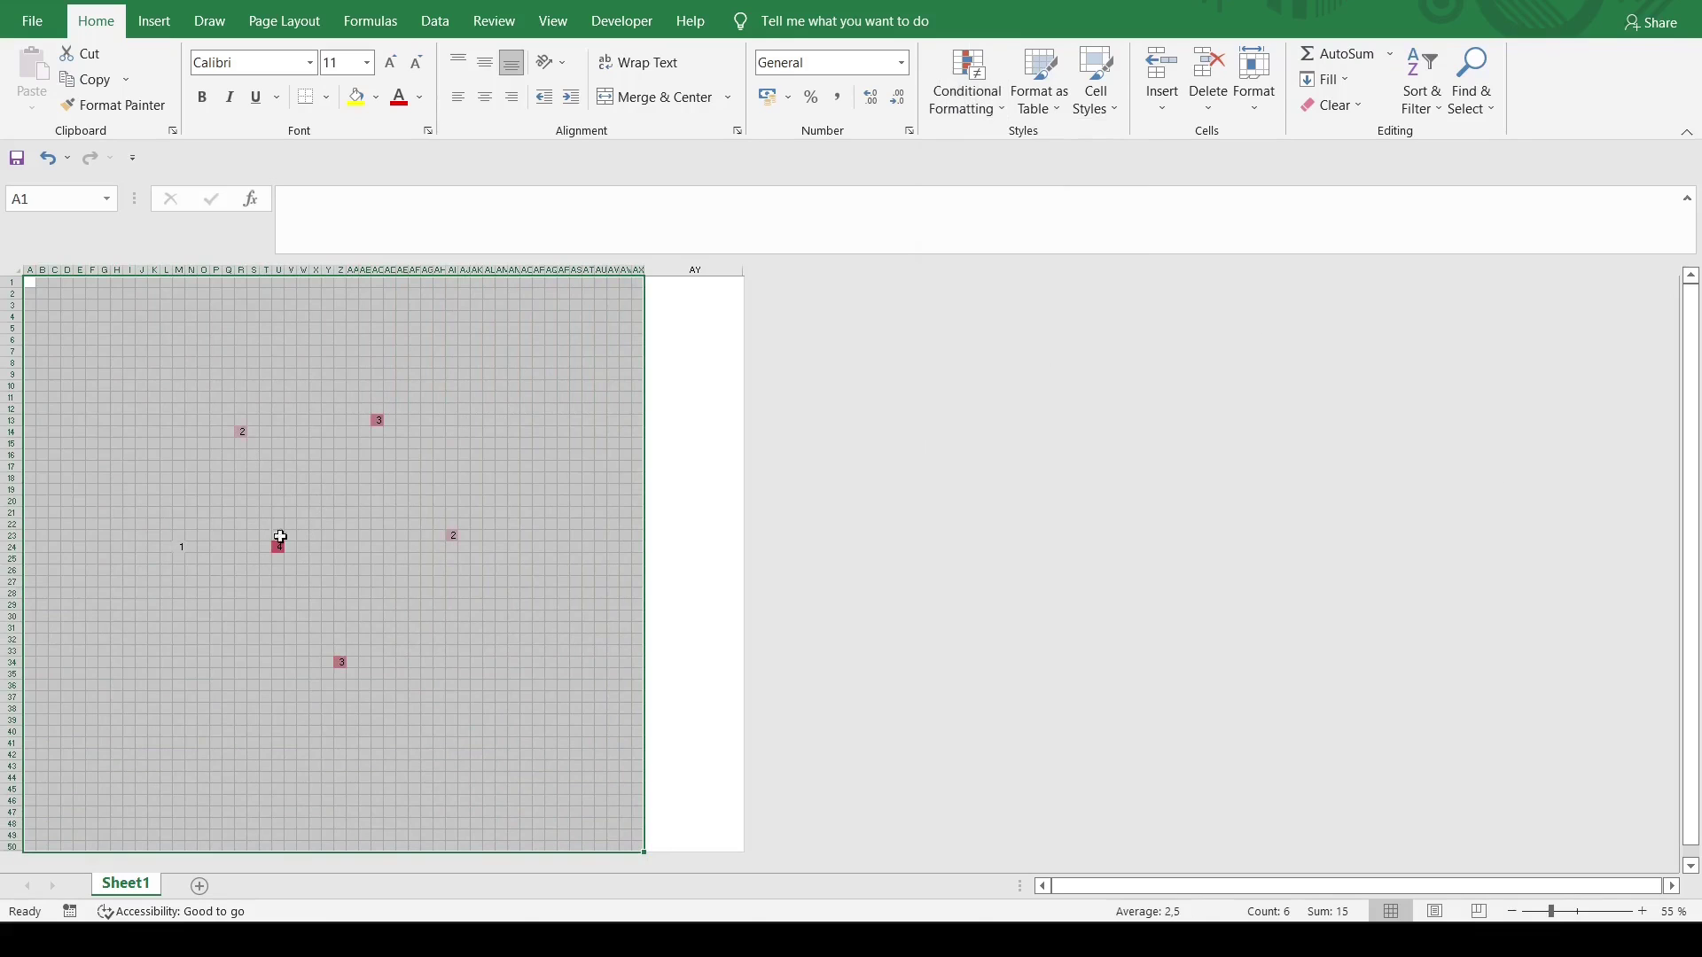
Hide the numbers in the grid A1:AX50 with the custom number format ;;;.
{"action": "left_click", "coordinate": [902, 64]}
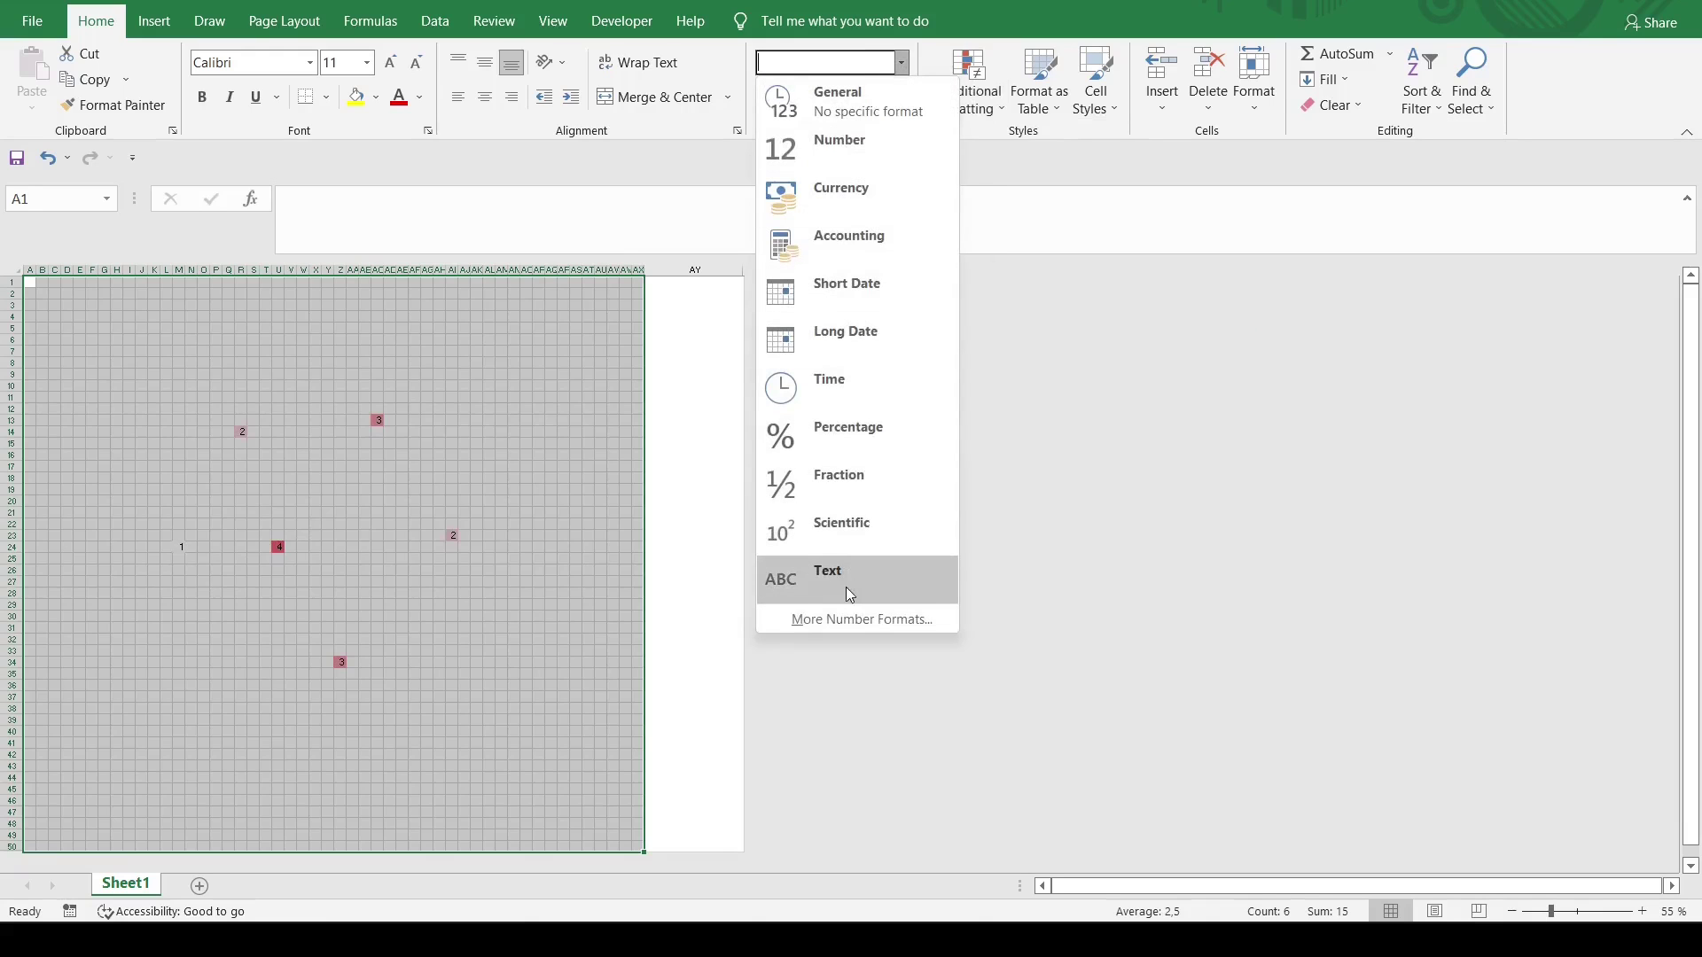
{"action": "left_click", "coordinate": [840, 620]}
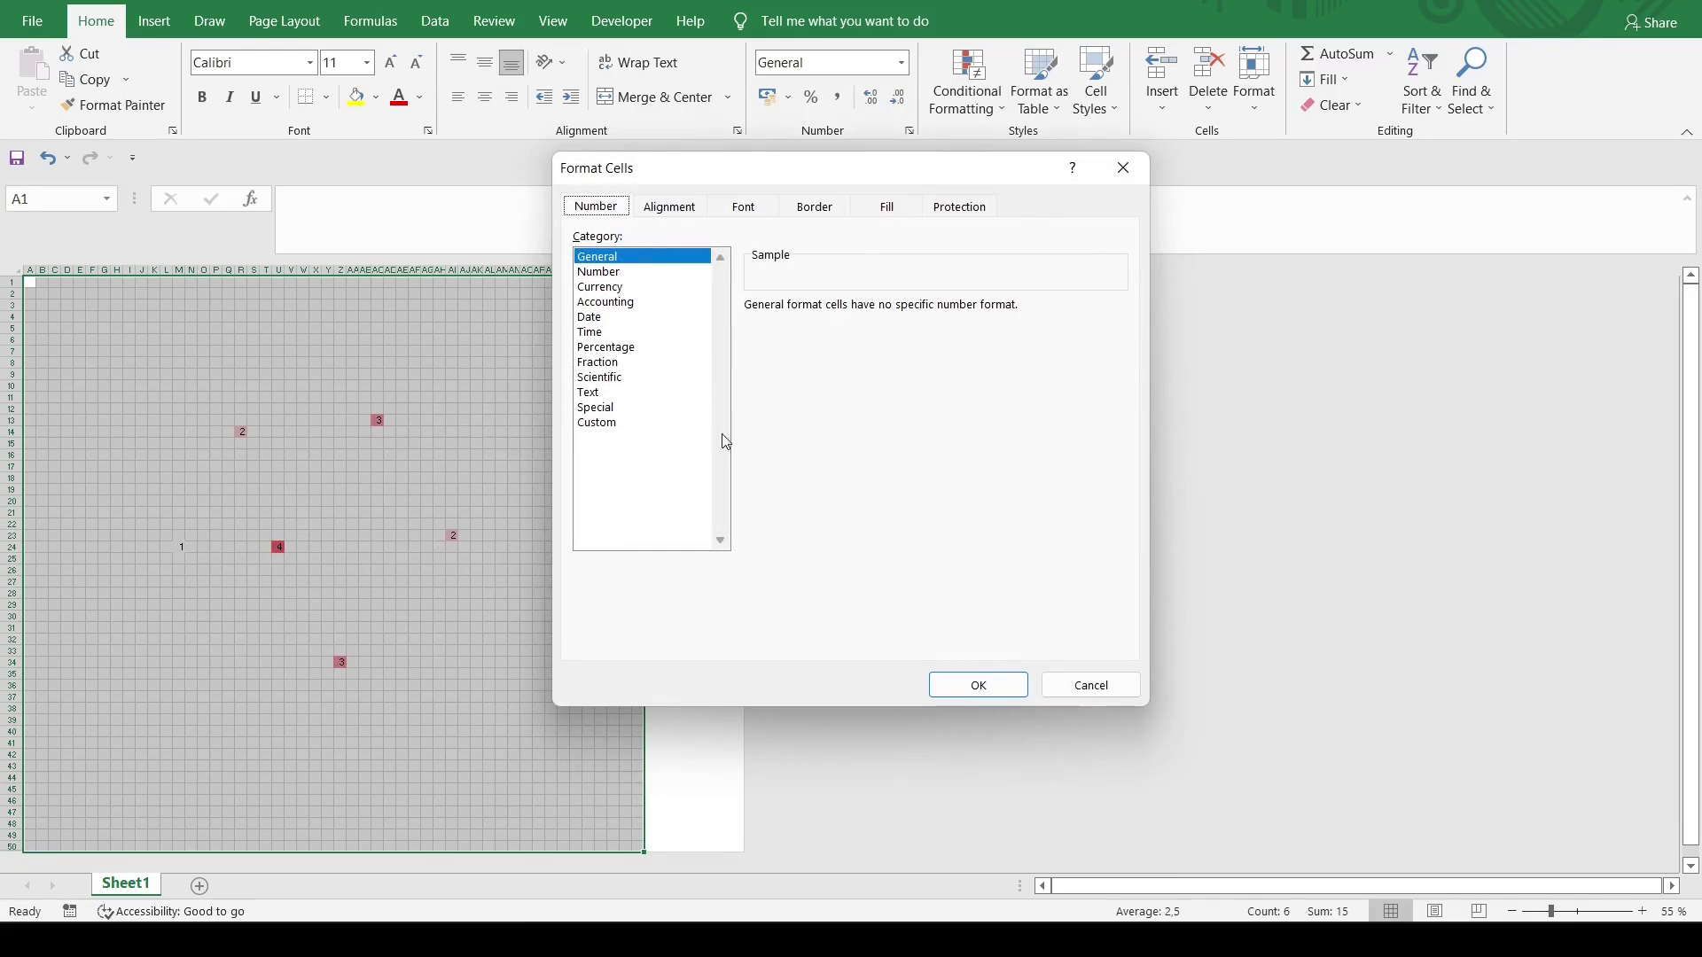
{"action": "left_click", "coordinate": [639, 424]}
{"action": "left_click_drag", "start_coordinate": [840, 325], "coordinate": [689, 327]}
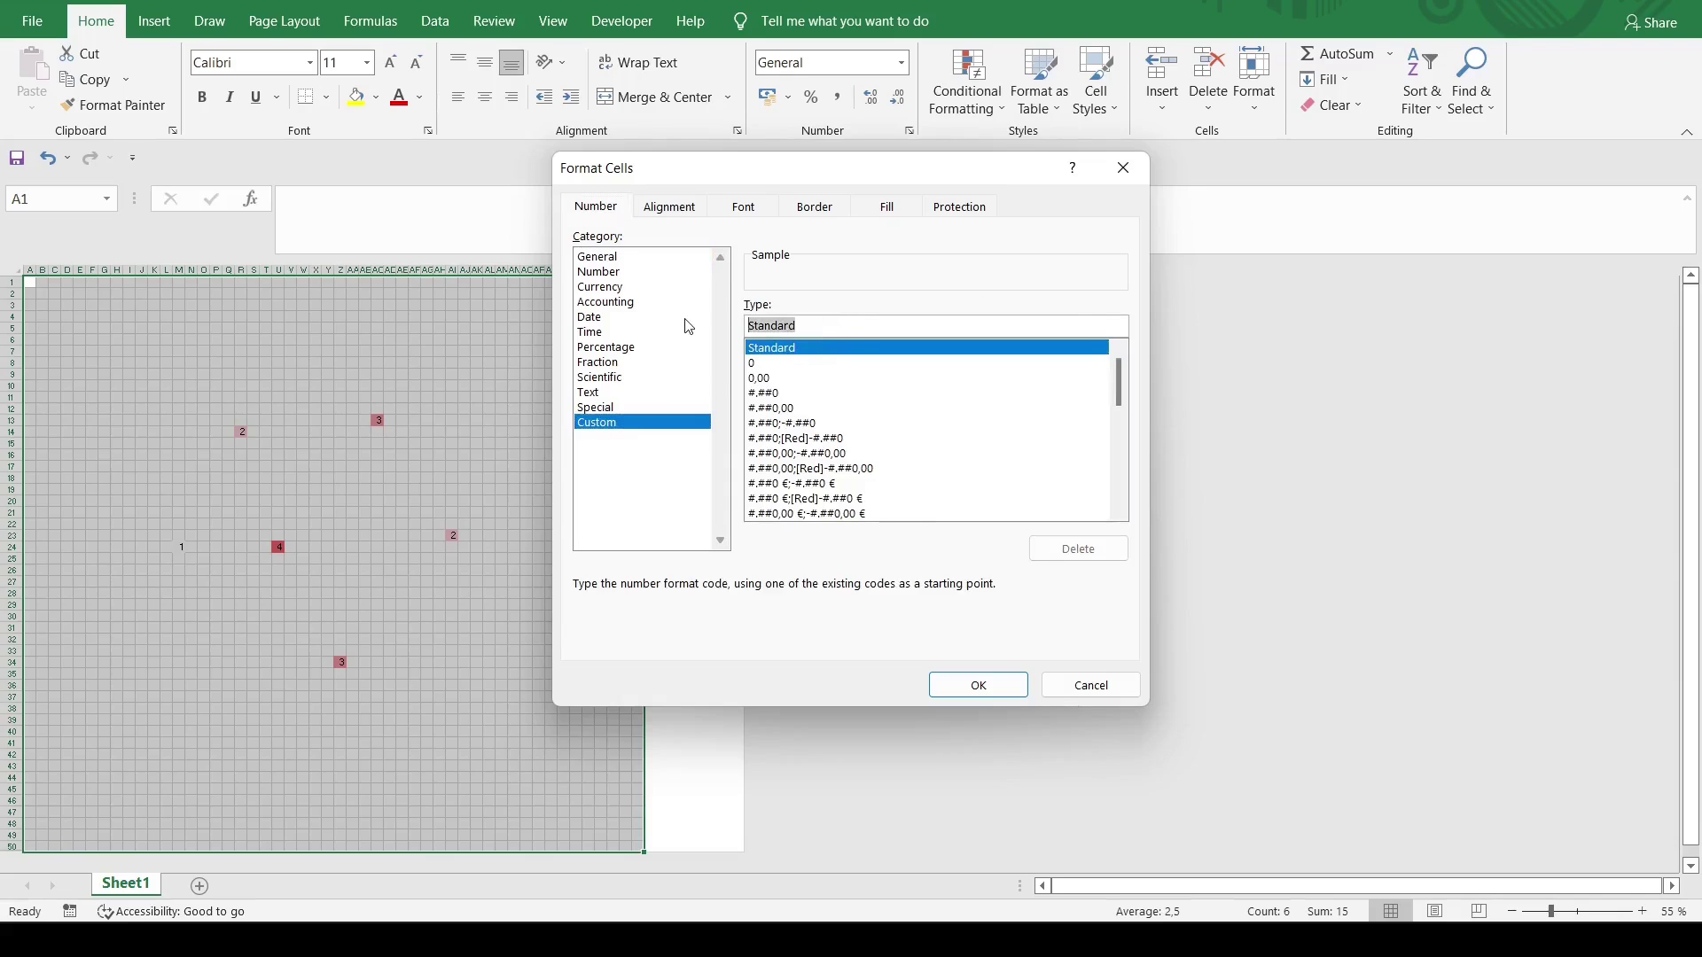
{"action": "type", "text": ";;;"}
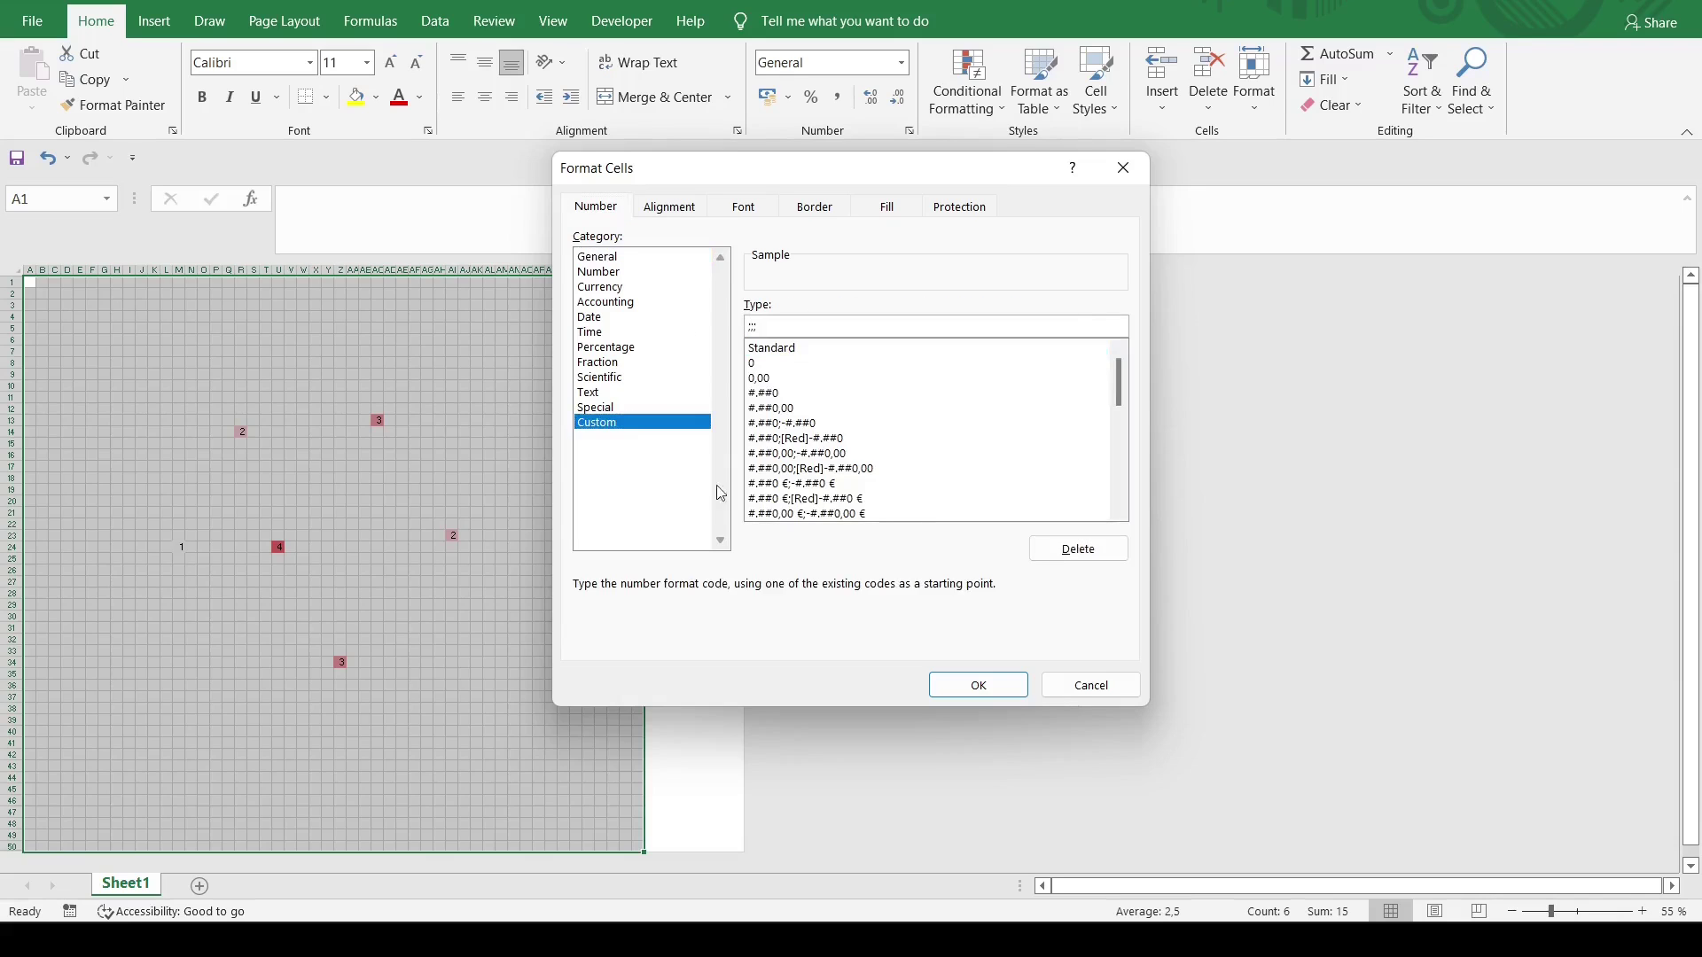
{"action": "left_click", "coordinate": [975, 685]}
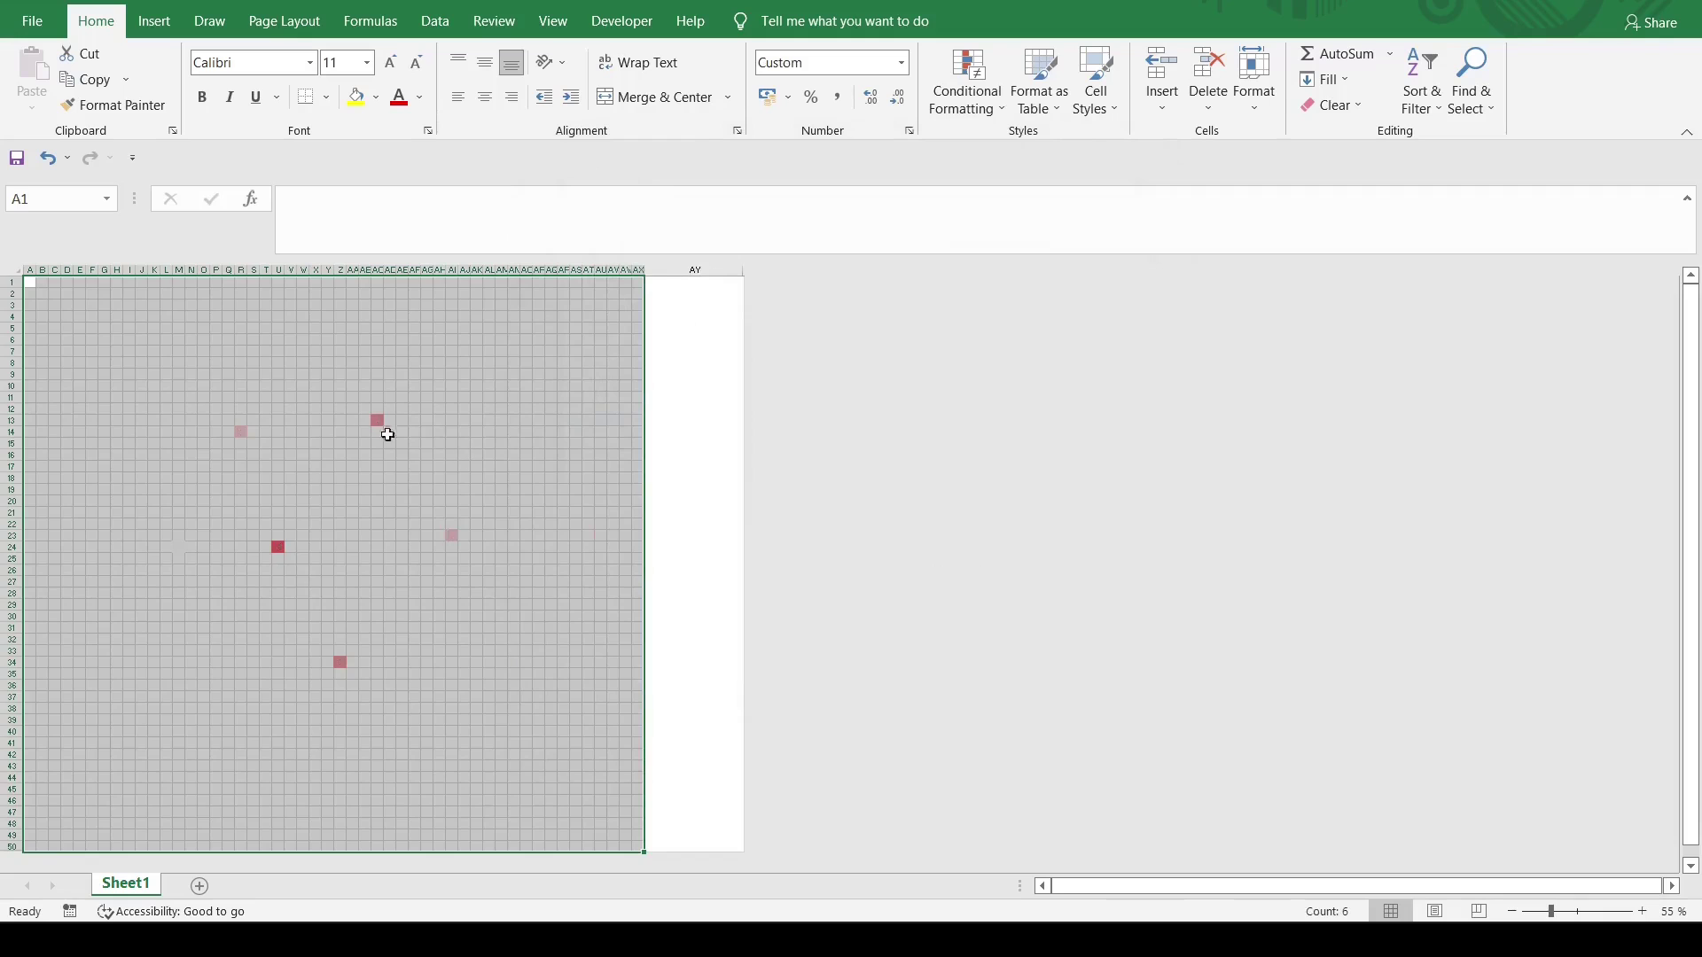
{"action": "left_click", "coordinate": [301, 456]}
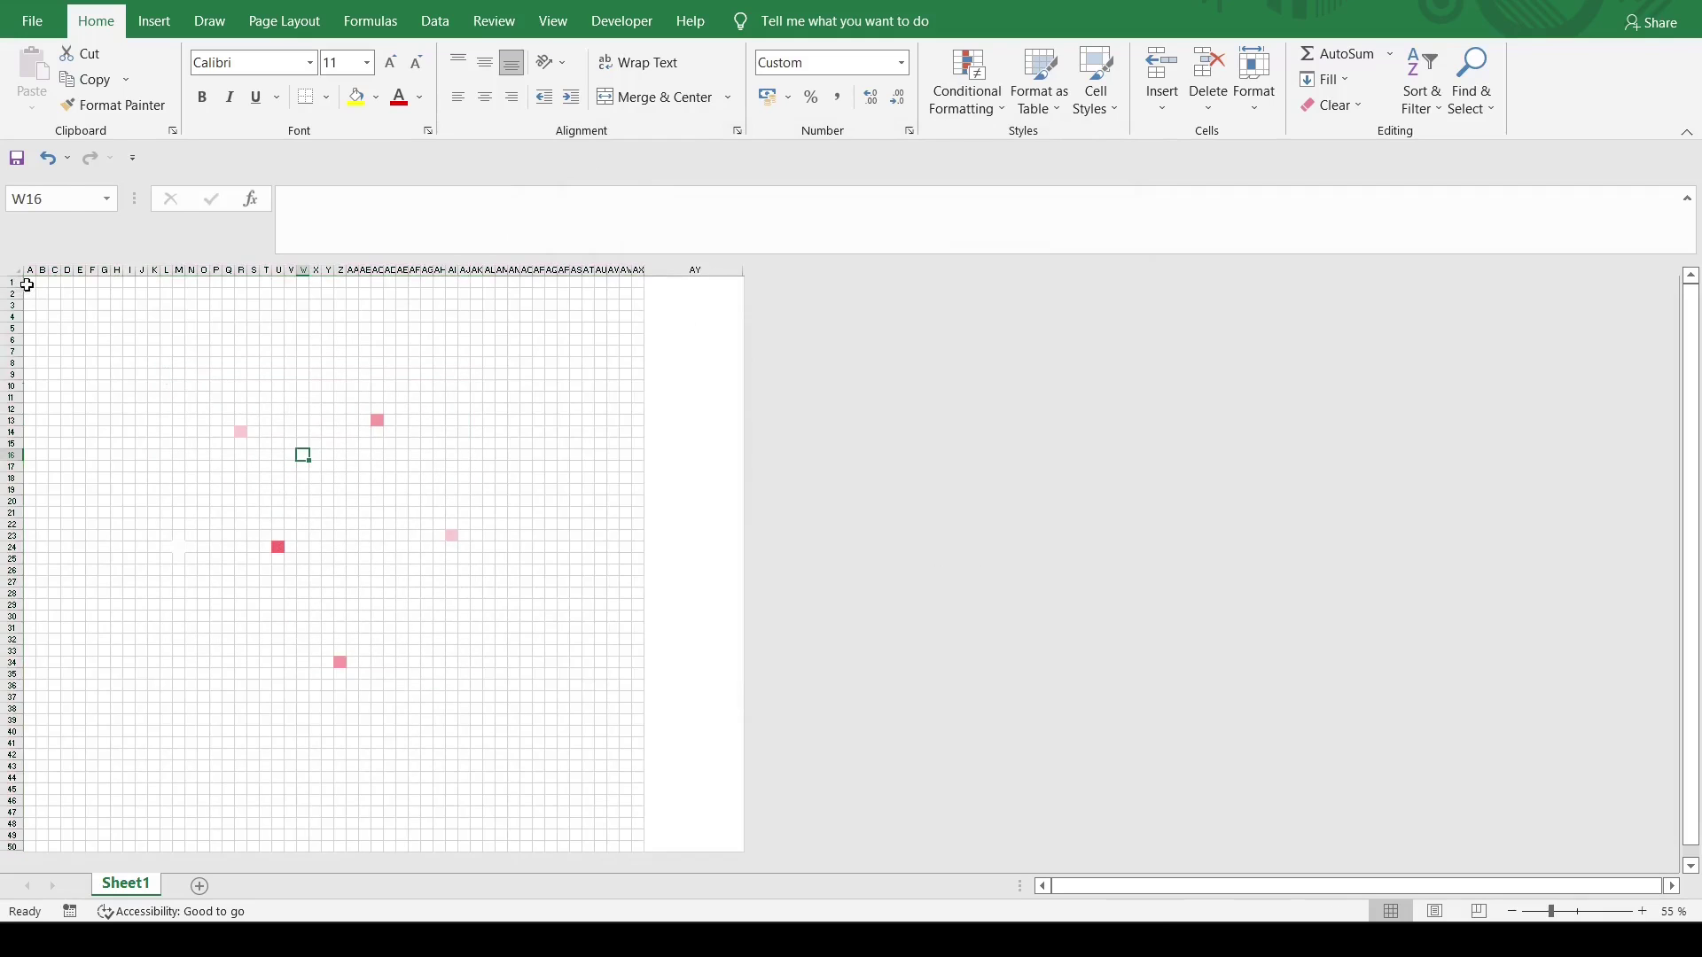
Delete the test values from the grid A1:AX50.
{"action": "left_click_drag", "start_coordinate": [29, 282], "coordinate": [639, 852]}
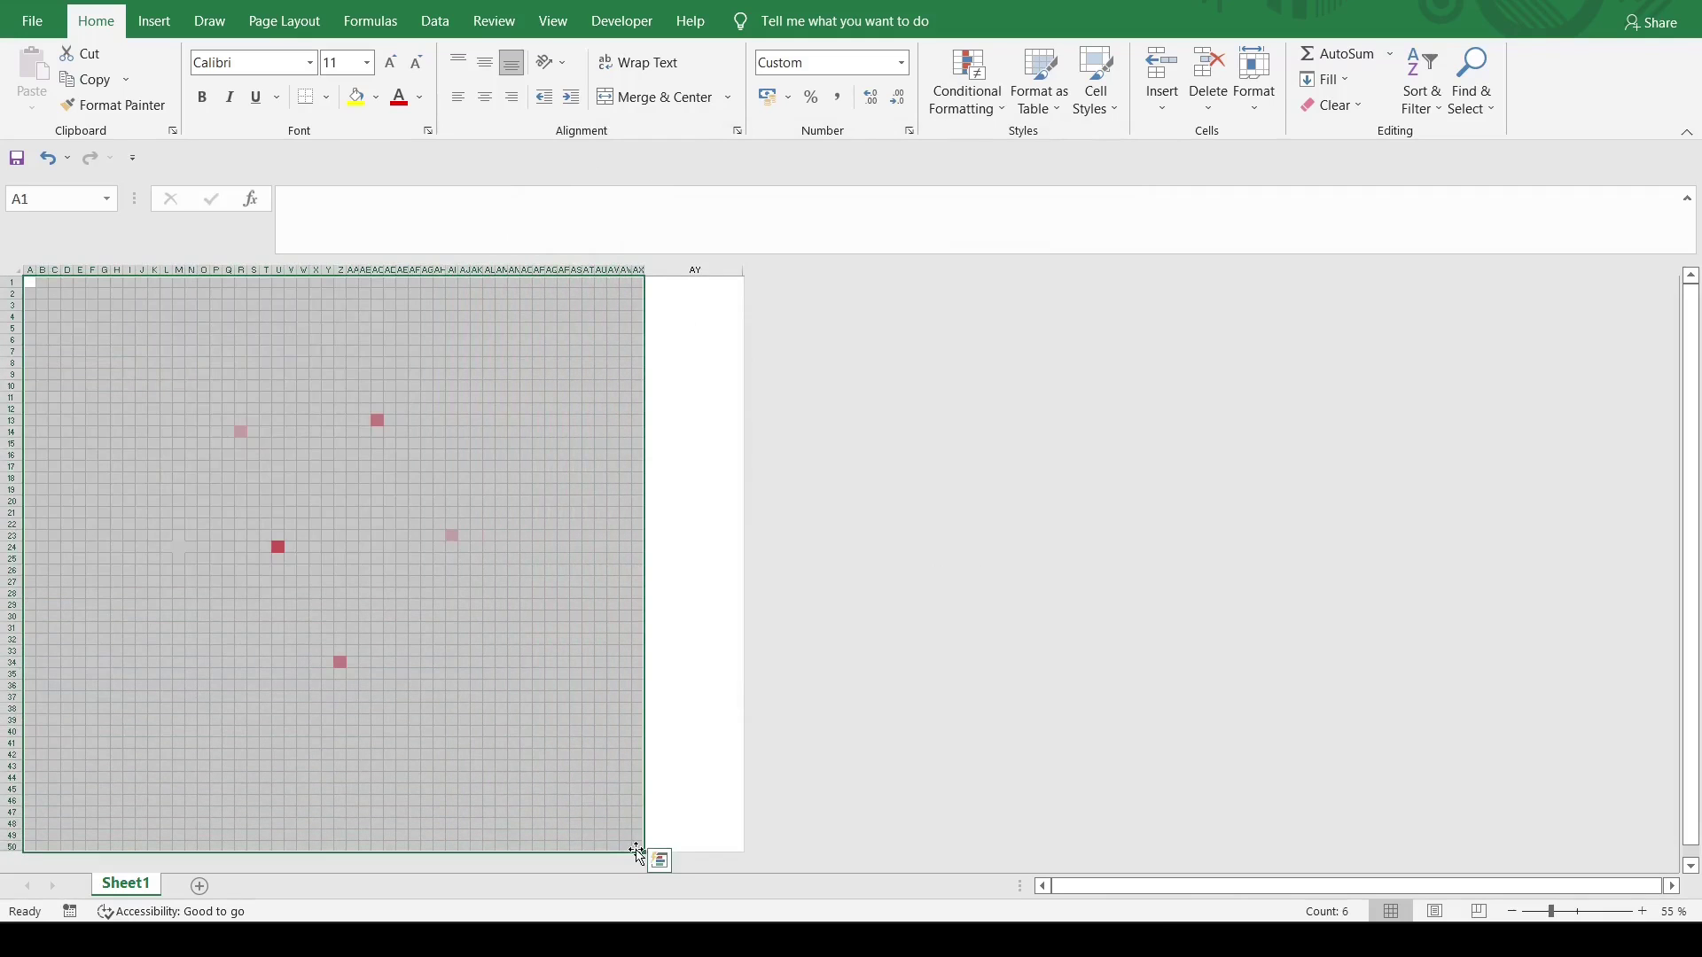
{"action": "left_click", "coordinate": [240, 443]}
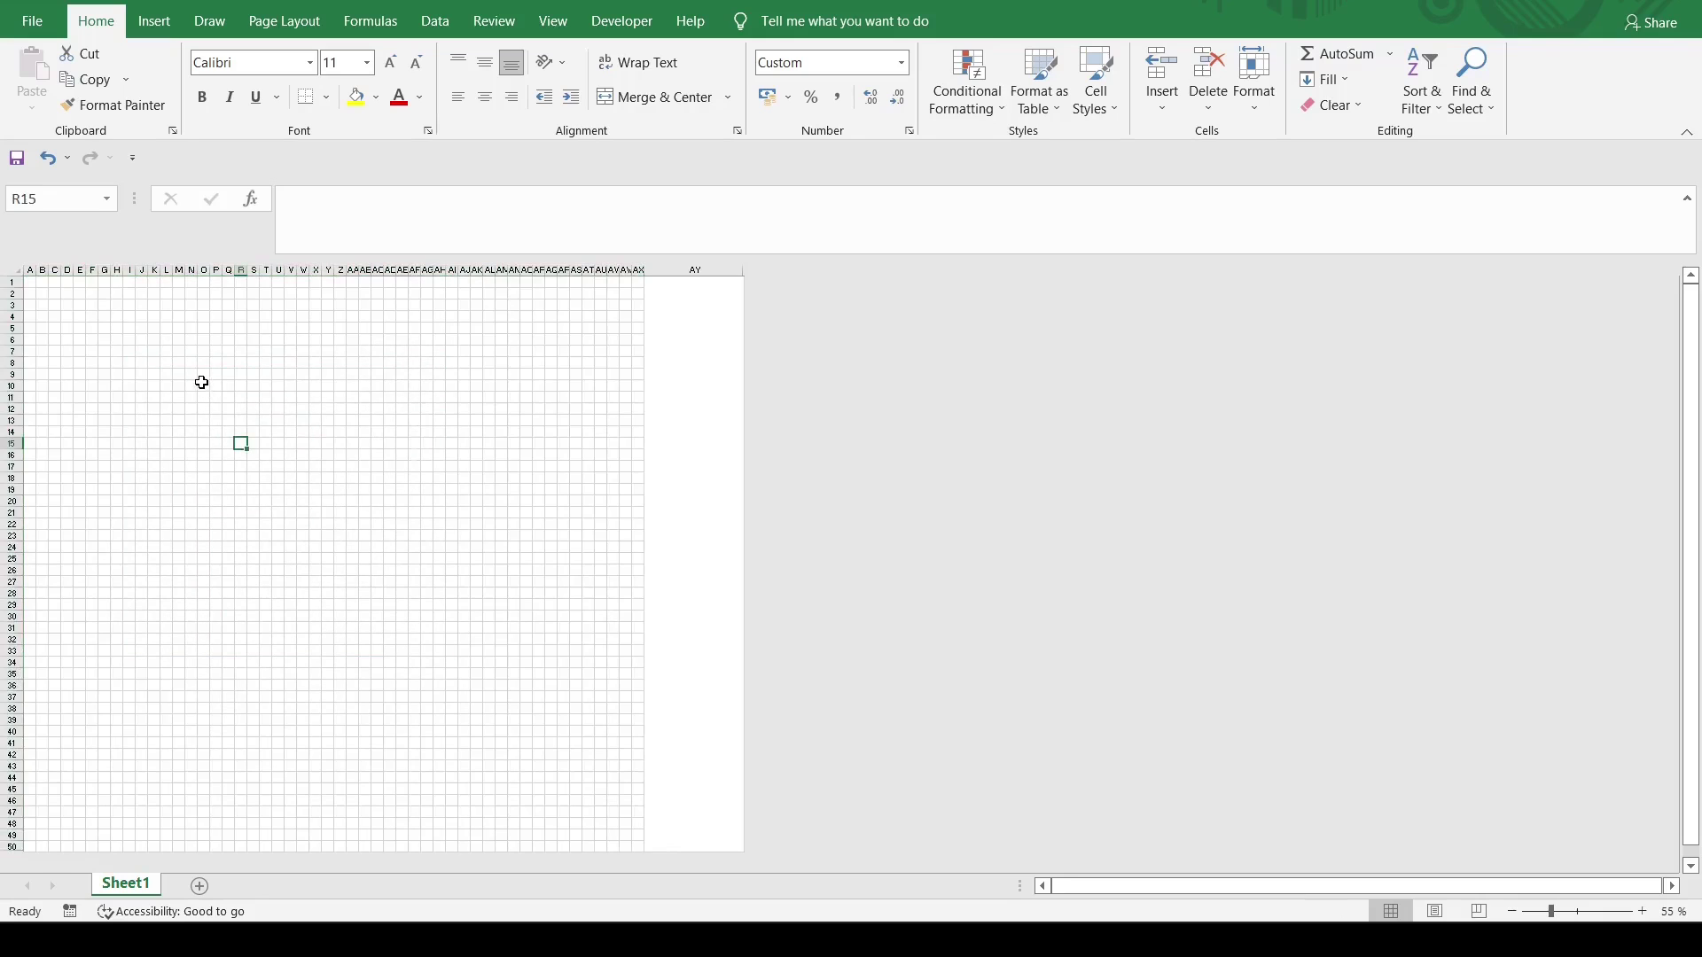
{"action": "key", "text": "ctrl+z"}
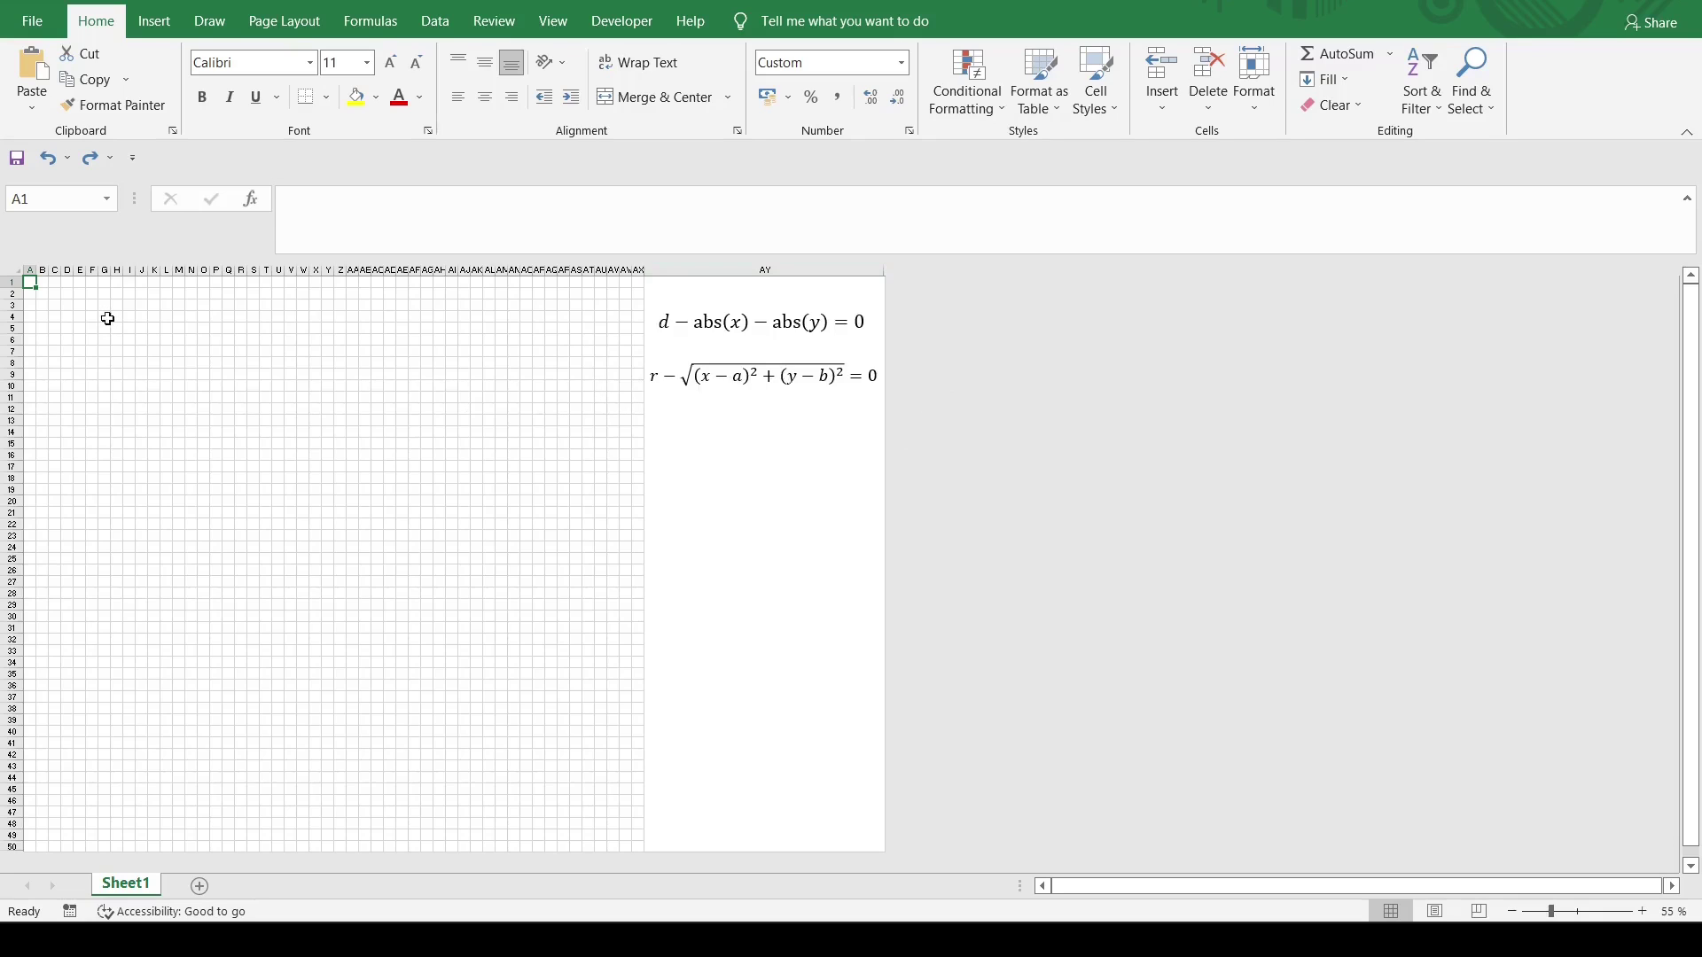
Enter the formula = 10 - SQRT( COLUMN() ^ 2 + ROW() ^ 2 ) in cell A1.
{"action": "left_click", "coordinate": [458, 188]}
{"action": "type", "text": "="}
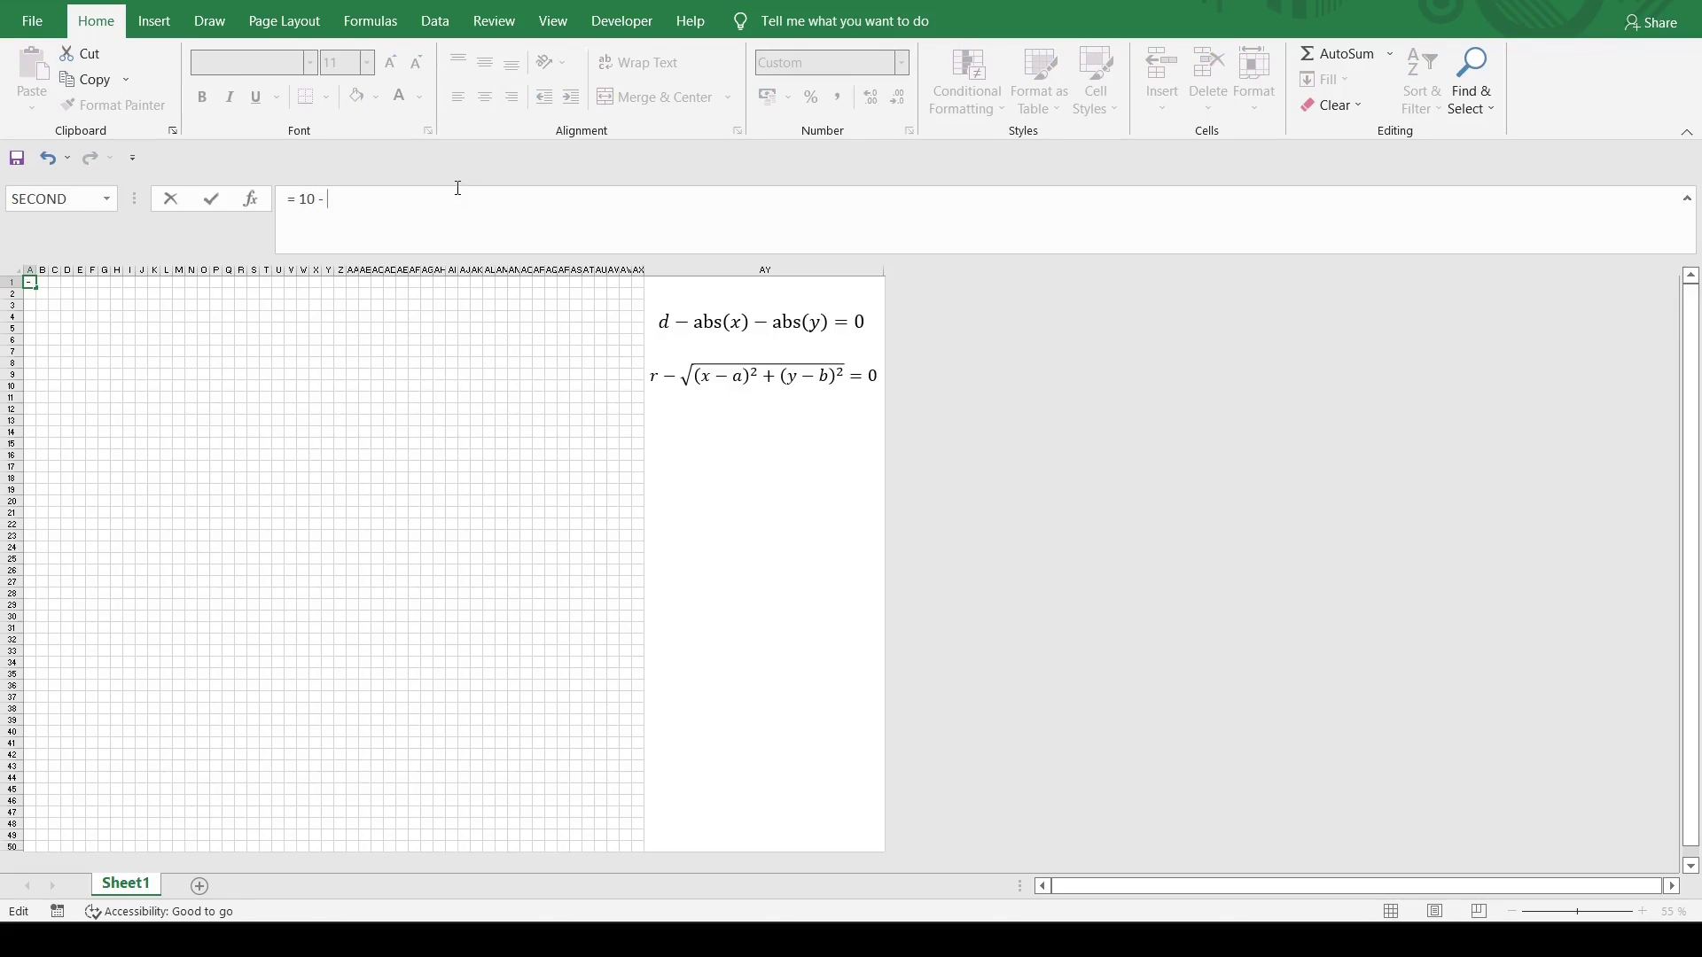
{"action": "type", "text": "10 - sqrt"}
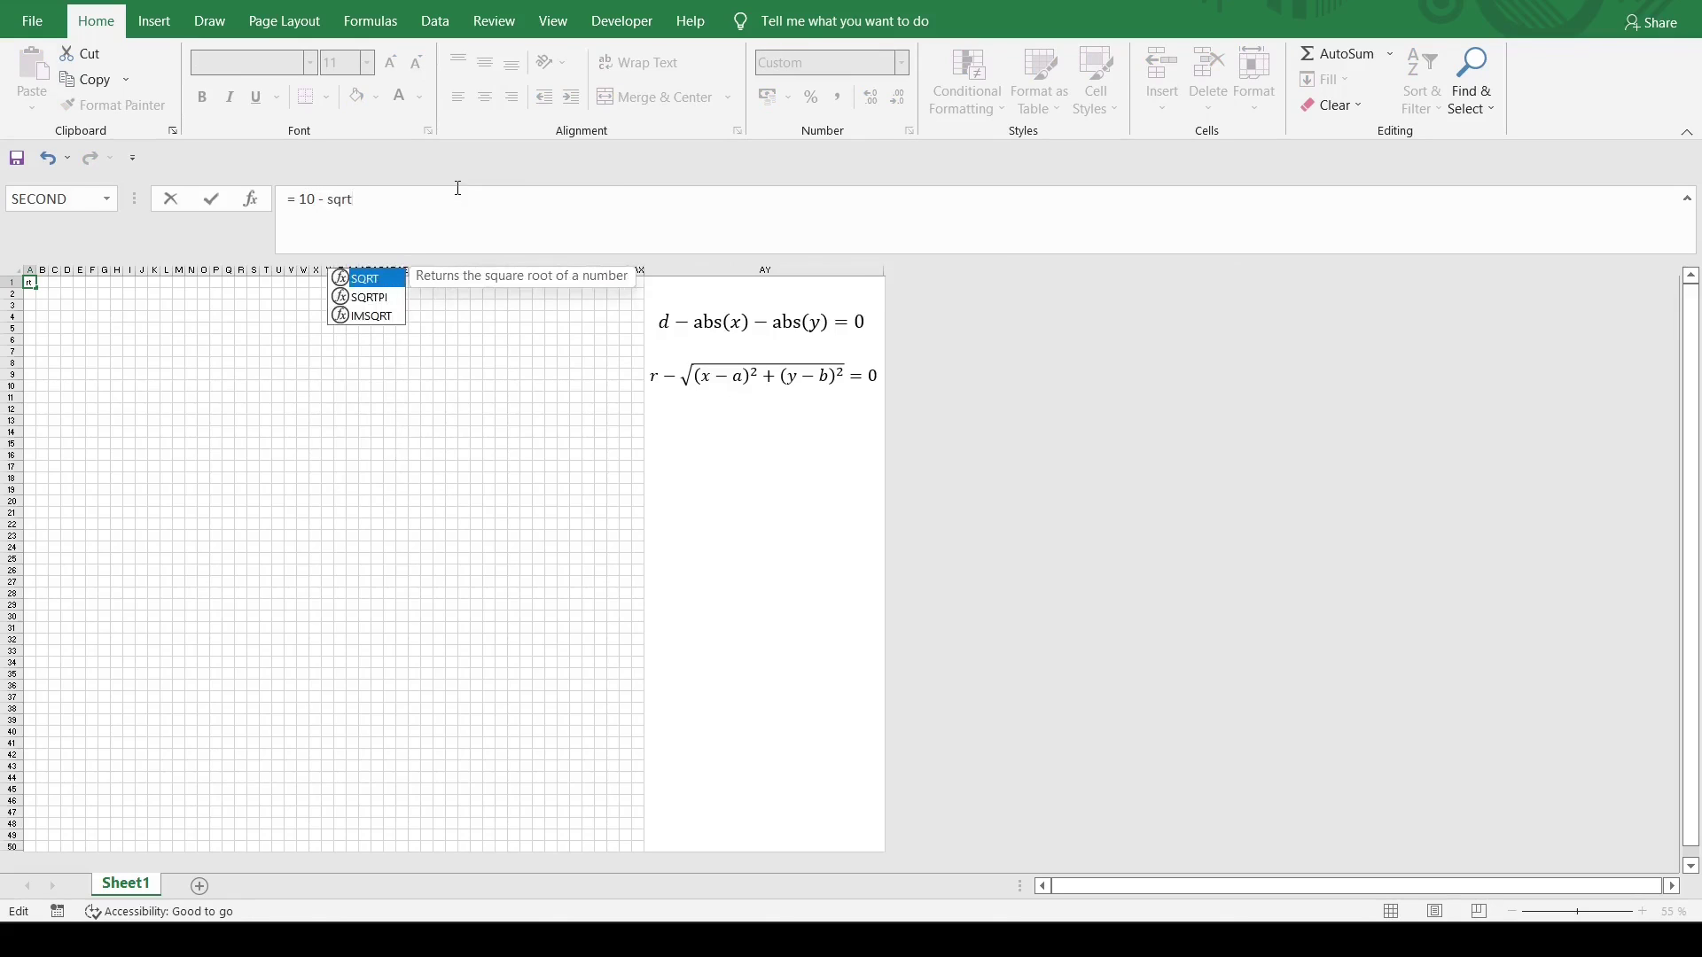
{"action": "type", "text": "("}
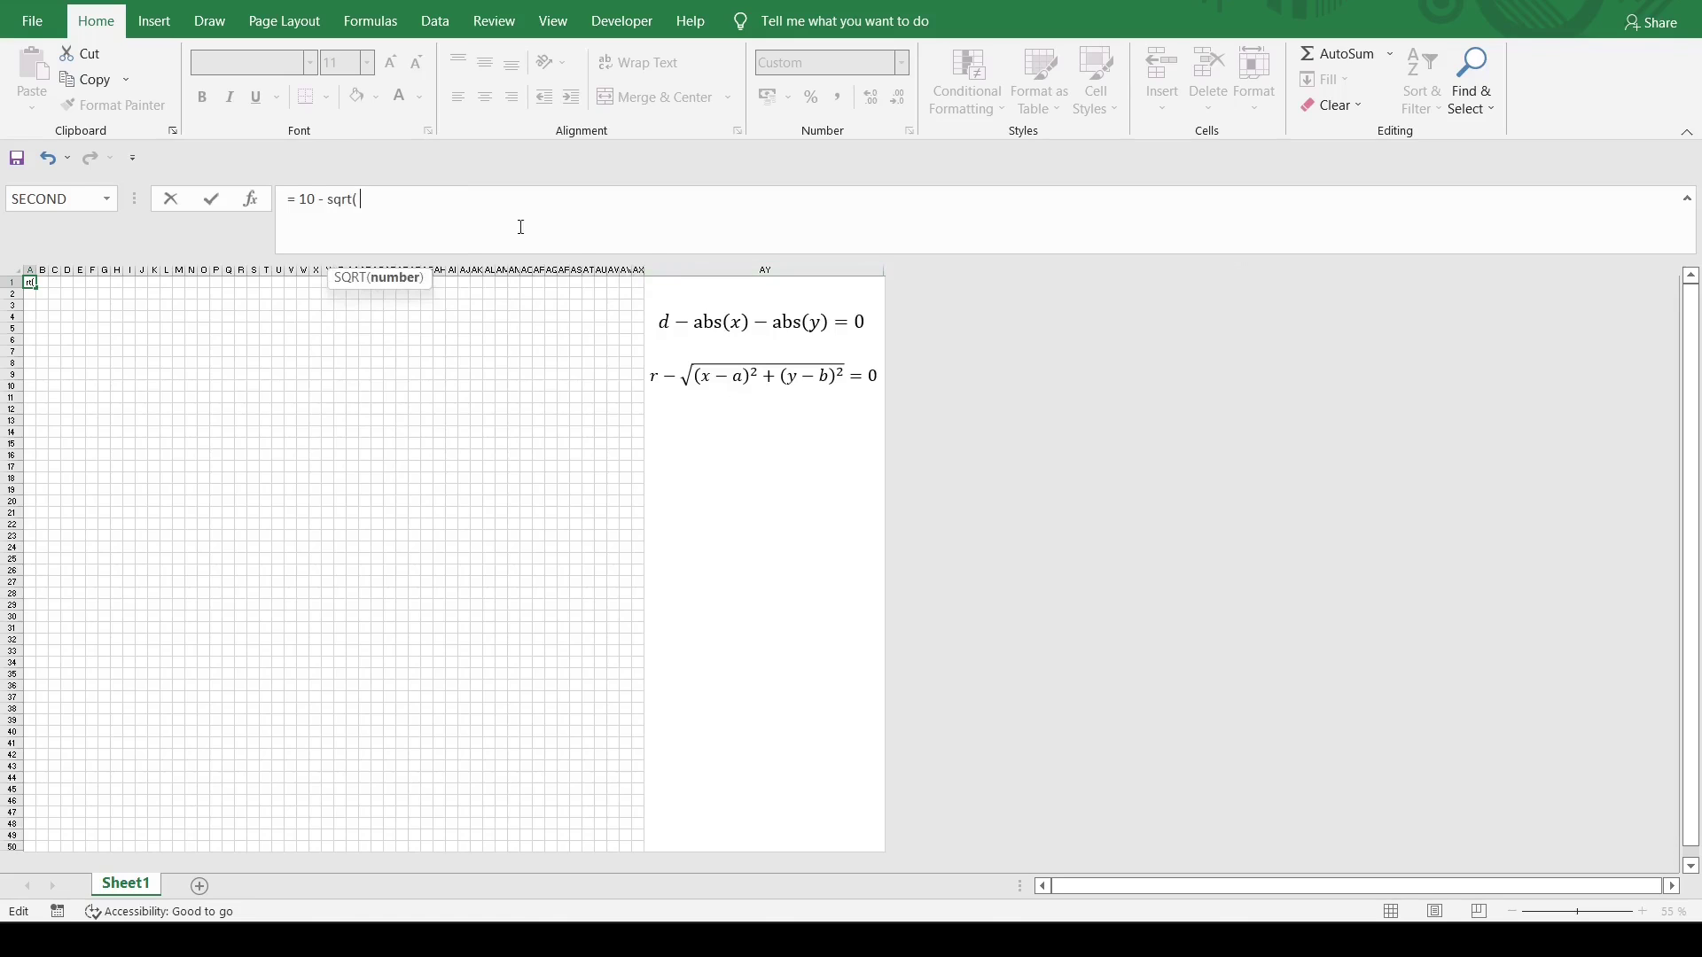
{"action": "type", "text": " column()"}
{"action": "type", "text": "^ 2 + row()"}
{"action": "type", "text": "^ 2 )"}
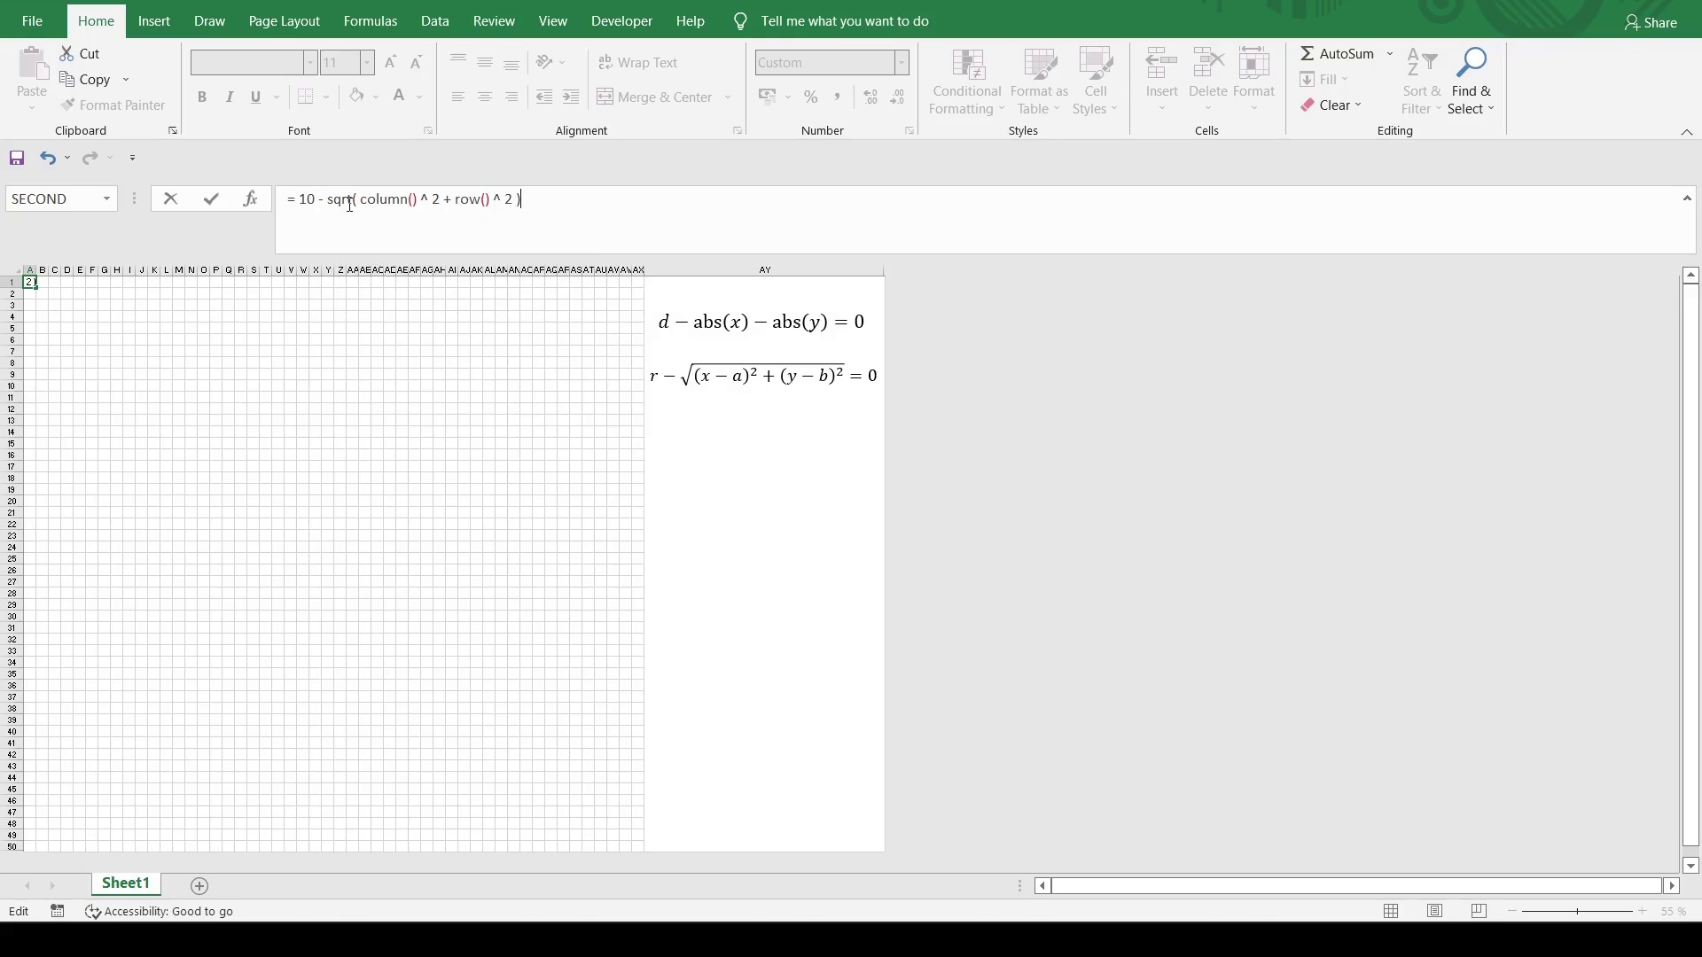
{"action": "key", "text": "Return"}
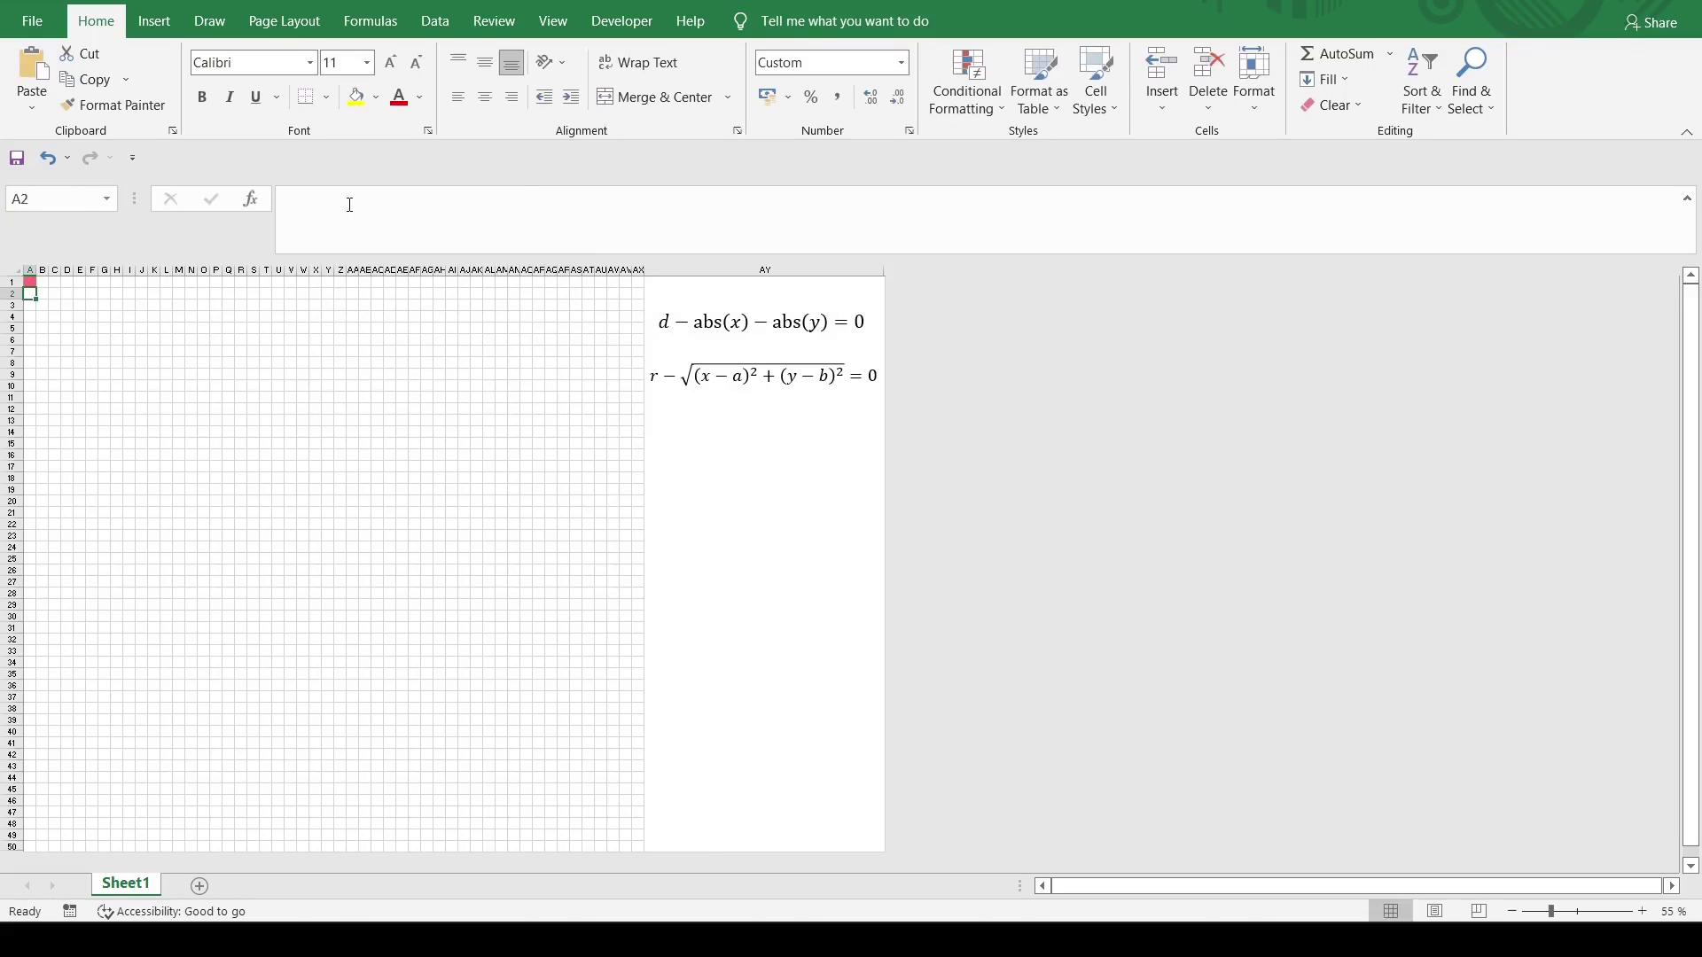
Fill the distance formula from A1 right and down across the whole grid A1:AX50.
{"action": "left_click", "coordinate": [29, 282]}
{"action": "left_click_drag", "start_coordinate": [34, 294], "coordinate": [53, 299]}
{"action": "left_click_drag", "start_coordinate": [250, 390], "coordinate": [639, 847]}
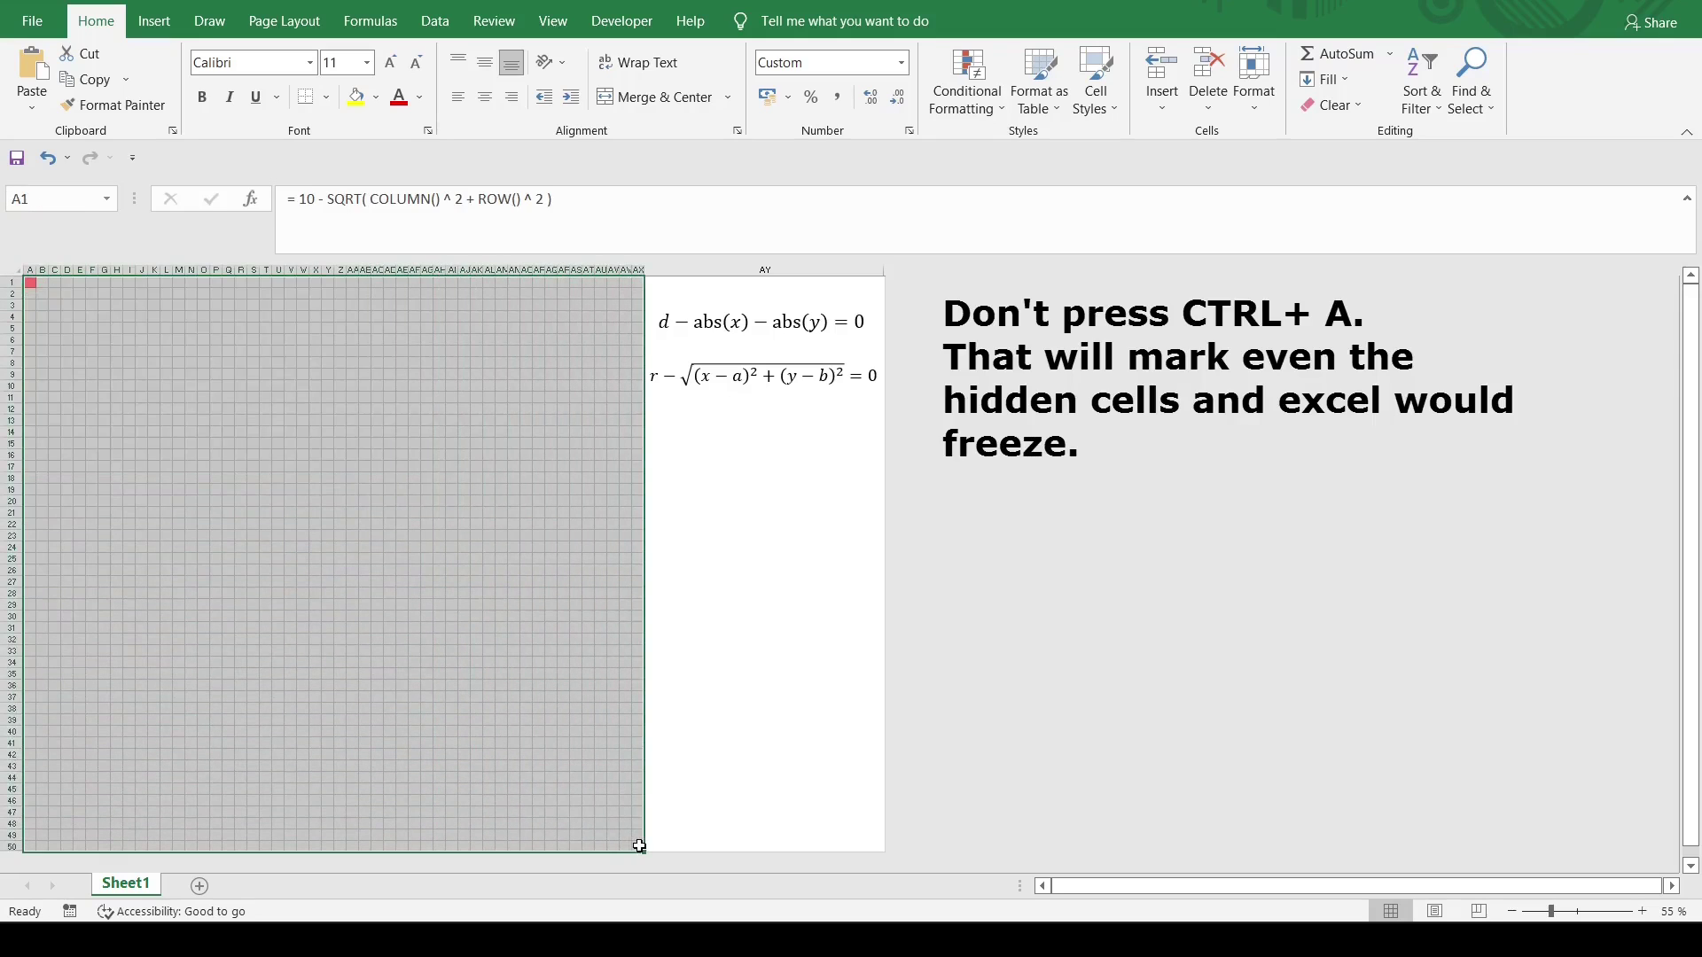
{"action": "key", "text": "ctrl+r"}
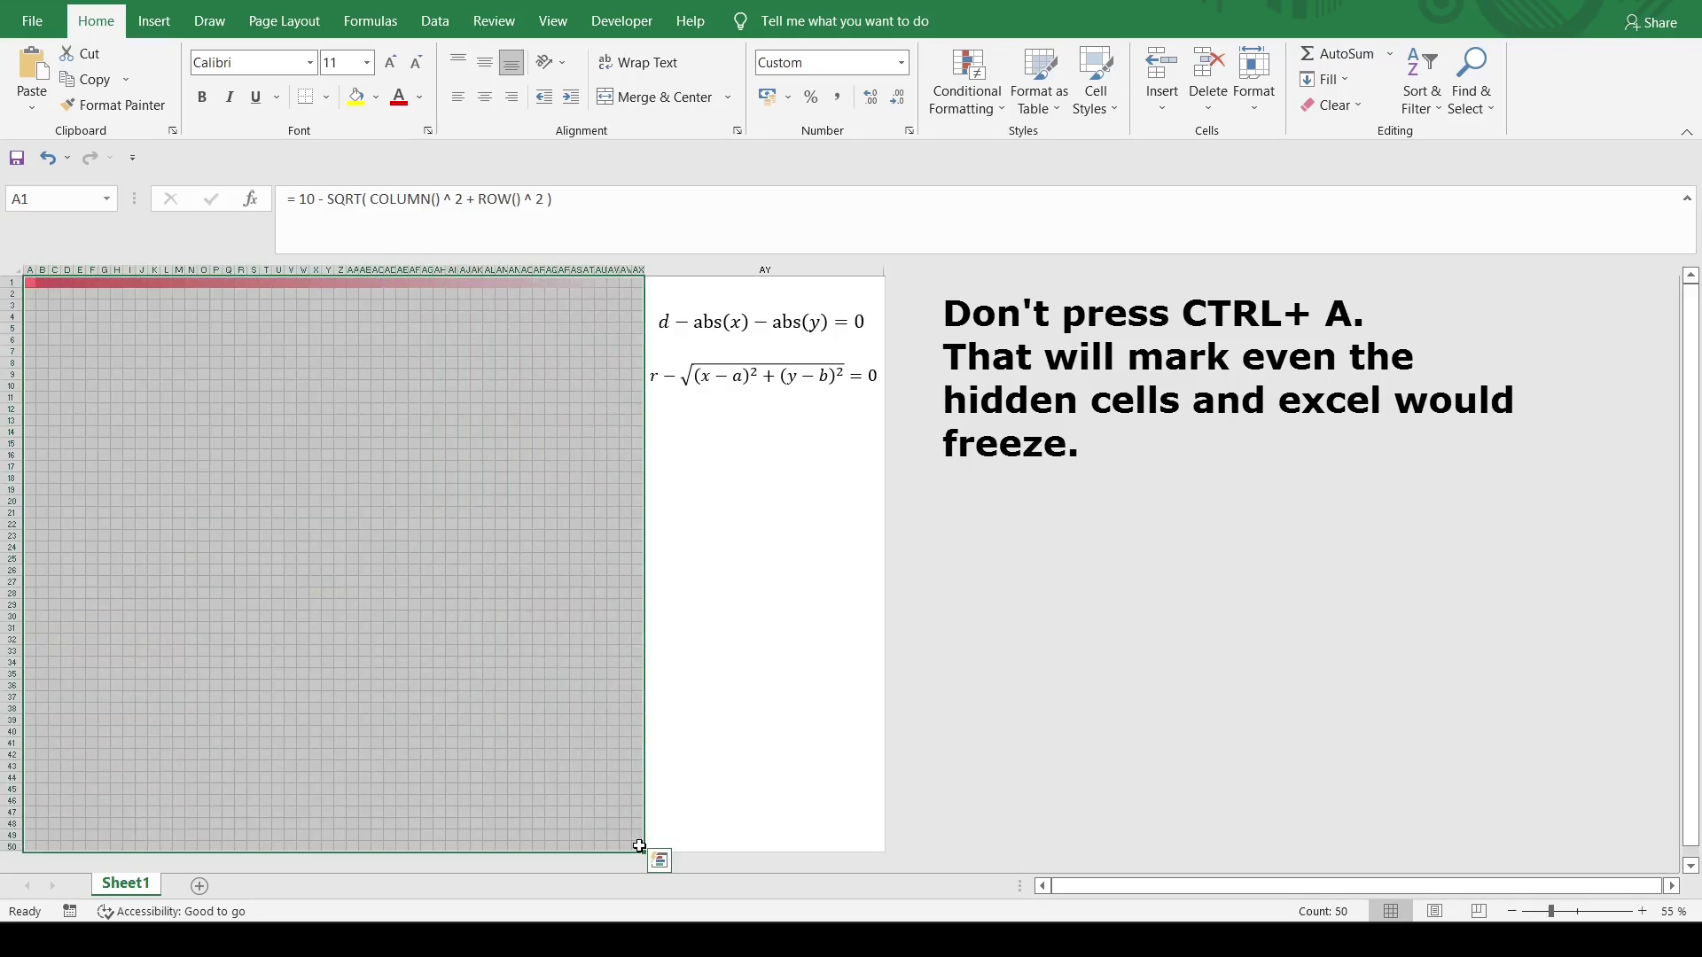
{"action": "key", "text": "ctrl+d"}
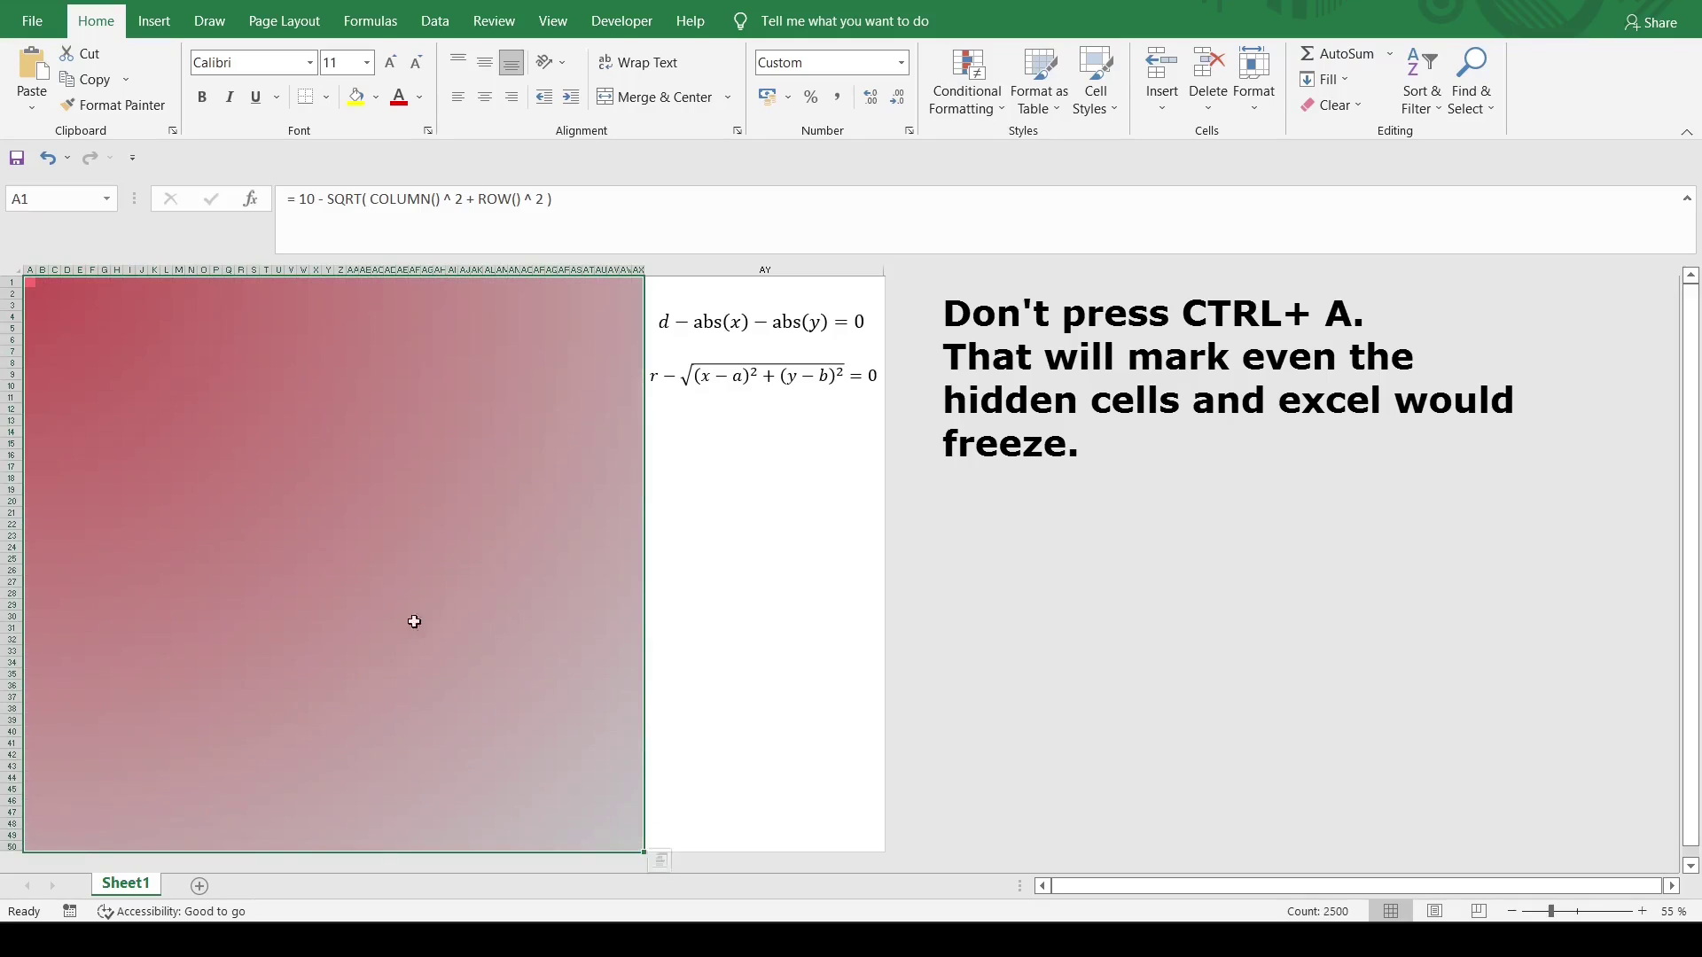
{"action": "left_click", "coordinate": [315, 443]}
{"action": "left_click", "coordinate": [563, 513]}
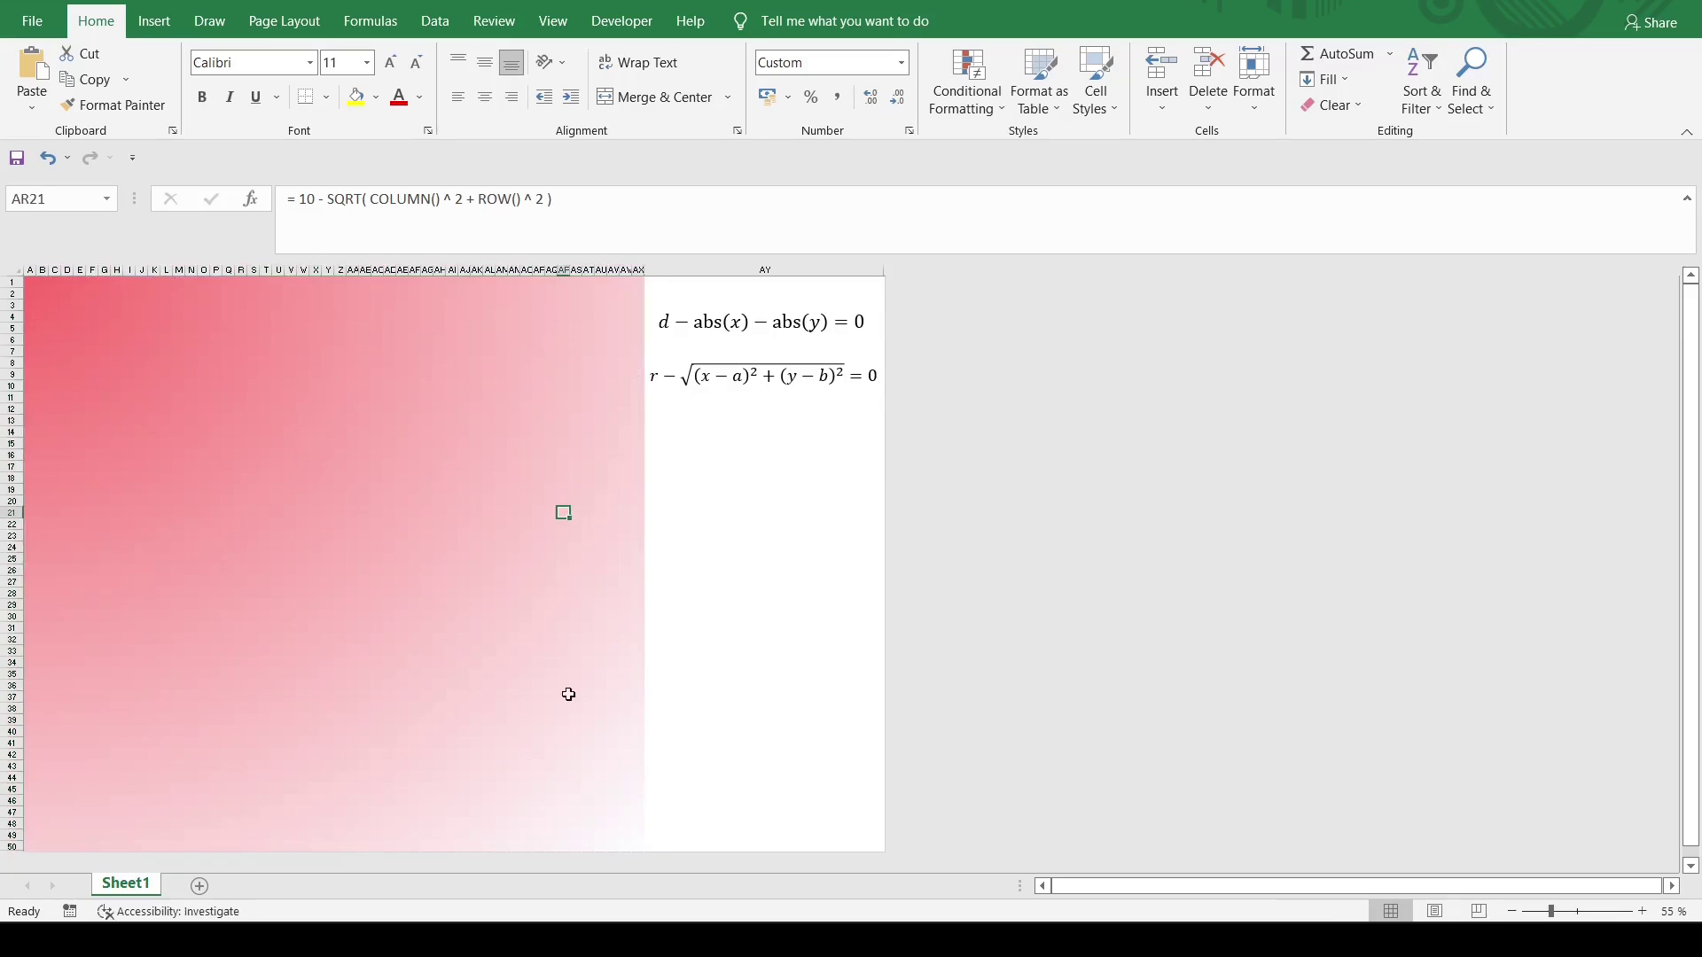
{"action": "left_click", "coordinate": [589, 767]}
{"action": "left_click_drag", "start_coordinate": [424, 697], "coordinate": [420, 696]}
{"action": "left_click", "coordinate": [251, 638]}
{"action": "left_click", "coordinate": [153, 408]}
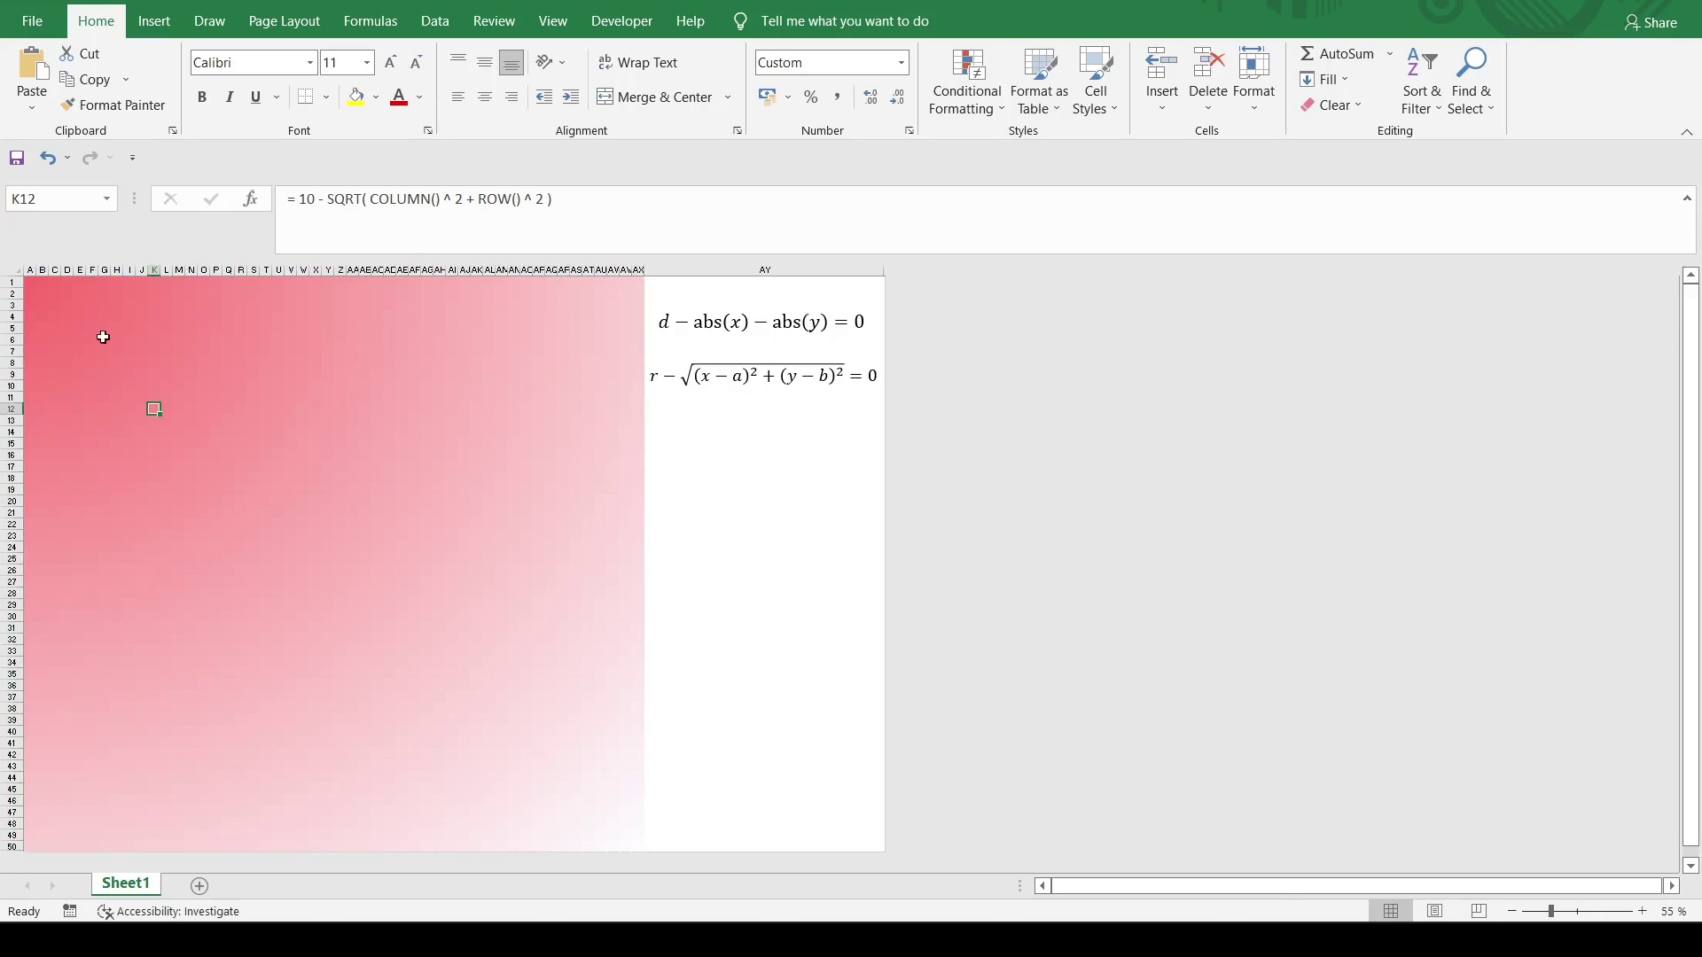
Clamp the A1 formula to a minimum of 0 by wrapping it as MAX( 10 - SQRT( COLUMN() ^ 2 + ROW() ^ 2 ); 0 ).
{"action": "left_click", "coordinate": [29, 282]}
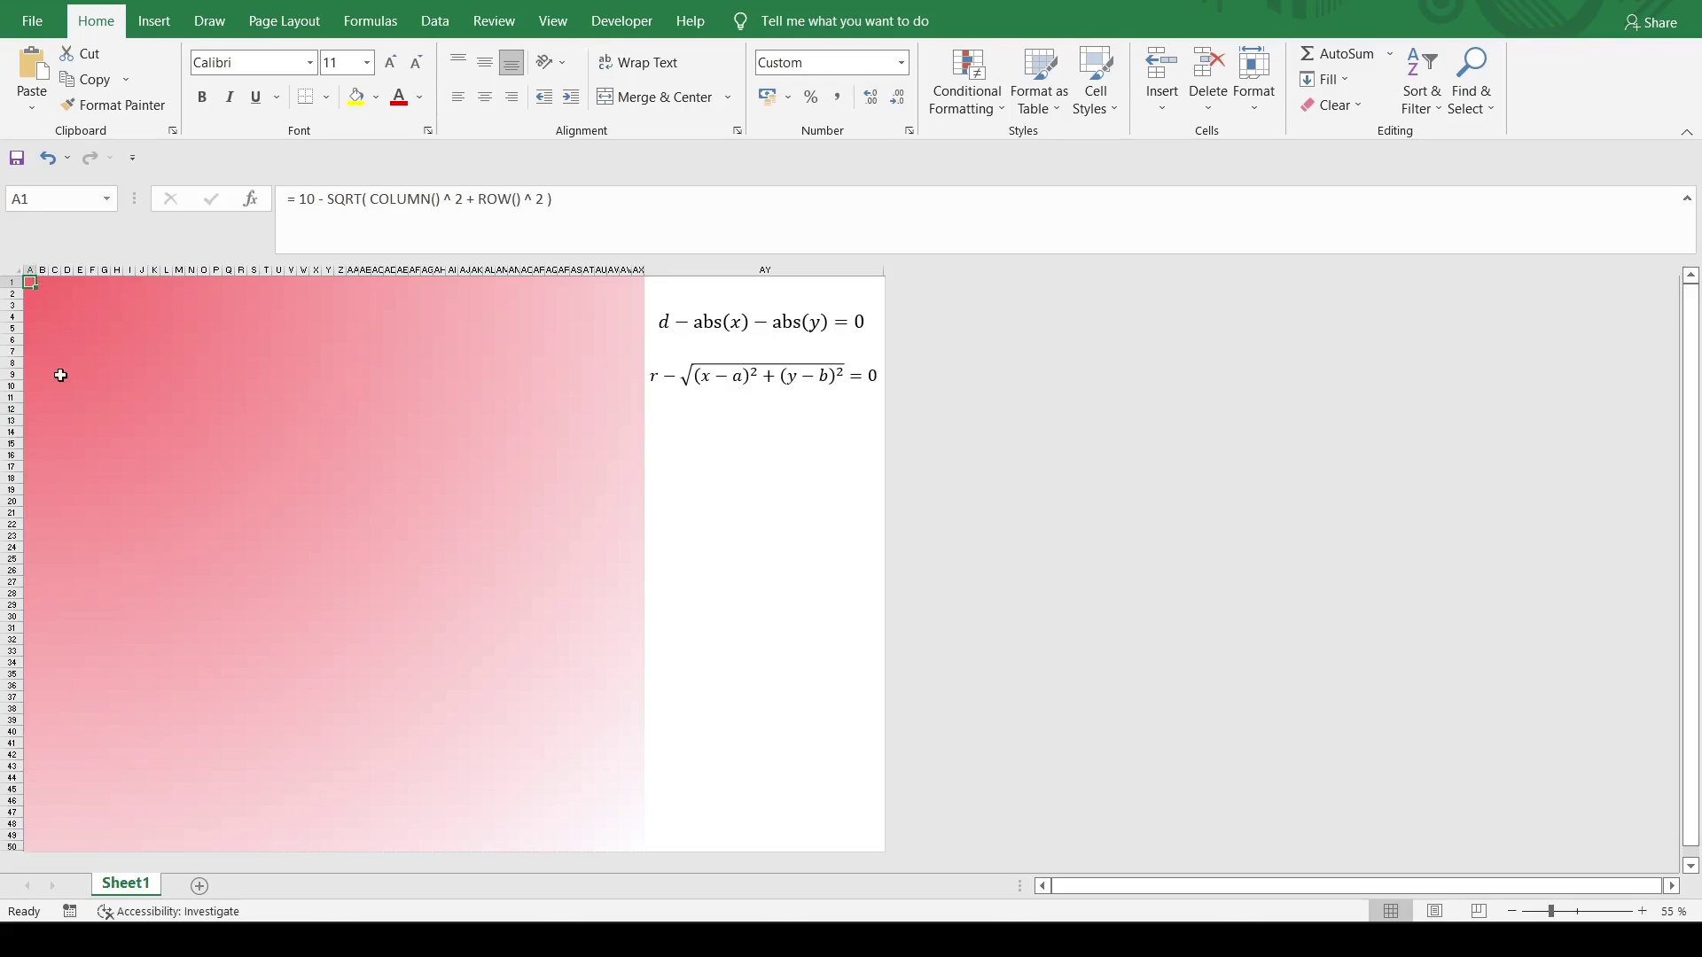
{"action": "left_click", "coordinate": [302, 200]}
{"action": "type", "text": "MAX("}
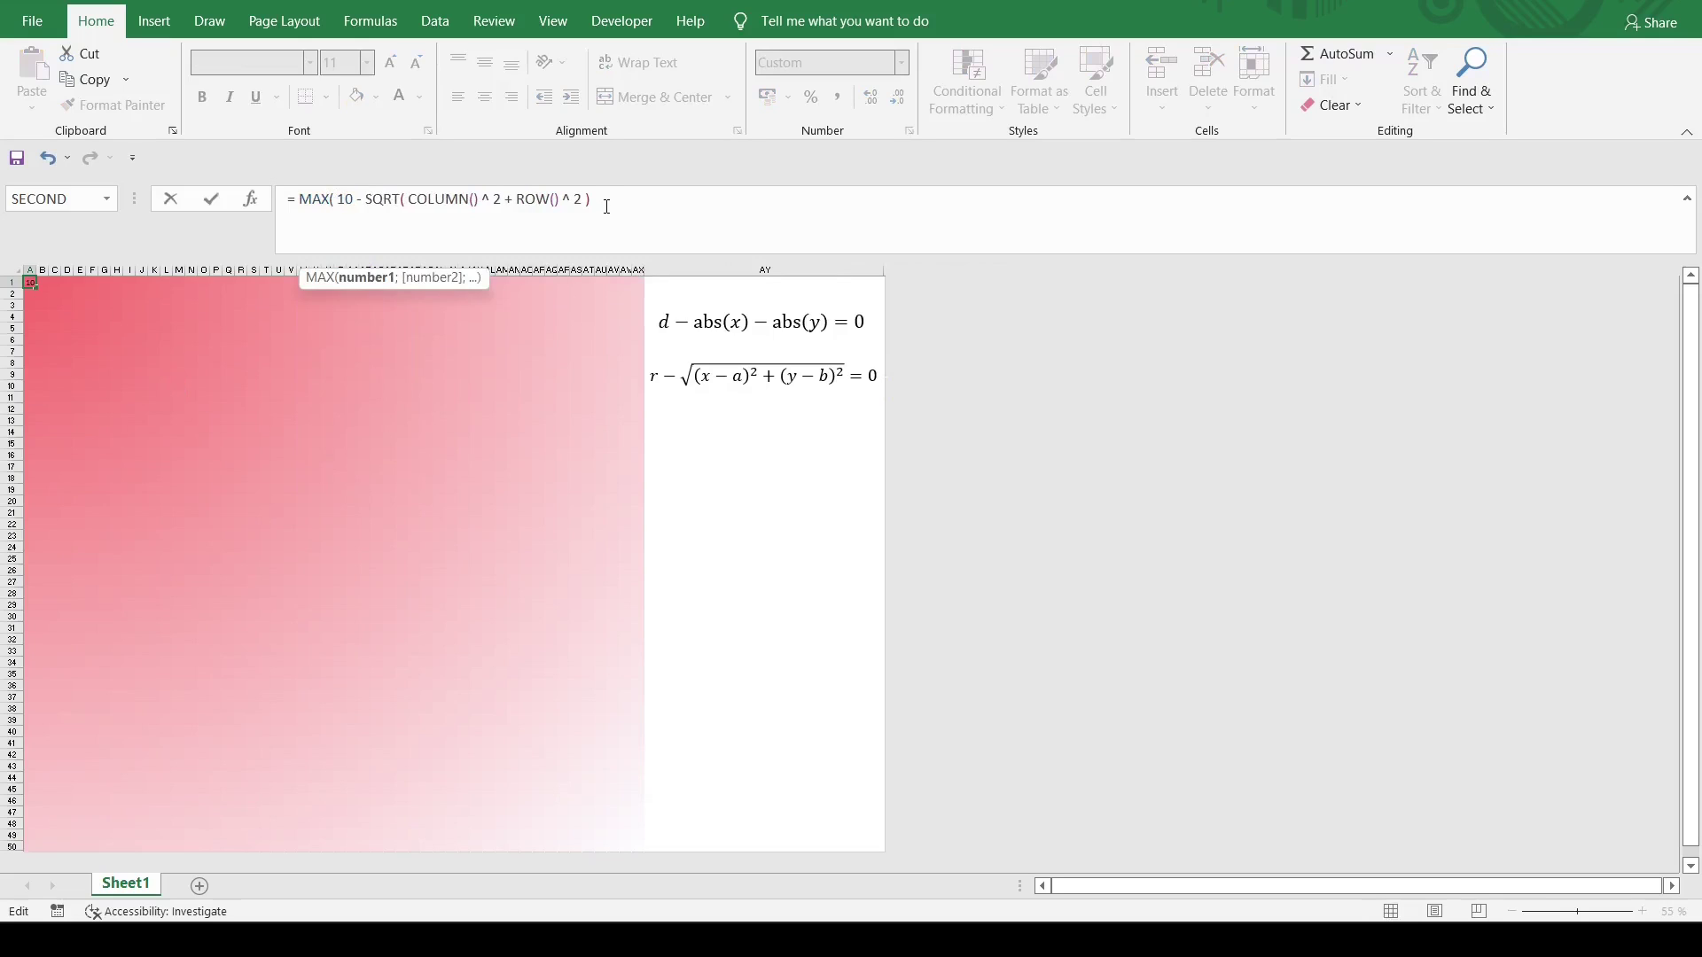
{"action": "type", "text": " ;"}
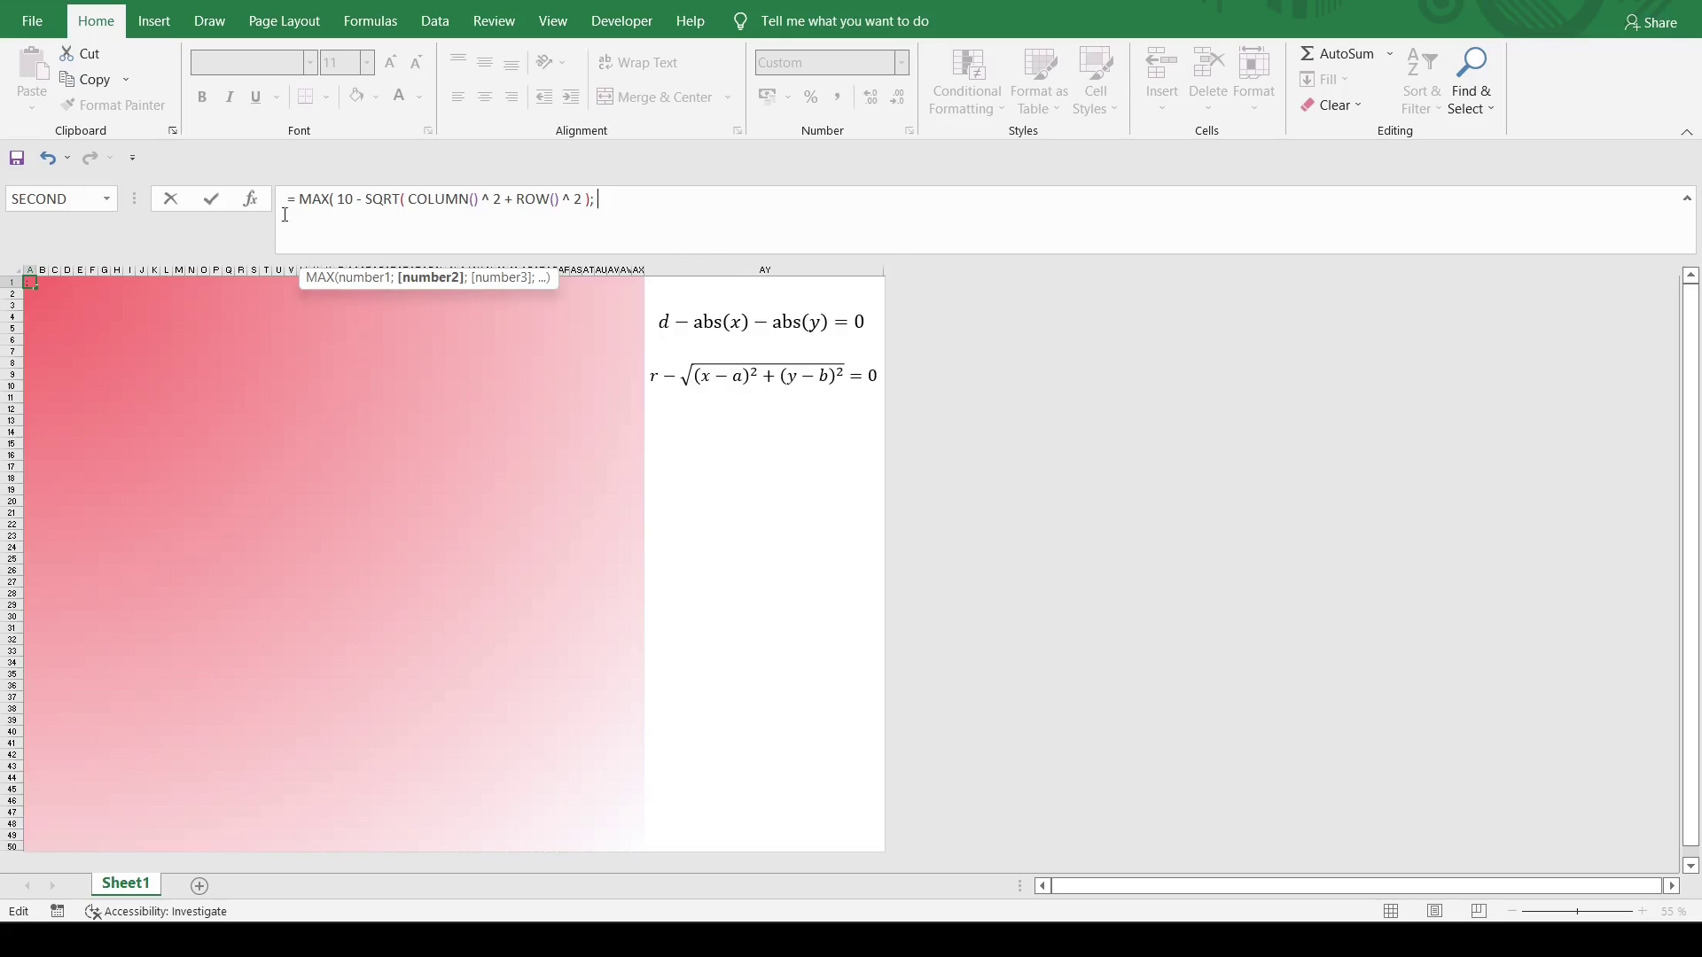
{"action": "type", "text": "0 )"}
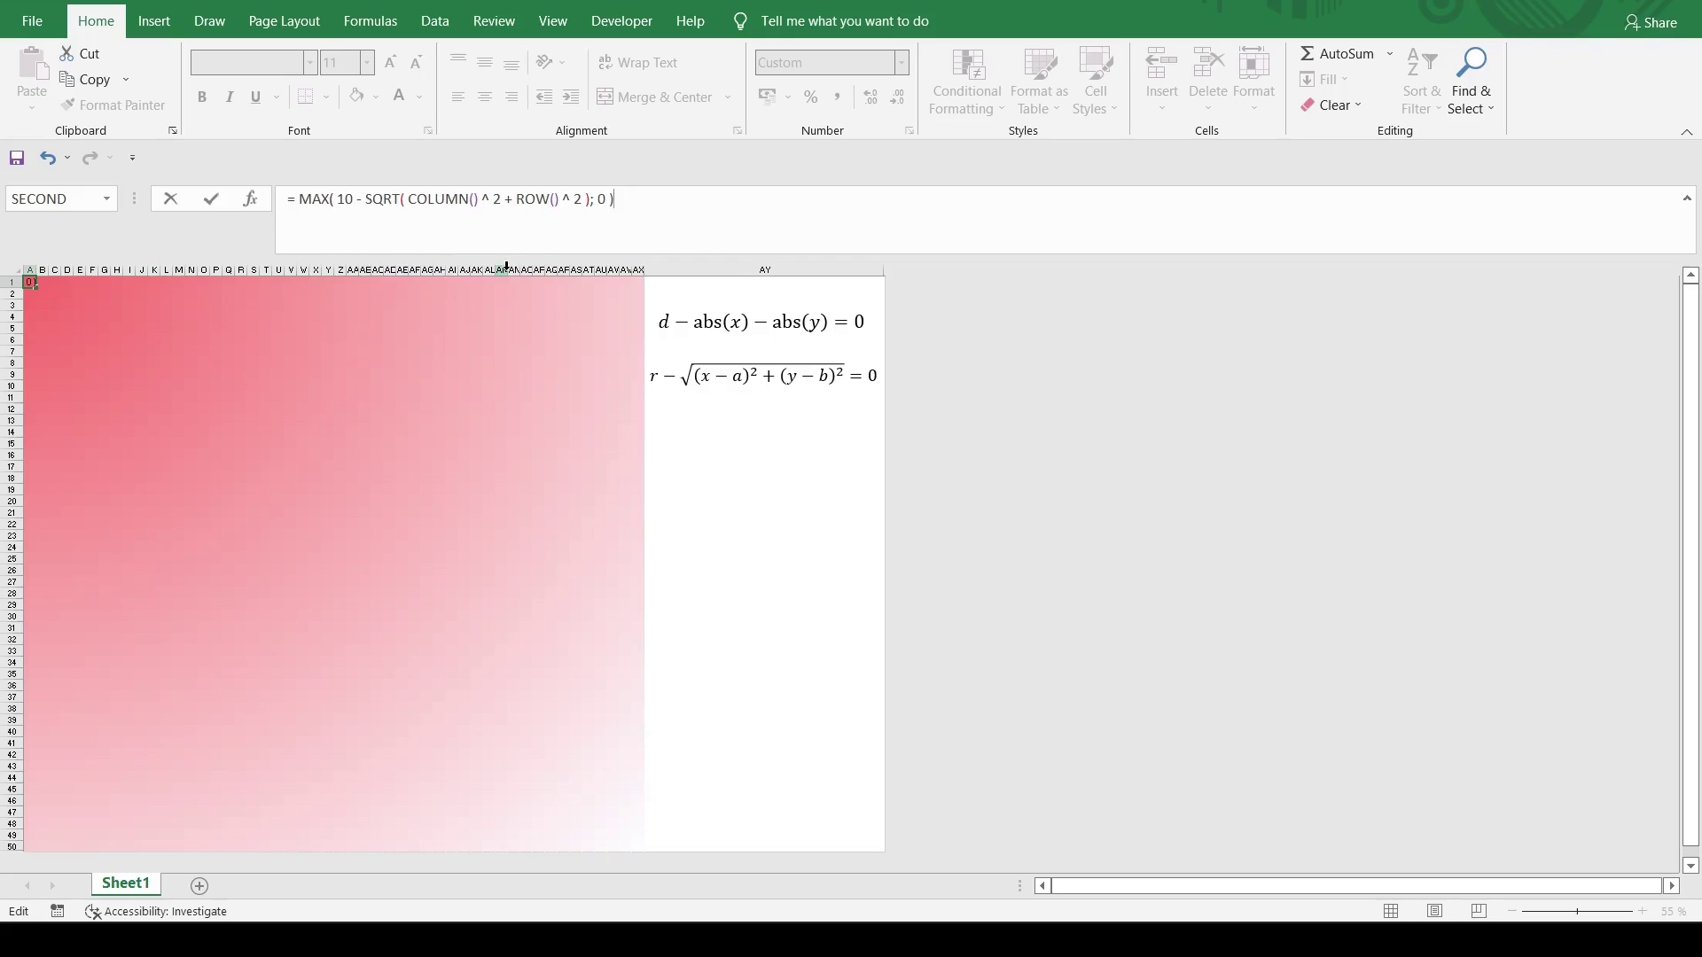
{"action": "key", "text": "Return"}
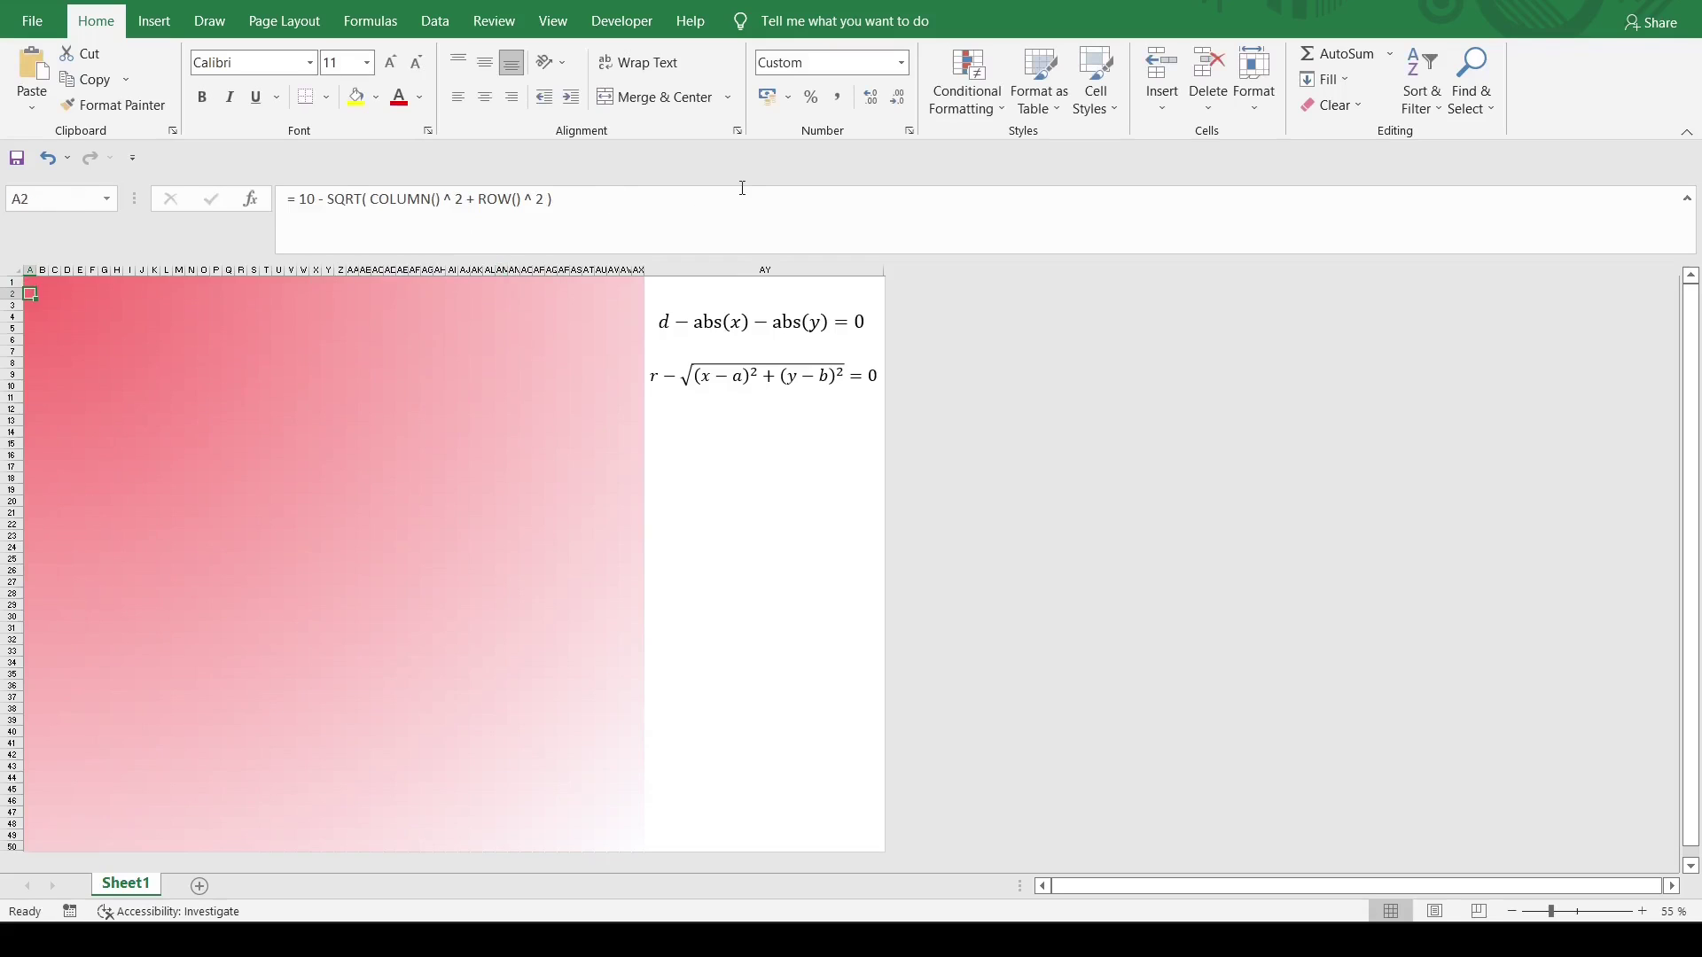
Fill the MAX formula from A1 down and right across the grid A1:AX50.
{"action": "left_click_drag", "start_coordinate": [32, 283], "coordinate": [640, 844]}
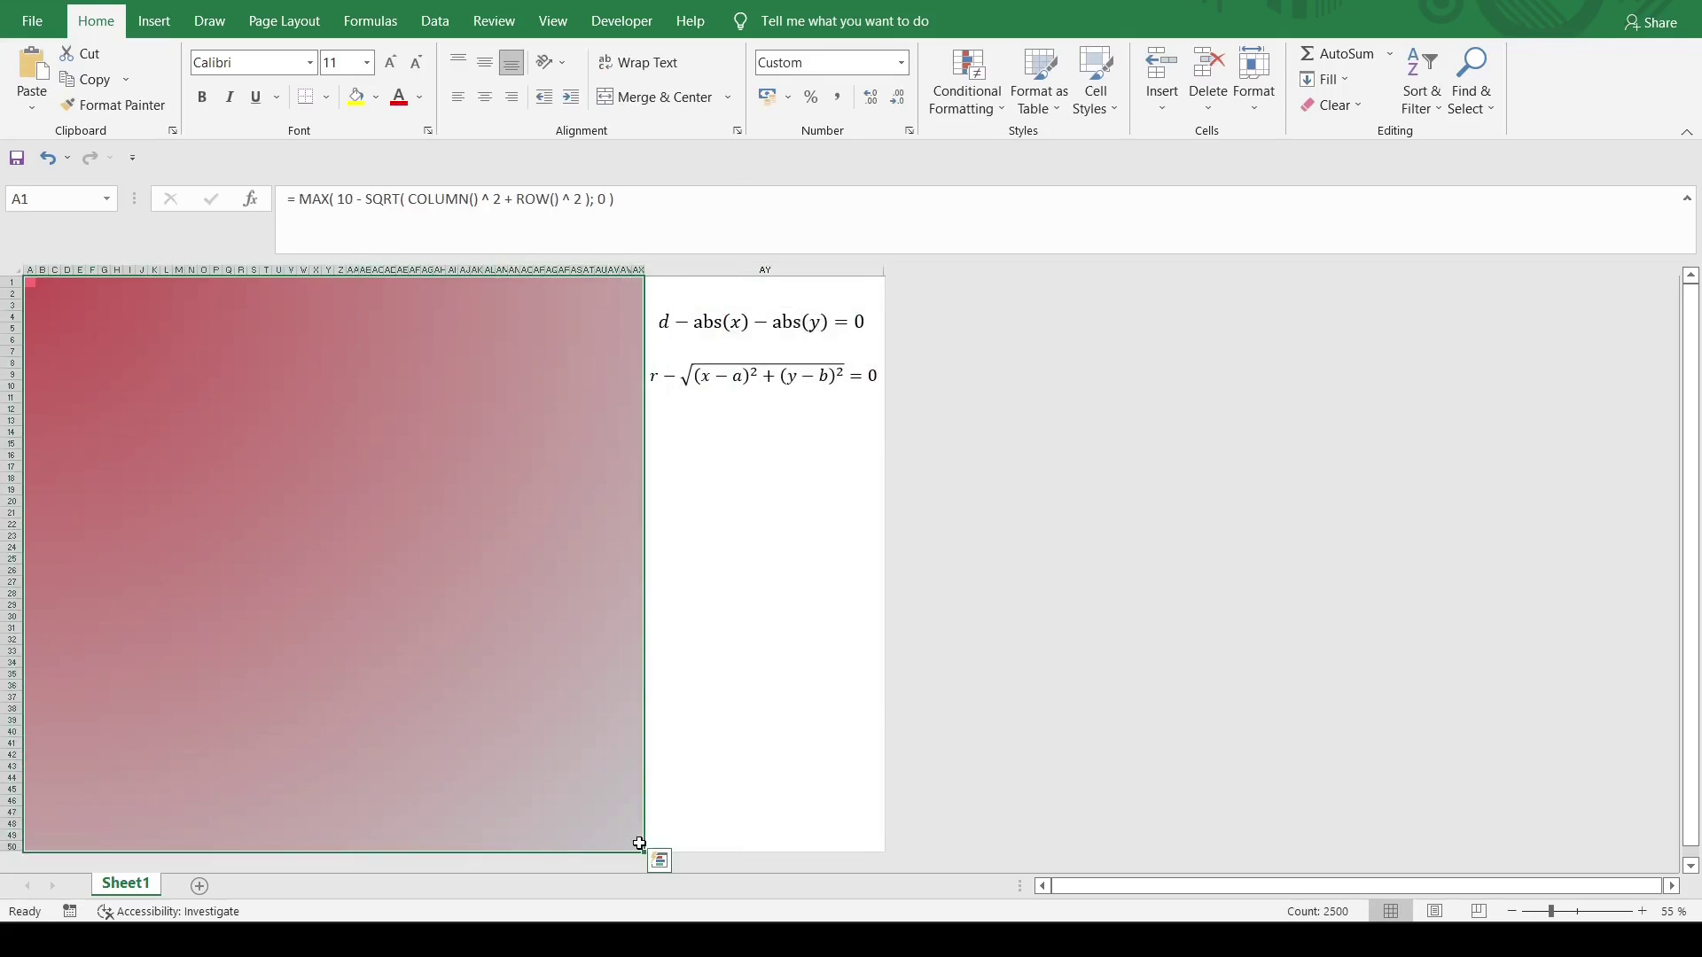
{"action": "key", "text": "ctrl+d"}
{"action": "key", "text": "ctrl+r"}
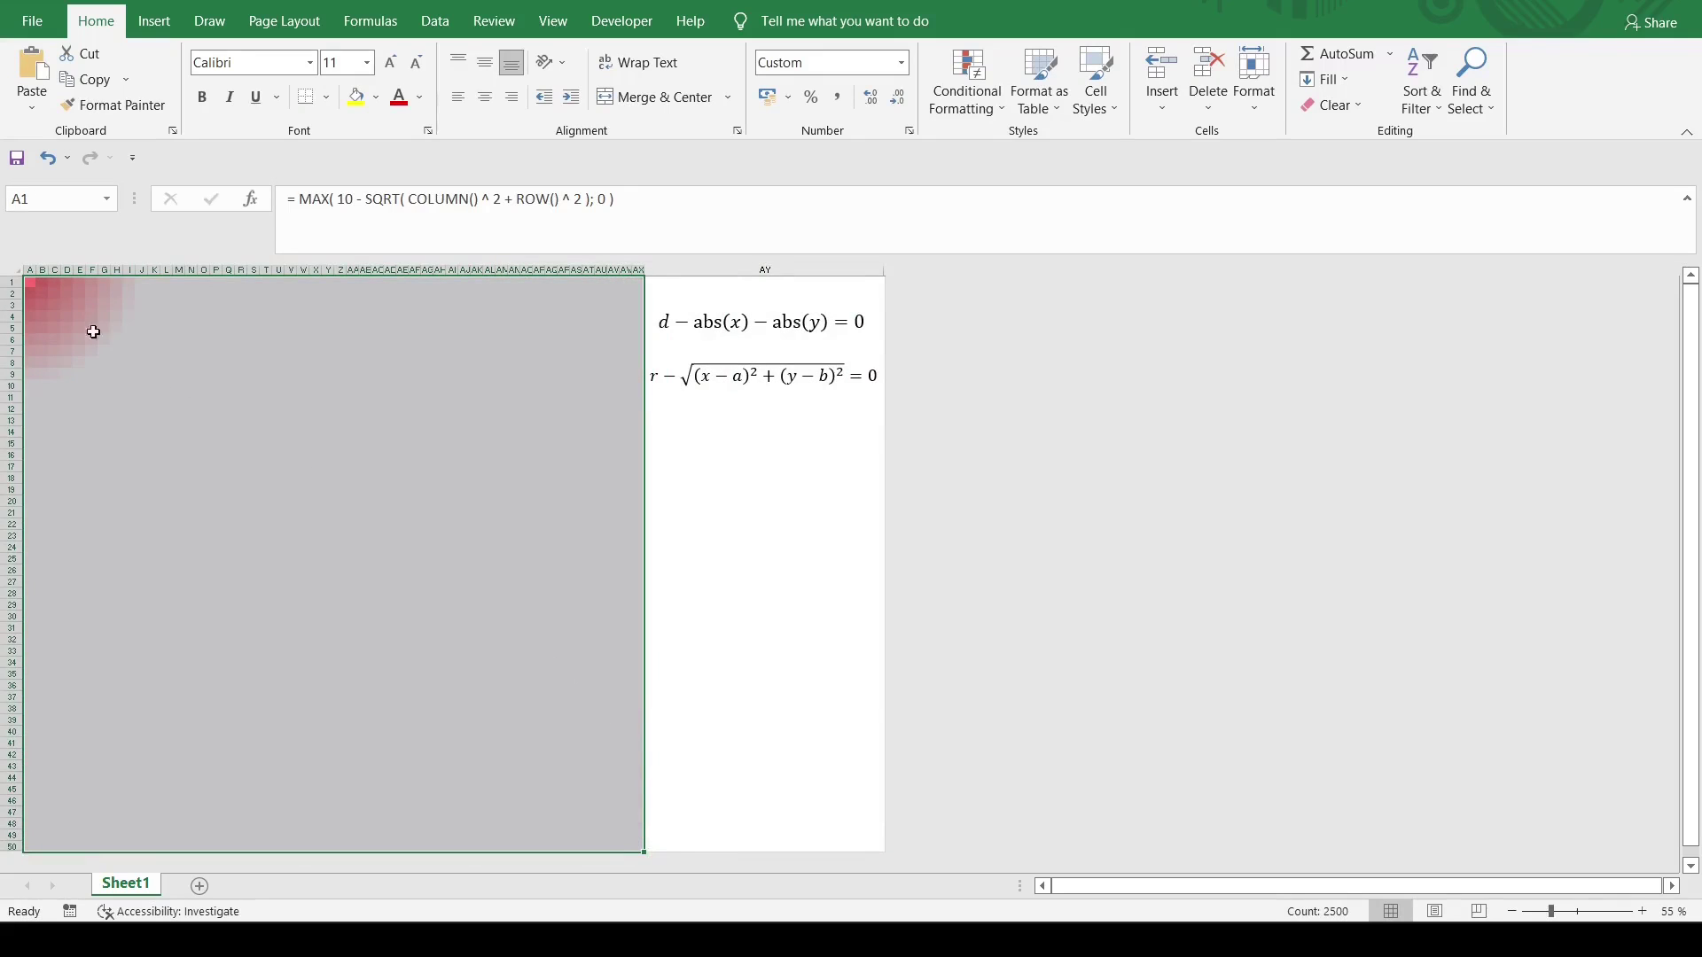
{"action": "left_click", "coordinate": [152, 386]}
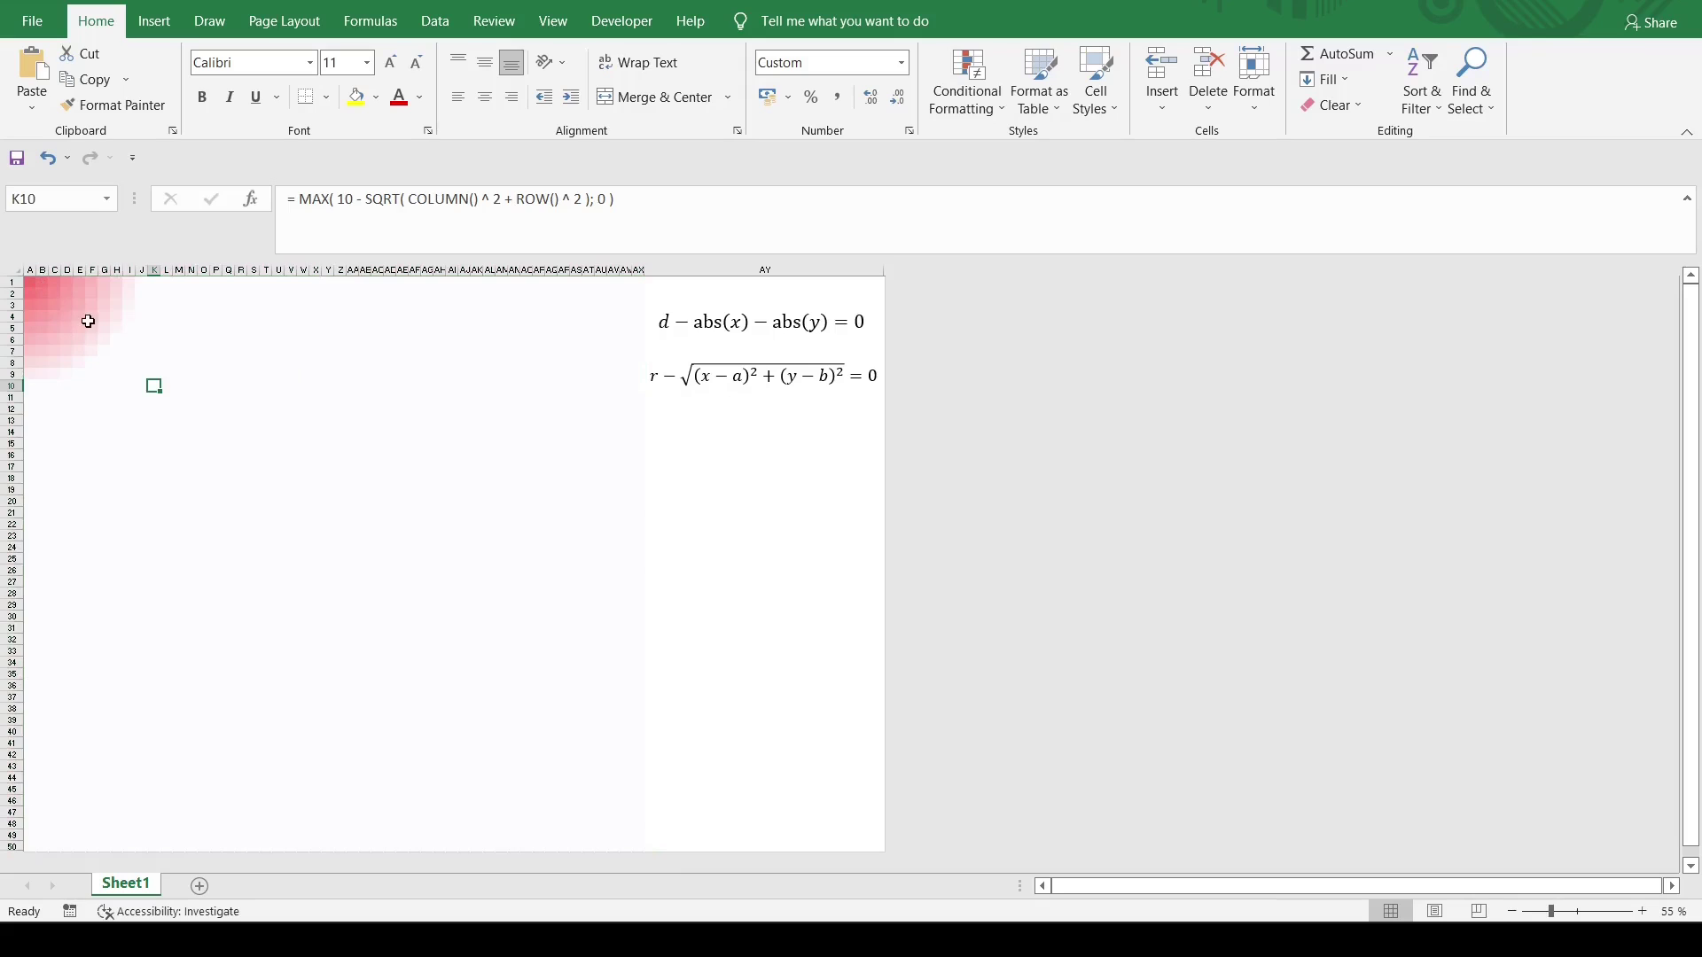
Cap the A1 formula at 1 by wrapping the existing MAX expression in MIN( ; 1).
{"action": "left_click", "coordinate": [28, 282]}
{"action": "left_click", "coordinate": [300, 198]}
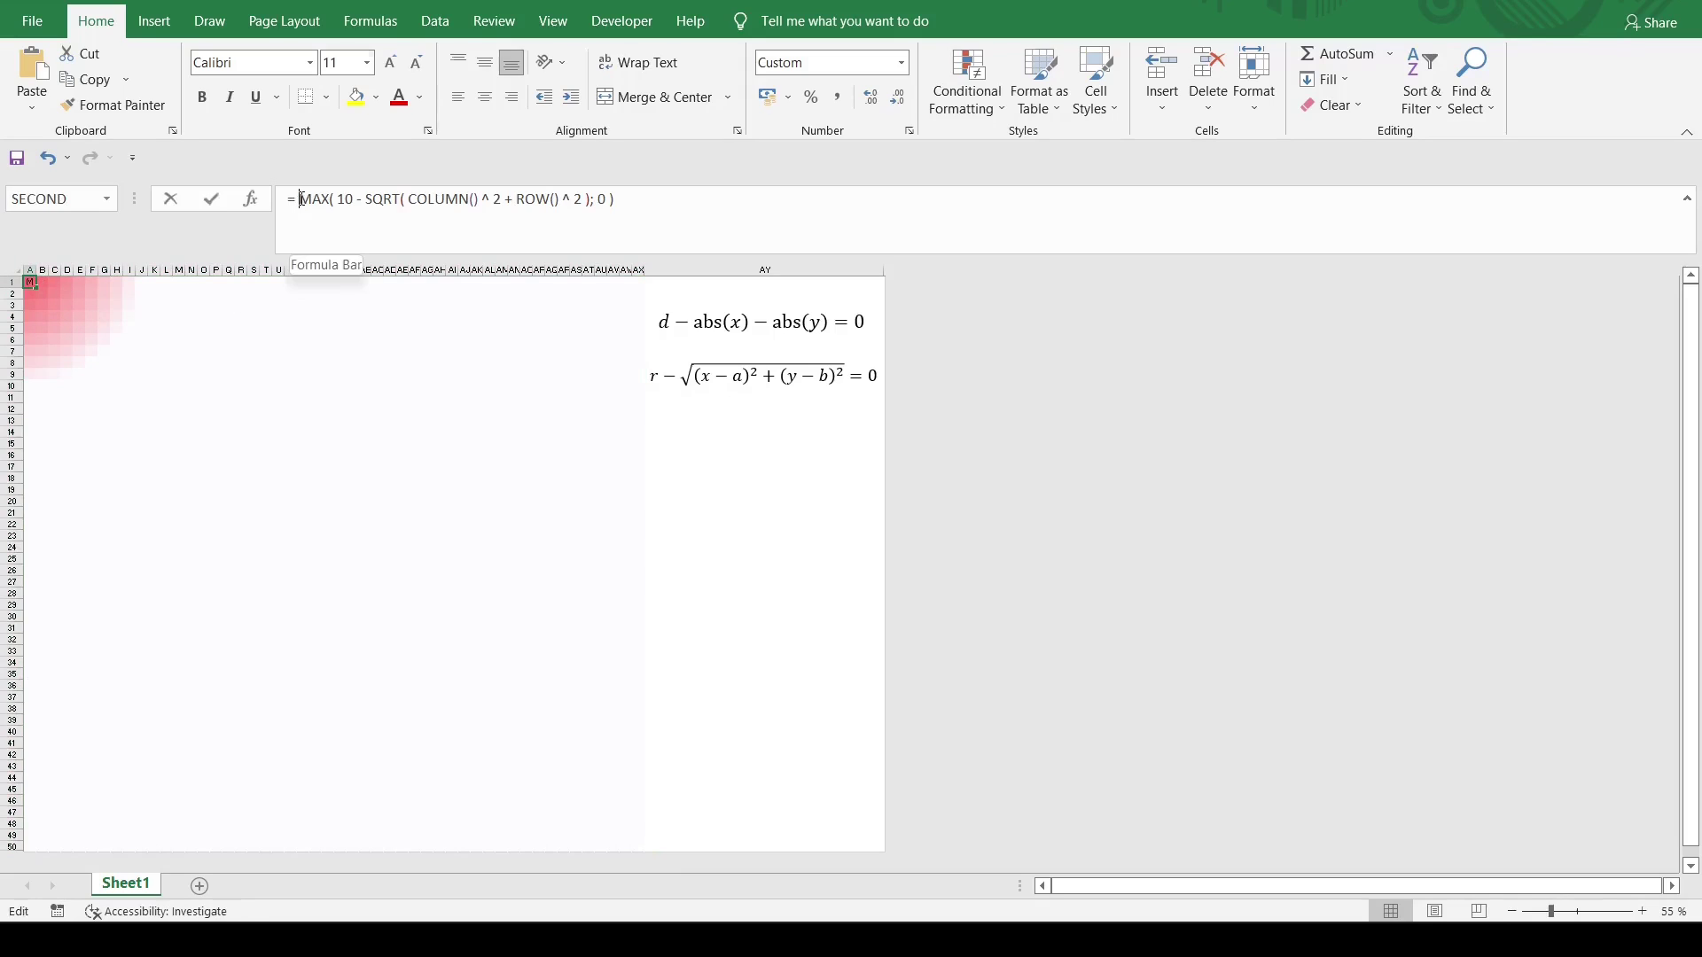
{"action": "type", "text": "MIN"}
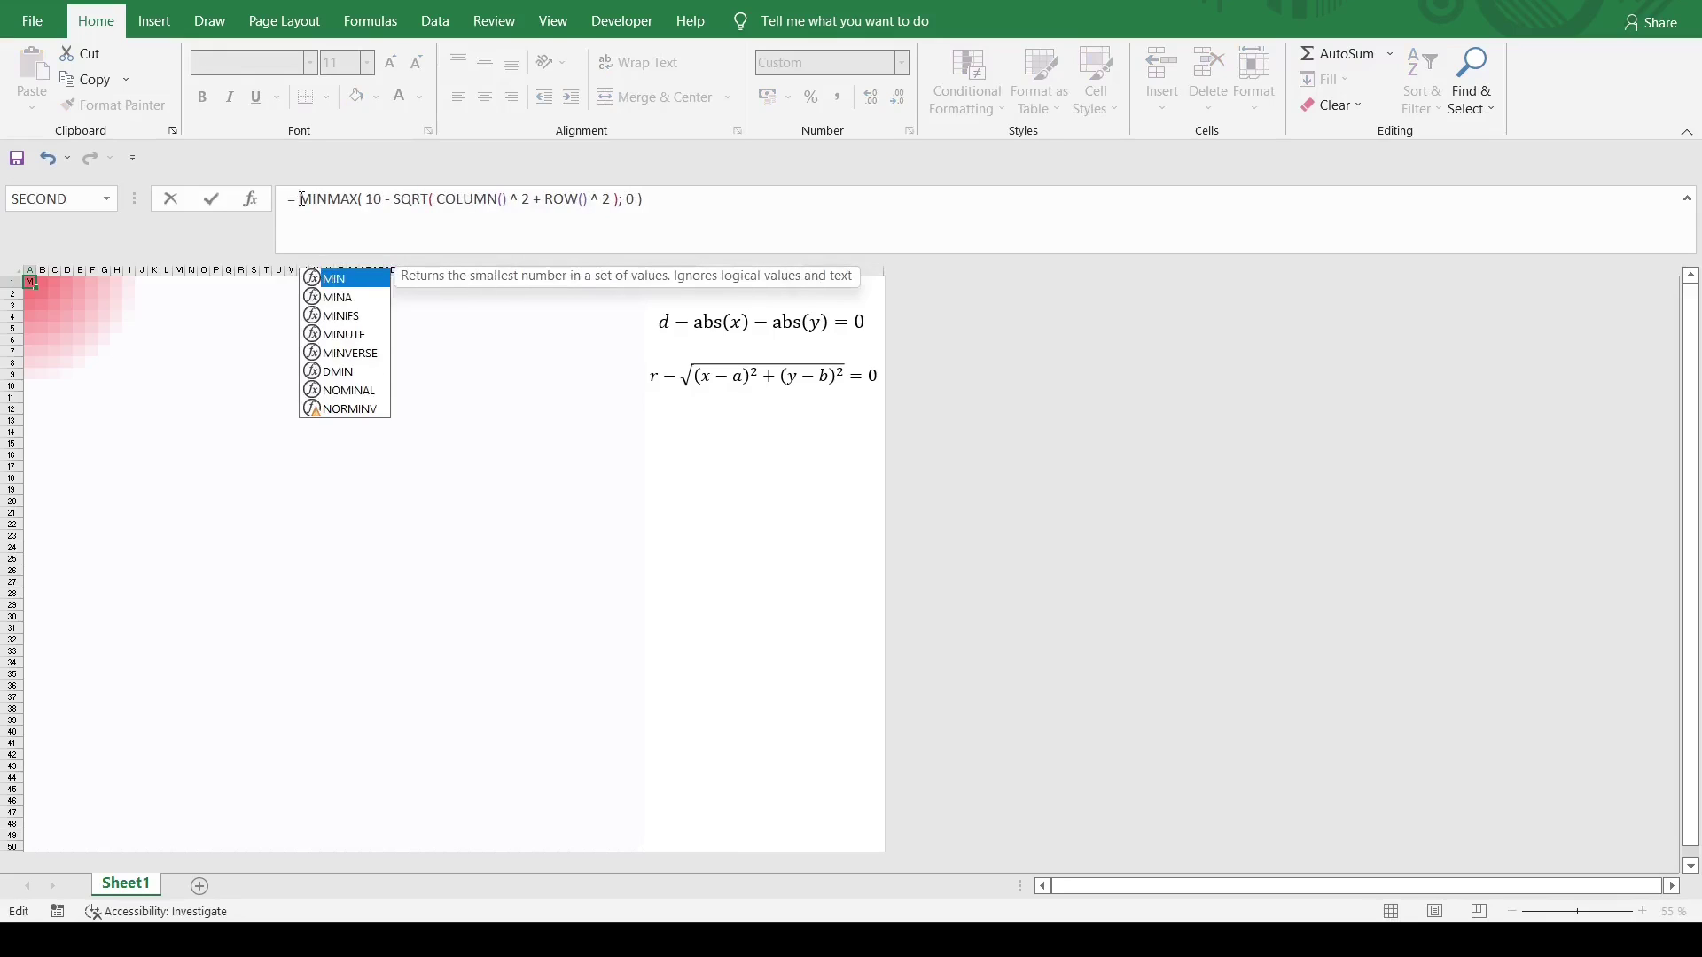
{"action": "type", "text": "("}
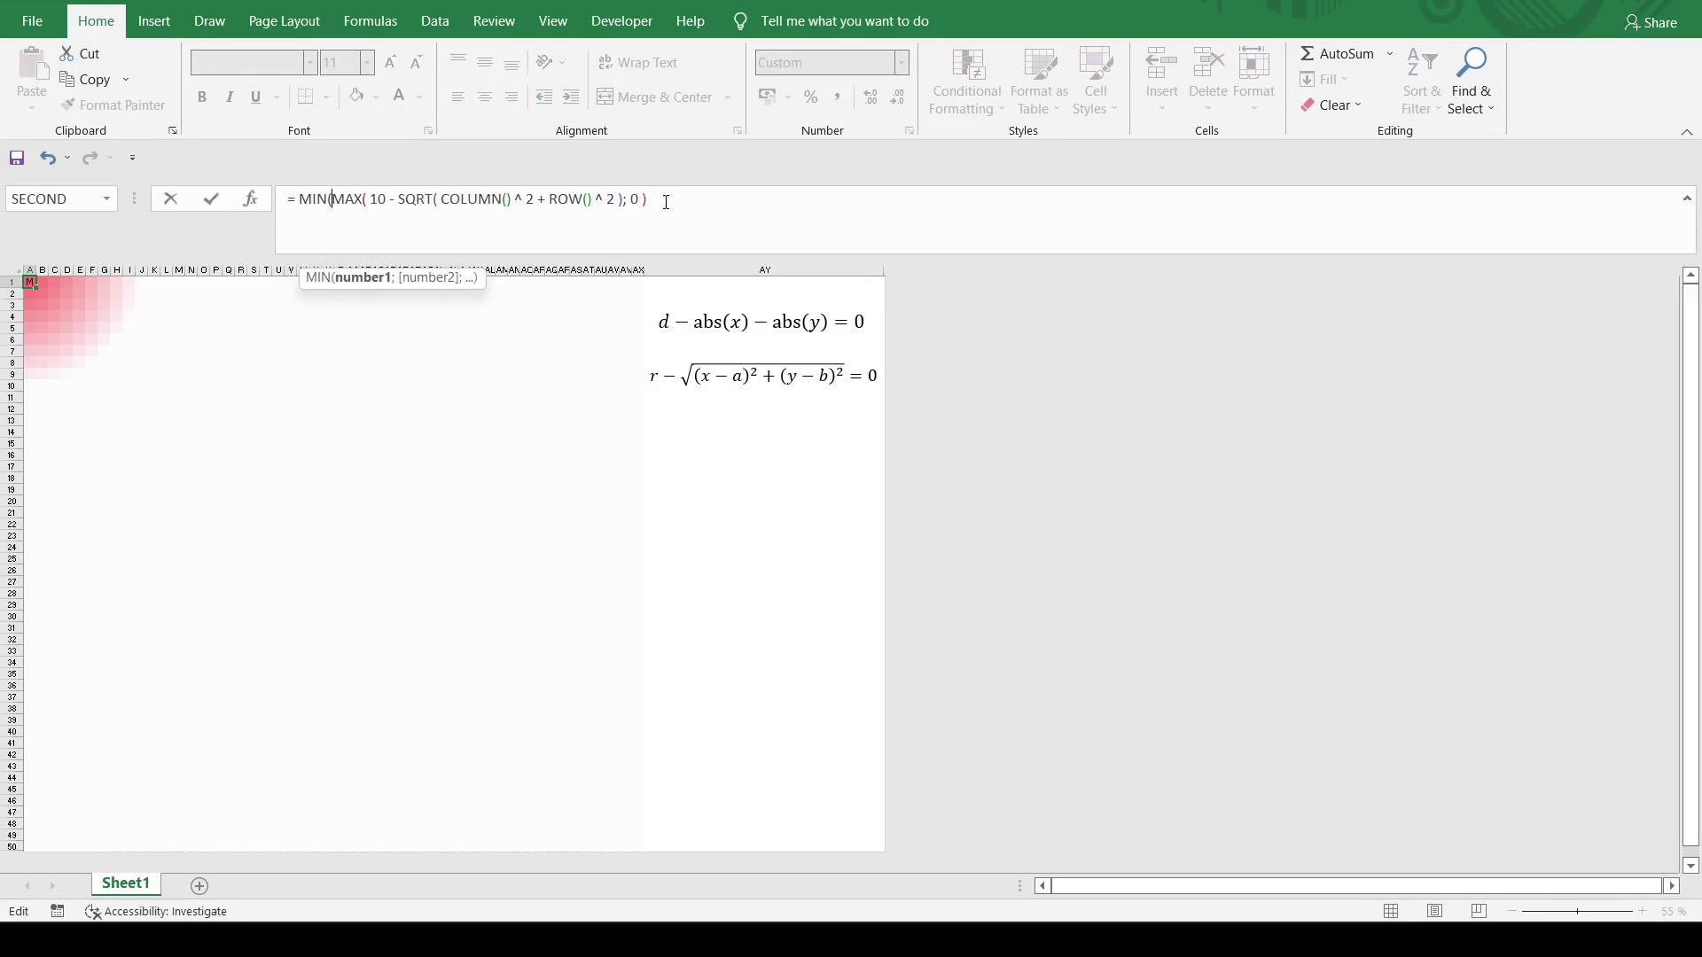
{"action": "type", "text": ";"}
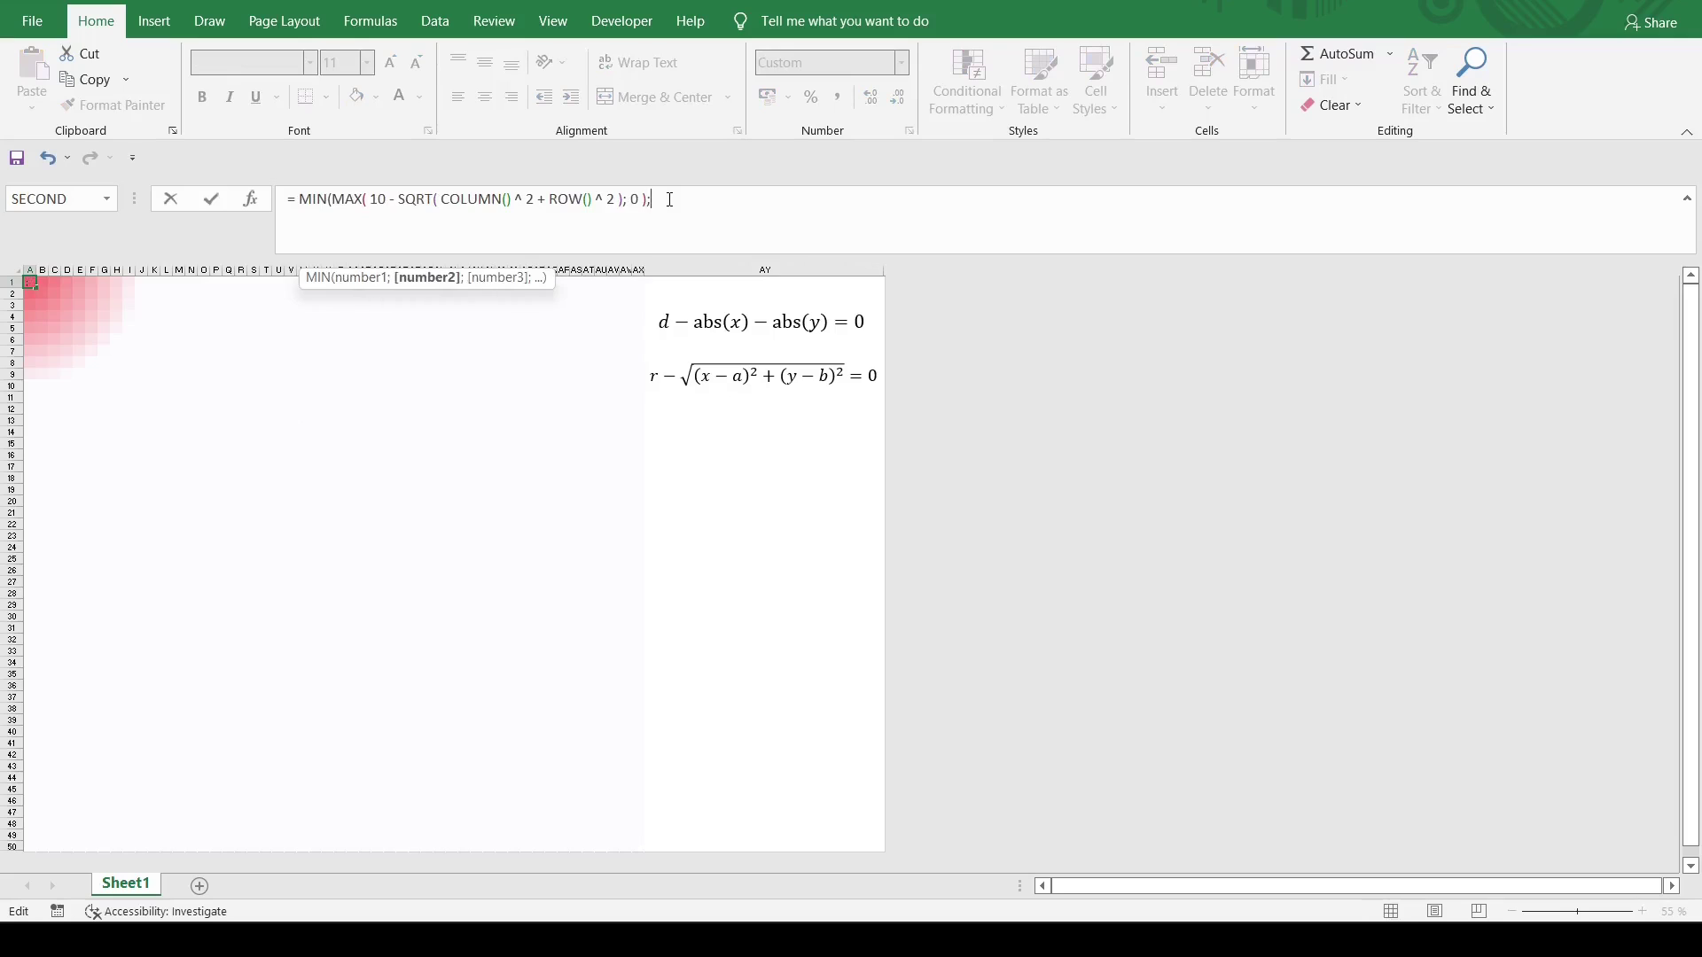
{"action": "type", "text": " 1)"}
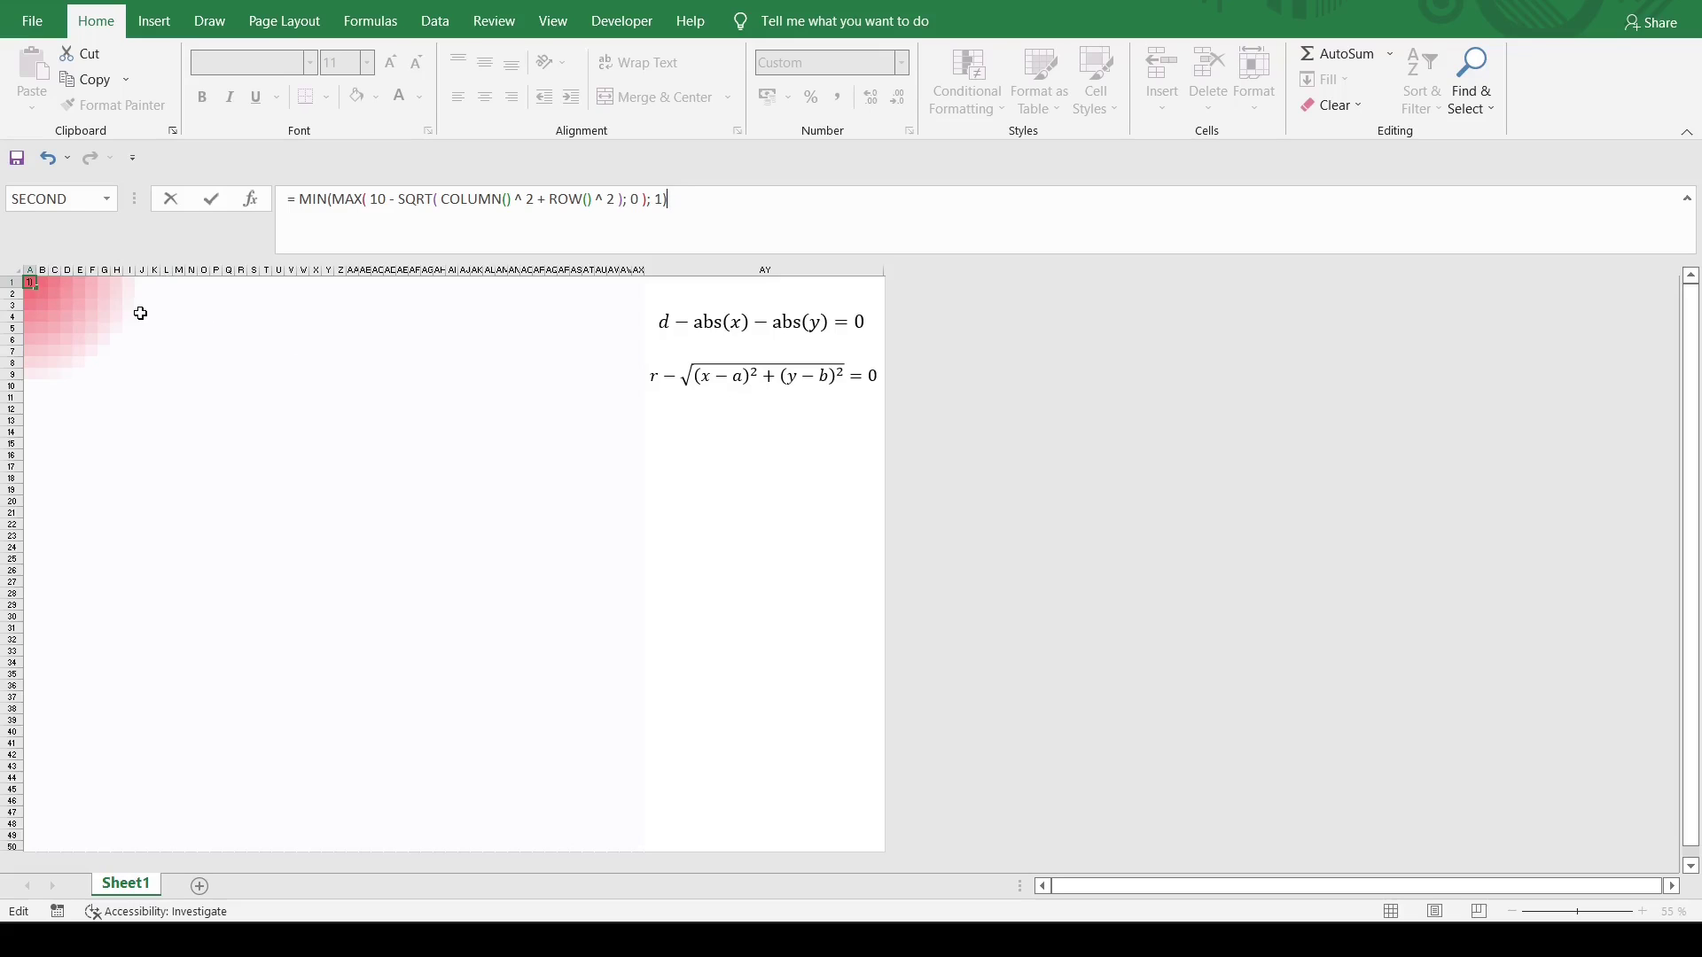
{"action": "key", "text": "Return"}
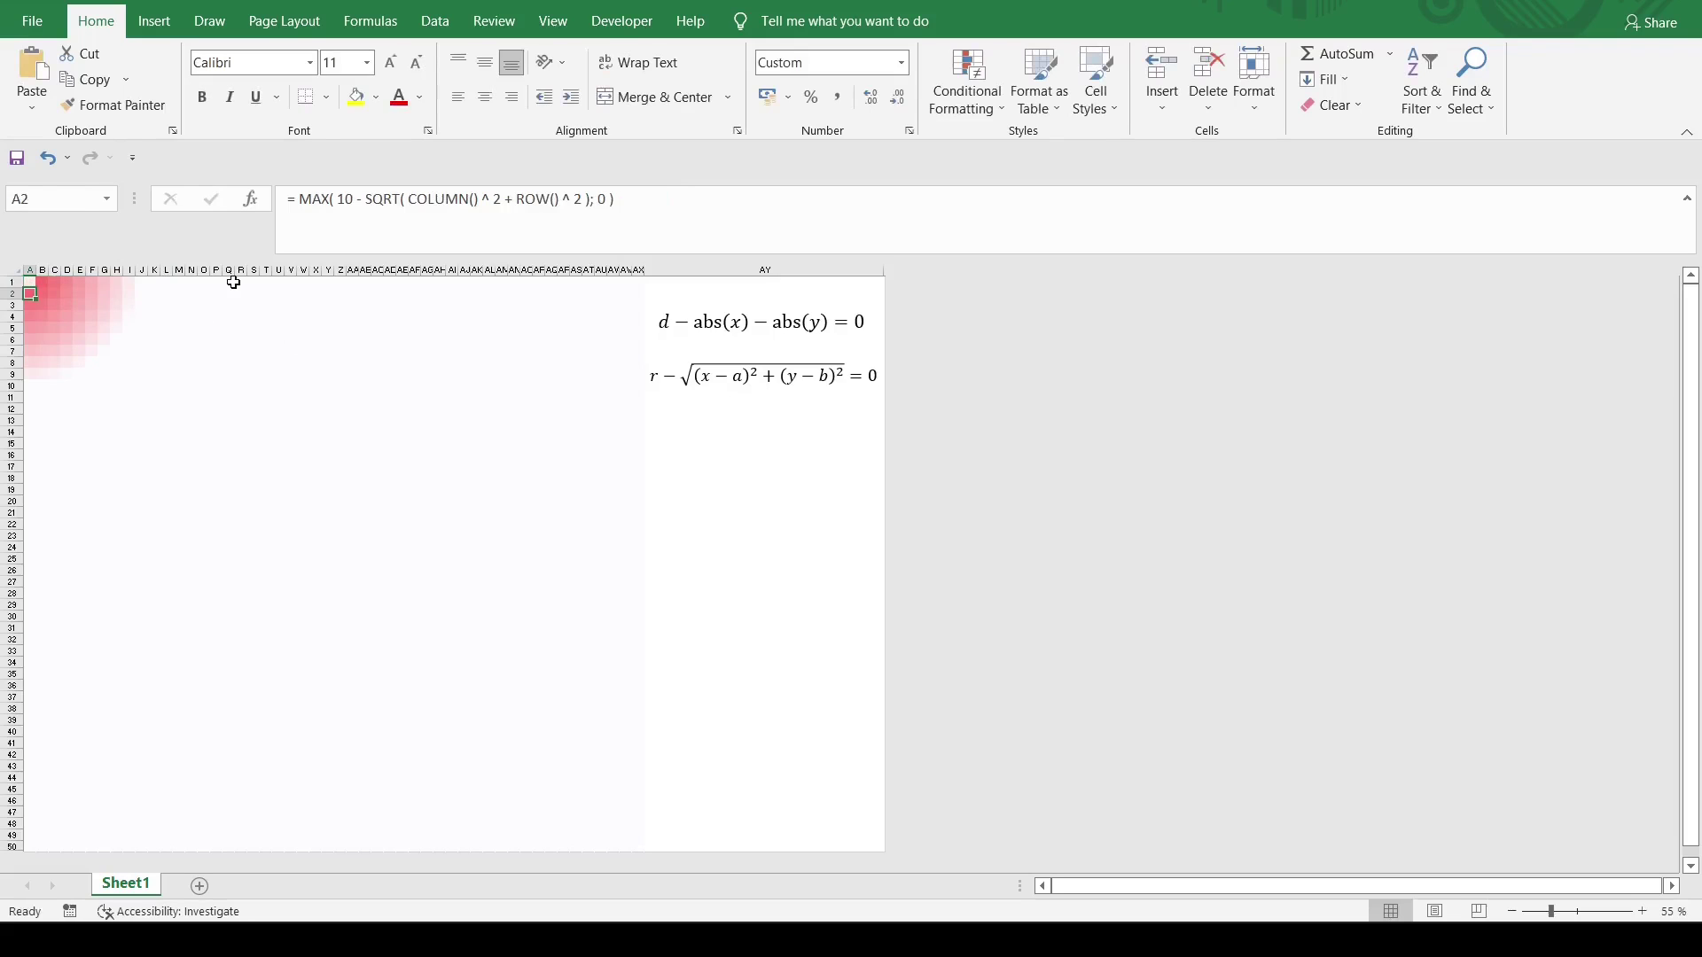
Fill the combined MIN and MAX formula from A1 across the grid A1:AX50.
{"action": "left_click", "coordinate": [216, 328]}
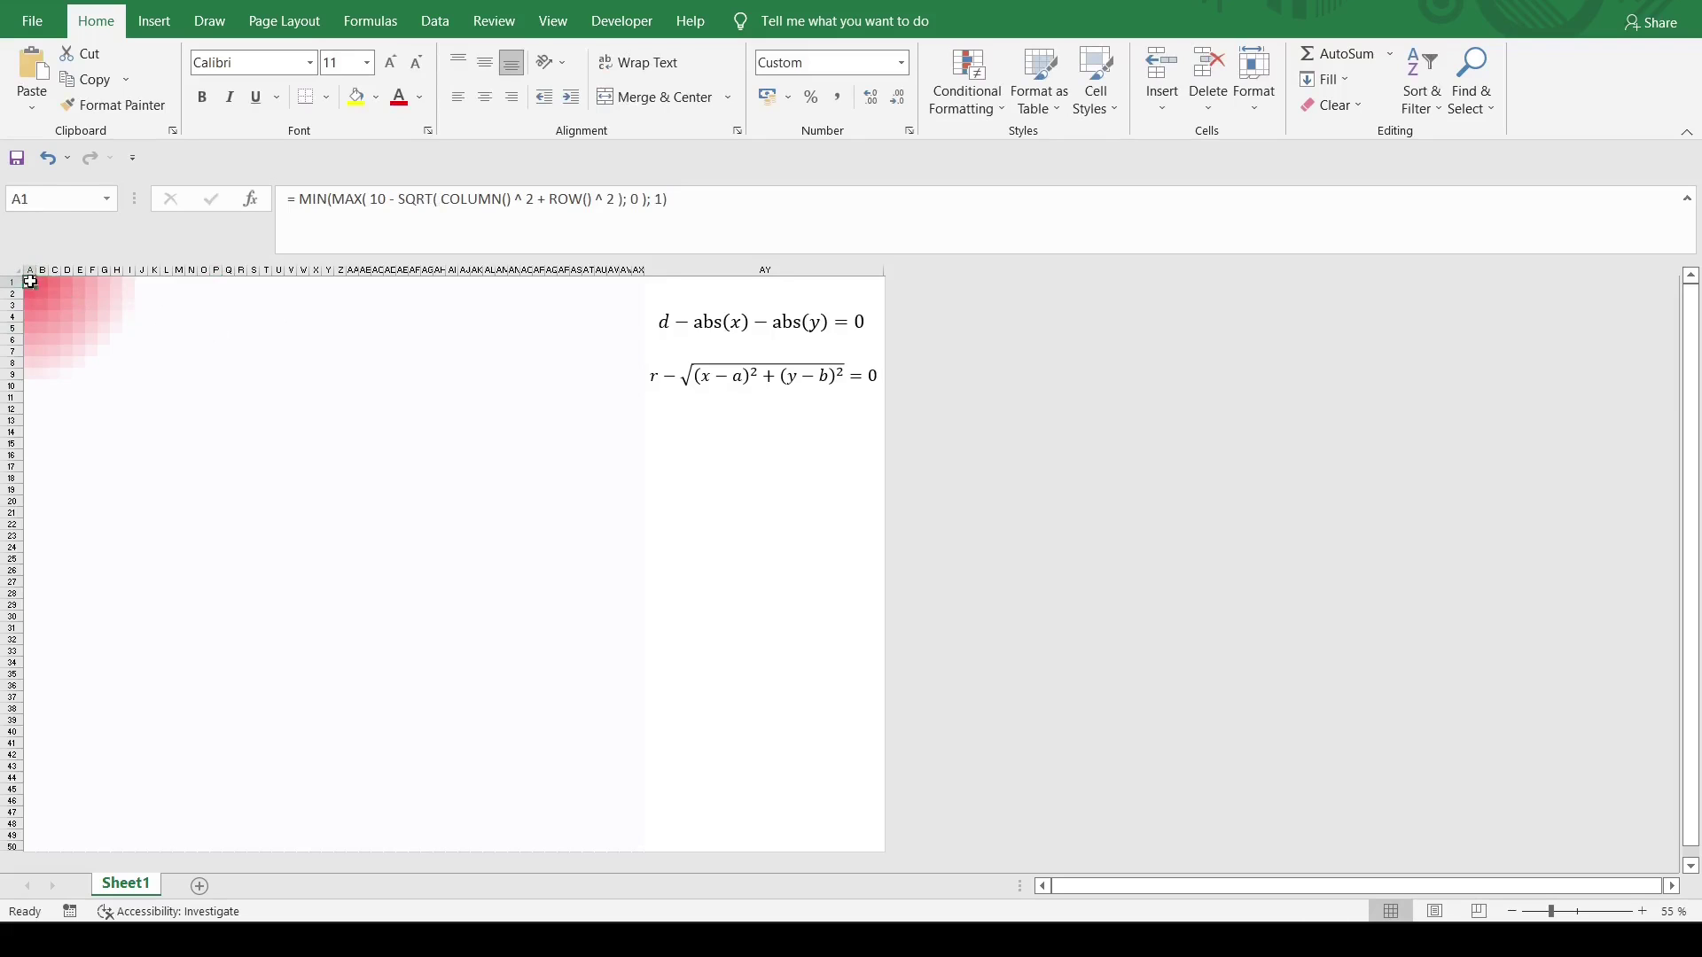
{"action": "left_click_drag", "start_coordinate": [31, 281], "coordinate": [638, 846]}
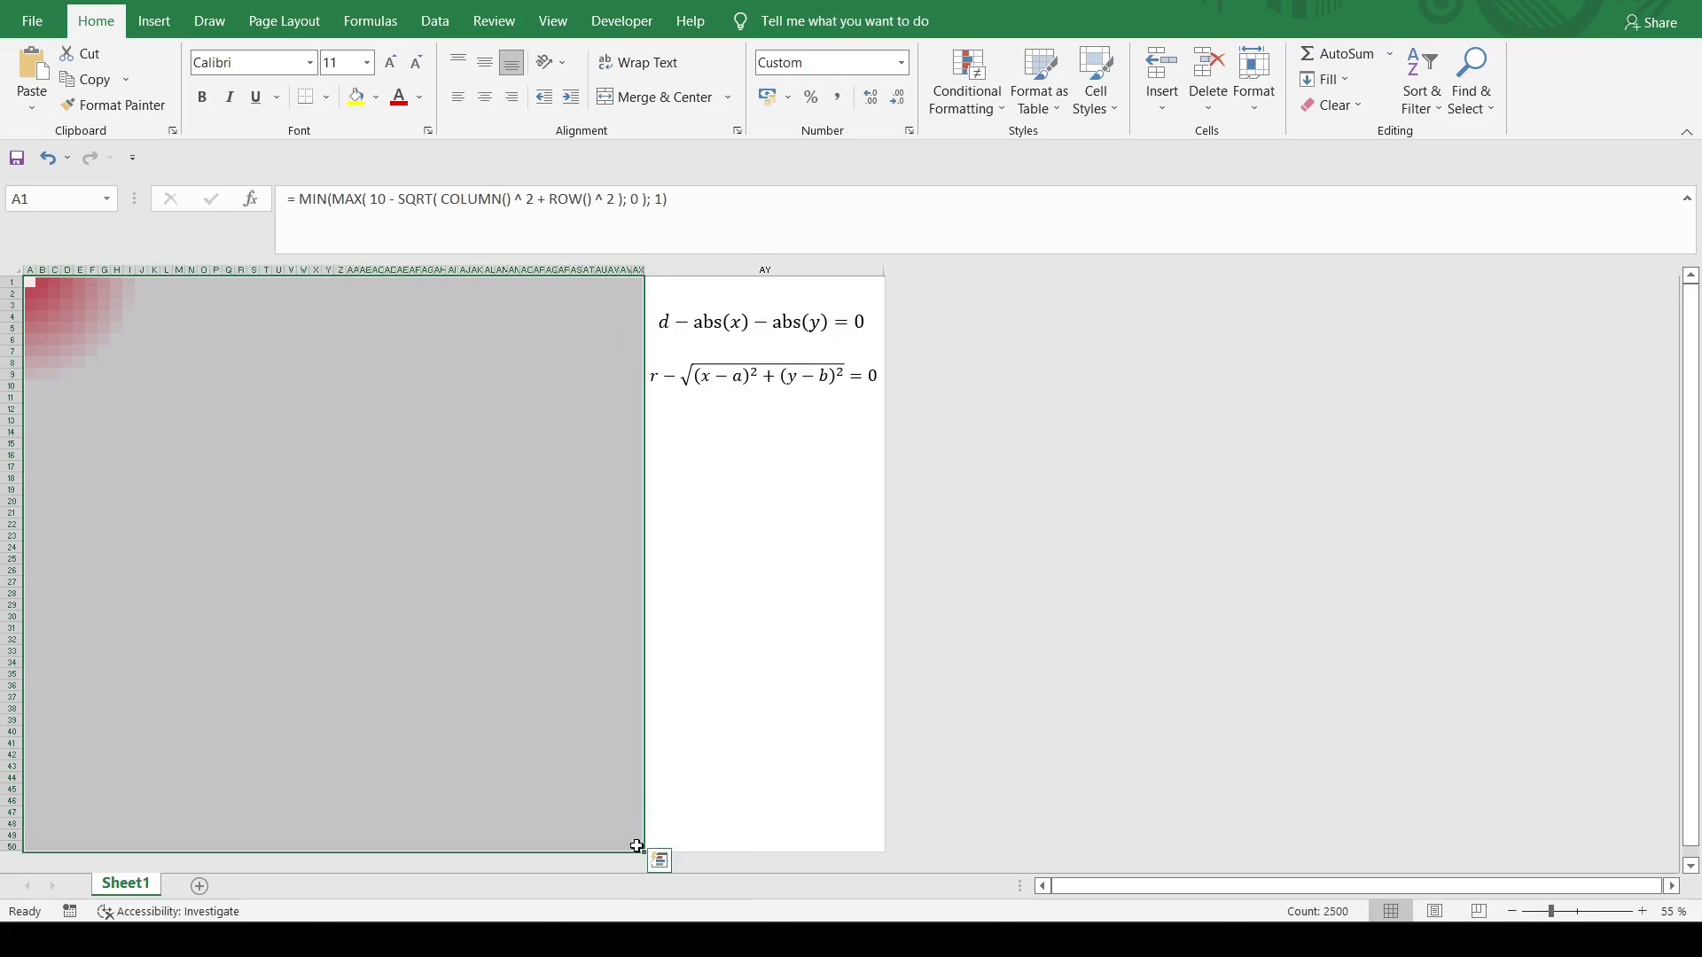
{"action": "key", "text": "ctrl+v"}
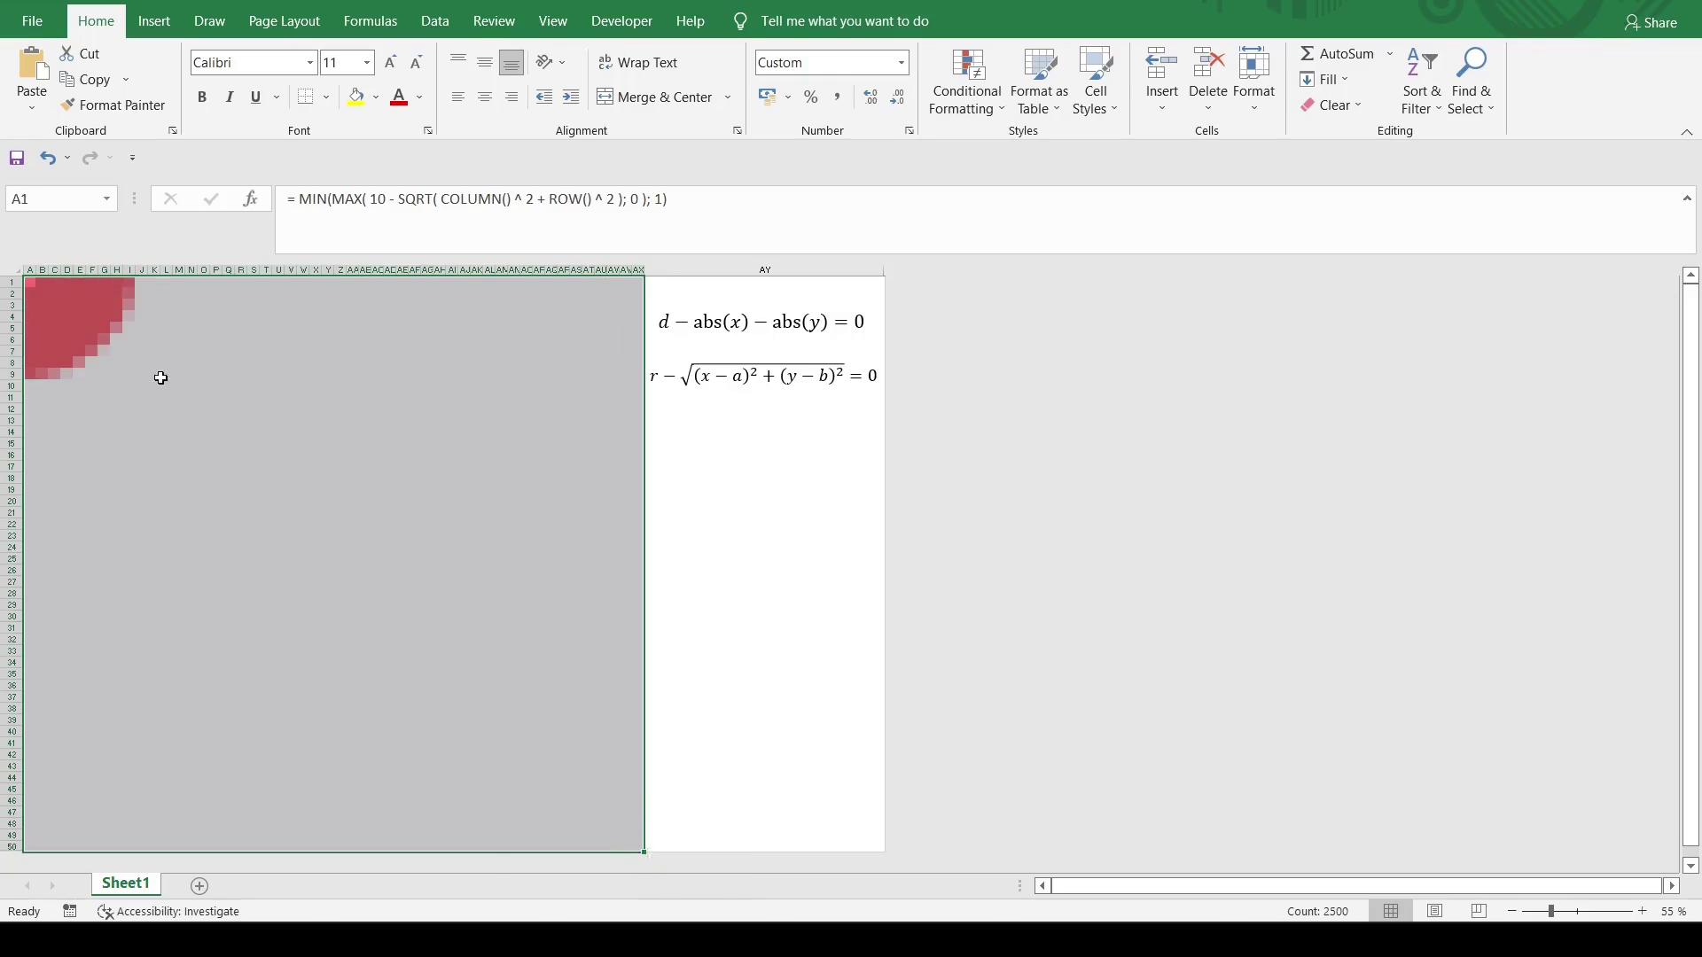
{"action": "left_click", "coordinate": [163, 373]}
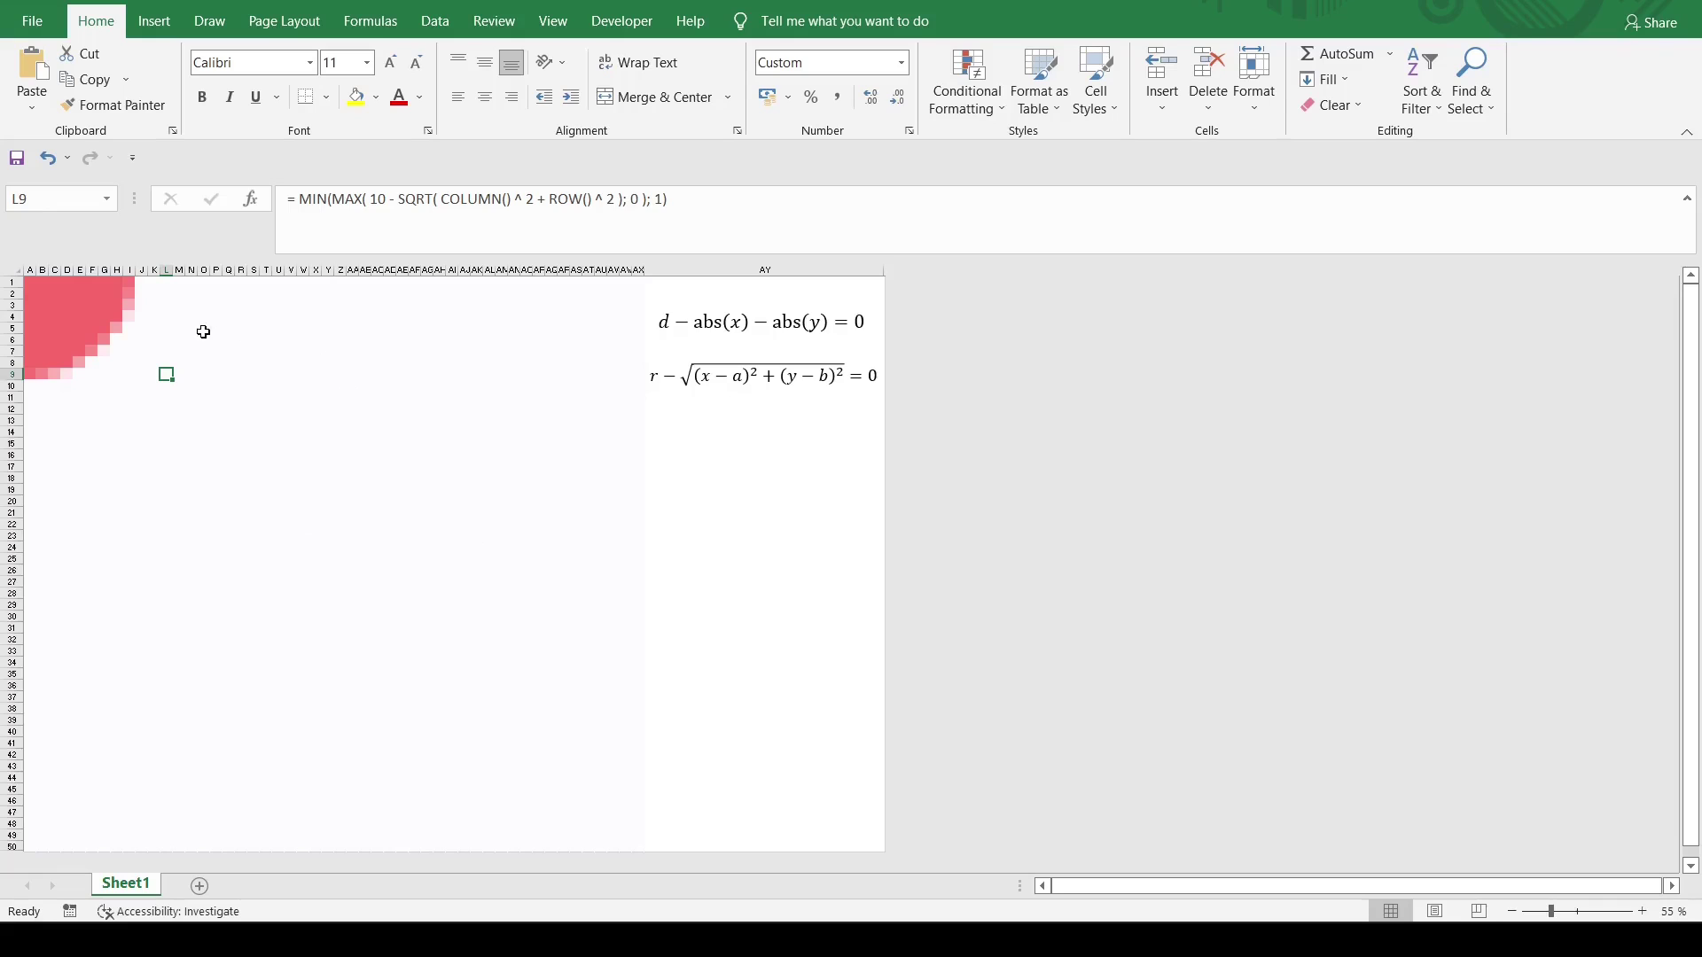
Shift the circle's center in the A1 formula by changing the squared terms to (COLUMN() - 25) ^ 2 and (ROW() - 25) ^ 2.
{"action": "left_click", "coordinate": [33, 281]}
{"action": "left_click", "coordinate": [441, 202]}
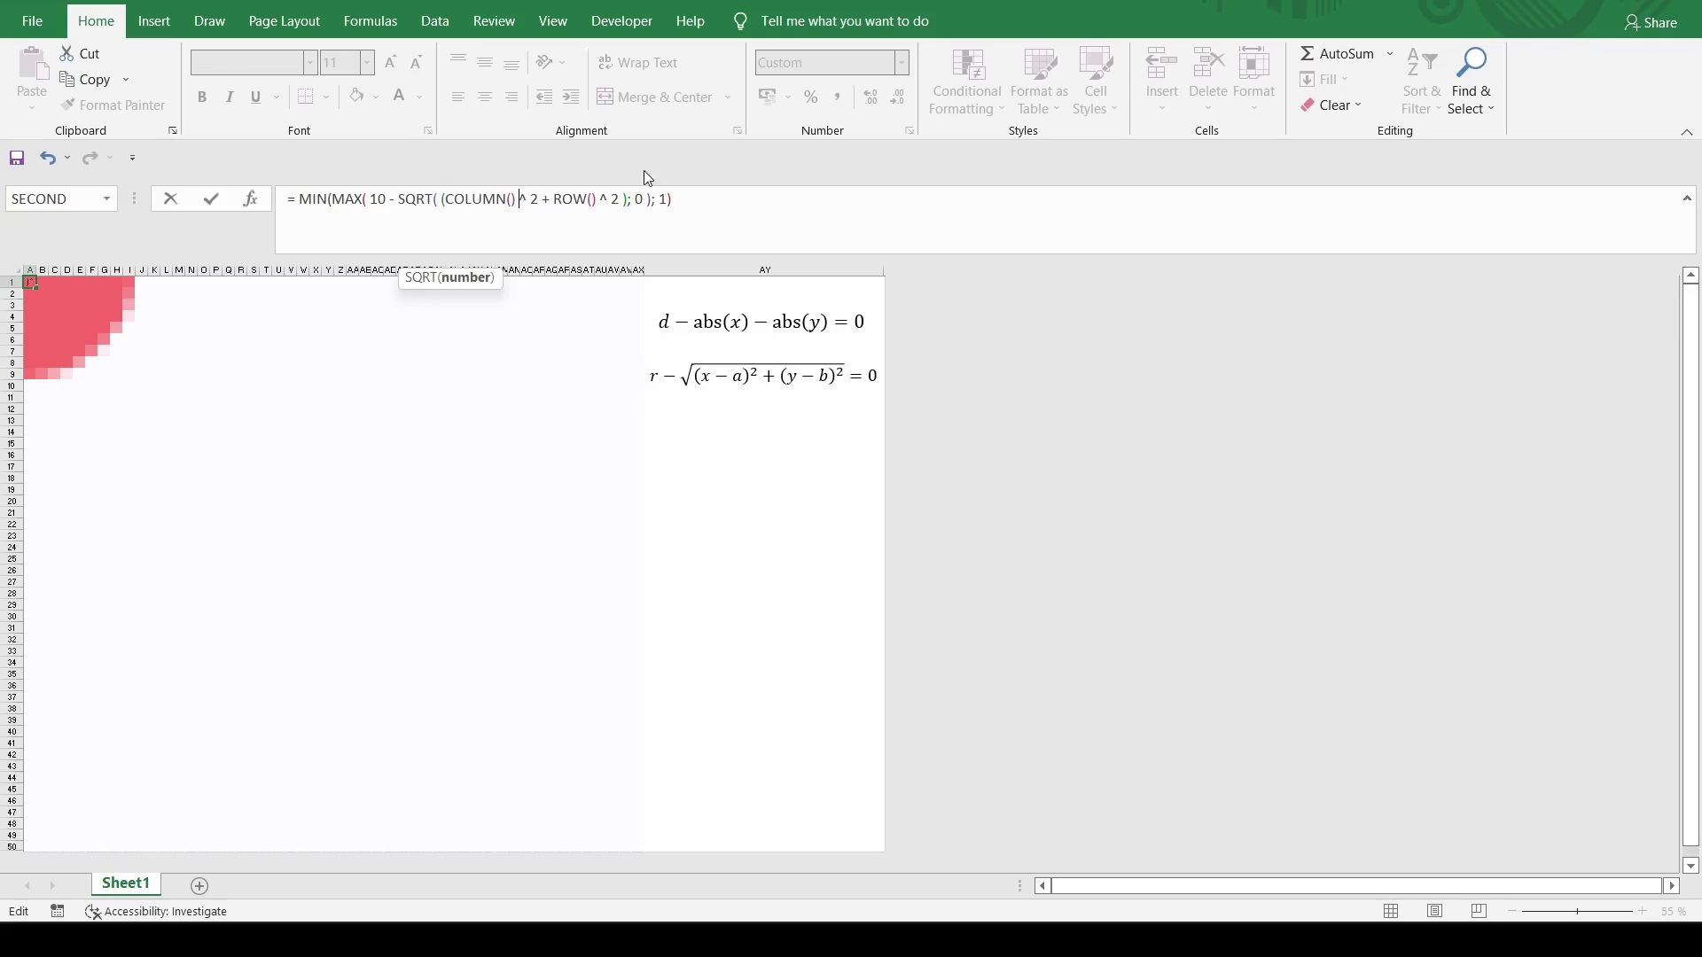
{"action": "type", "text": ") - 25"}
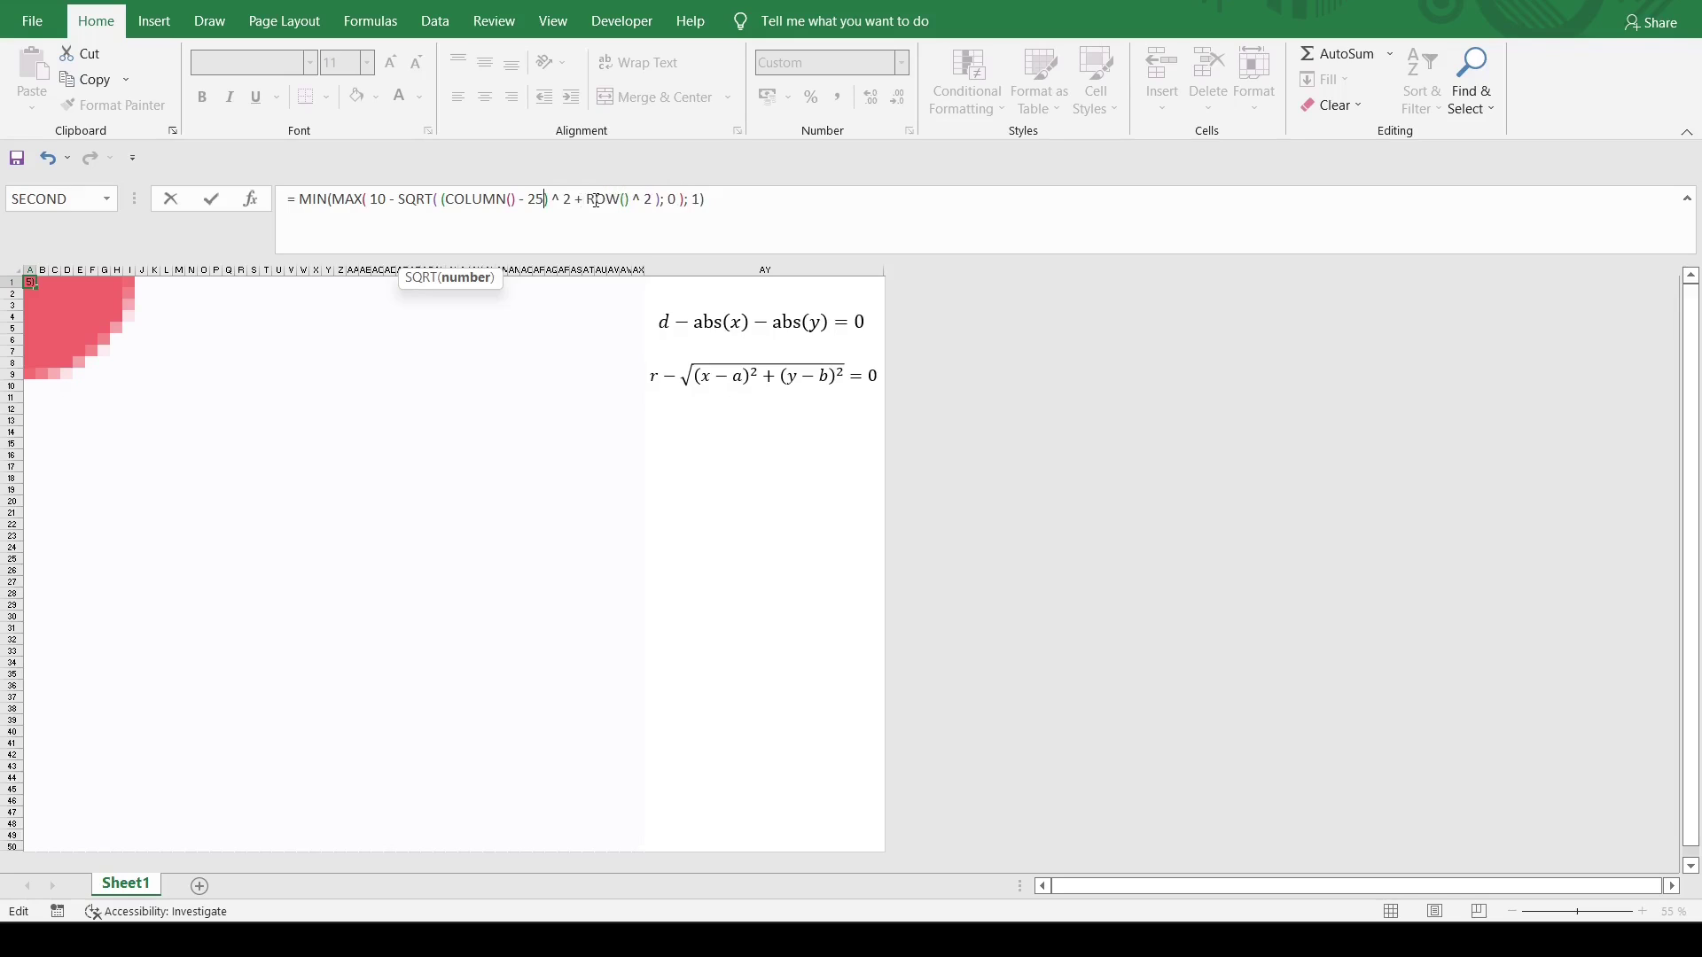
{"action": "type", "text": "("}
{"action": "type", "text": " - 25)"}
{"action": "key", "text": "Return"}
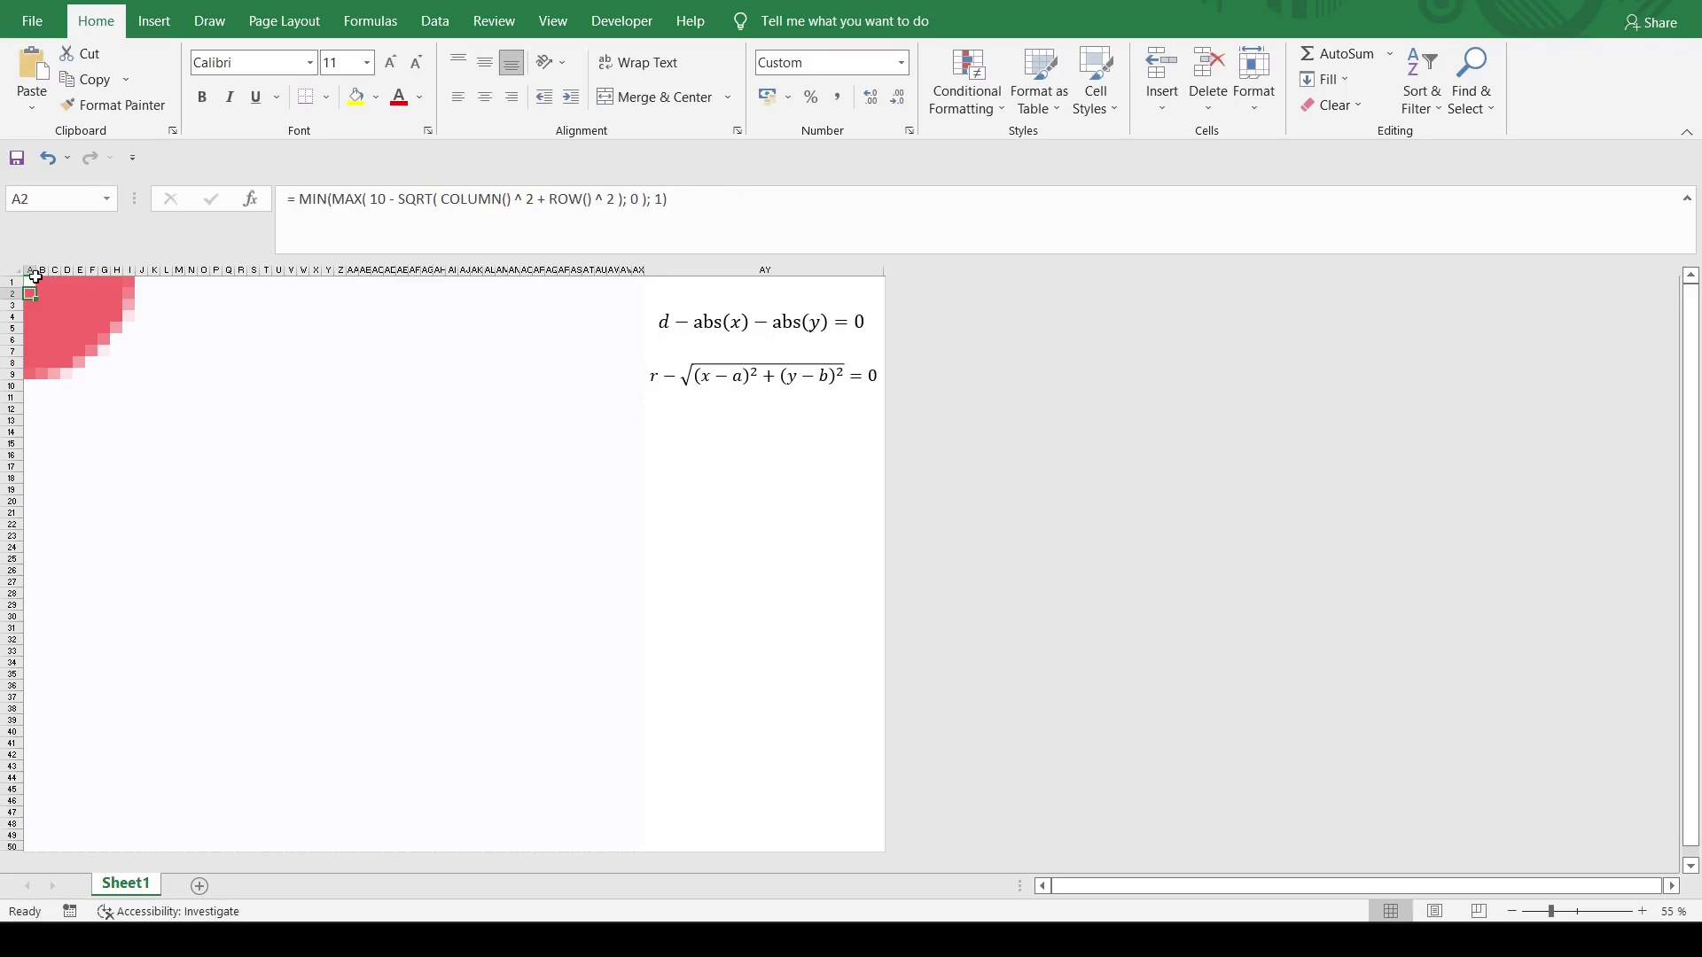
Fill the centered circle formula from A1 down and right across the grid A1:AX50.
{"action": "left_click_drag", "start_coordinate": [30, 281], "coordinate": [637, 845]}
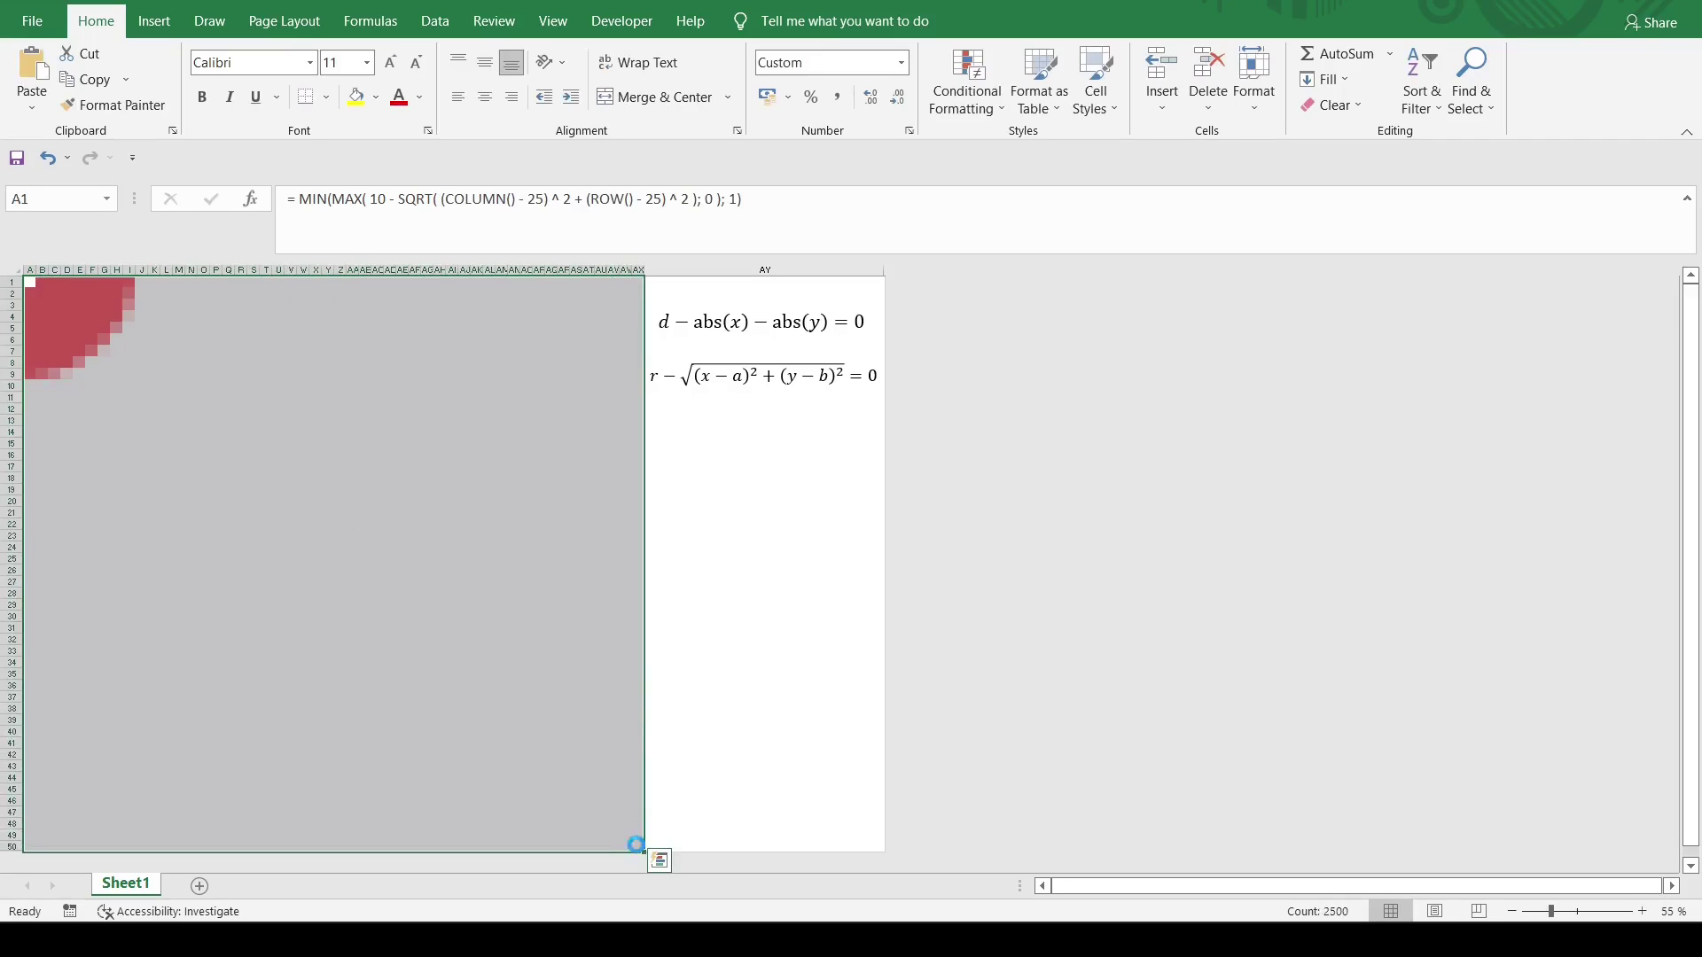
{"action": "key", "text": "ctrl+d"}
{"action": "key", "text": "ctrl+r"}
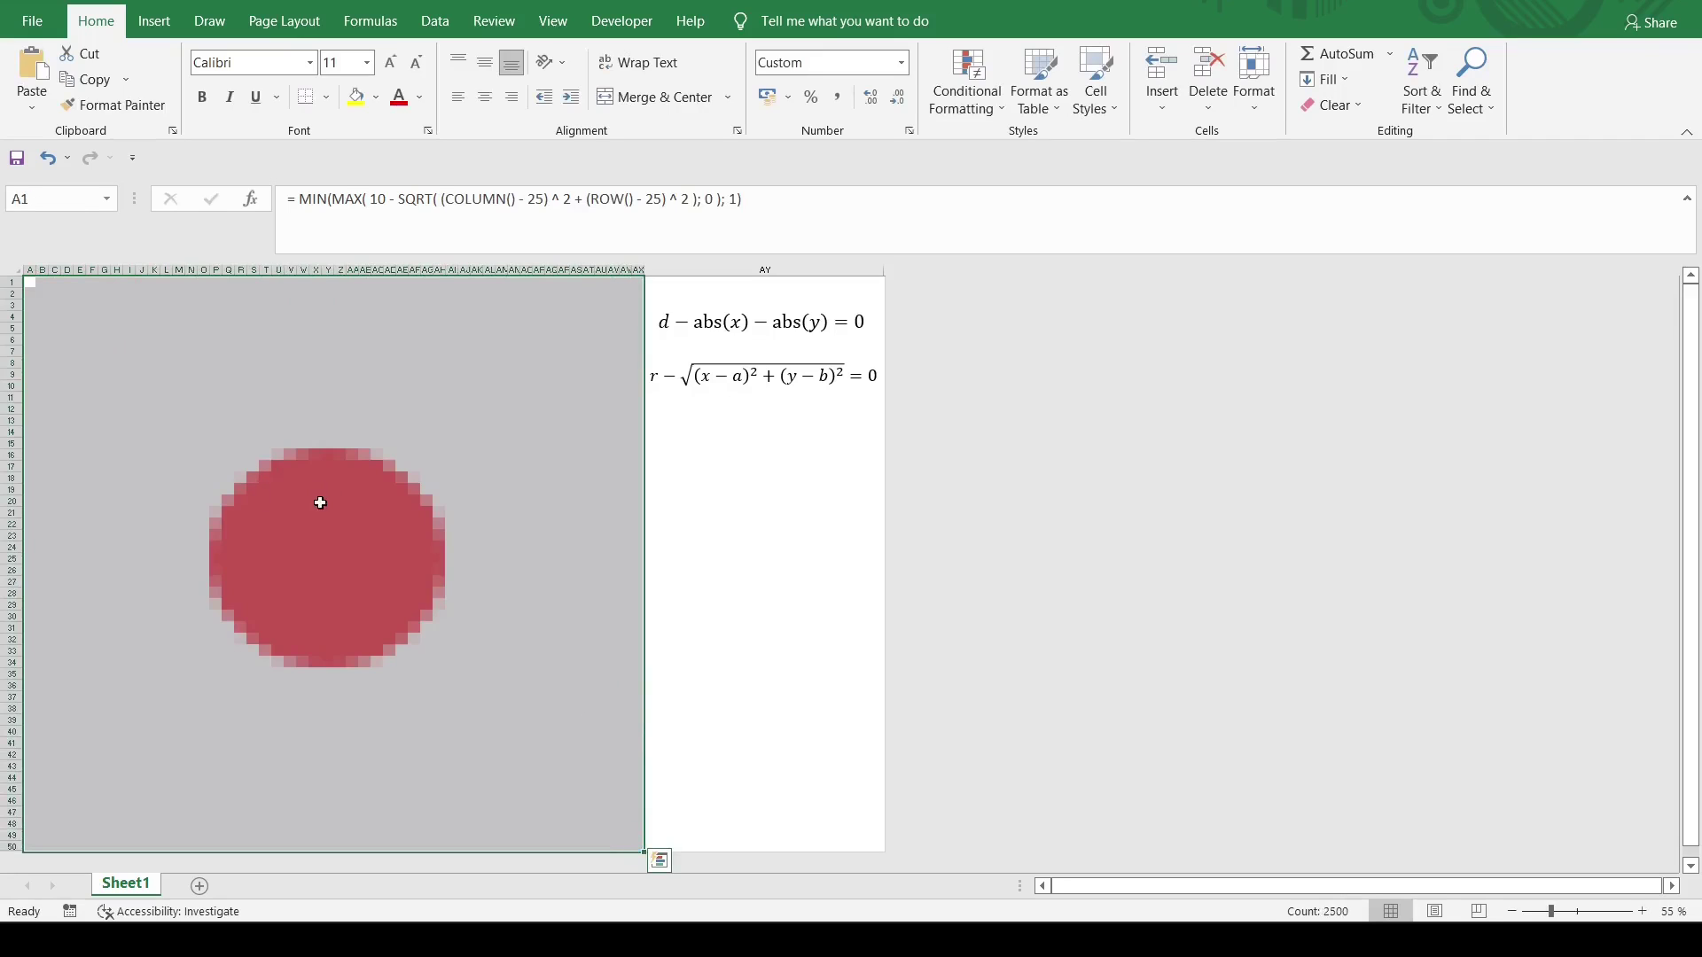
Move the circle's center in the A1 formula by changing the terms to (COLUMN() - 17) ^ 2 and (ROW() - 20) ^ 2.
{"action": "left_click", "coordinate": [29, 281]}
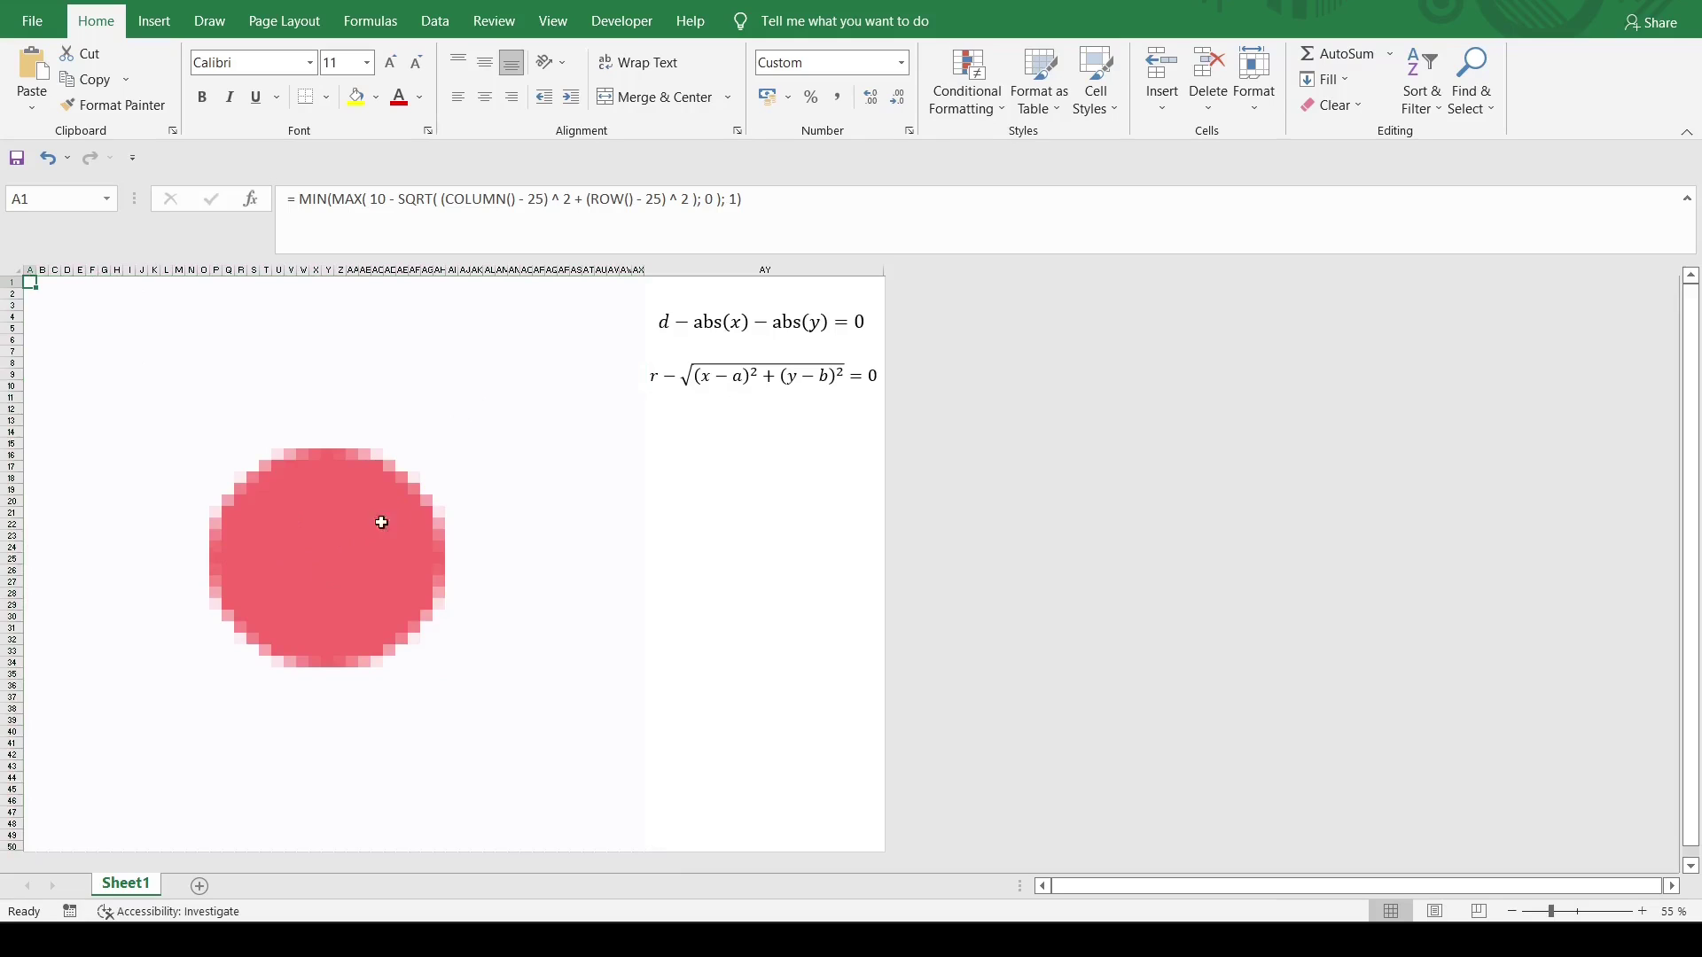
{"action": "left_click", "coordinate": [543, 199]}
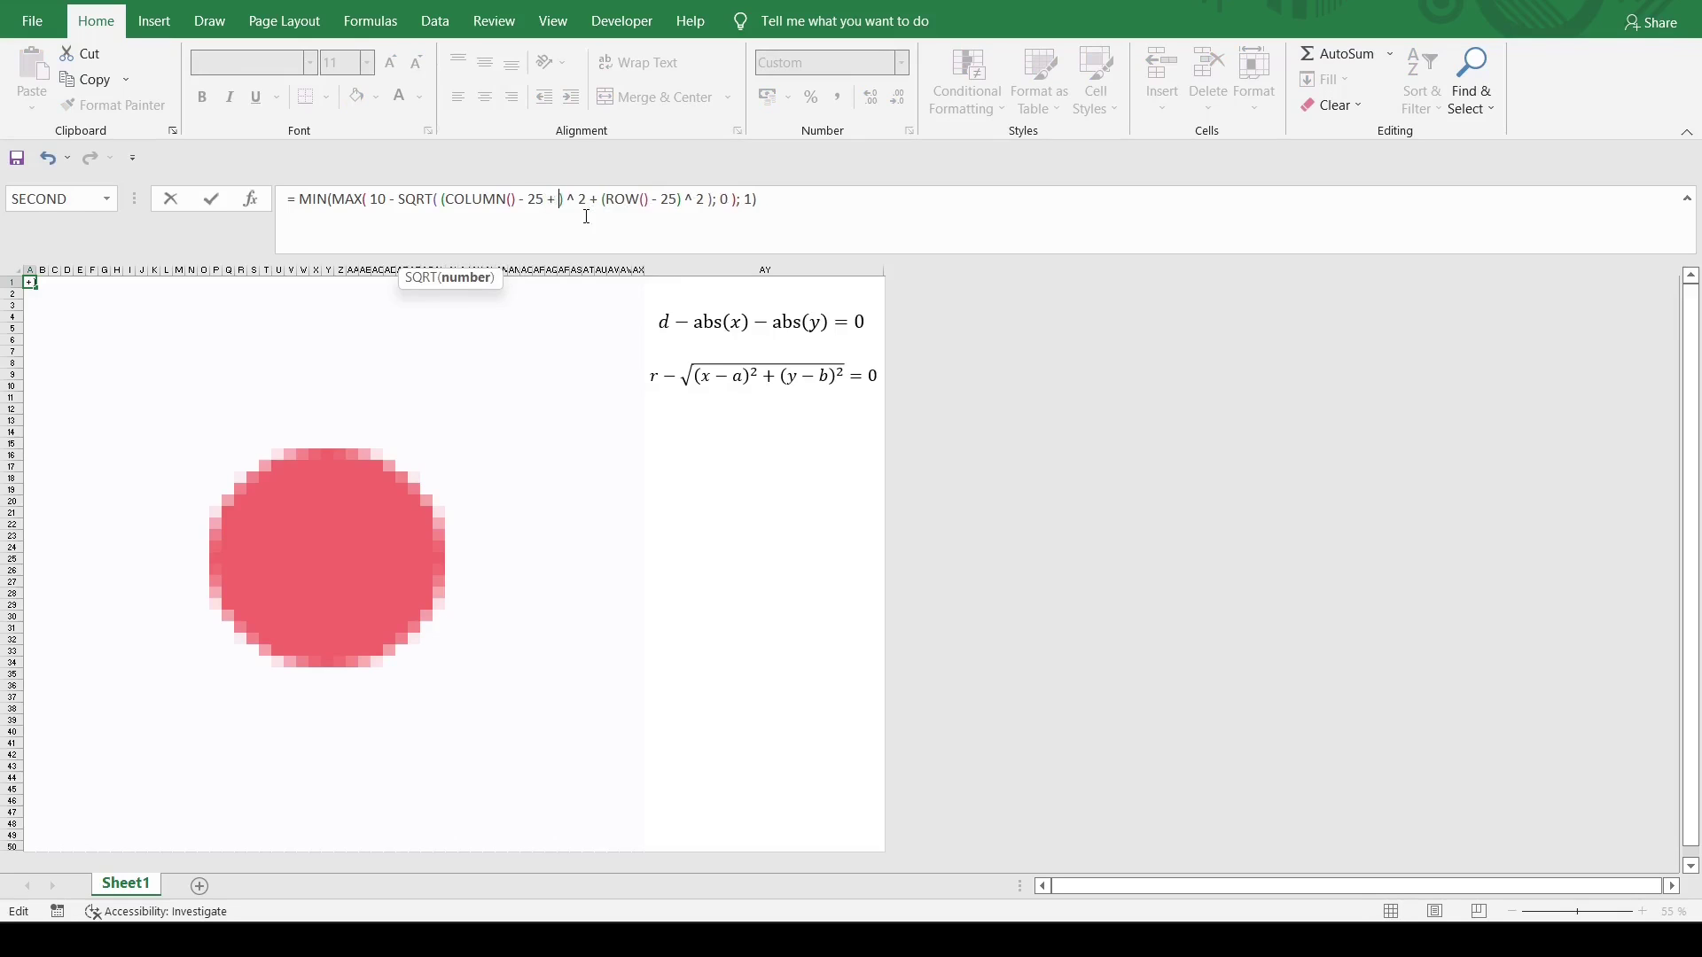
{"action": "key", "text": "BackSpace"}
{"action": "key", "text": "BackSpace"}
{"action": "type", "text": "17"}
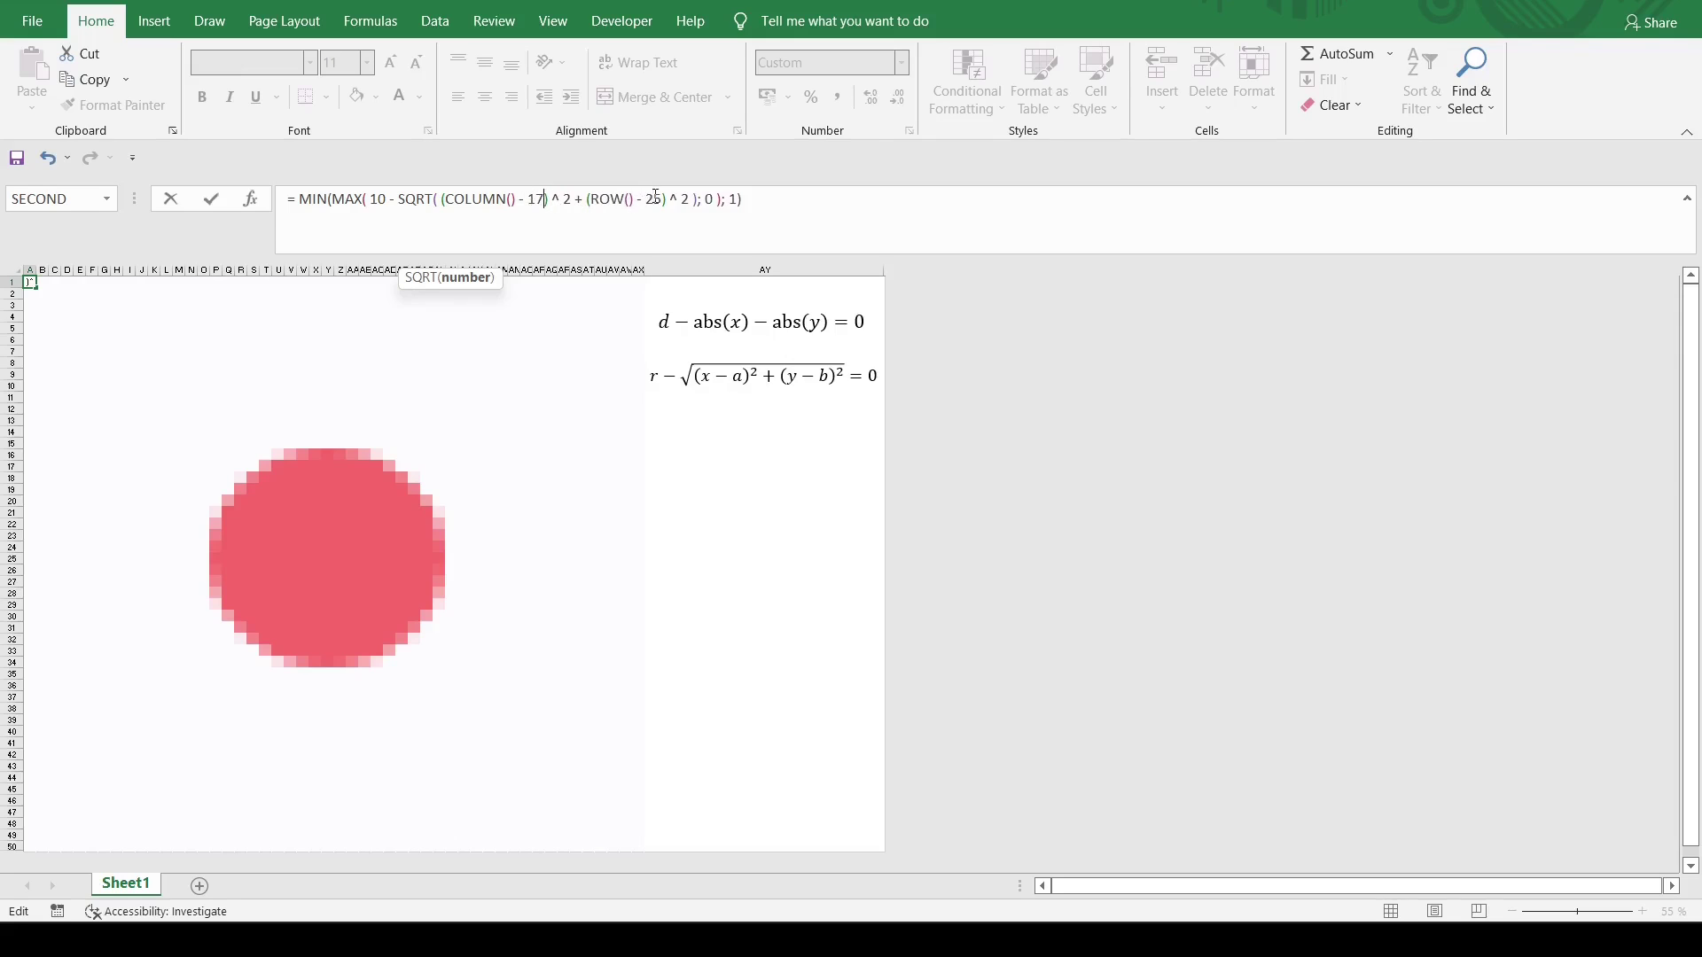
{"action": "key", "text": "BackSpace"}
{"action": "type", "text": "0"}
{"action": "key", "text": "ctrl+Return"}
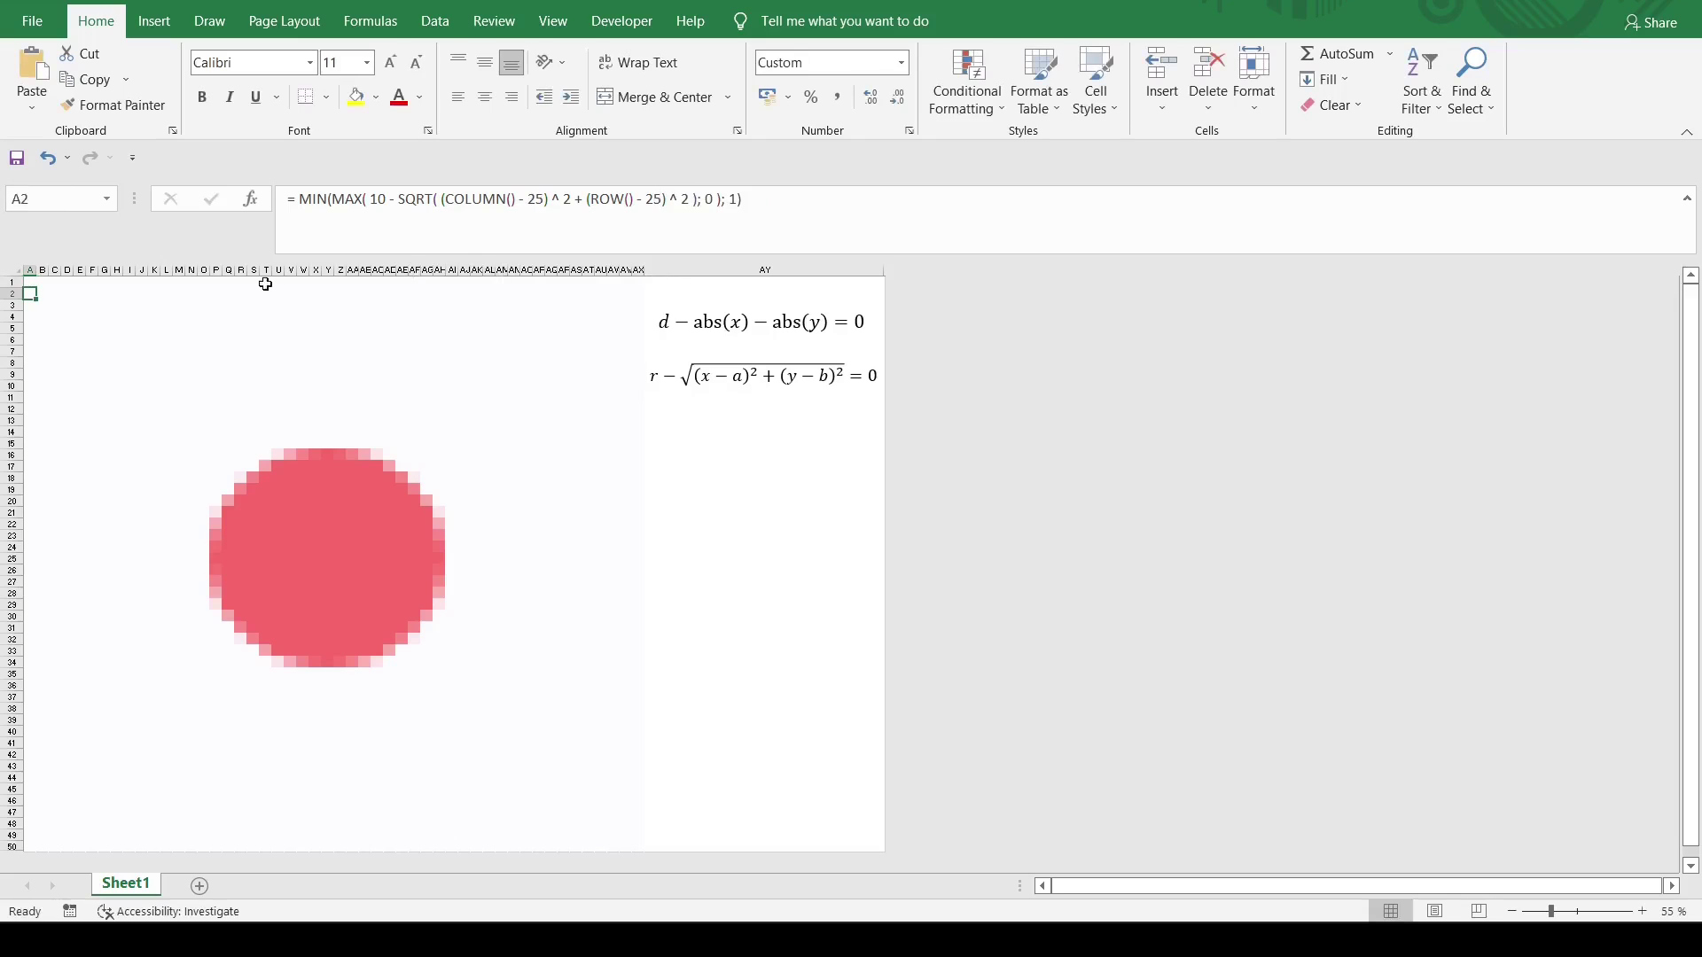
Apply the repositioned circle formula from A1 to the whole grid A1:AX50.
{"action": "left_click_drag", "start_coordinate": [29, 282], "coordinate": [636, 844]}
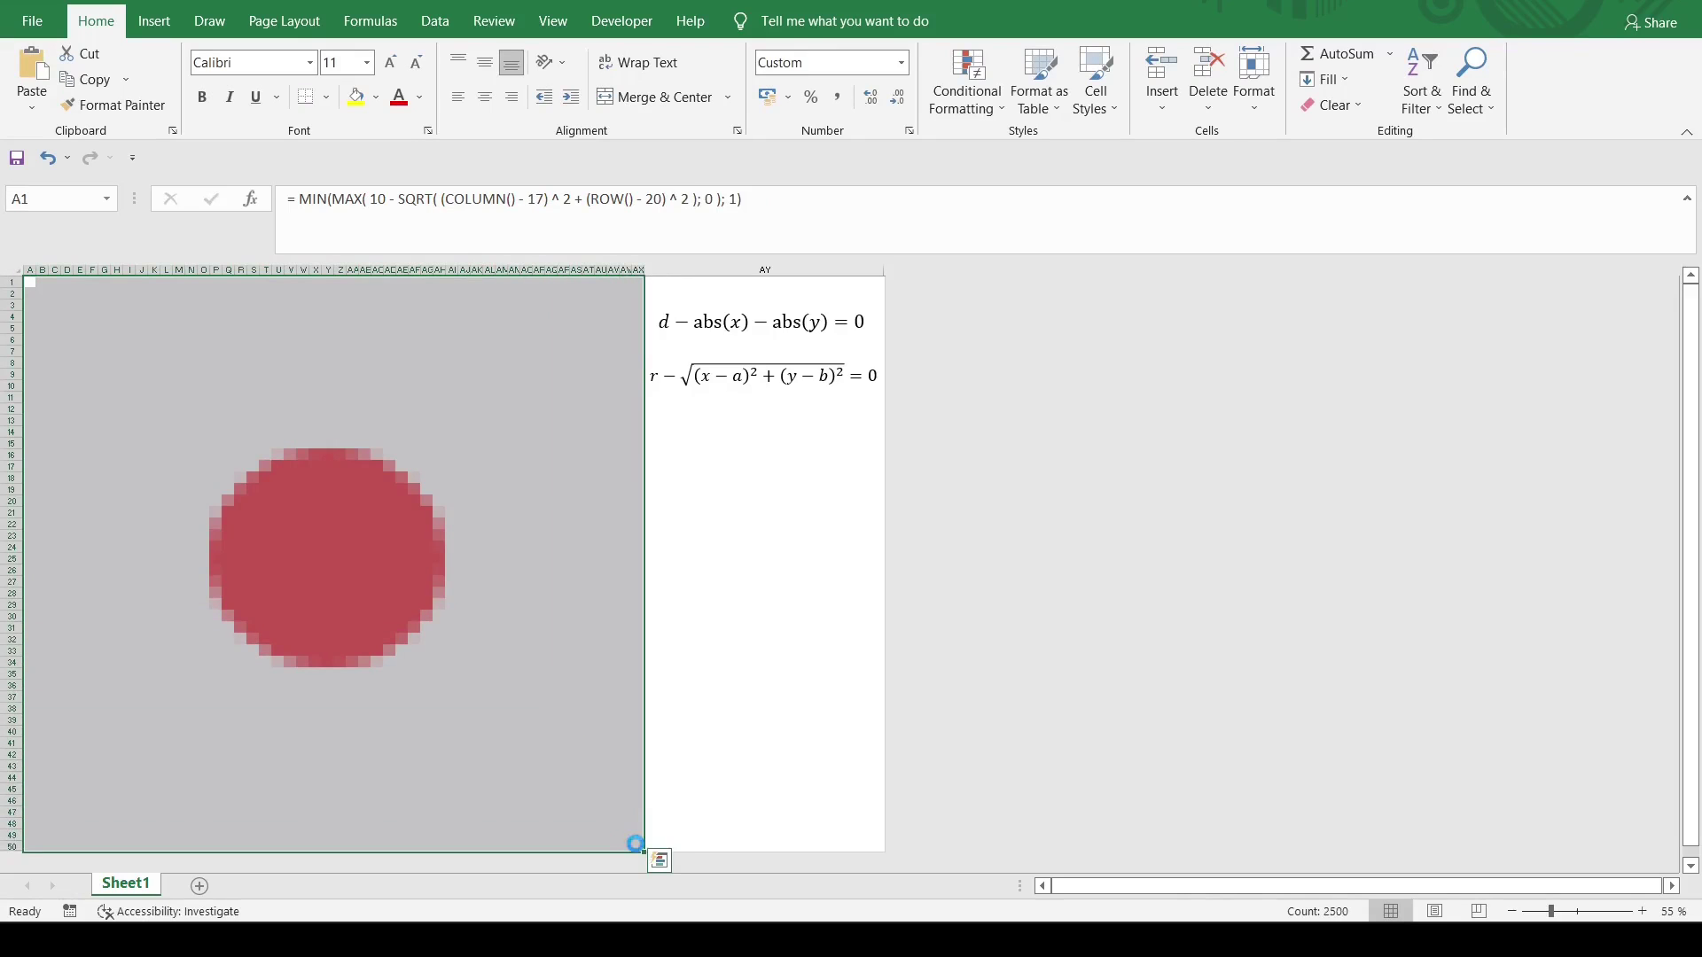
{"action": "key", "text": "F2"}
{"action": "key", "text": "ctrl+Return"}
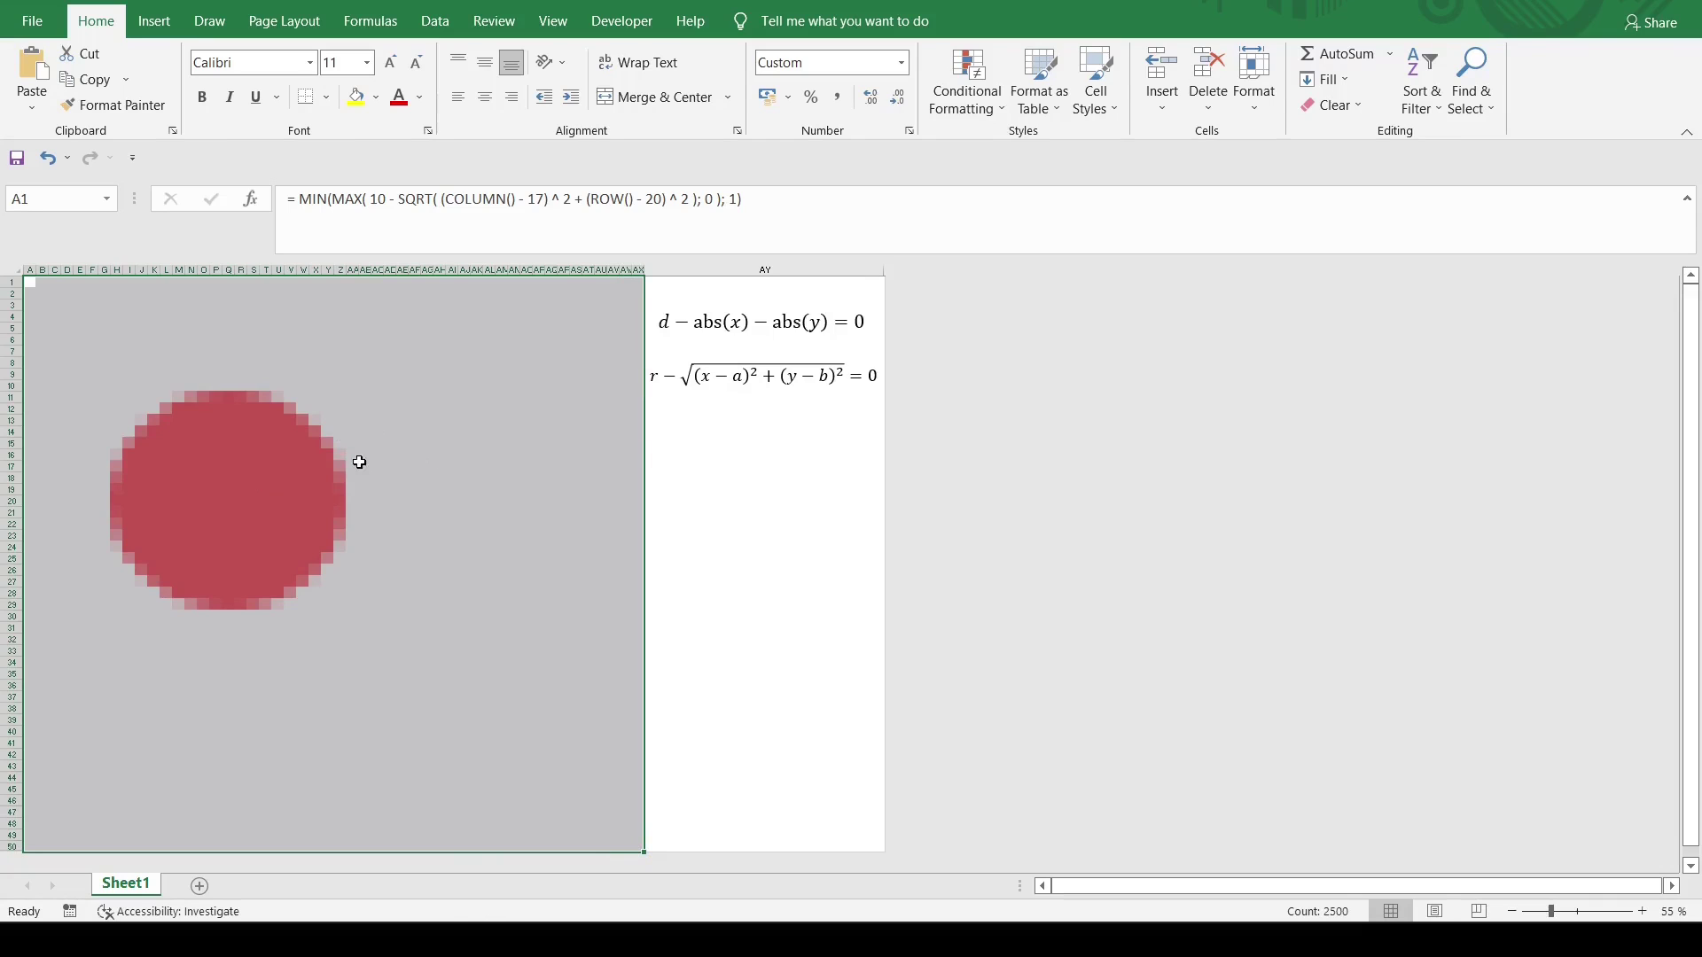
Rewrite the column term in the A1 formula as COLUMN() - 25 + 8.
{"action": "left_click", "coordinate": [33, 284]}
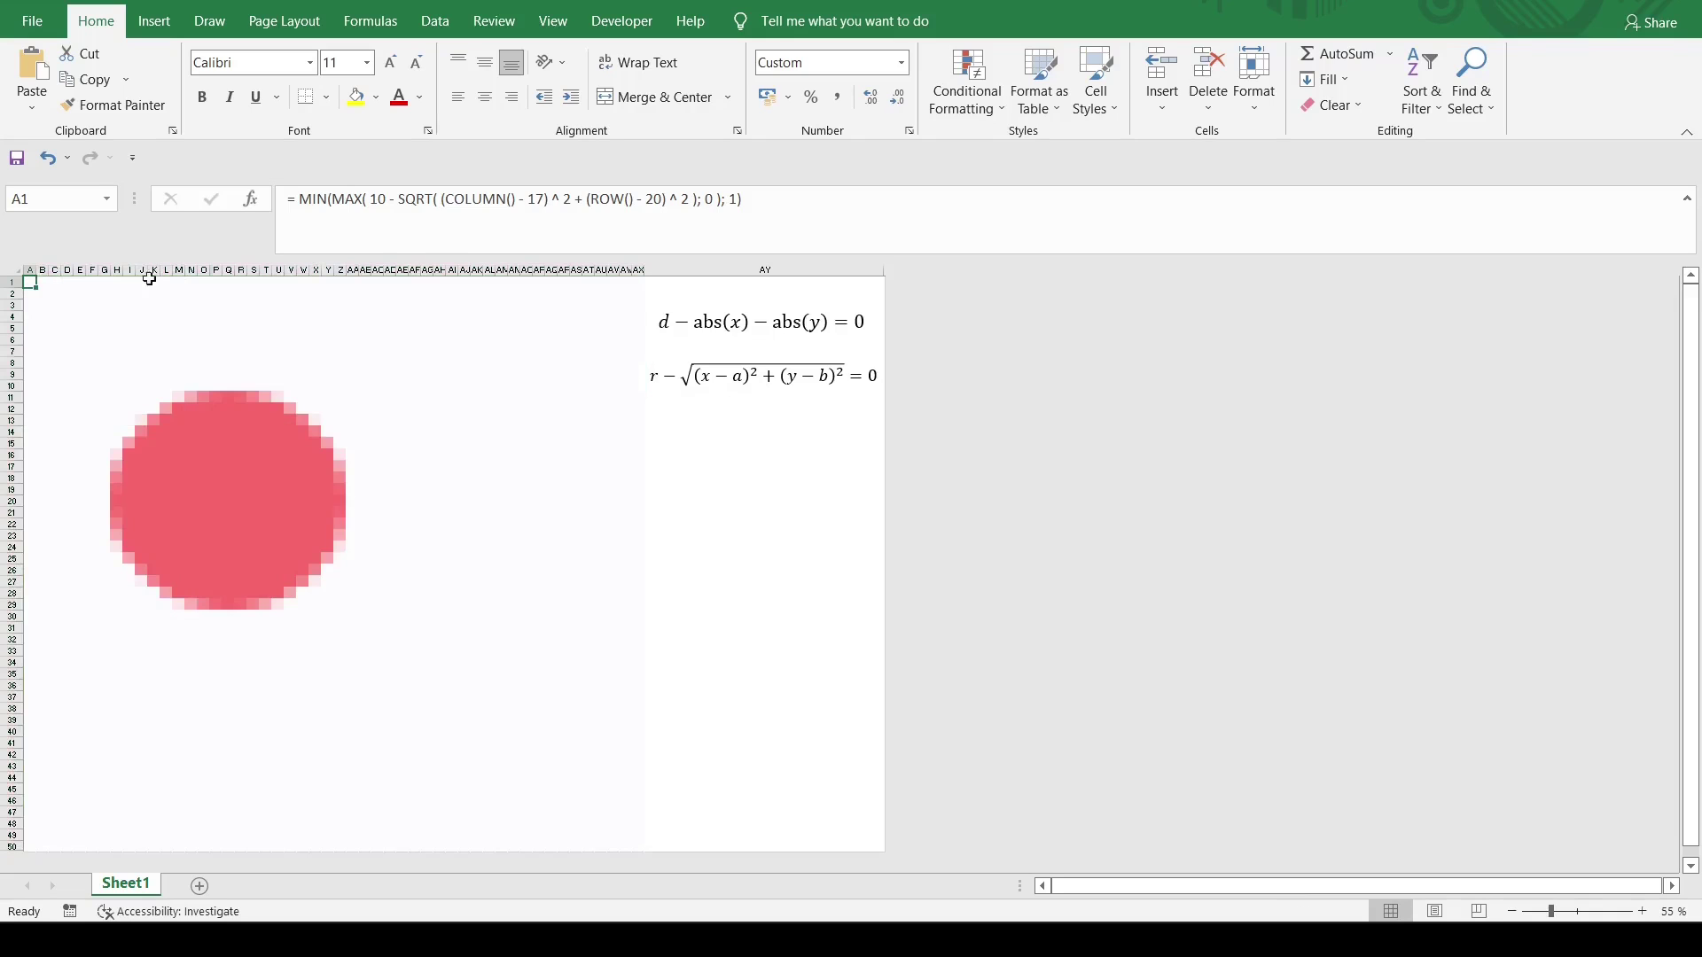
{"action": "left_click", "coordinate": [447, 200]}
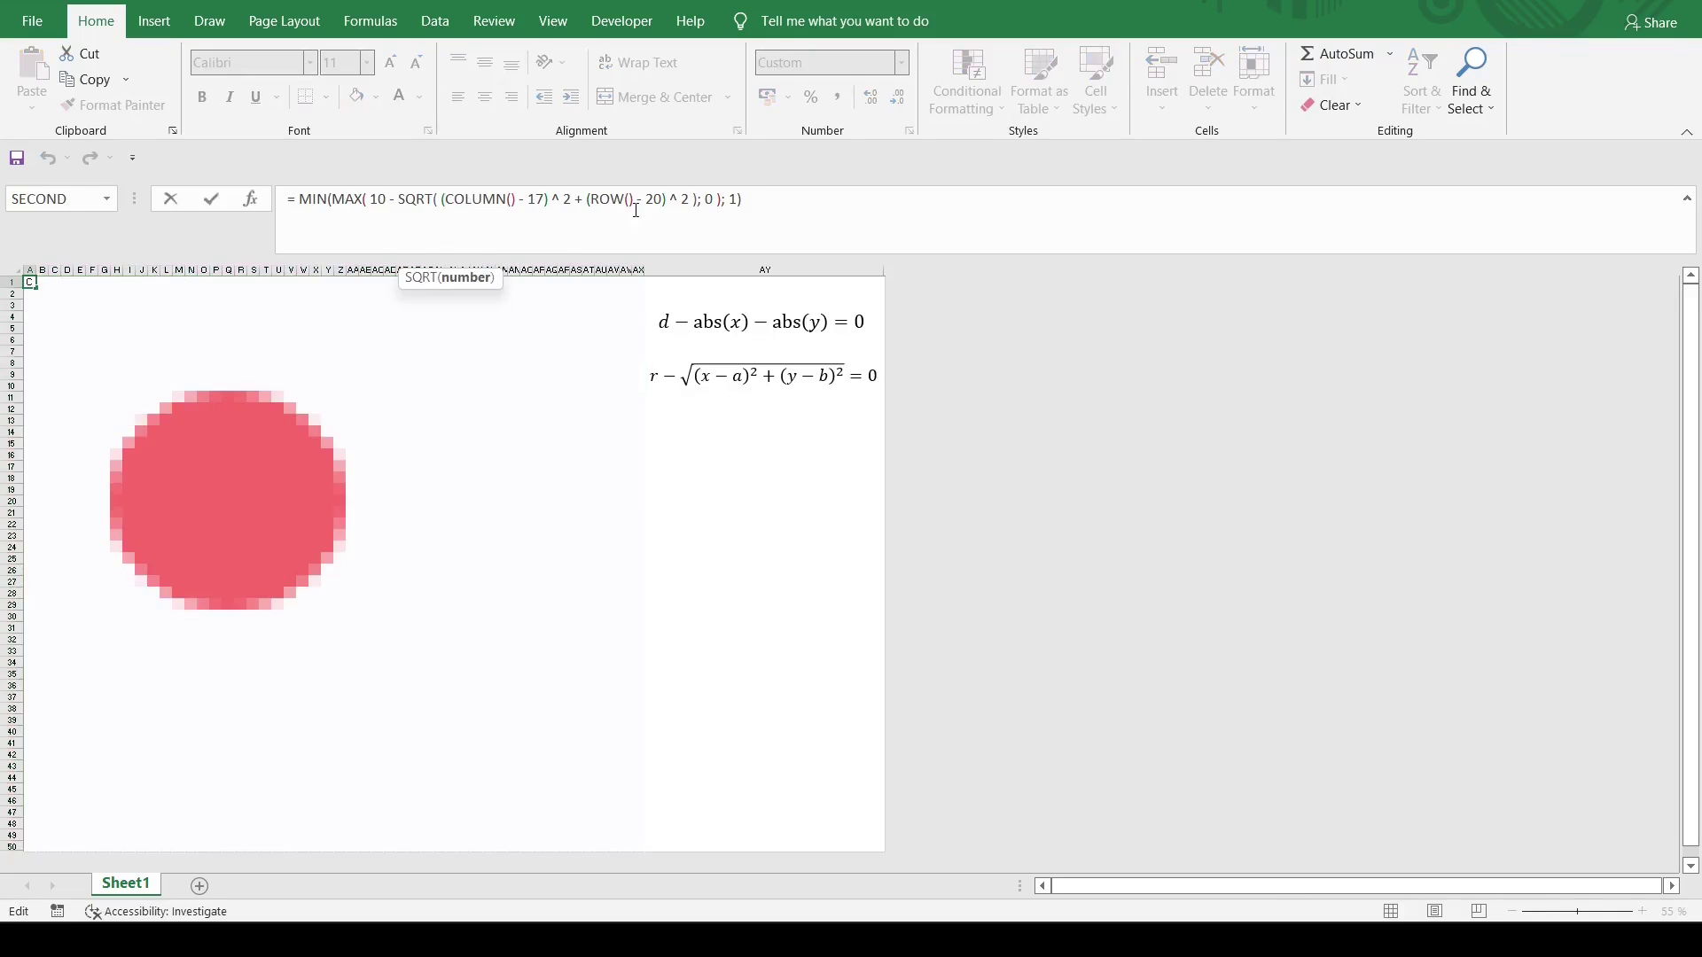
{"action": "left_click", "coordinate": [540, 199]}
{"action": "key", "text": "BackSpace"}
{"action": "key", "text": "BackSpace"}
{"action": "type", "text": "25 +"}
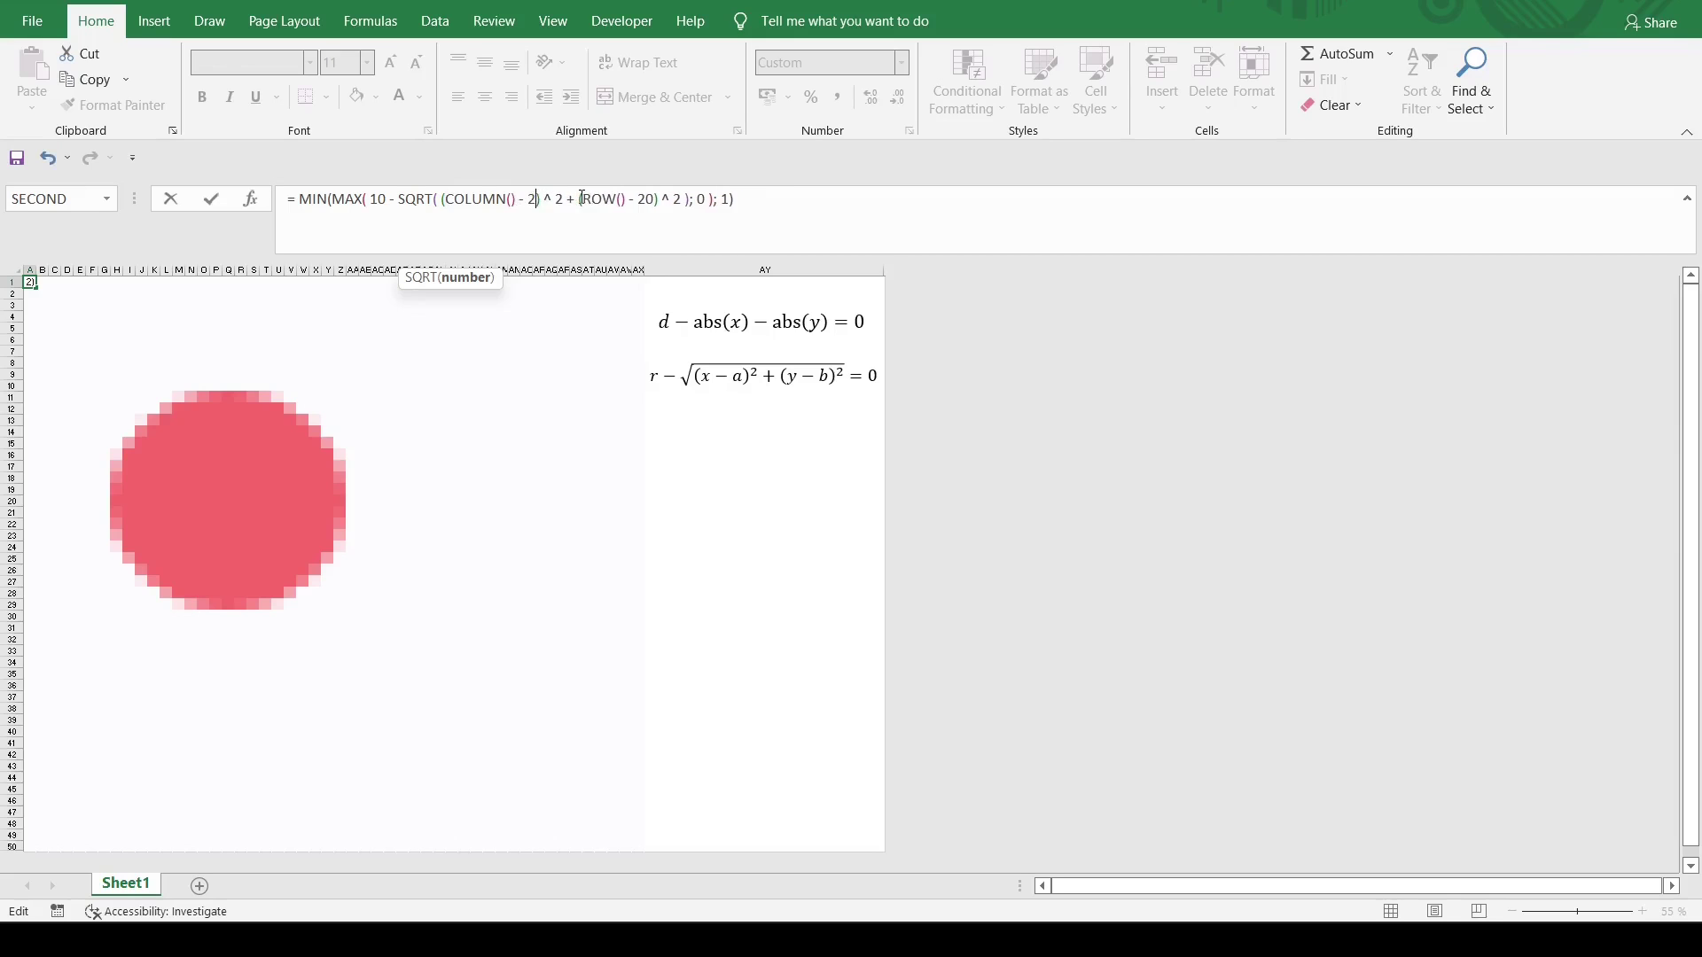
{"action": "type", "text": " 8"}
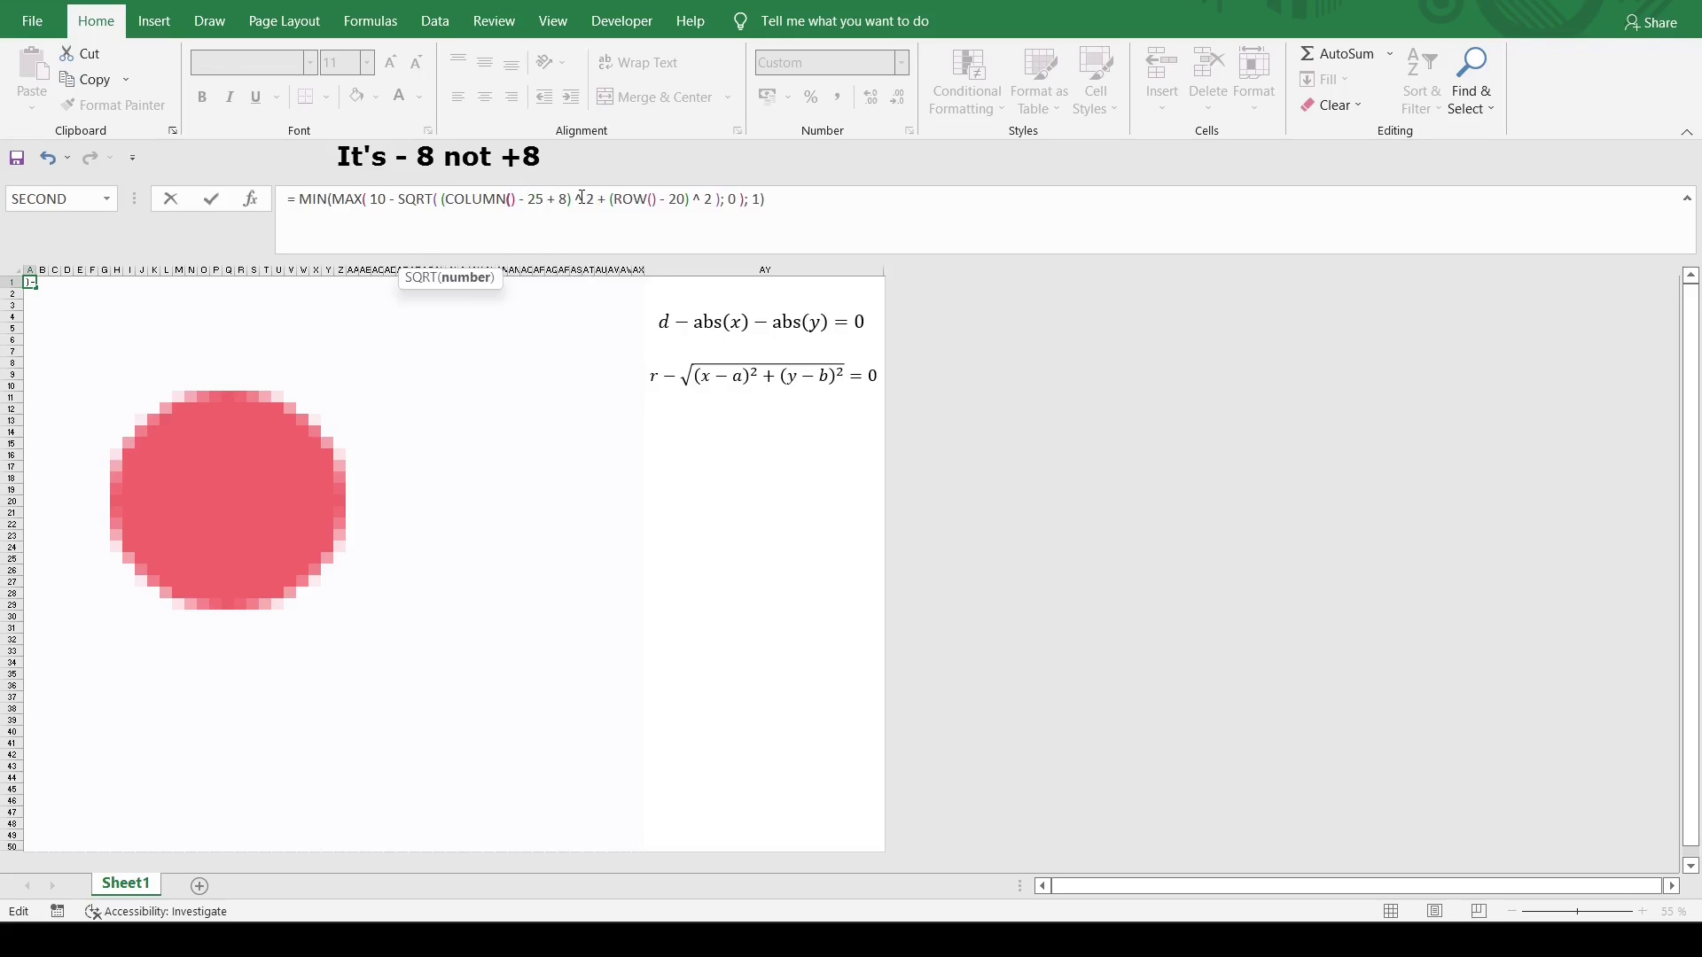
Wrap COLUMN() - 25 in ABS so the A1 column term reads (ABS(COLUMN() - 25) + 8) ^ 2.
{"action": "key", "text": "Left"}
{"action": "key", "text": "Left"}
{"action": "key", "text": "Left"}
{"action": "key", "text": "Left"}
{"action": "key", "text": "Left"}
{"action": "key", "text": "Left"}
{"action": "key", "text": "Left"}
{"action": "key", "text": "Left"}
{"action": "key", "text": "Left"}
{"action": "key", "text": "Left"}
{"action": "key", "text": "Left"}
{"action": "key", "text": "Left"}
{"action": "key", "text": "Left"}
{"action": "key", "text": "Left"}
{"action": "key", "text": "Left"}
{"action": "type", "text": "ABS("}
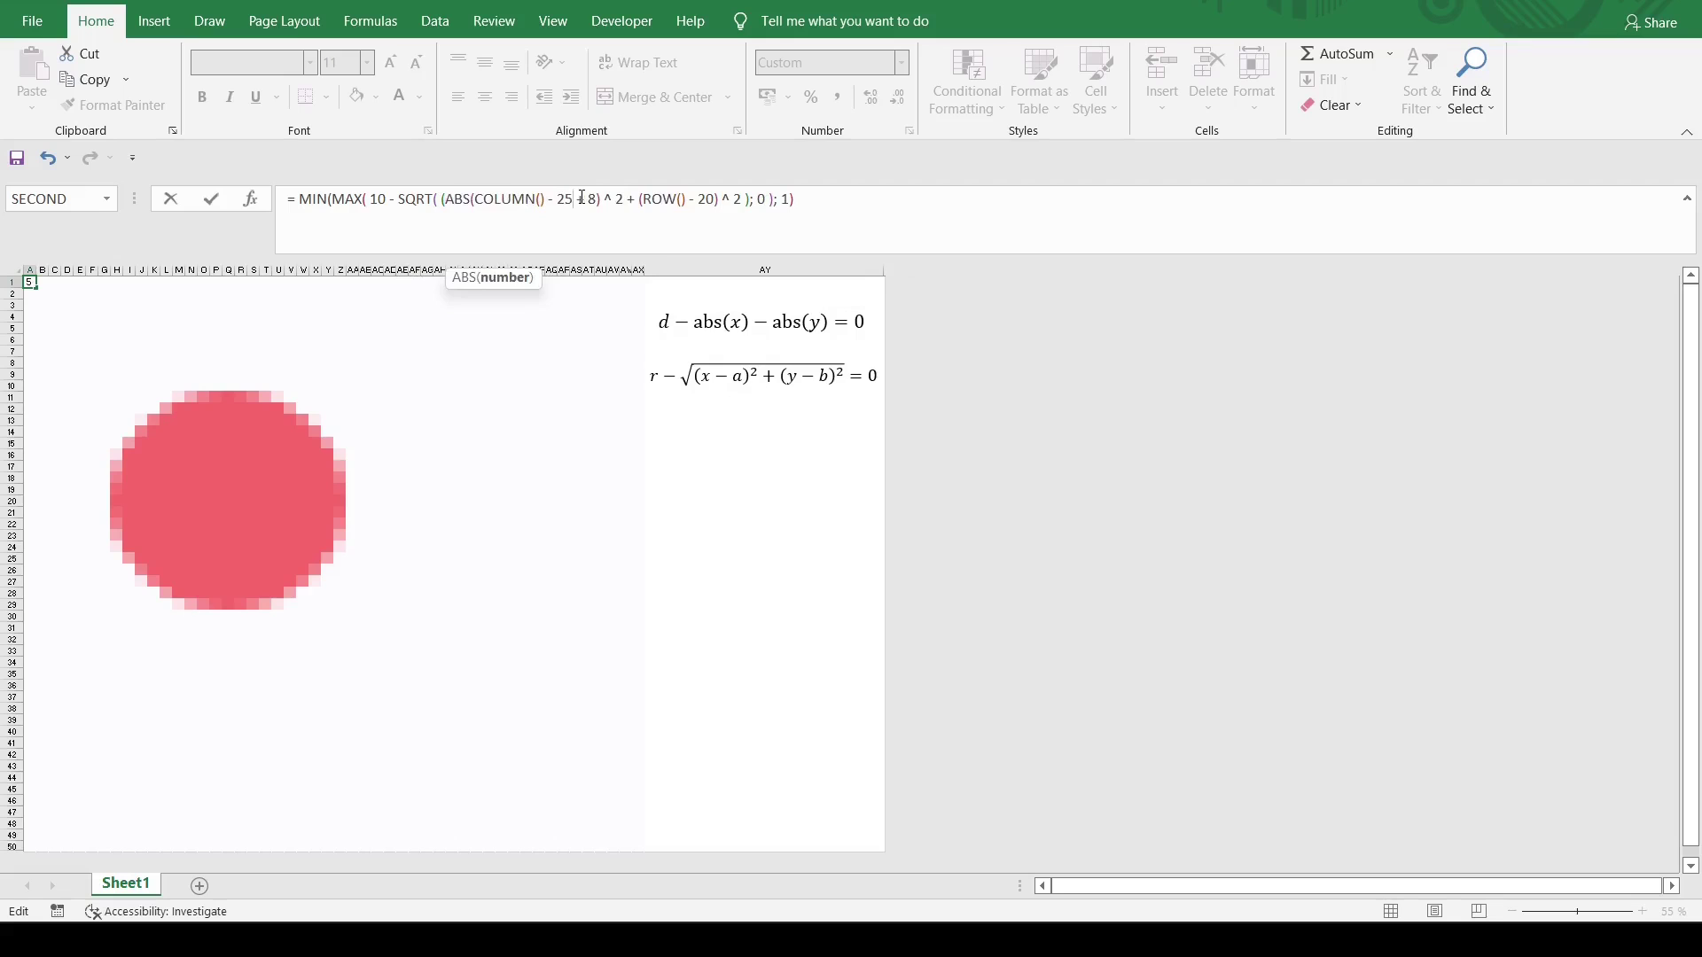
{"action": "type", "text": ")"}
{"action": "key", "text": "Return"}
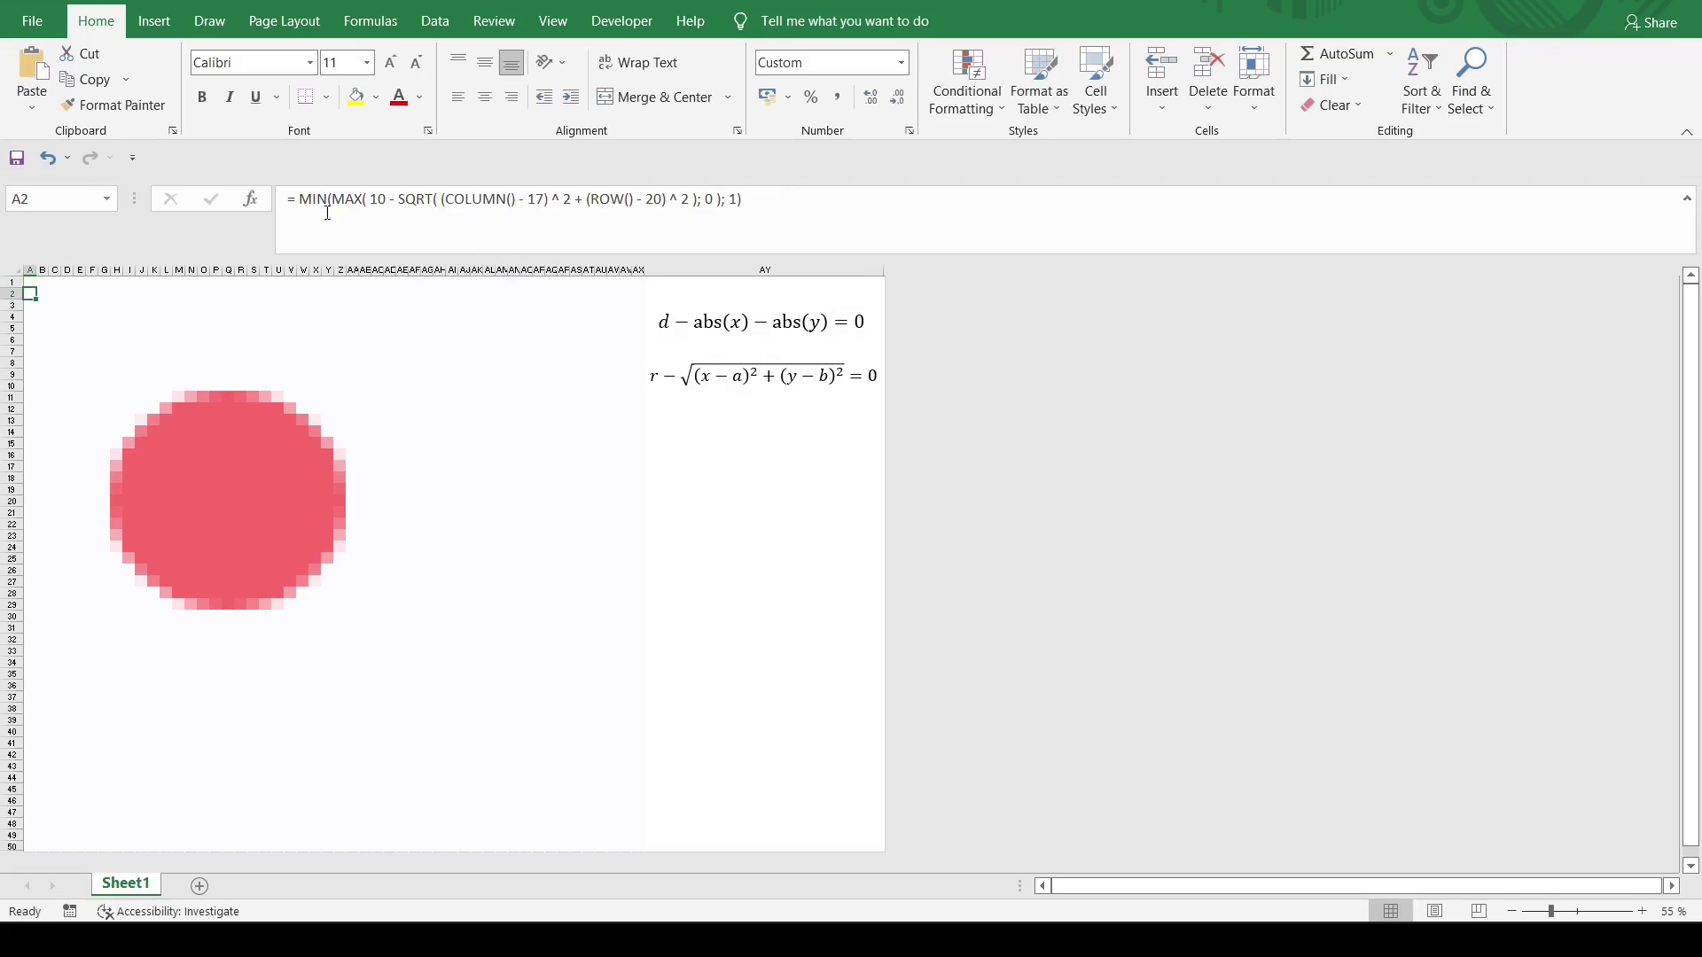
Fill the ABS-based formula from A1 down and right across the grid A1:AX50.
{"action": "left_click_drag", "start_coordinate": [31, 282], "coordinate": [636, 845]}
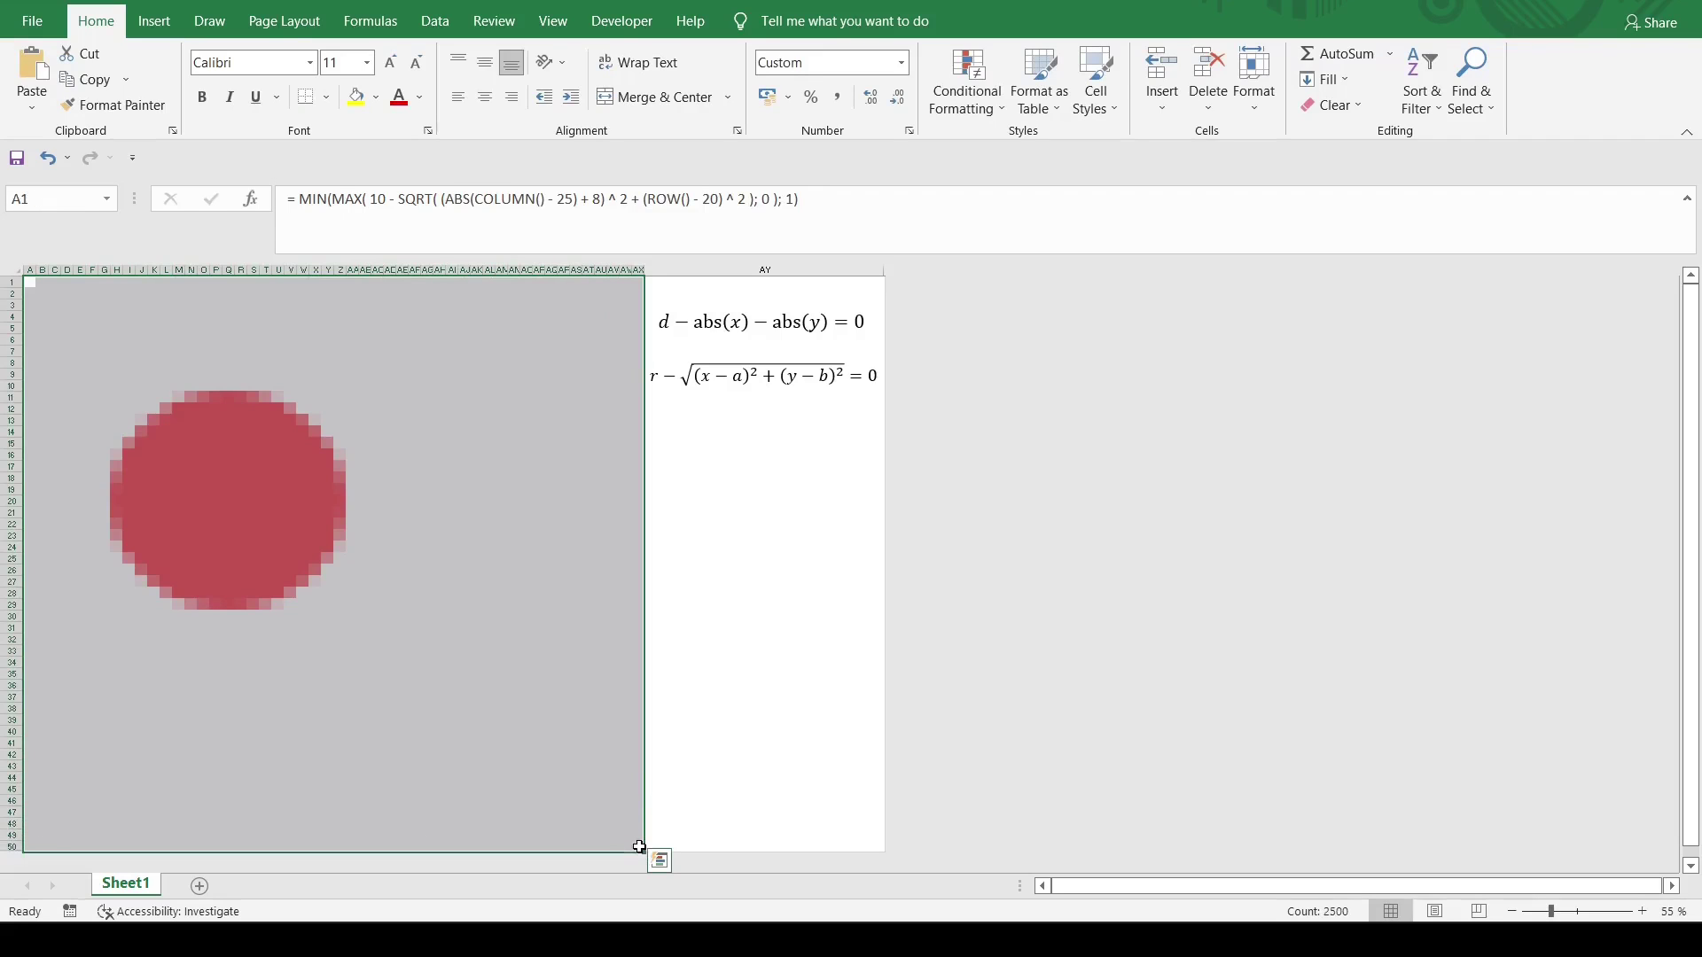
{"action": "key", "text": "ctrl+d"}
{"action": "key", "text": "ctrl+r"}
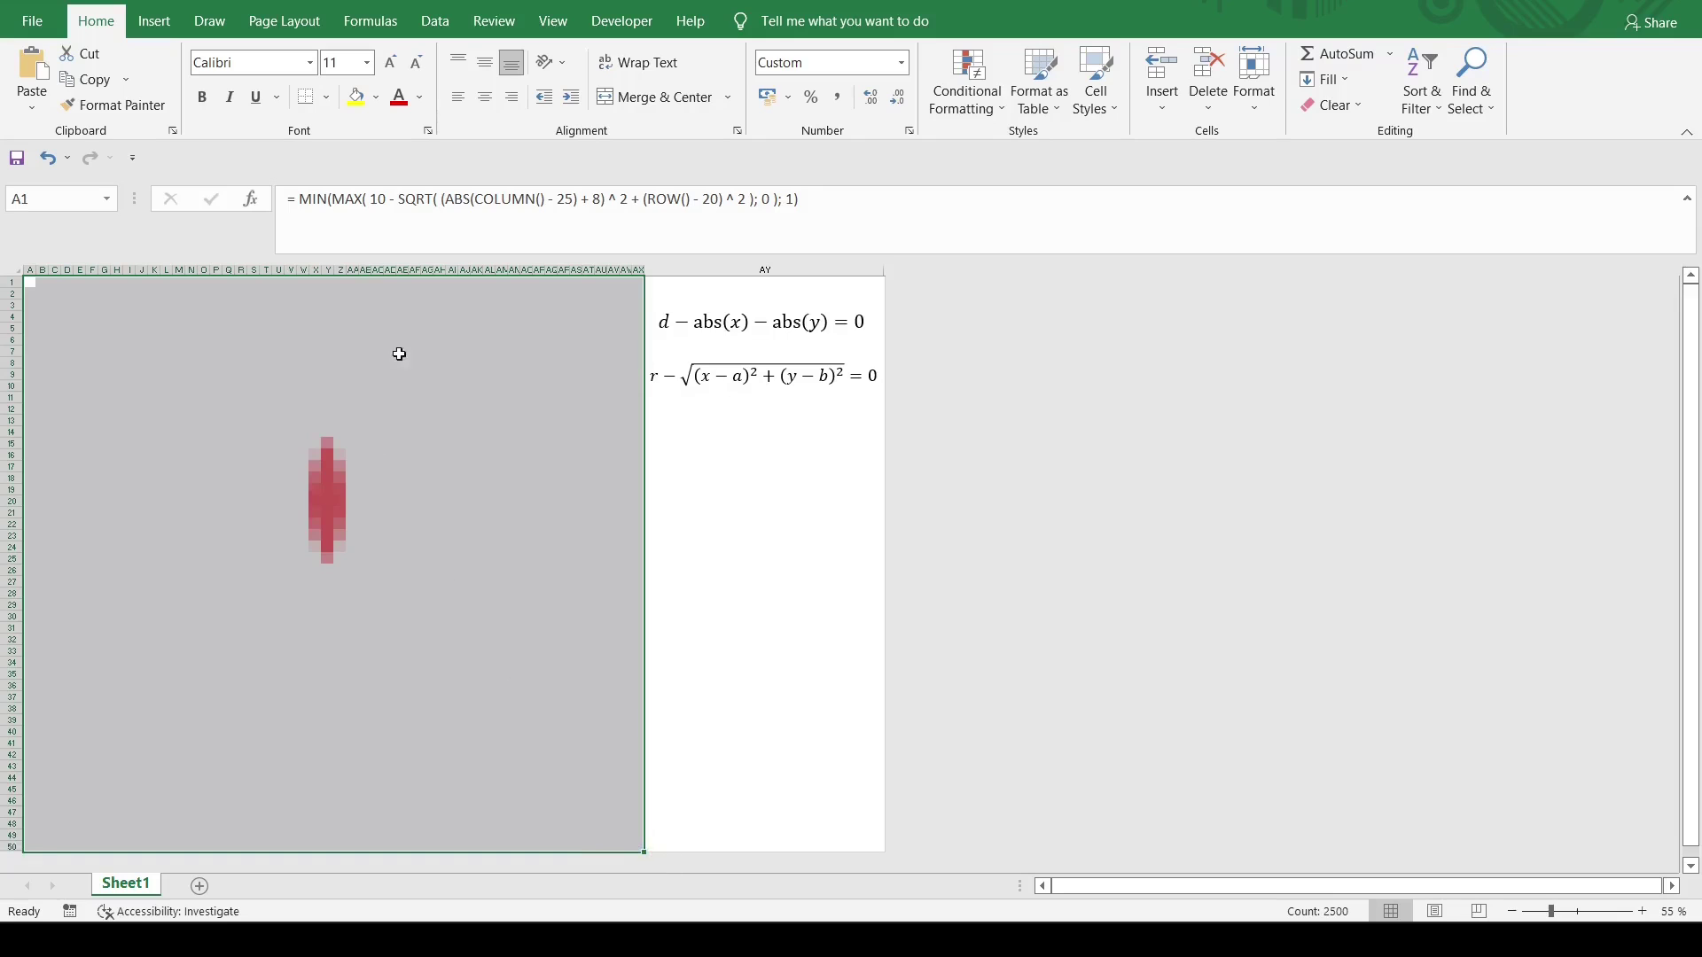
Correct the column offset from + 8 to - 8 after the ABS term and apply the formula across the grid A1:AX50.
{"action": "left_click", "coordinate": [588, 203]}
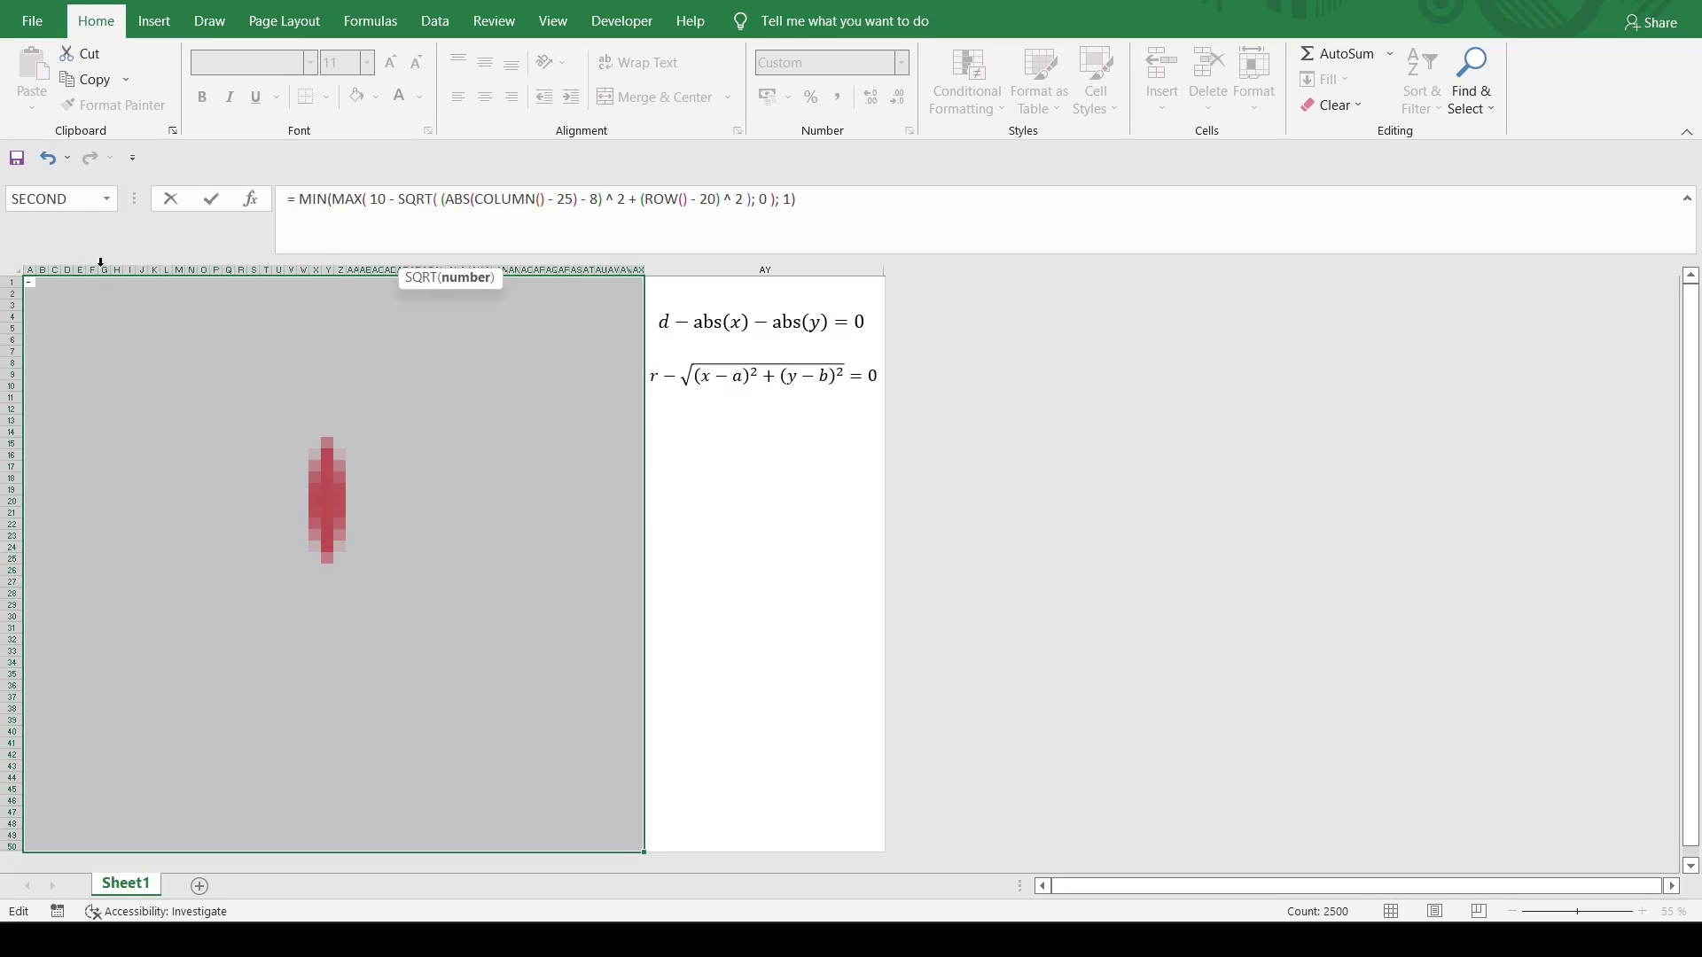
{"action": "key", "text": "Return"}
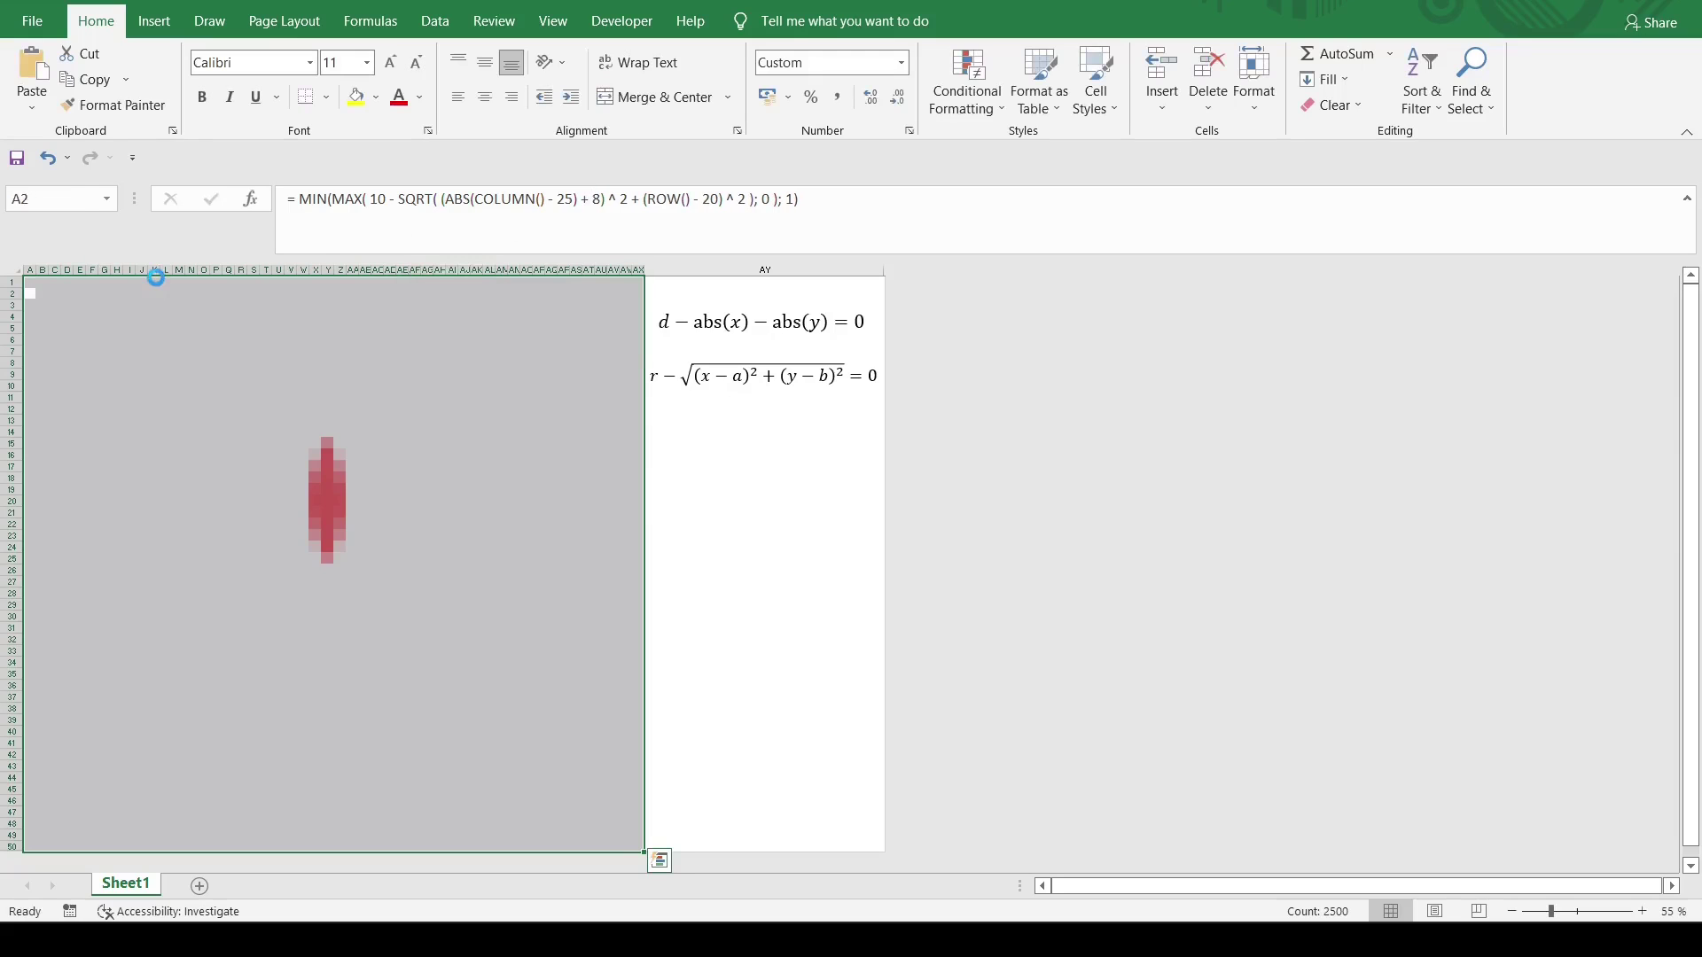
{"action": "key", "text": "ctrl+z"}
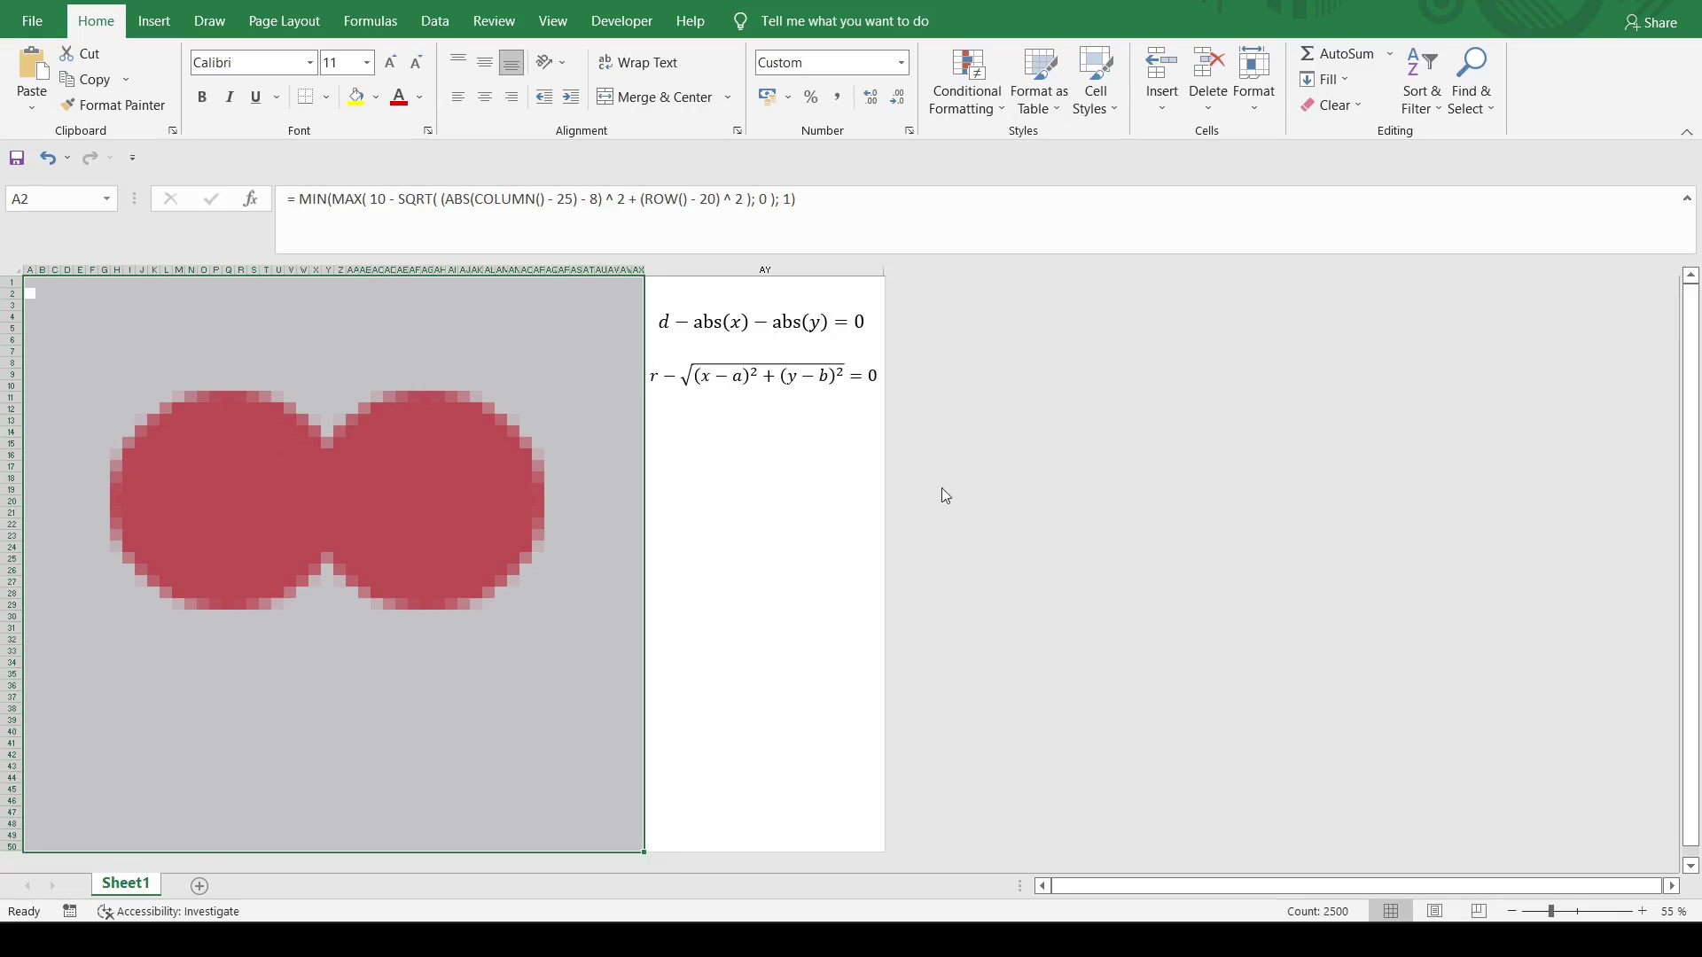
Append a second clamped term, + MIN(MAX(; 0); 1), to the end of the A1 formula.
{"action": "left_click", "coordinate": [788, 560]}
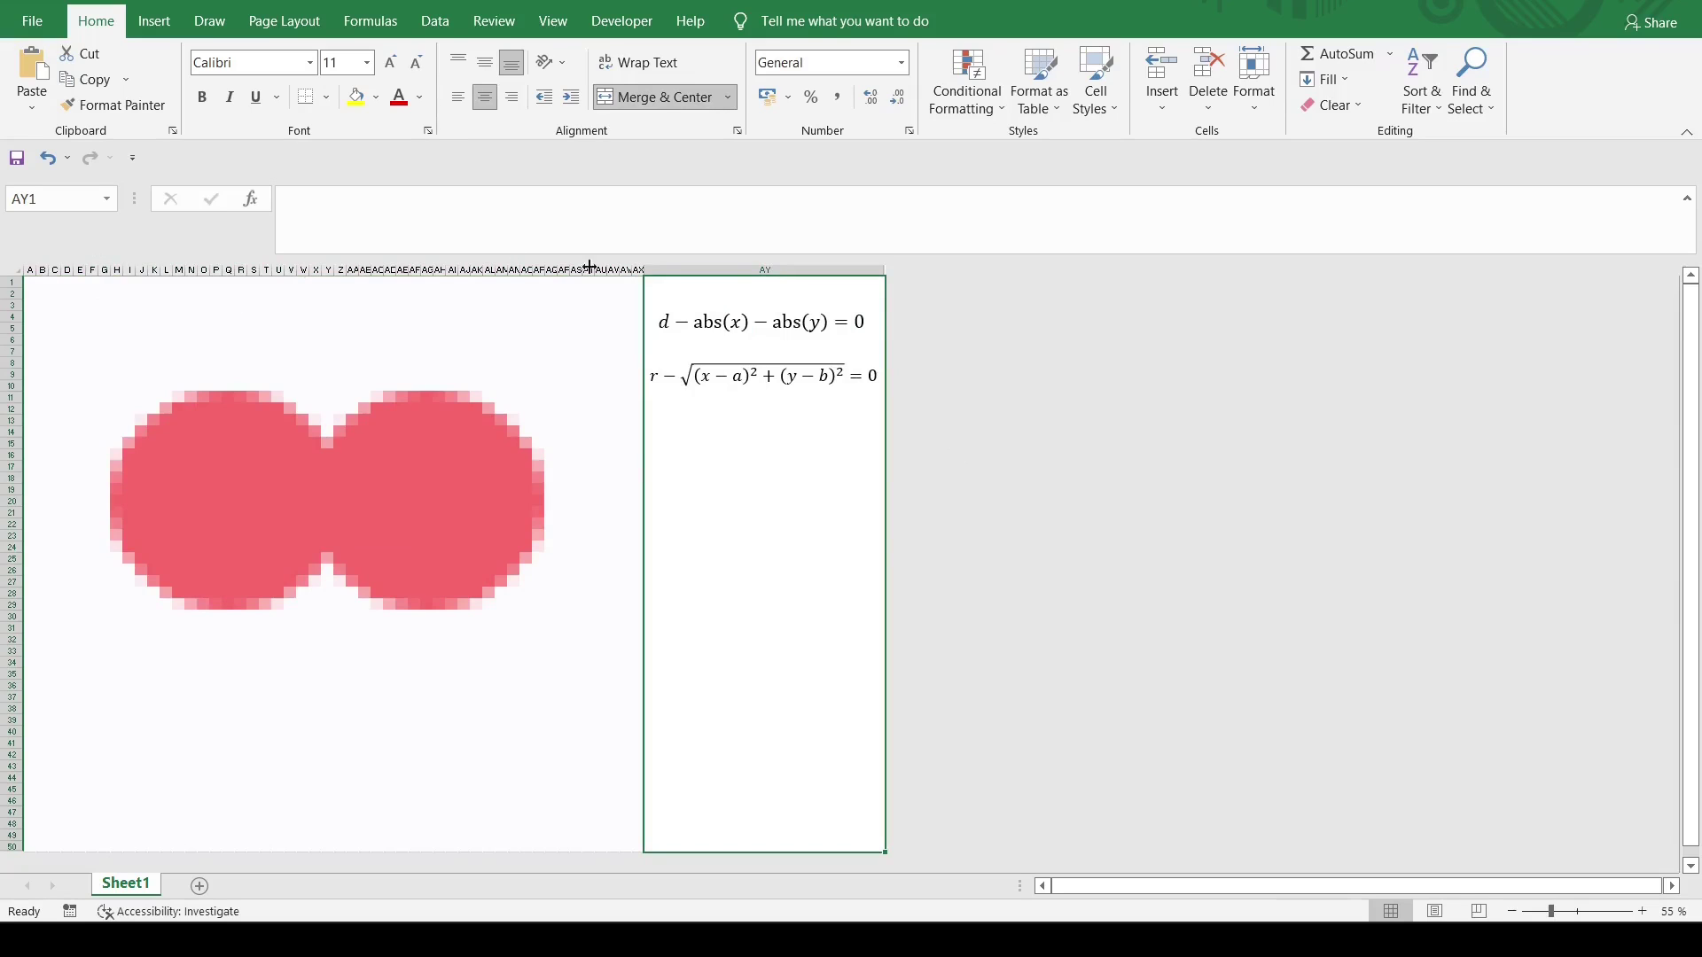
{"action": "left_click", "coordinate": [31, 282]}
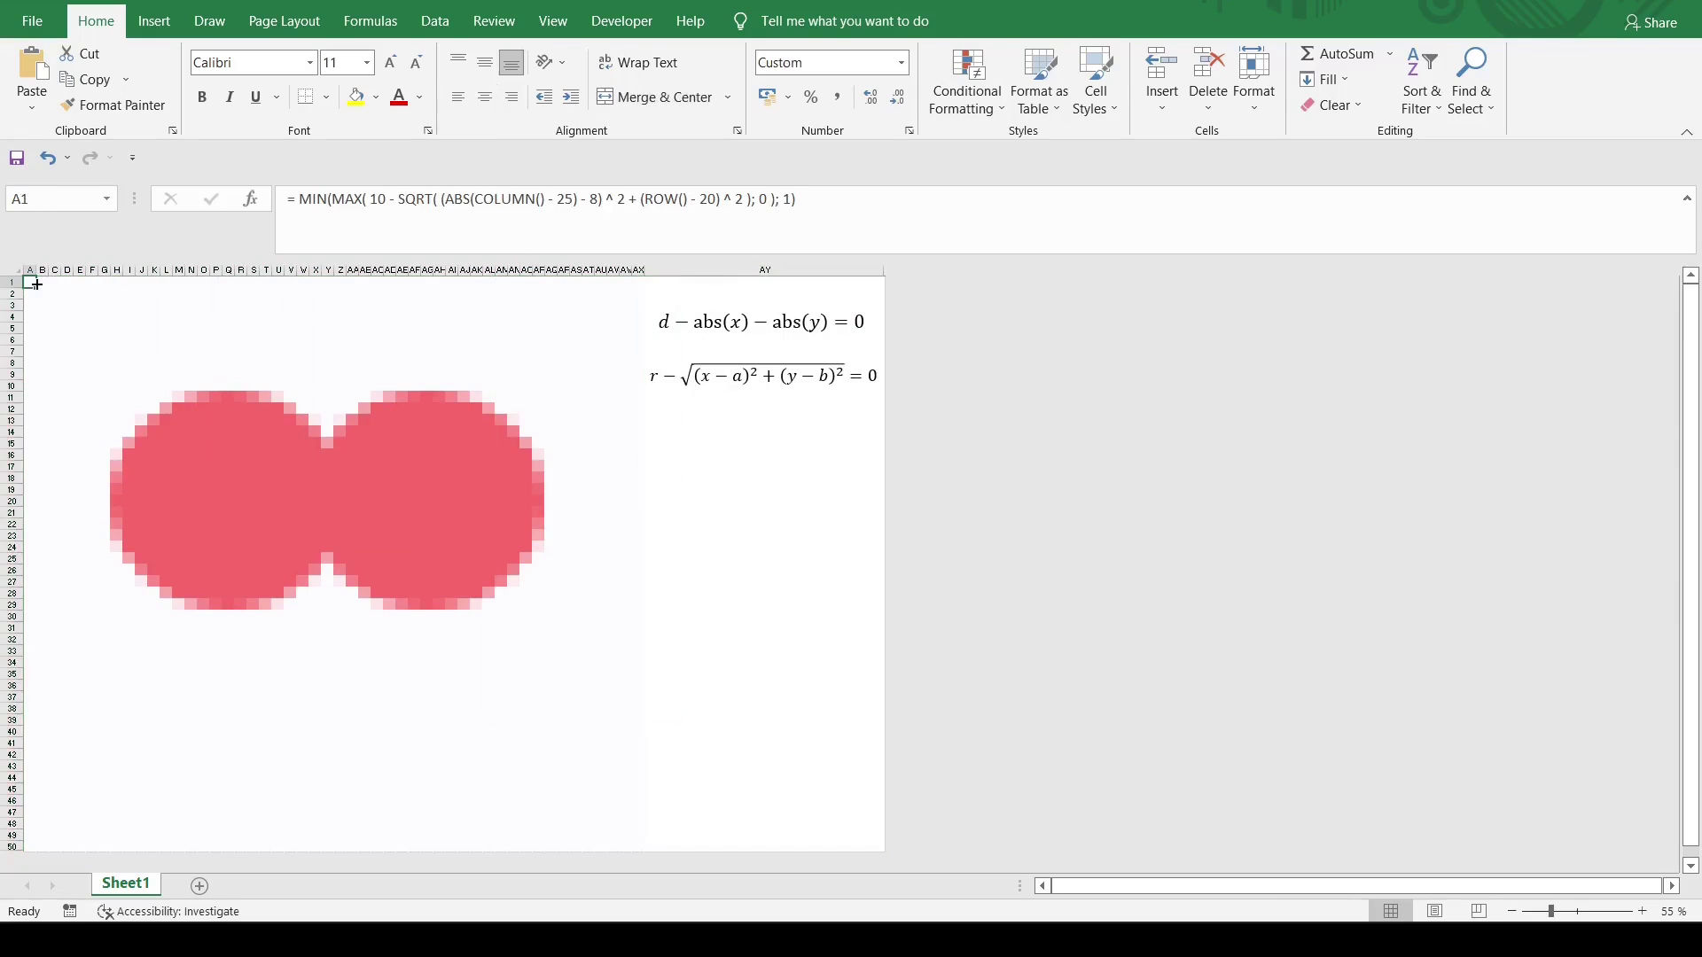
{"action": "left_click", "coordinate": [846, 205]}
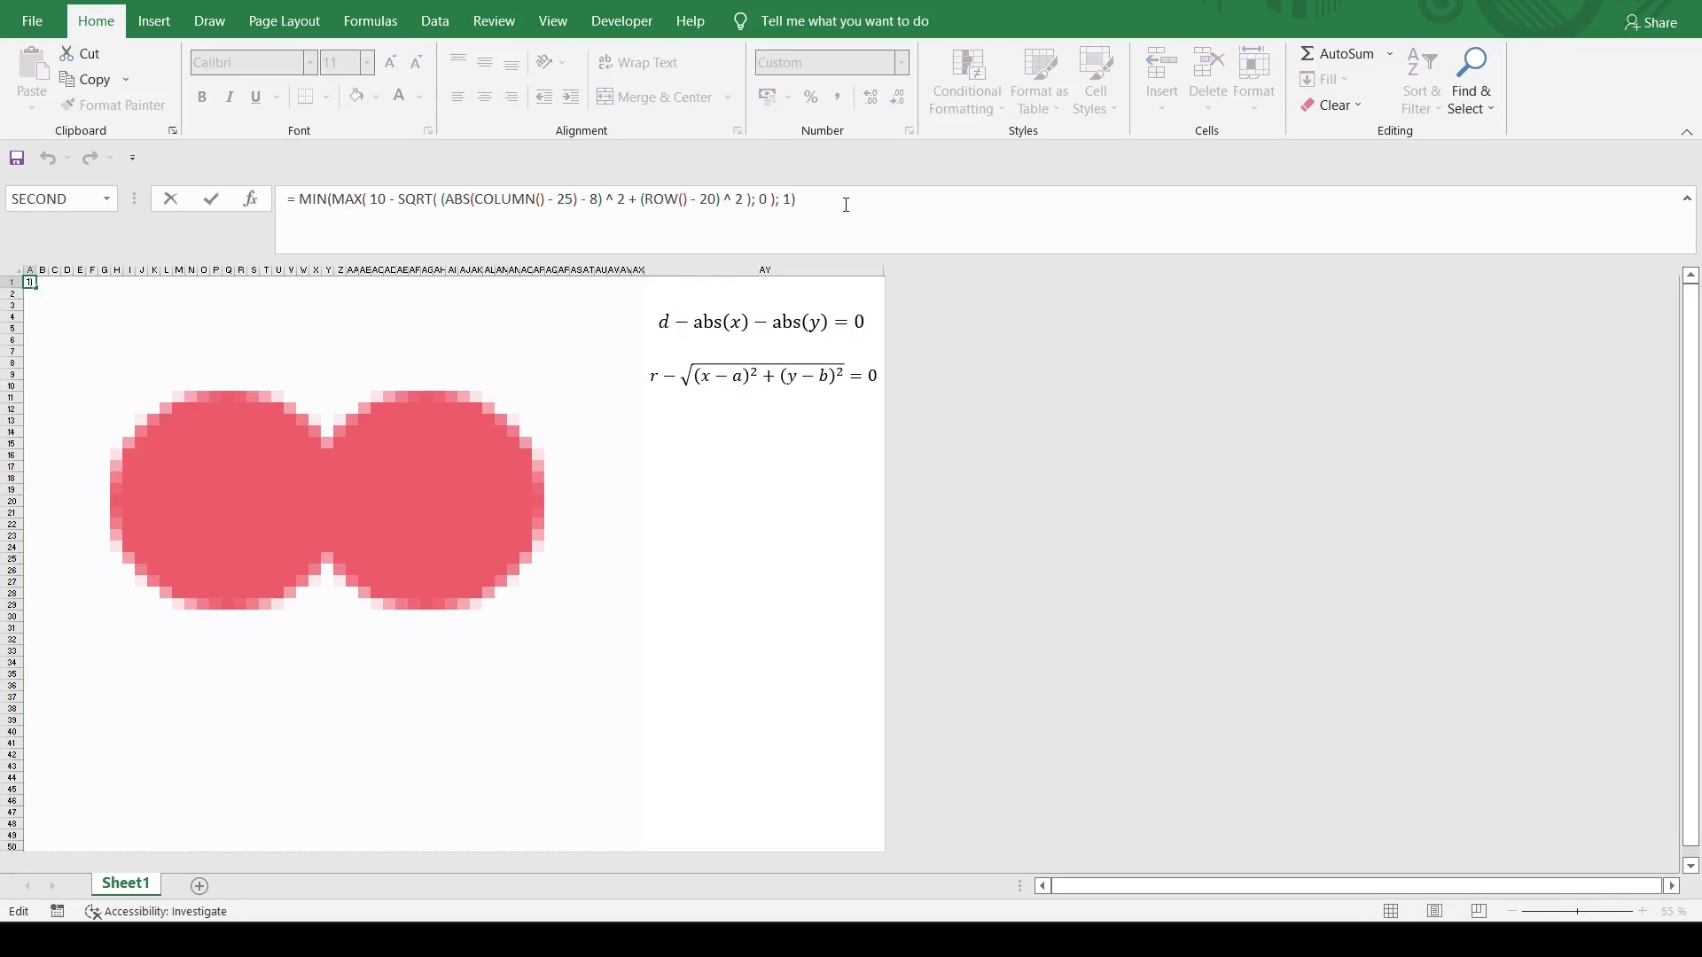
{"action": "type", "text": "+"}
{"action": "type", "text": "MIN"}
{"action": "type", "text": "(MAX"}
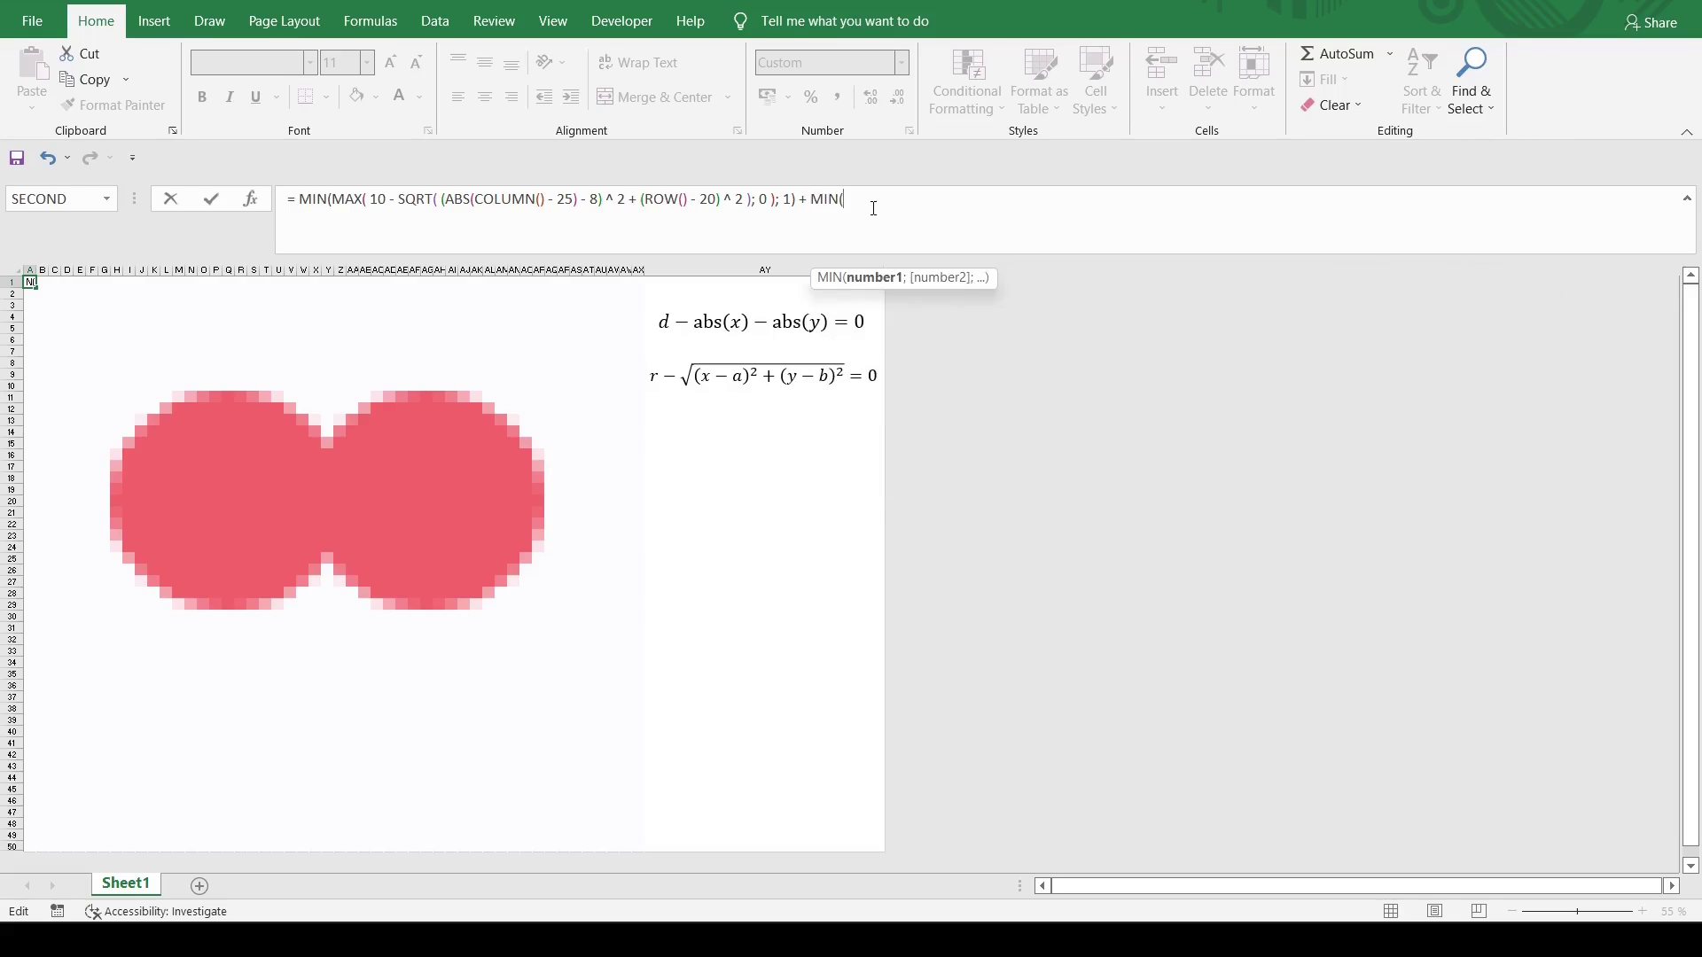
{"action": "type", "text": "("}
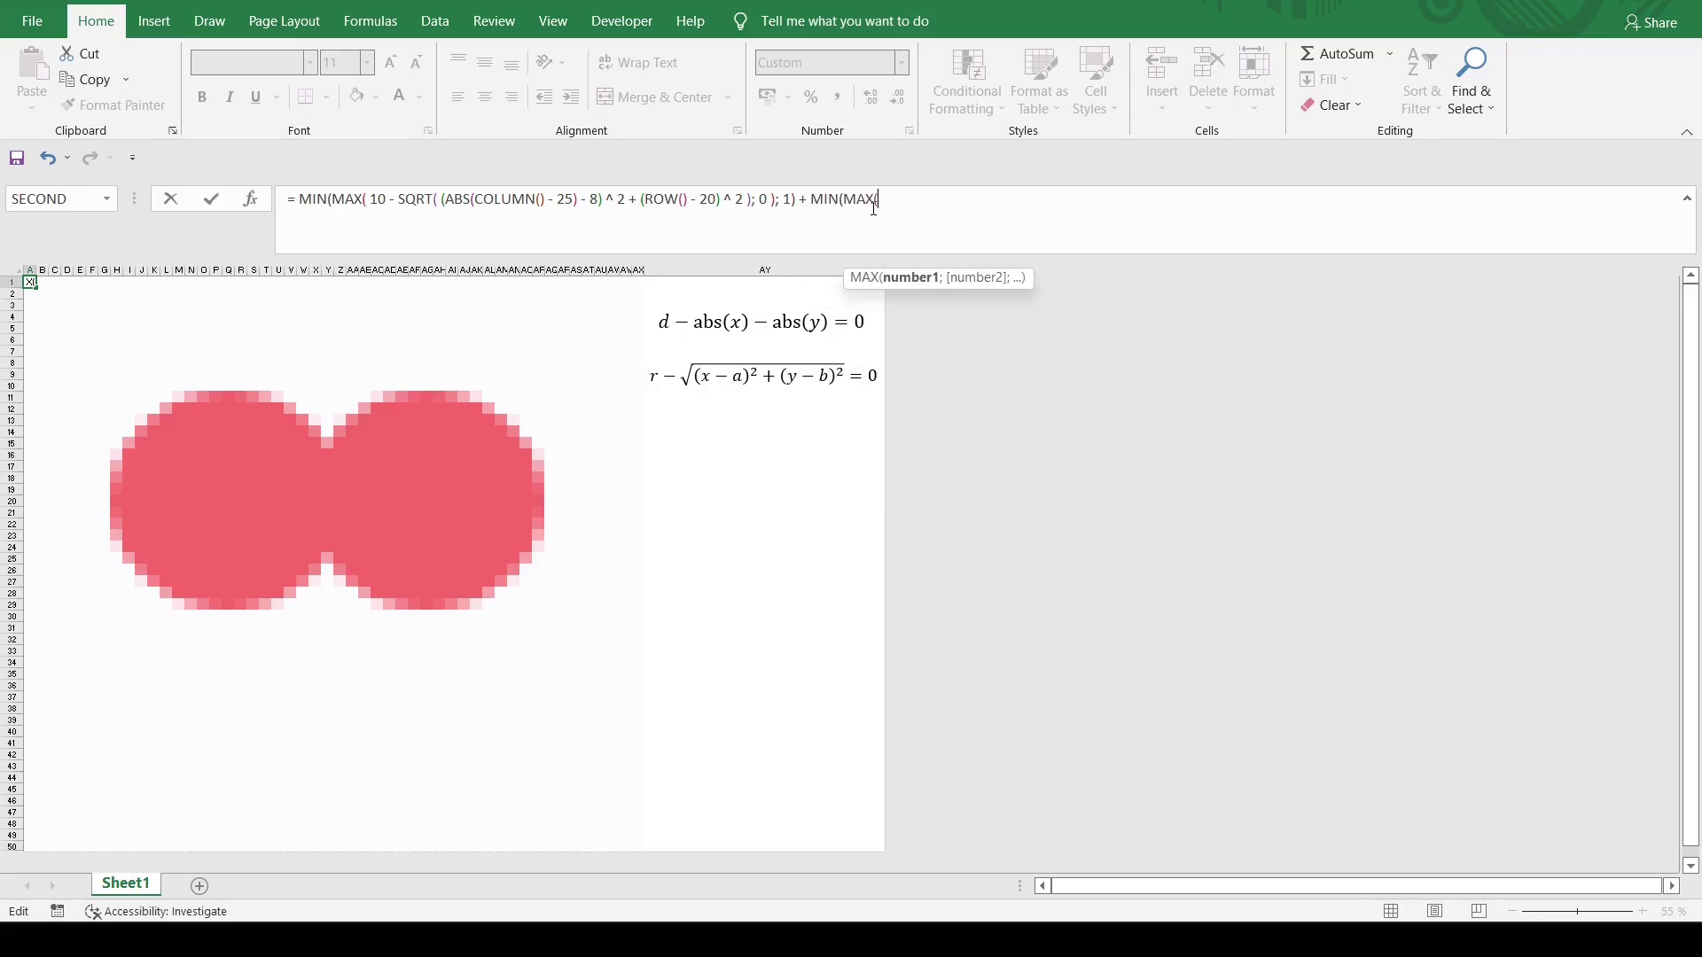
{"action": "type", "text": "))"}
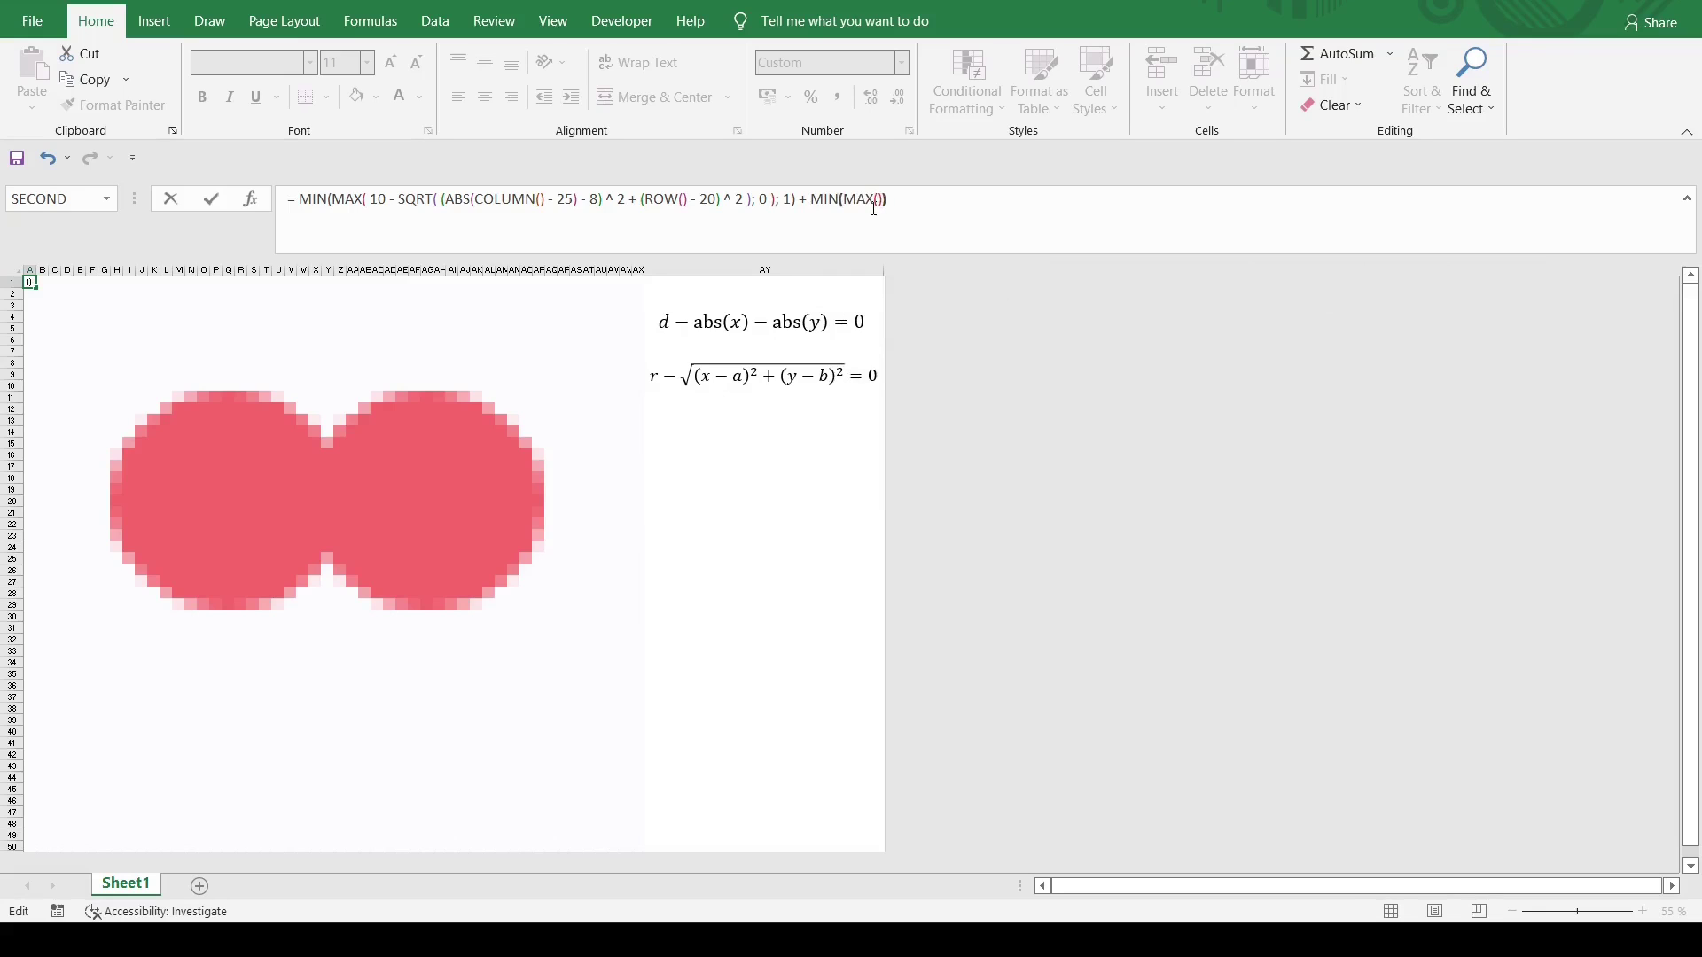
{"action": "key", "text": "Left"}
{"action": "key", "text": "Left"}
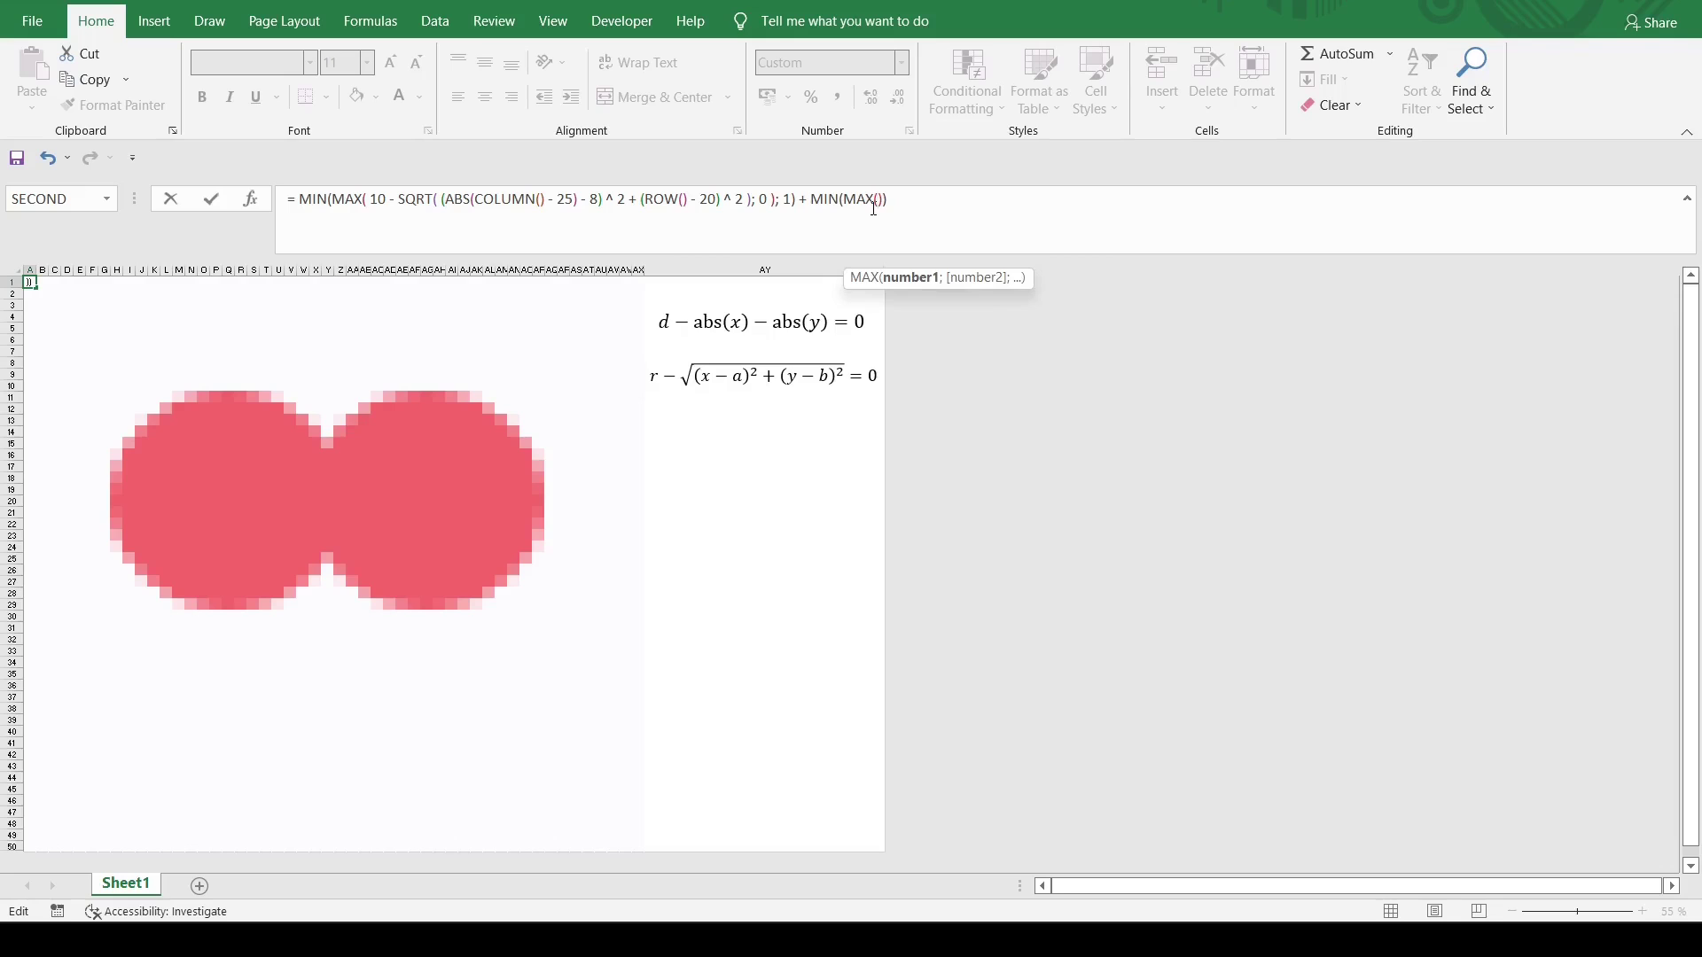
{"action": "type", "text": "; 0"}
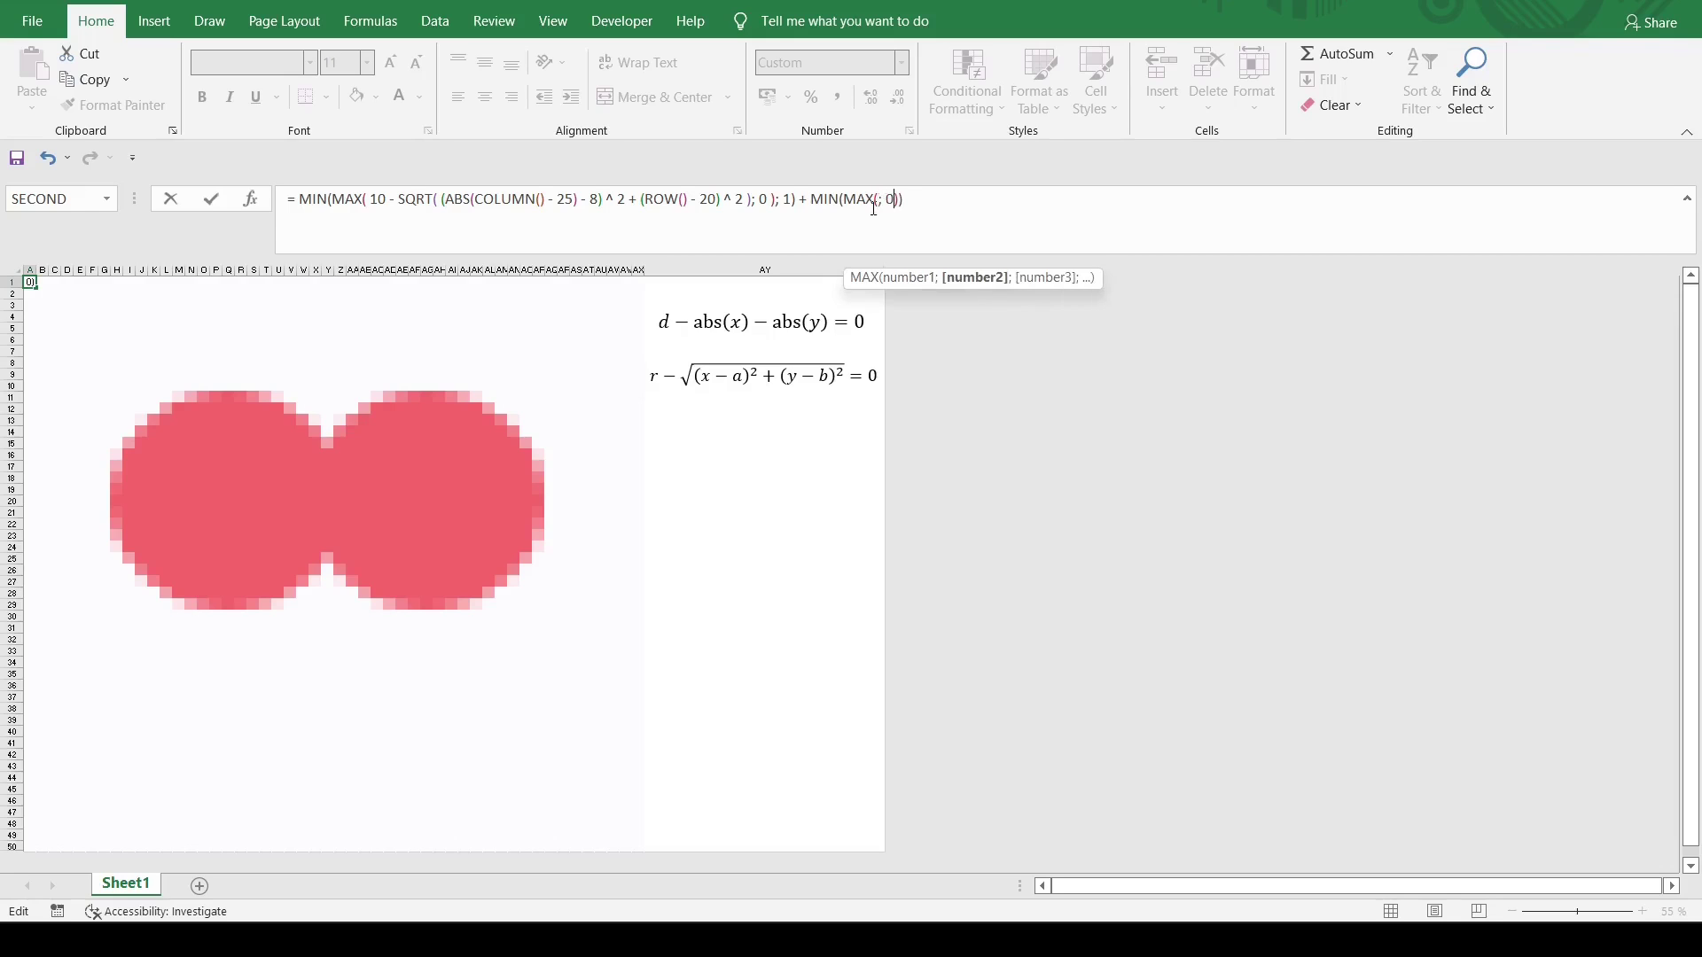
{"action": "key", "text": "Right"}
{"action": "key", "text": "Right"}
{"action": "key", "text": "Right"}
{"action": "type", "text": "; "}
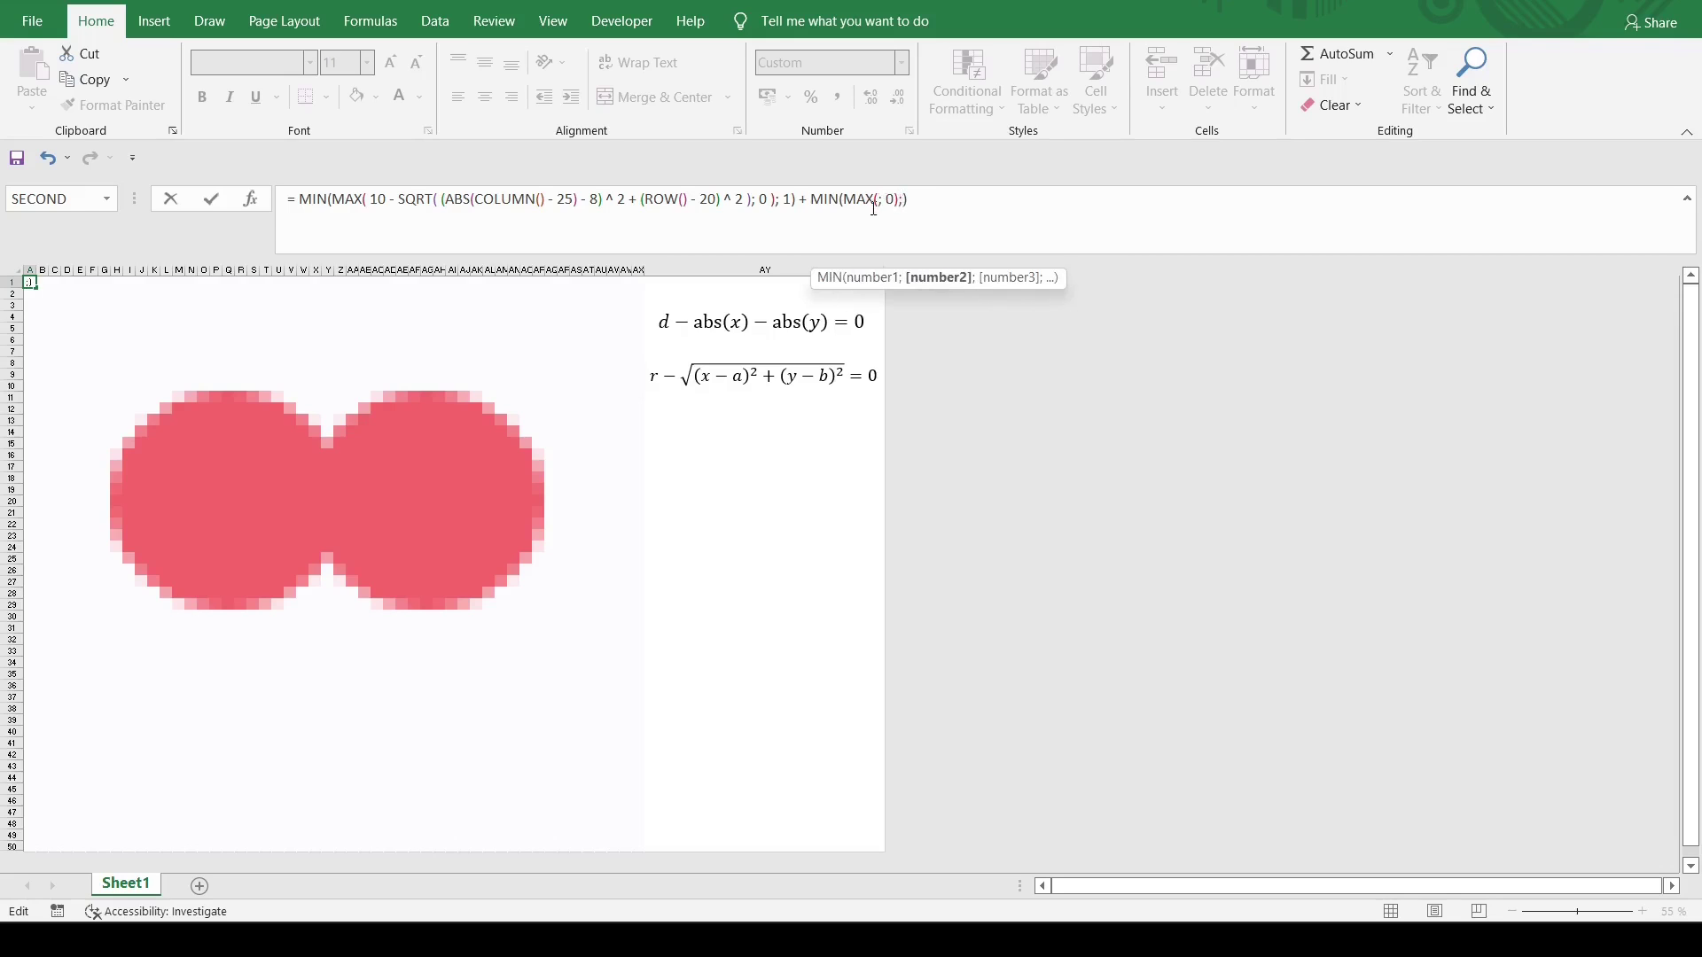
{"action": "type", "text": "1"}
{"action": "key", "text": "Left"}
{"action": "key", "text": "Left"}
{"action": "key", "text": "Left"}
{"action": "key", "text": "Left"}
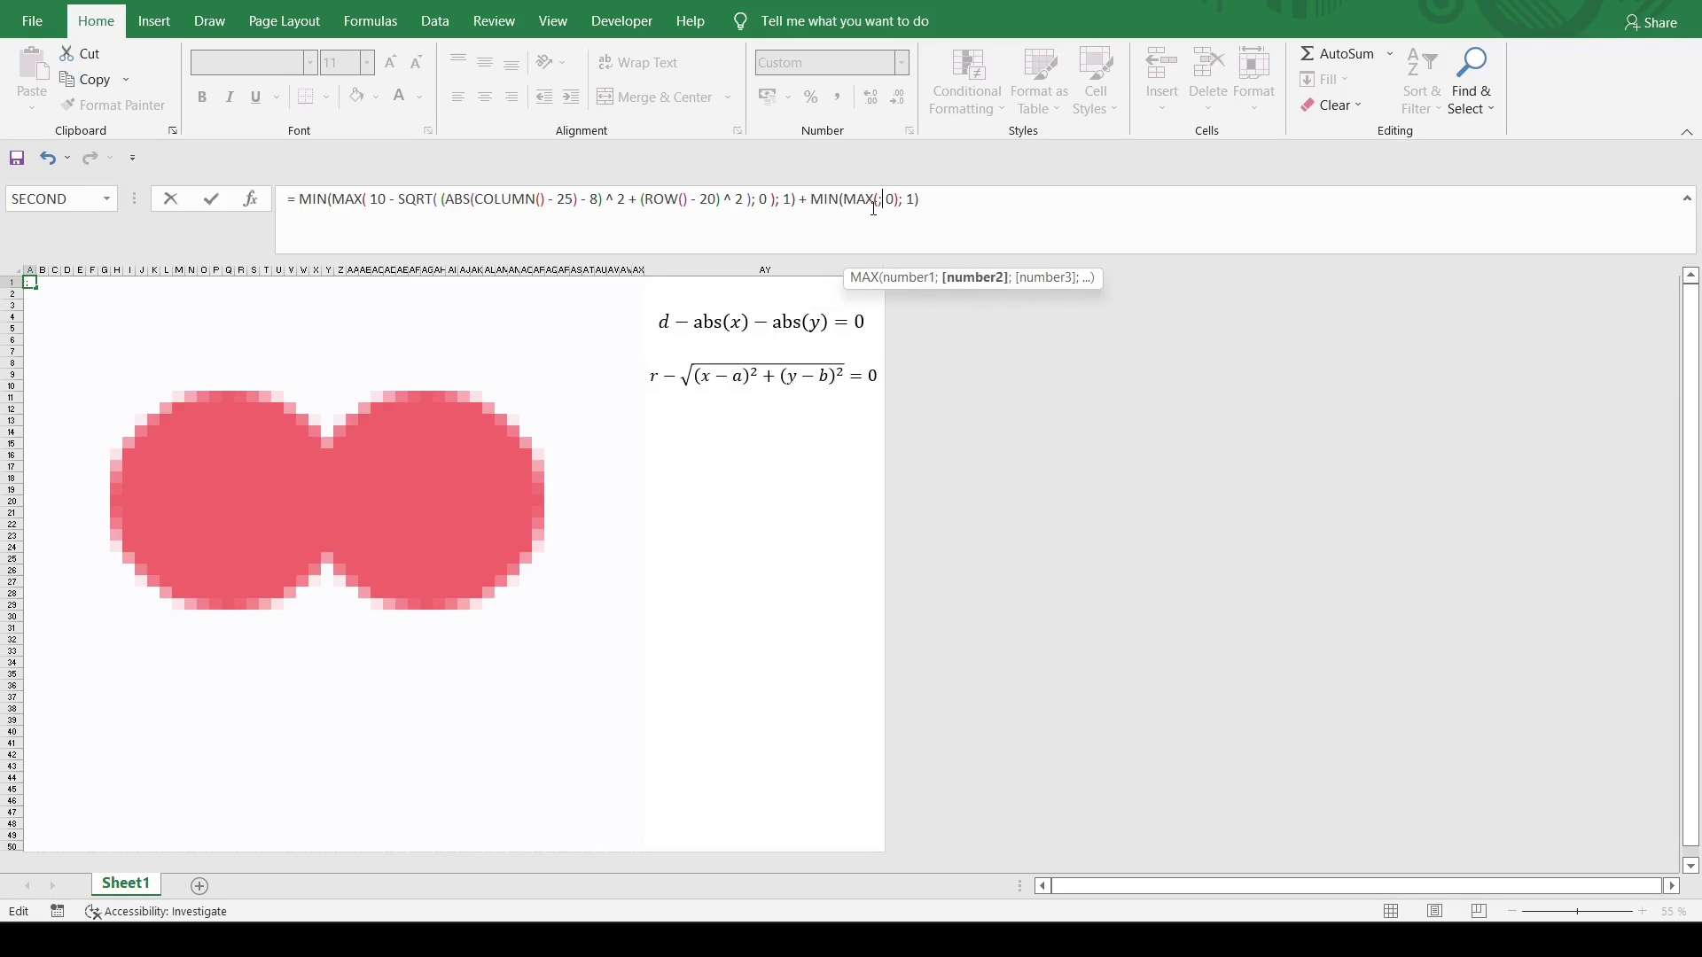
{"action": "key", "text": "Left"}
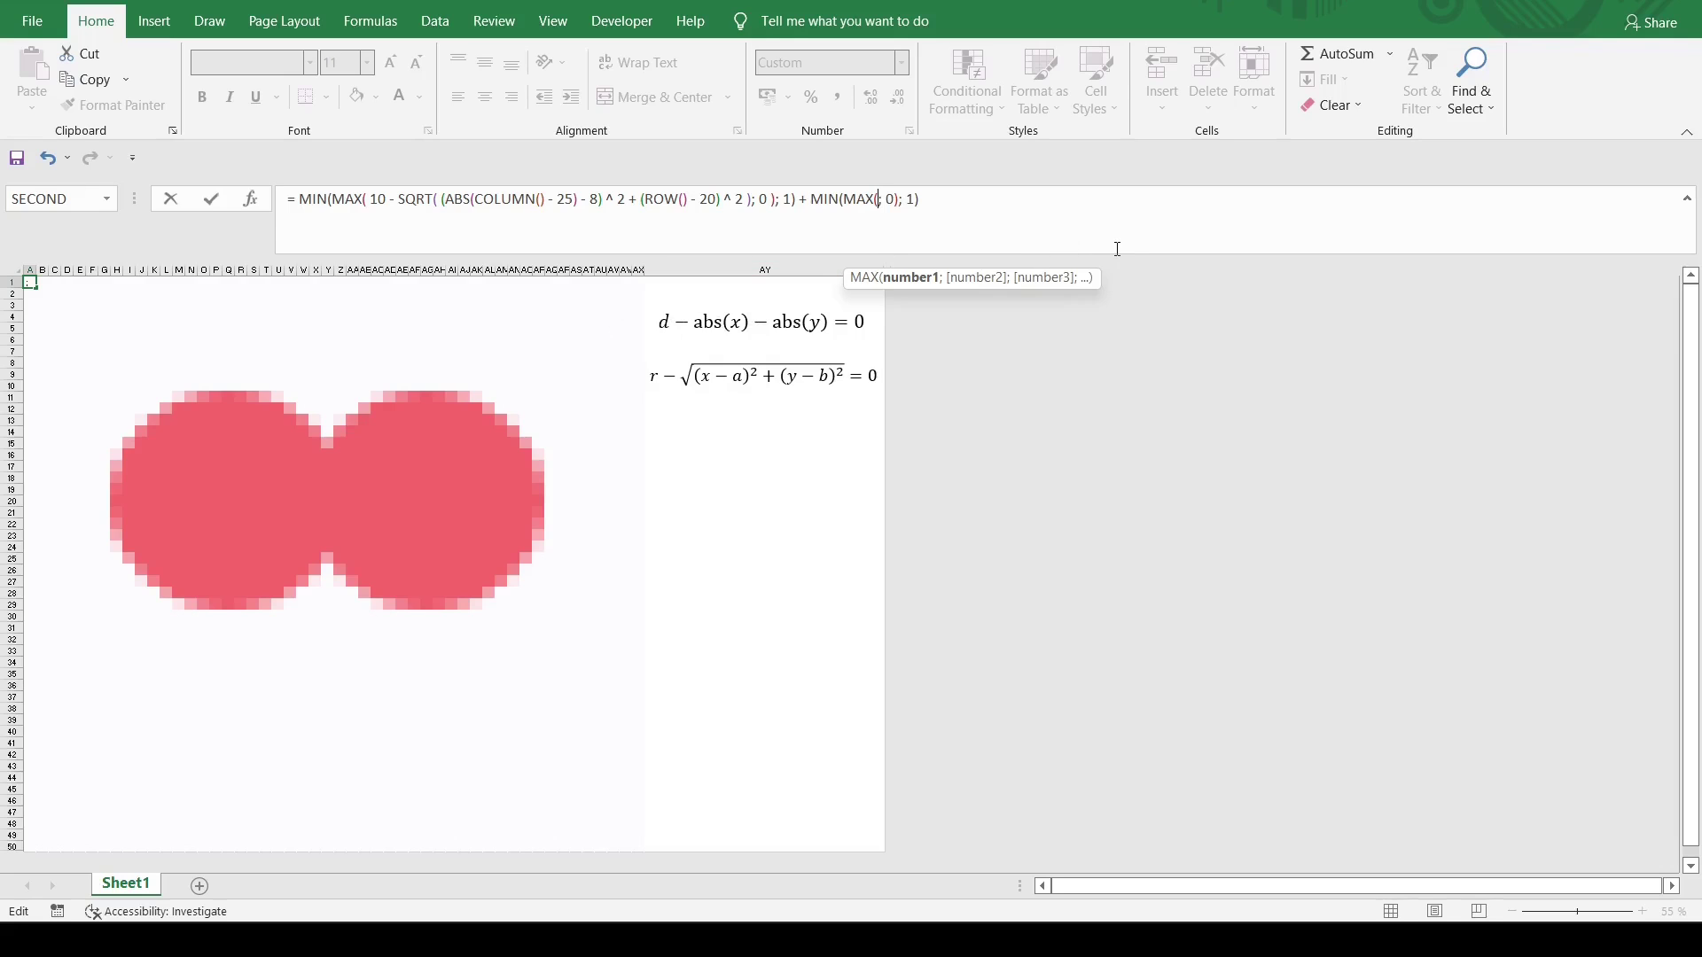
Complete the new MAX term in A1 with the diamond expression 5 - abs(column()-25) - abs(row()-25).
{"action": "type", "text": "5 - abs("}
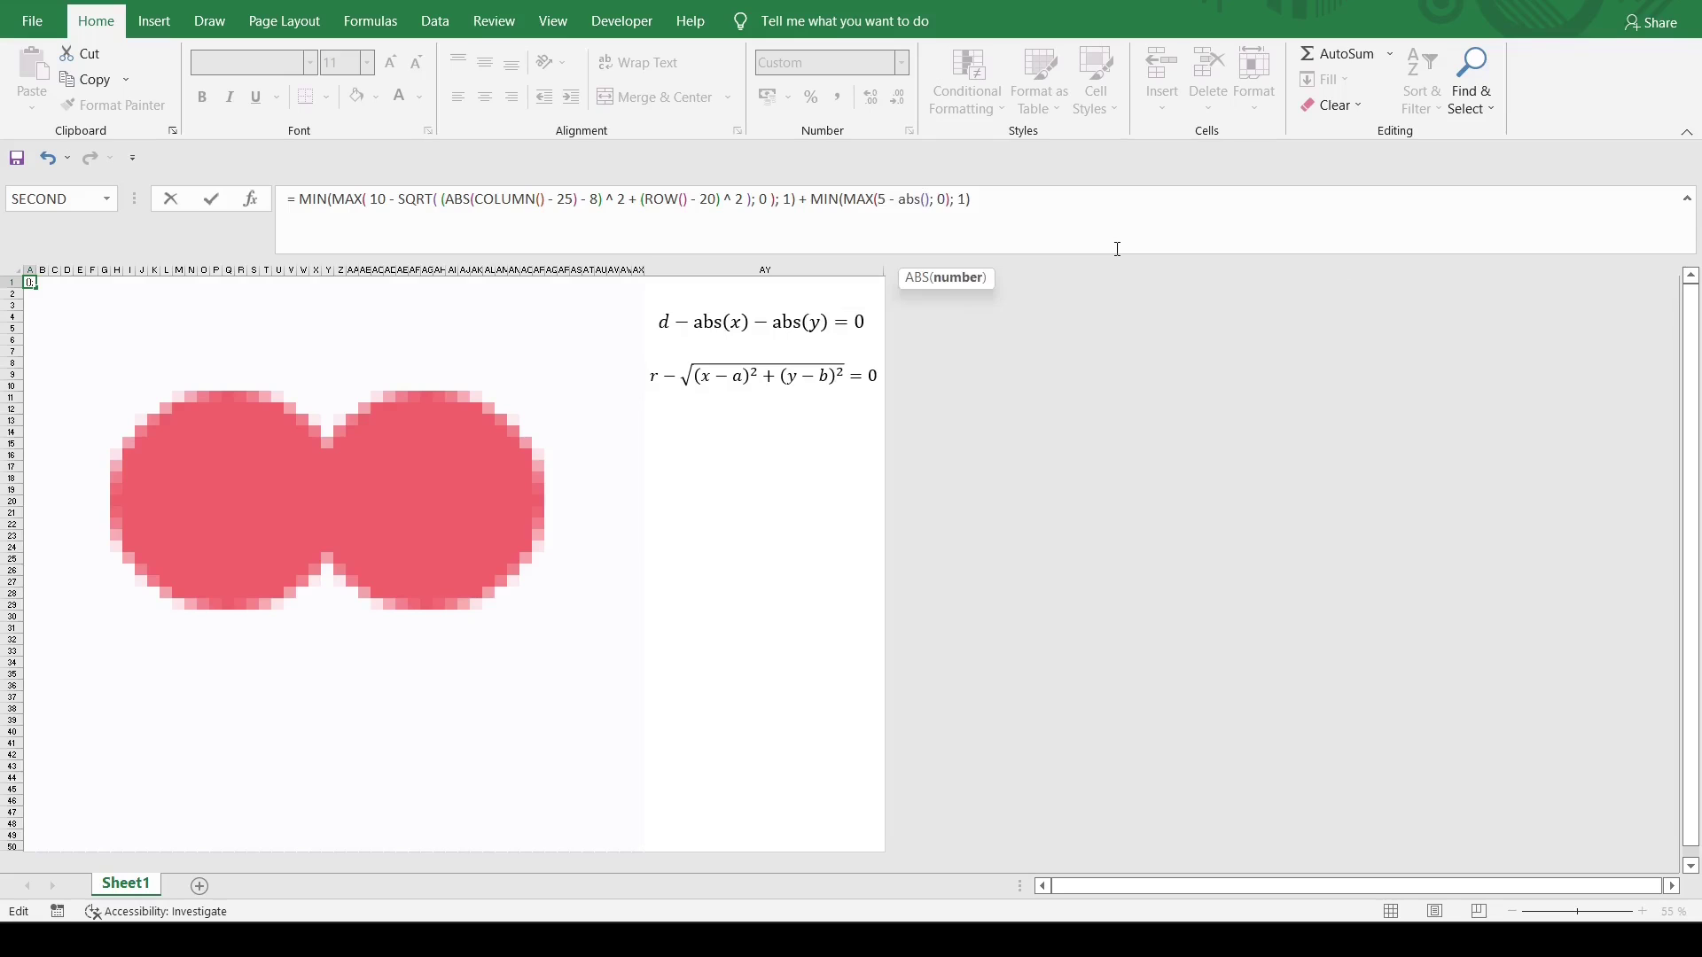
{"action": "type", "text": "colum"}
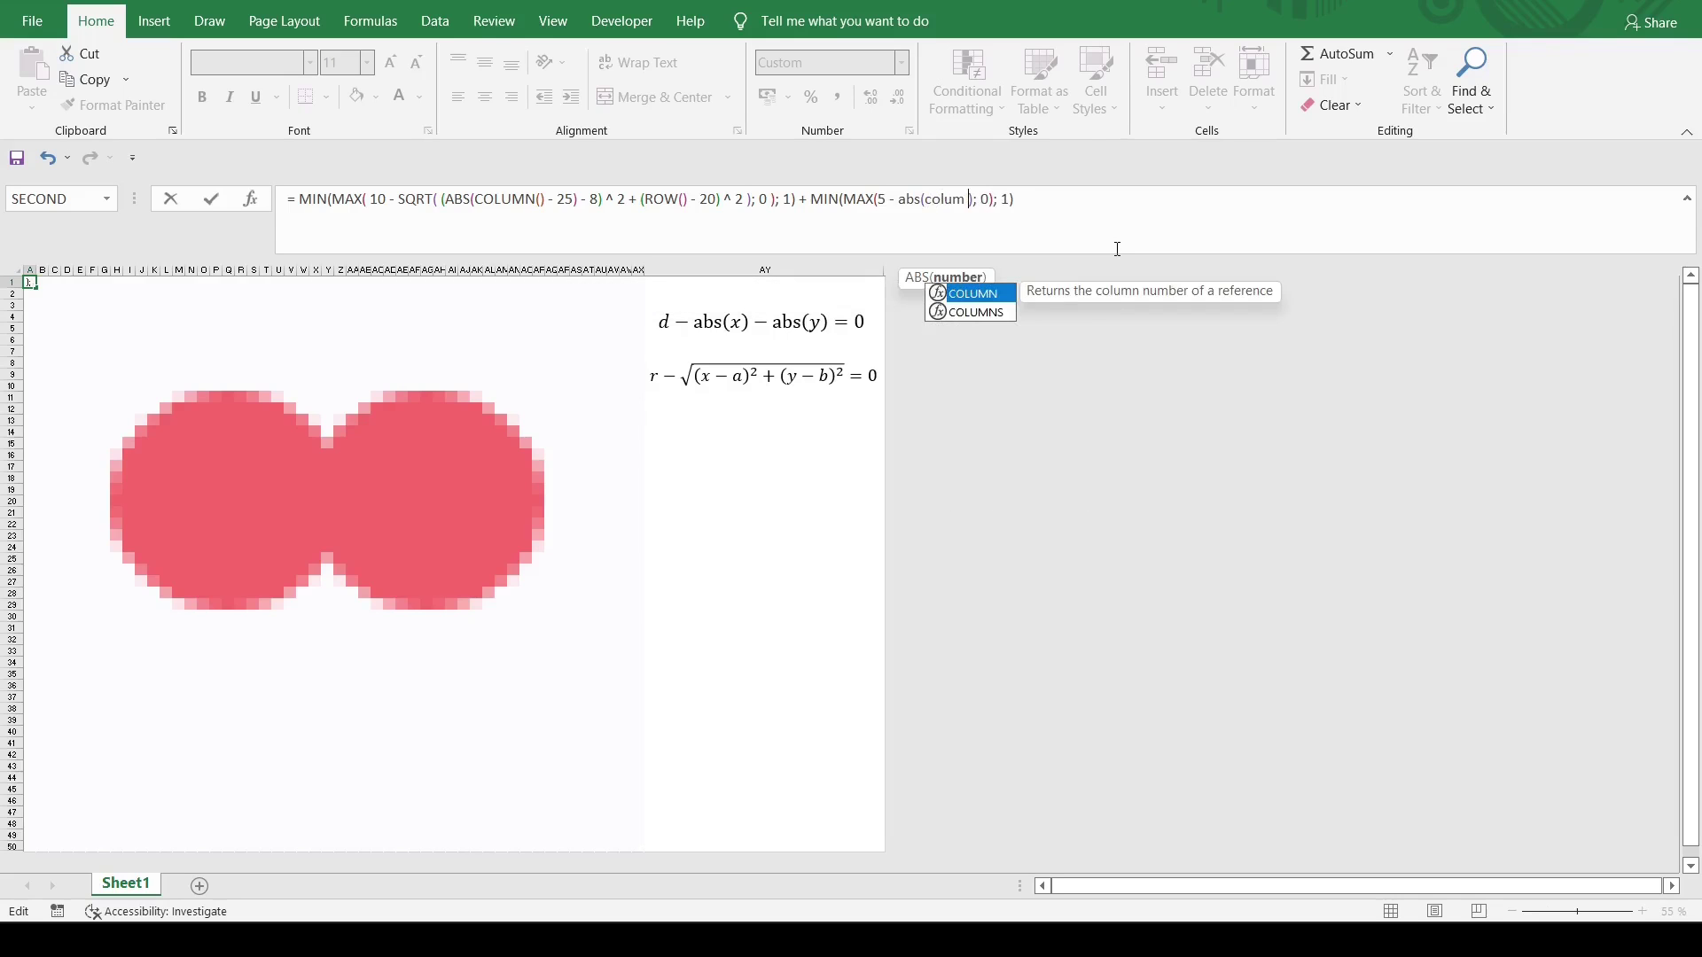
{"action": "type", "text": "n()"}
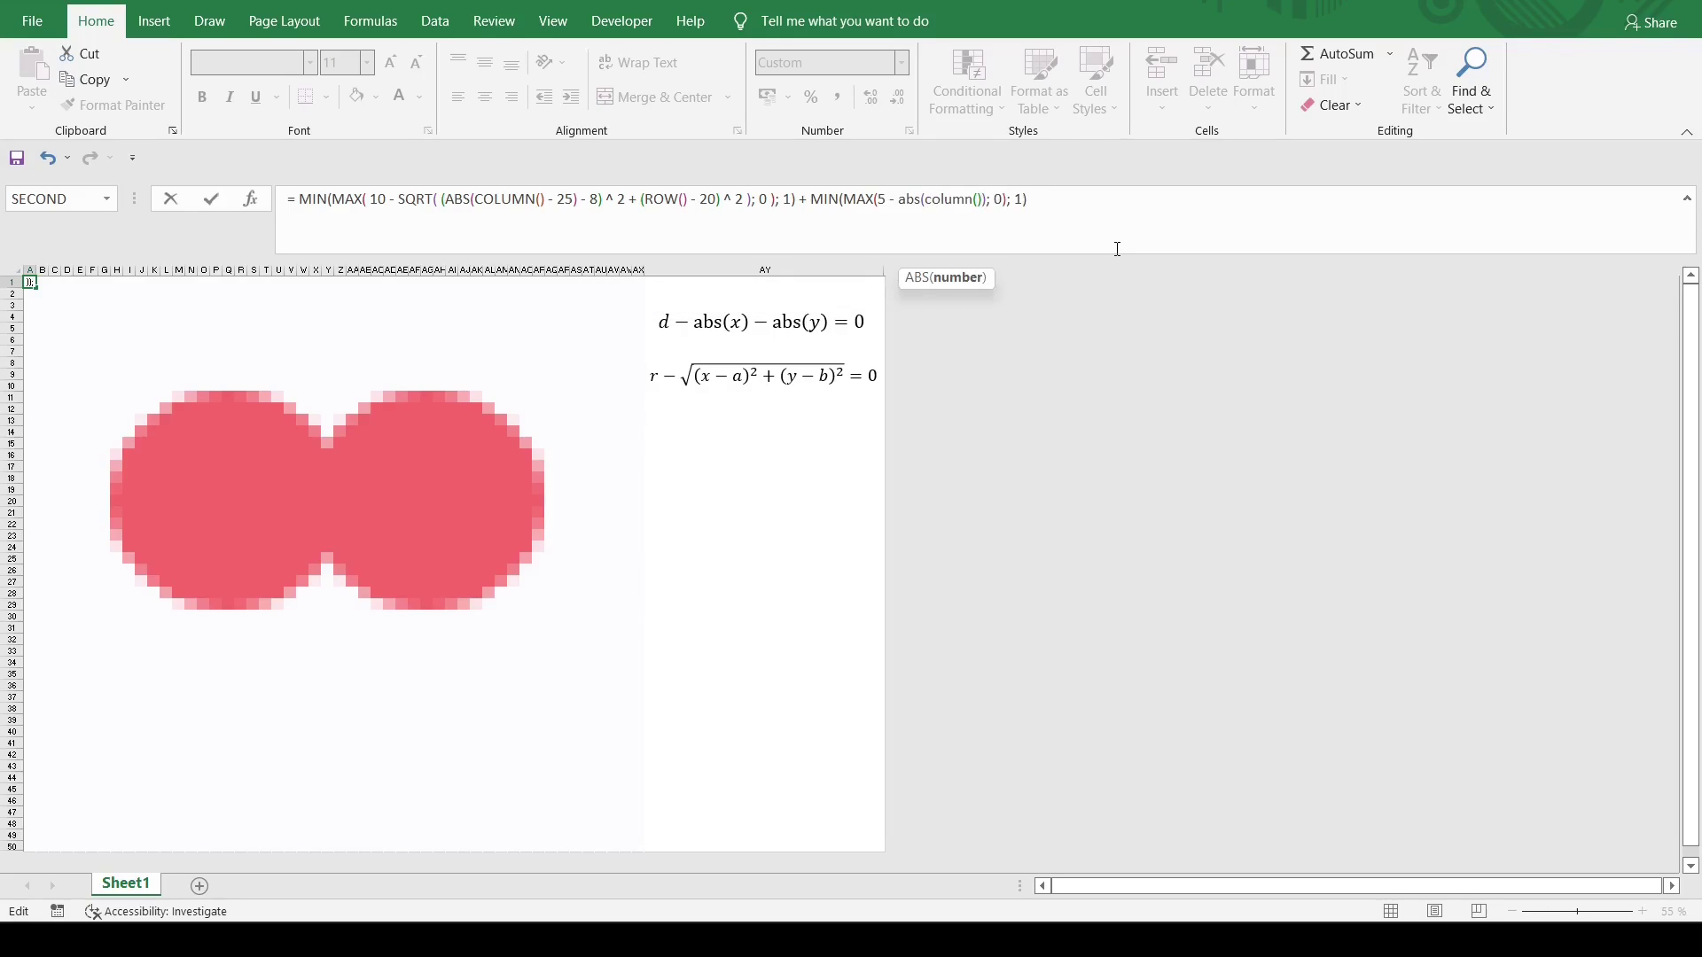
{"action": "type", "text": "-25) - a"}
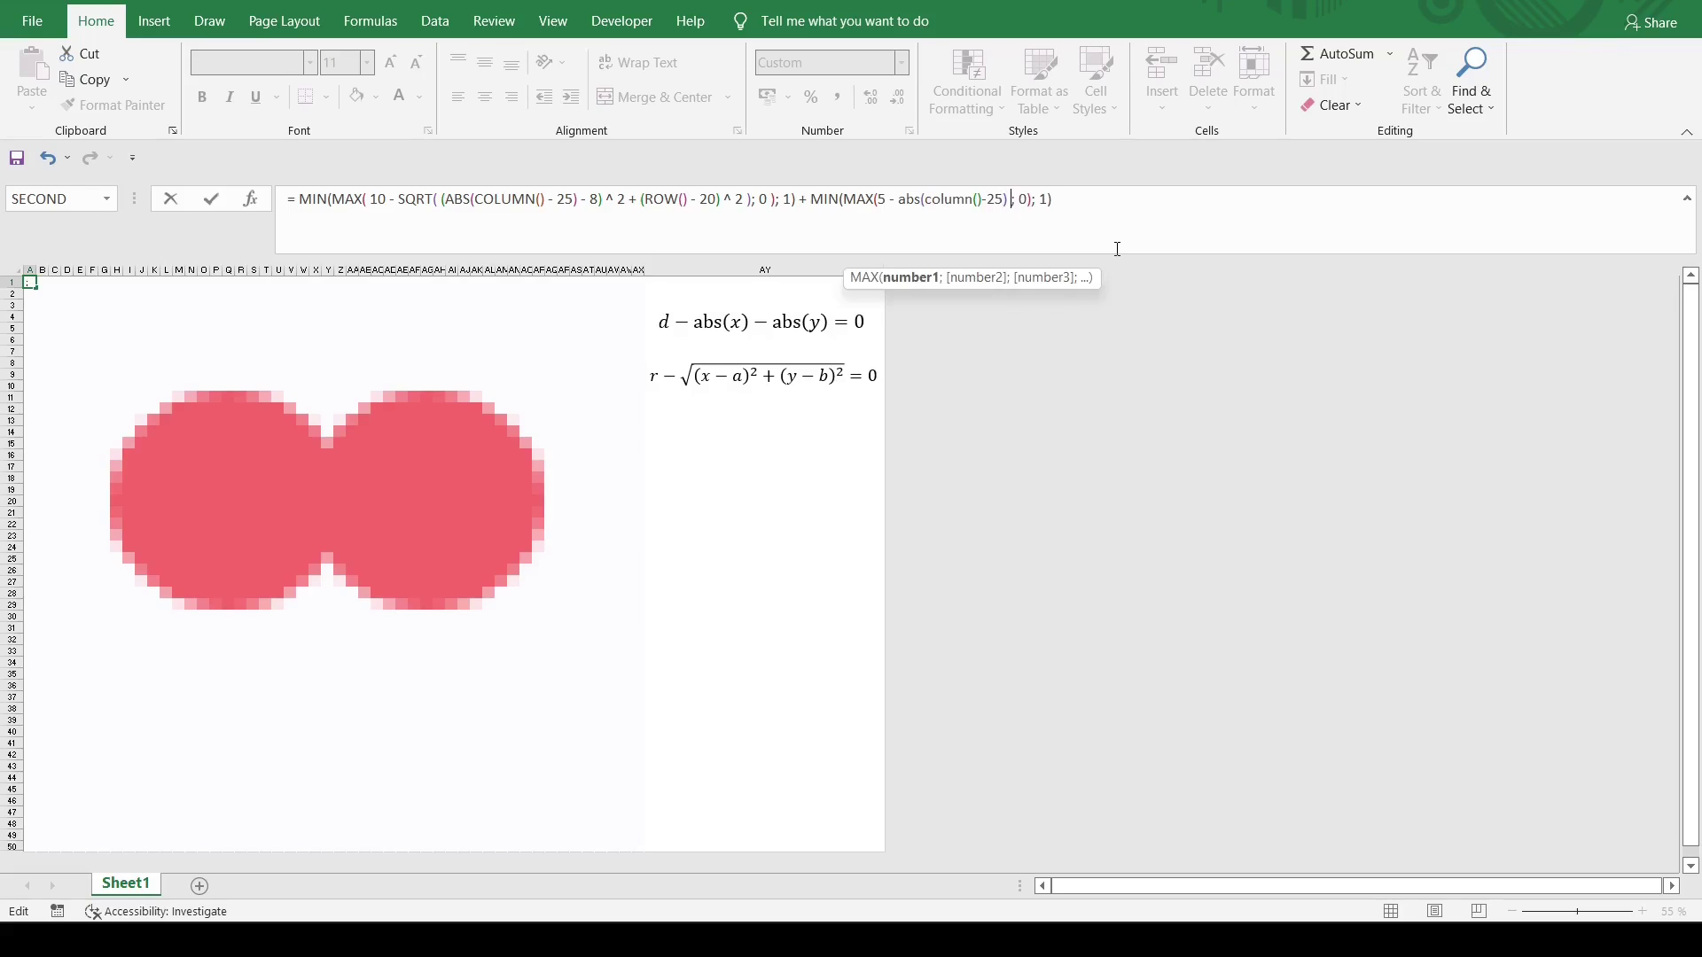
{"action": "type", "text": "bs("}
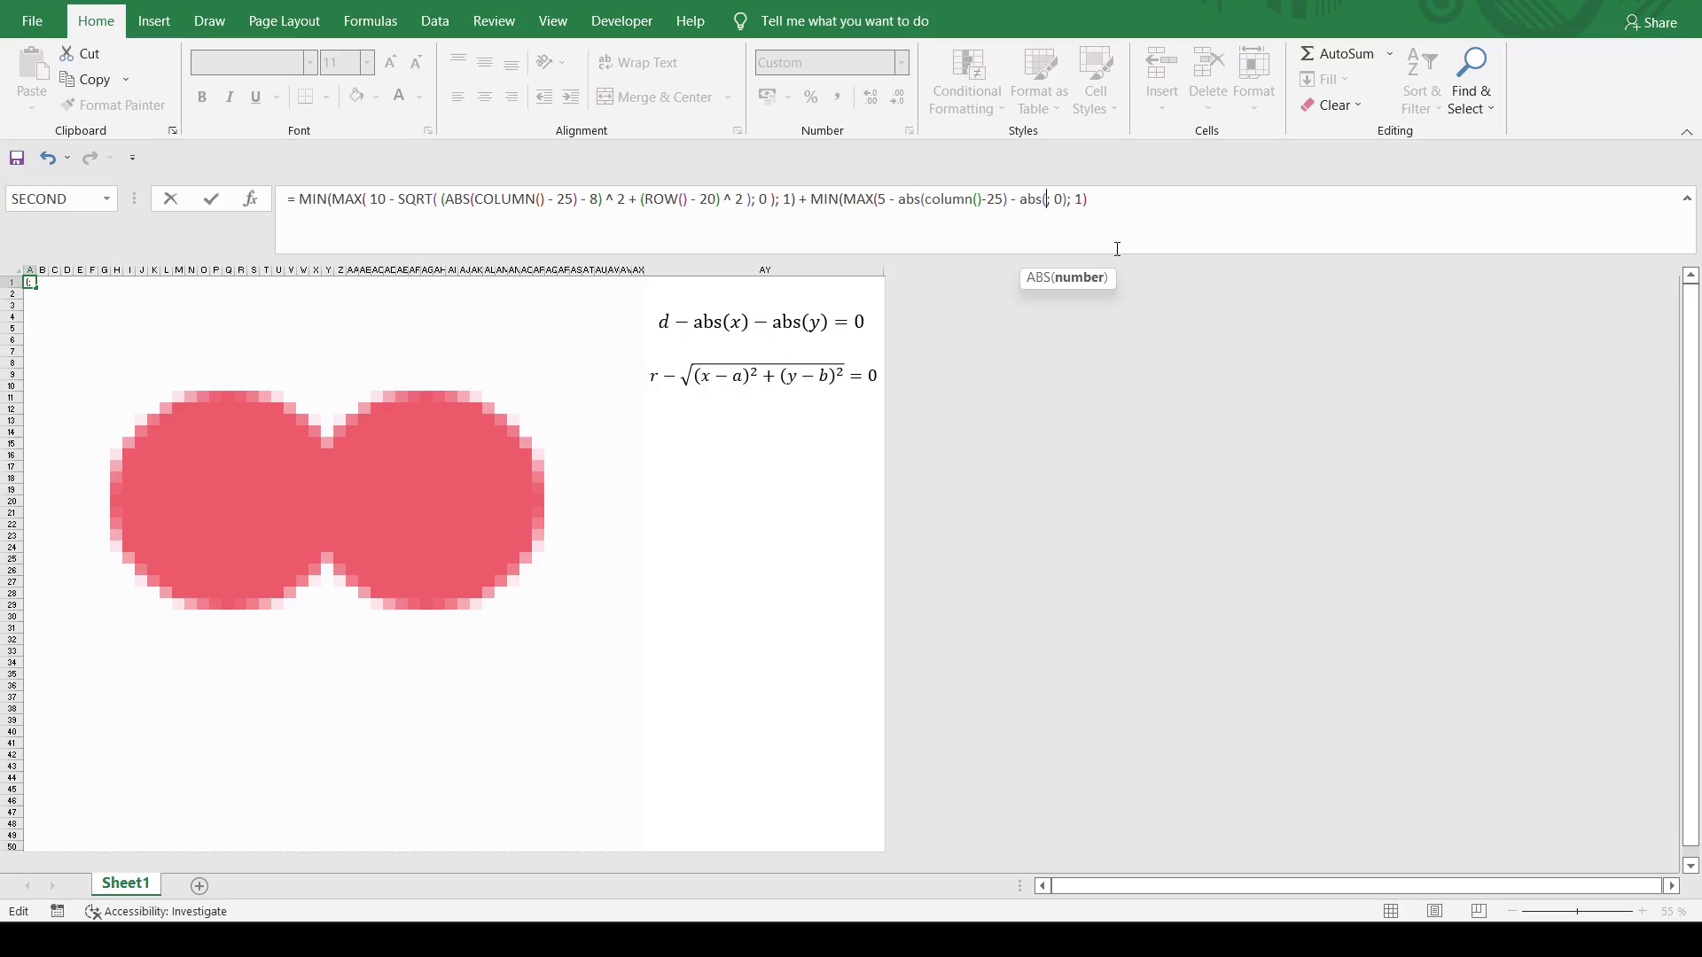
{"action": "type", "text": "row()-25)"}
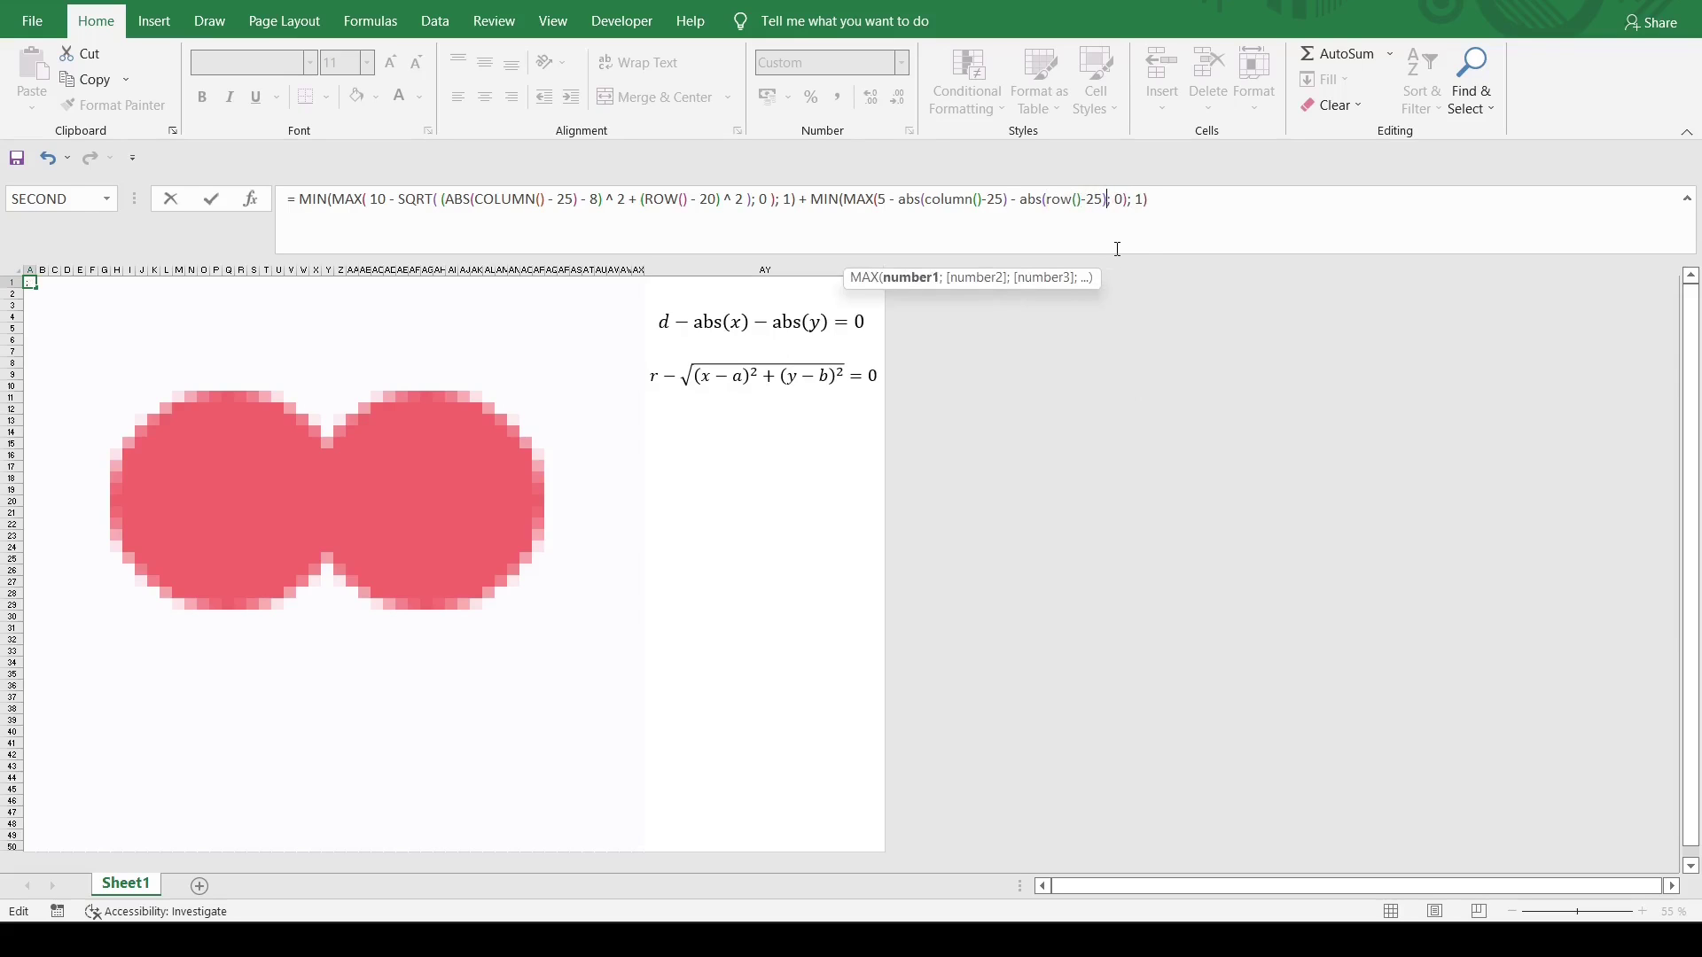
{"action": "key", "text": "Return"}
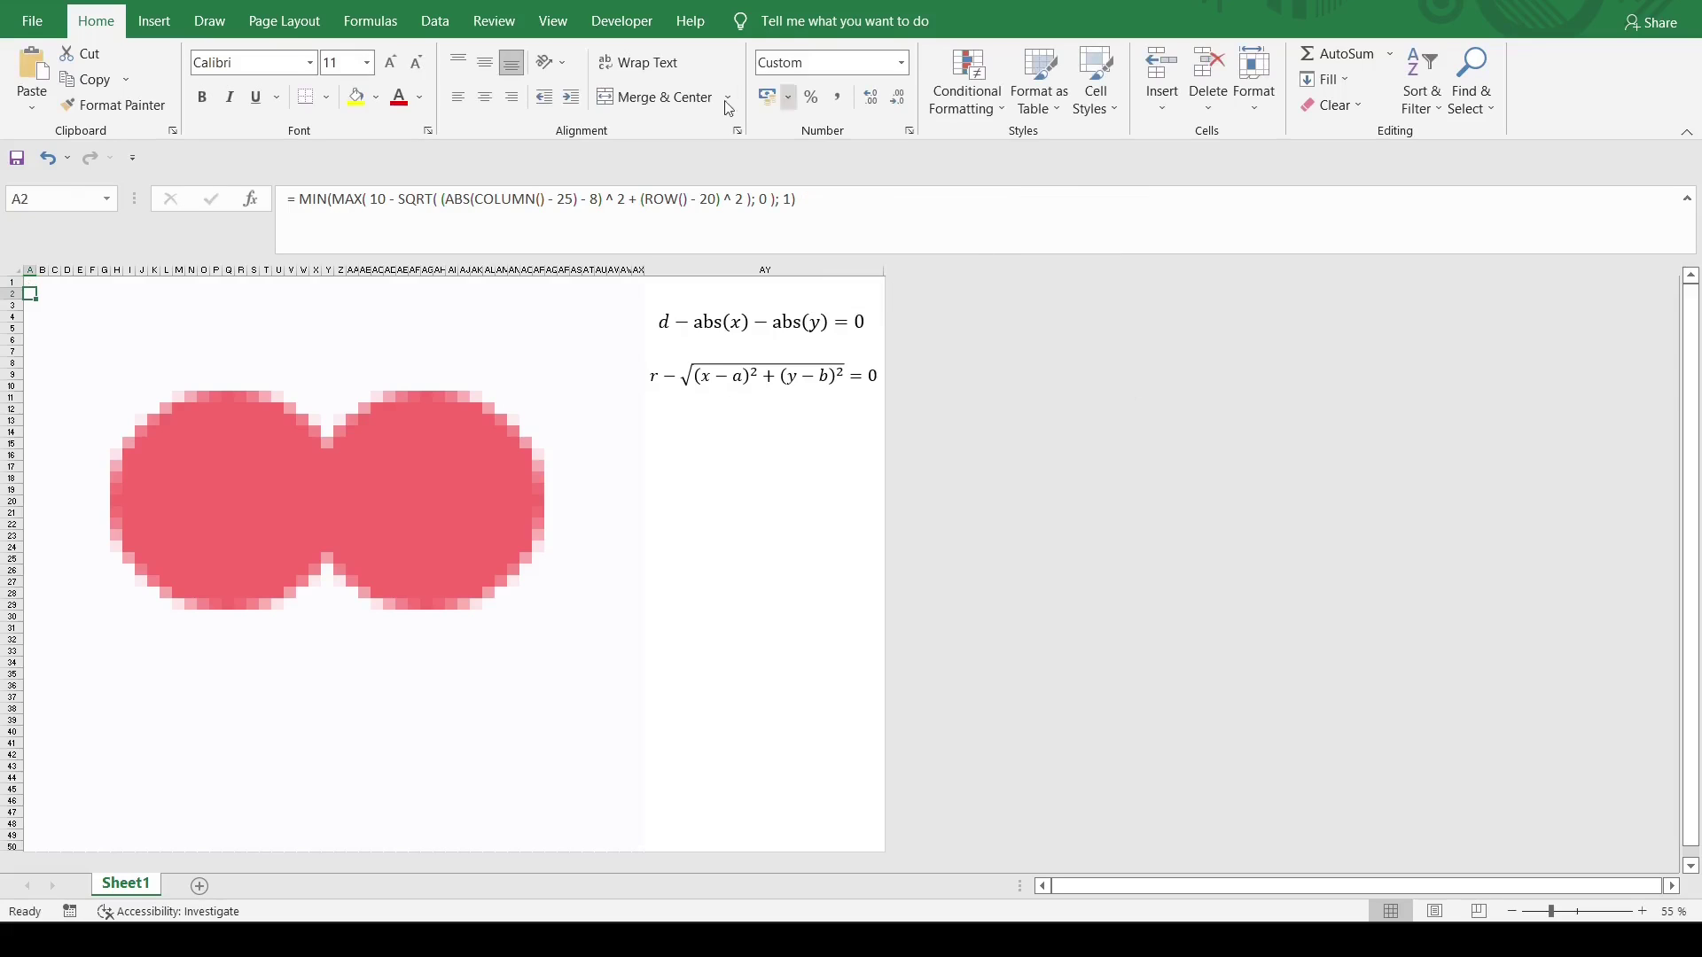
Fill the combined circle and diamond formula from A1 down and right across the grid A1:AX50.
{"action": "left_click_drag", "start_coordinate": [26, 282], "coordinate": [639, 847]}
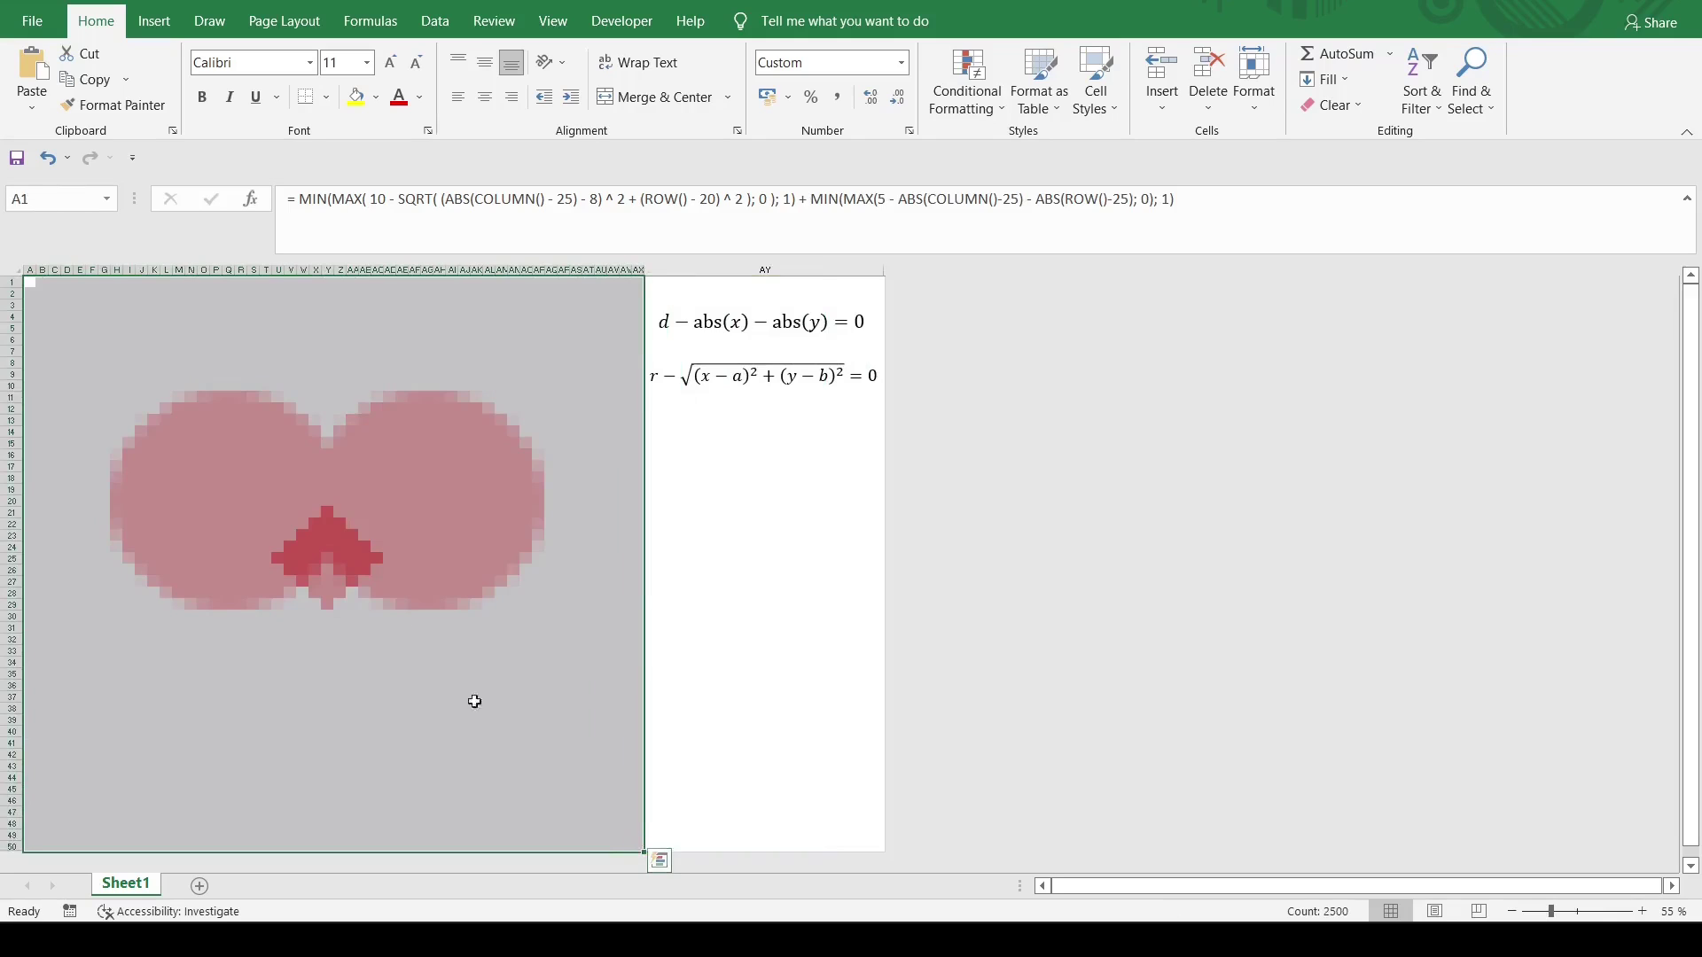
{"action": "left_click", "coordinate": [387, 603]}
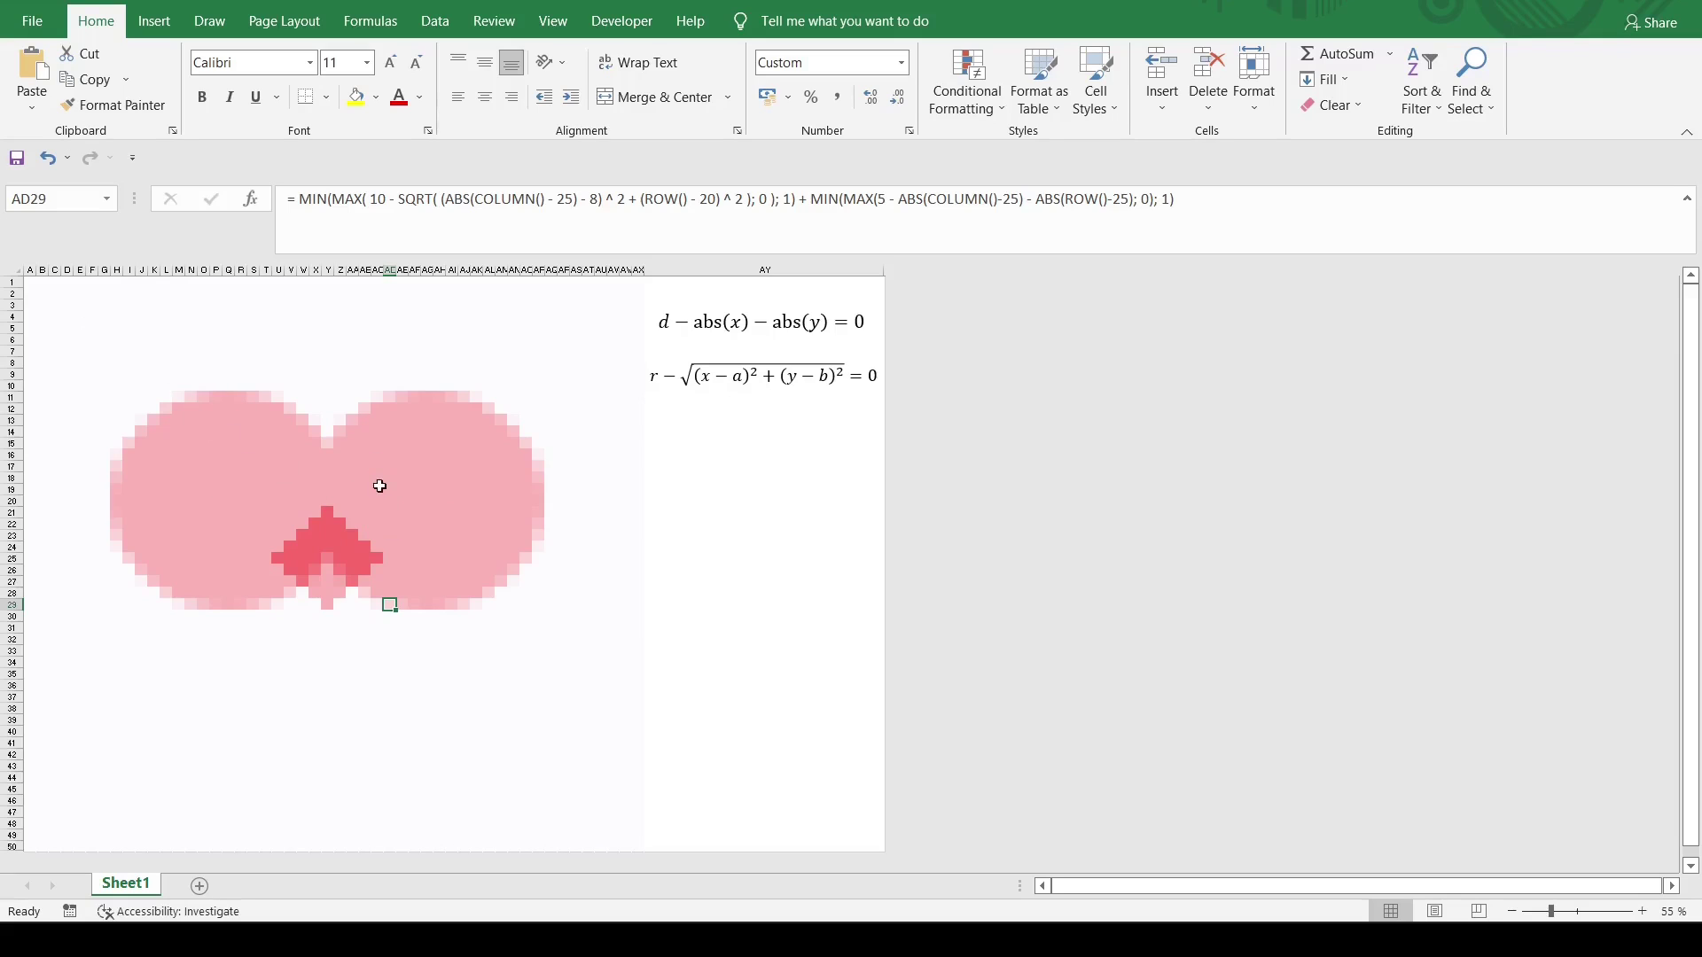
Set the diamond size constant in the second MAX term of the A1 formula to 15.
{"action": "left_click", "coordinate": [29, 282]}
{"action": "left_click", "coordinate": [889, 199]}
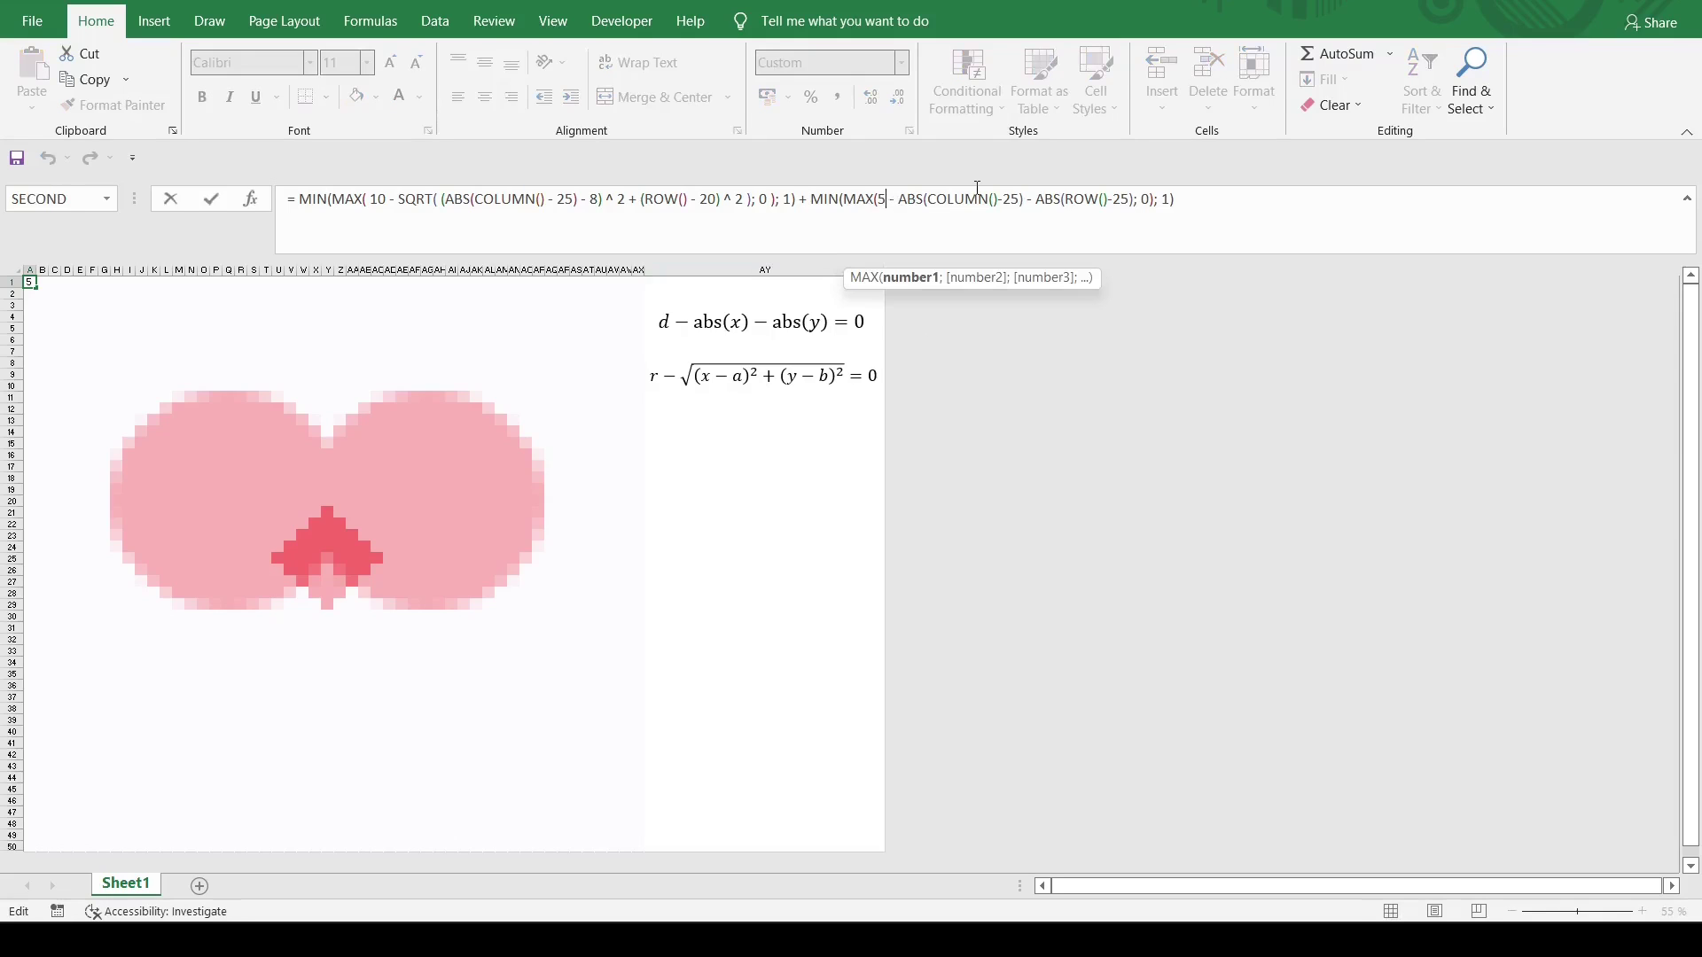
{"action": "type", "text": "1"}
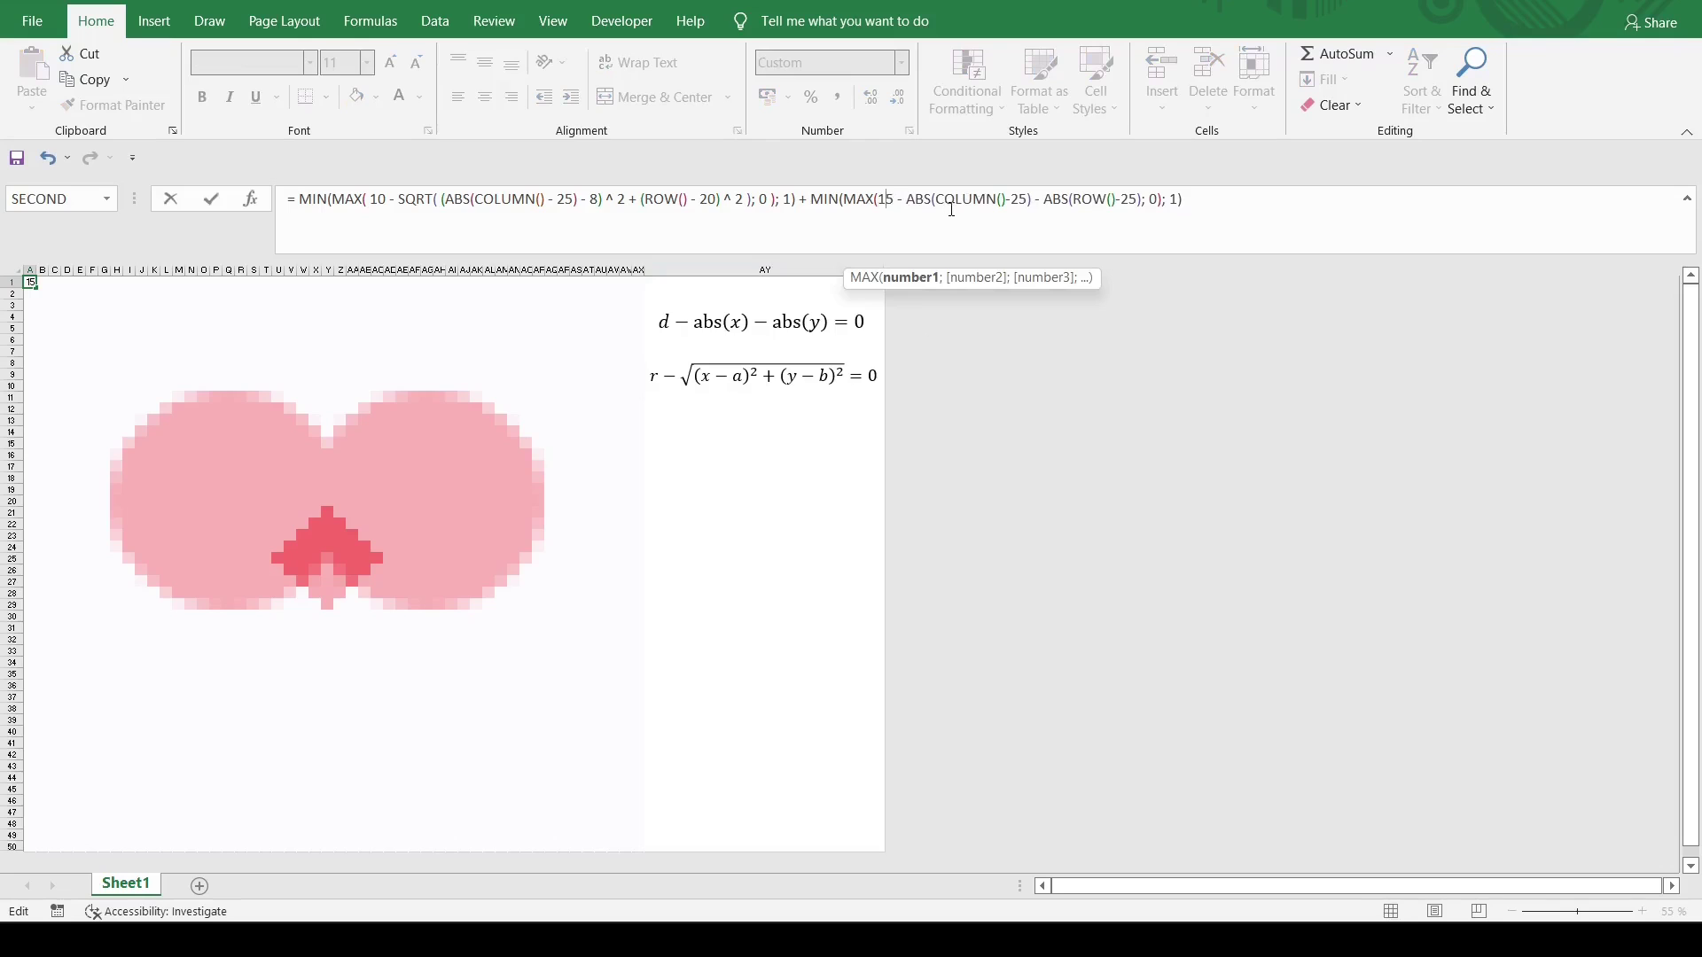
{"action": "left_click", "coordinate": [1028, 202]}
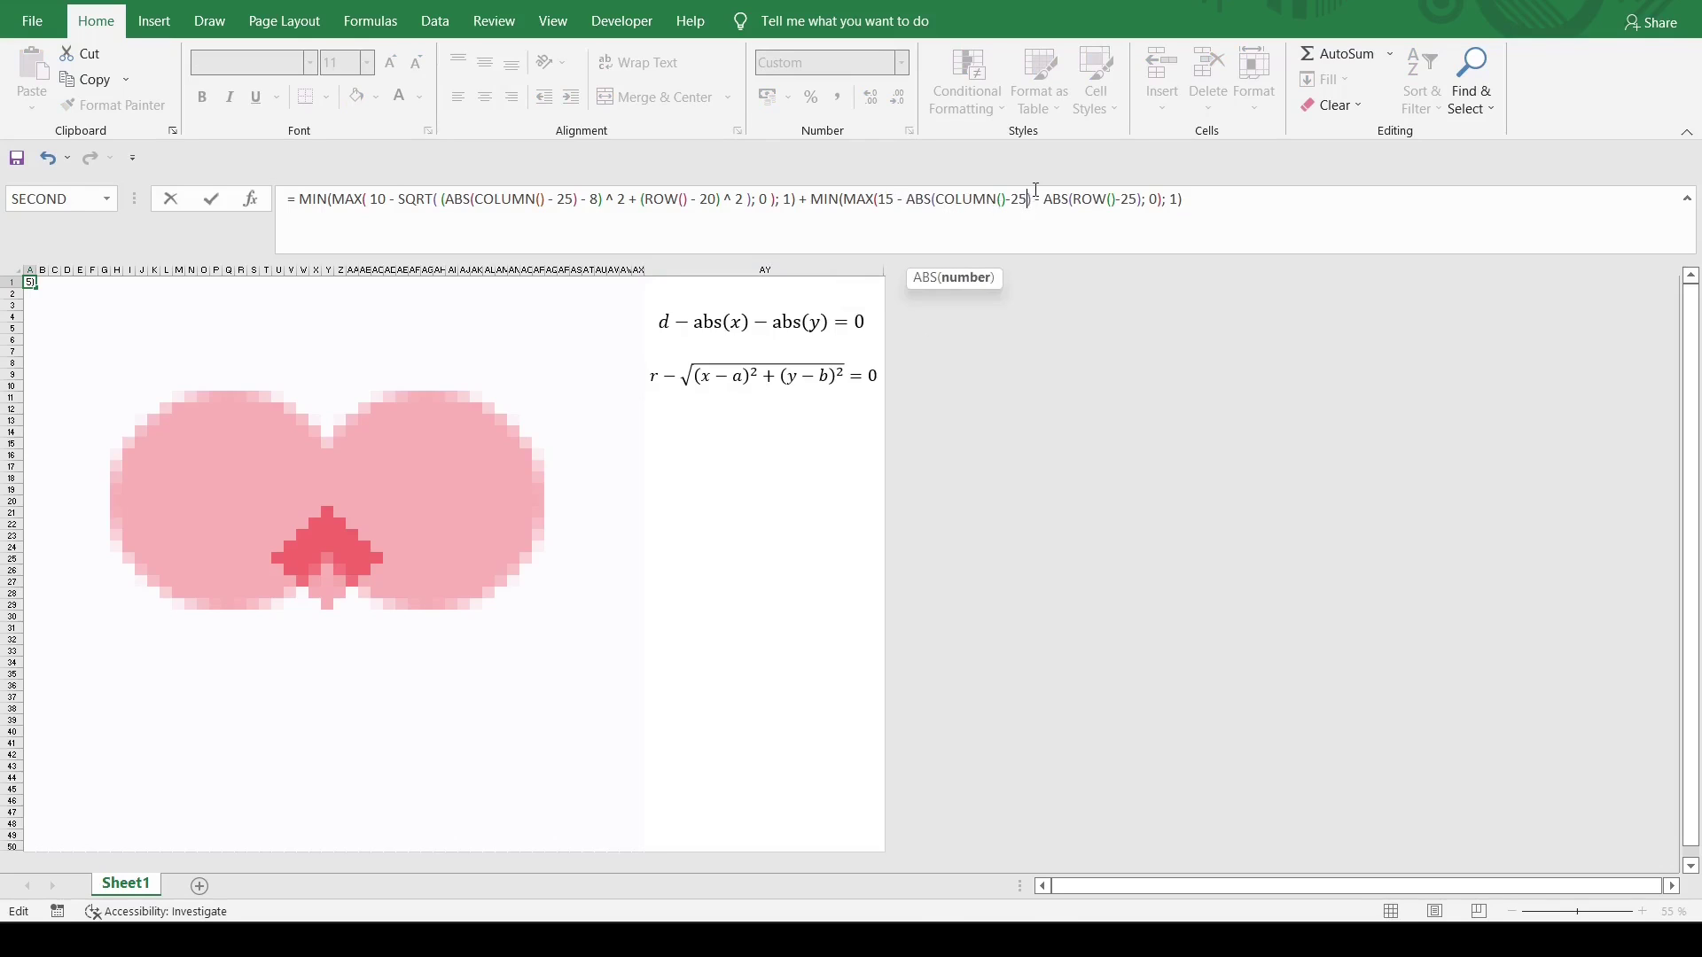
{"action": "key", "text": "BackSpace"}
{"action": "type", "text": "7"}
{"action": "key", "text": "Return"}
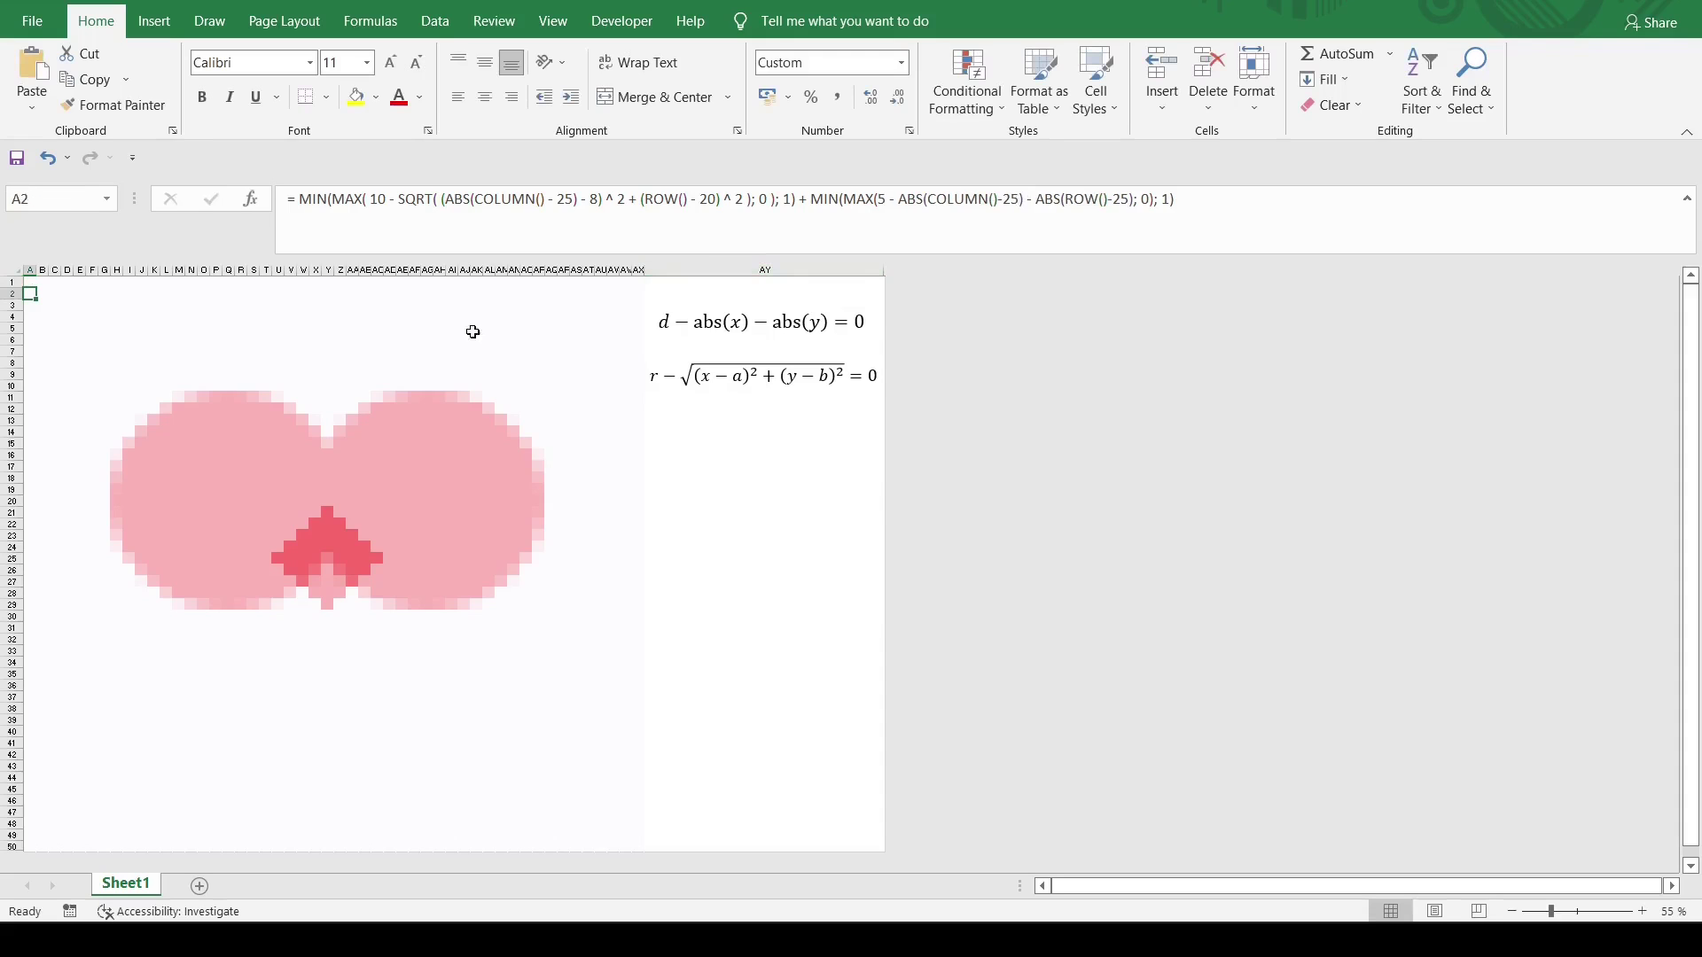
{"action": "left_click", "coordinate": [29, 281]}
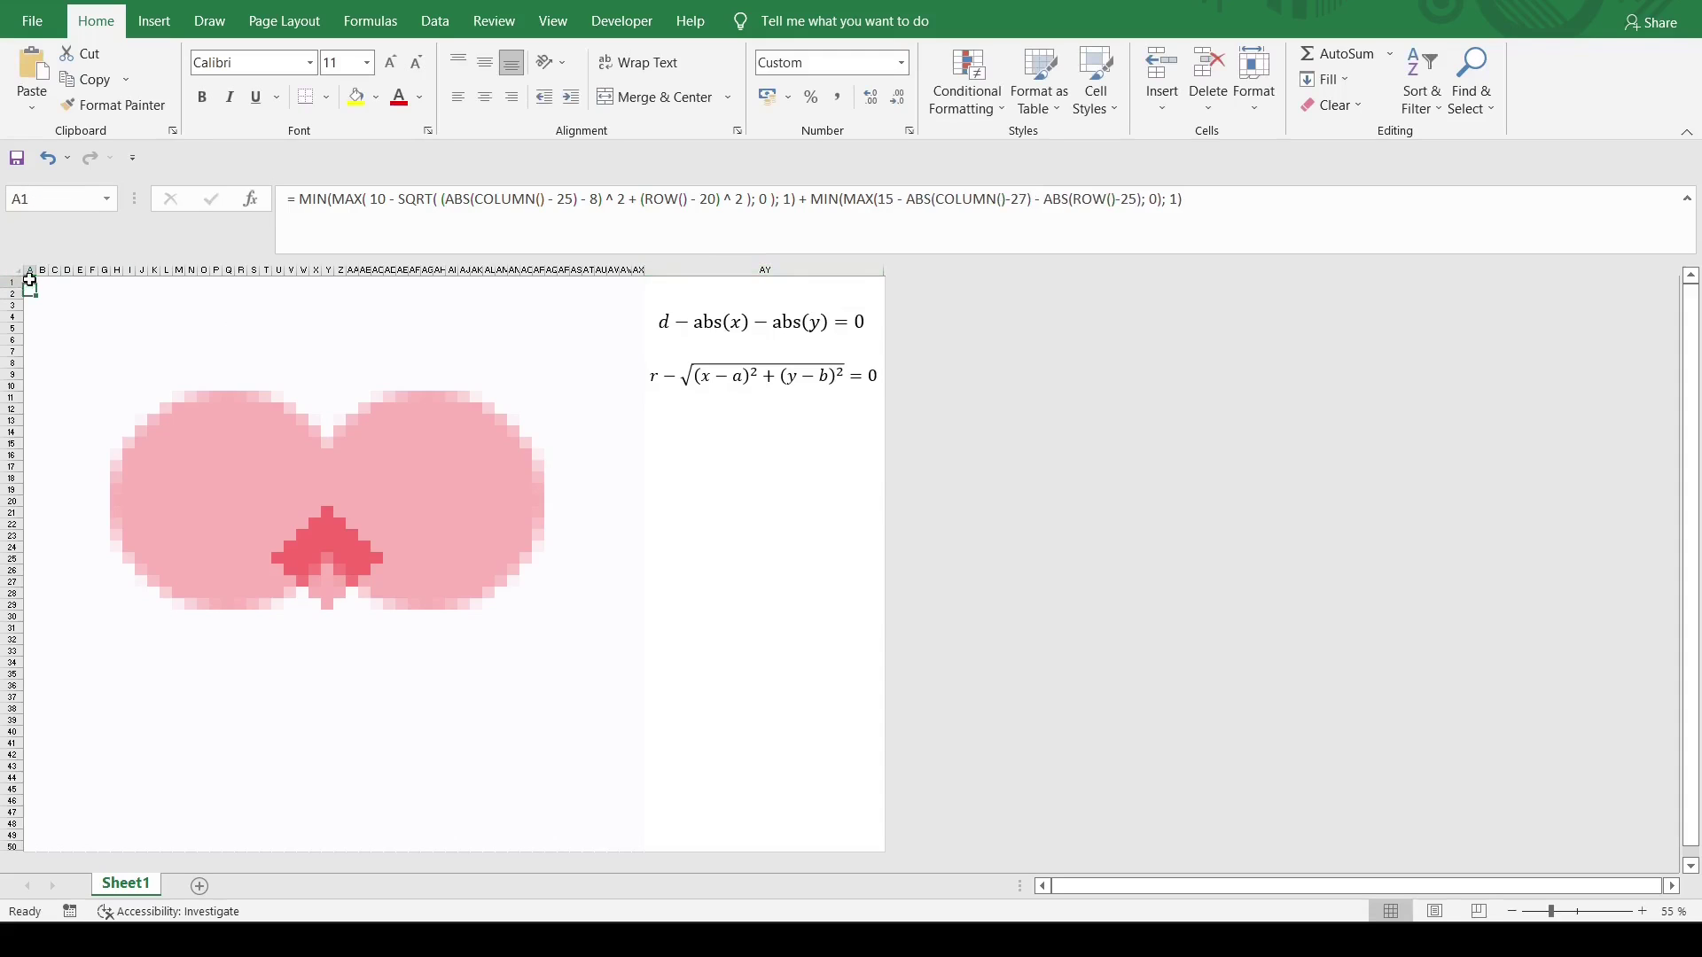
{"action": "left_click", "coordinate": [1028, 202]}
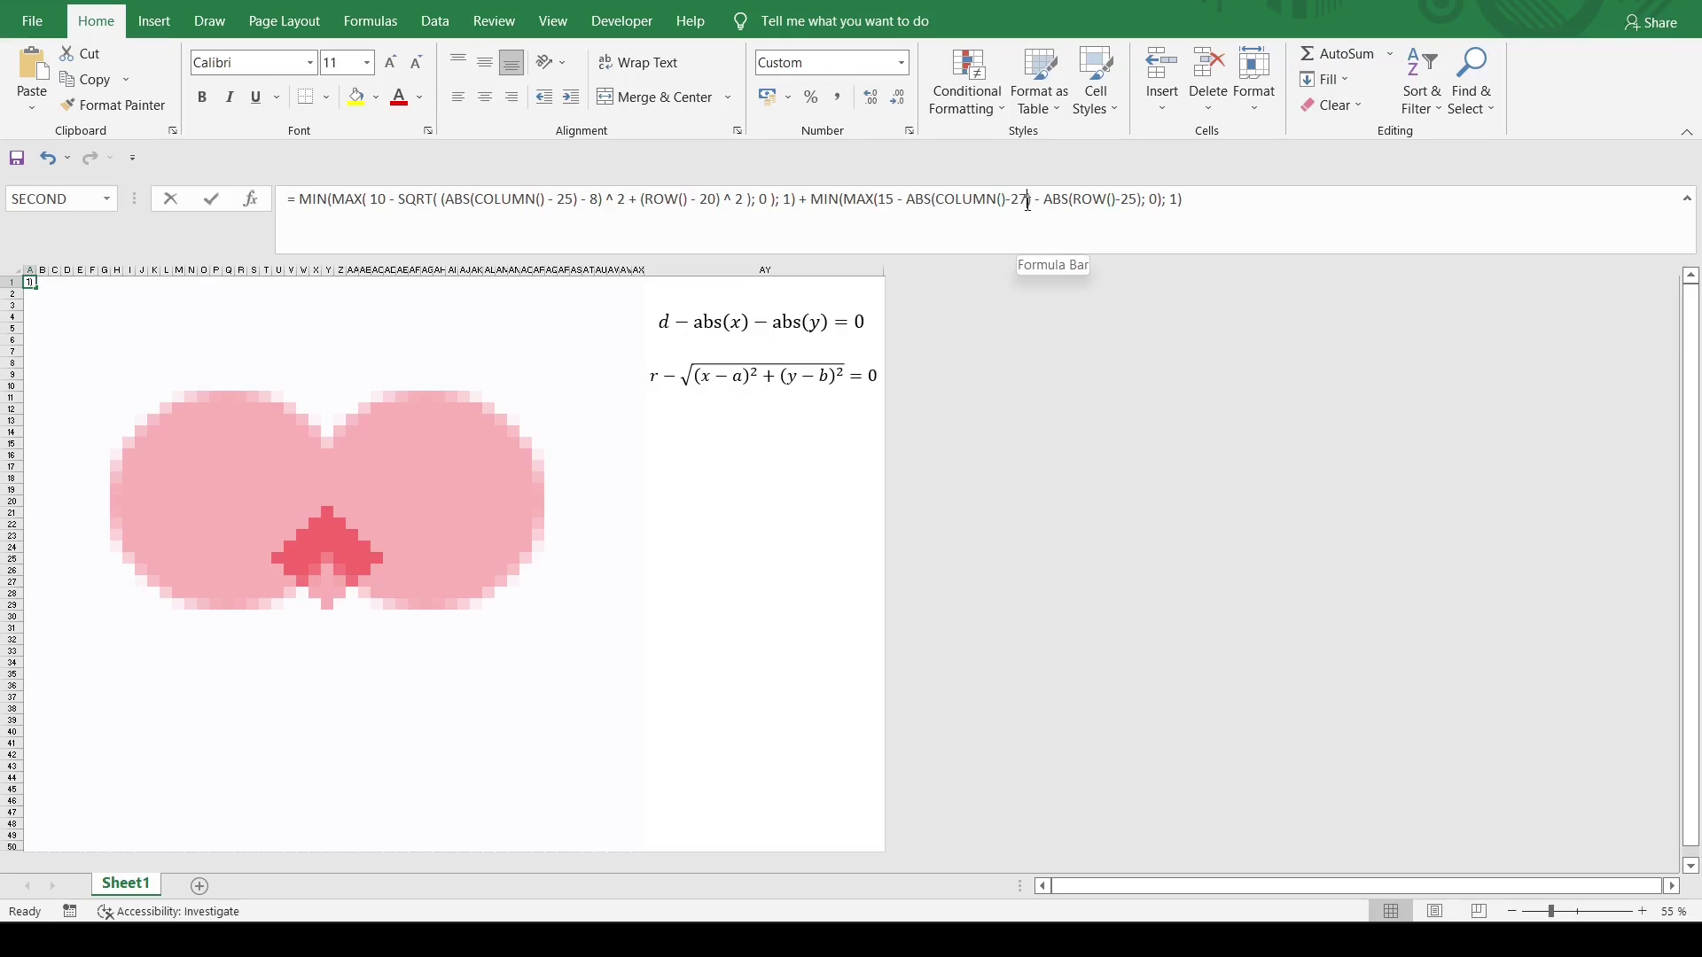
{"action": "key", "text": "BackSpace"}
{"action": "type", "text": "5"}
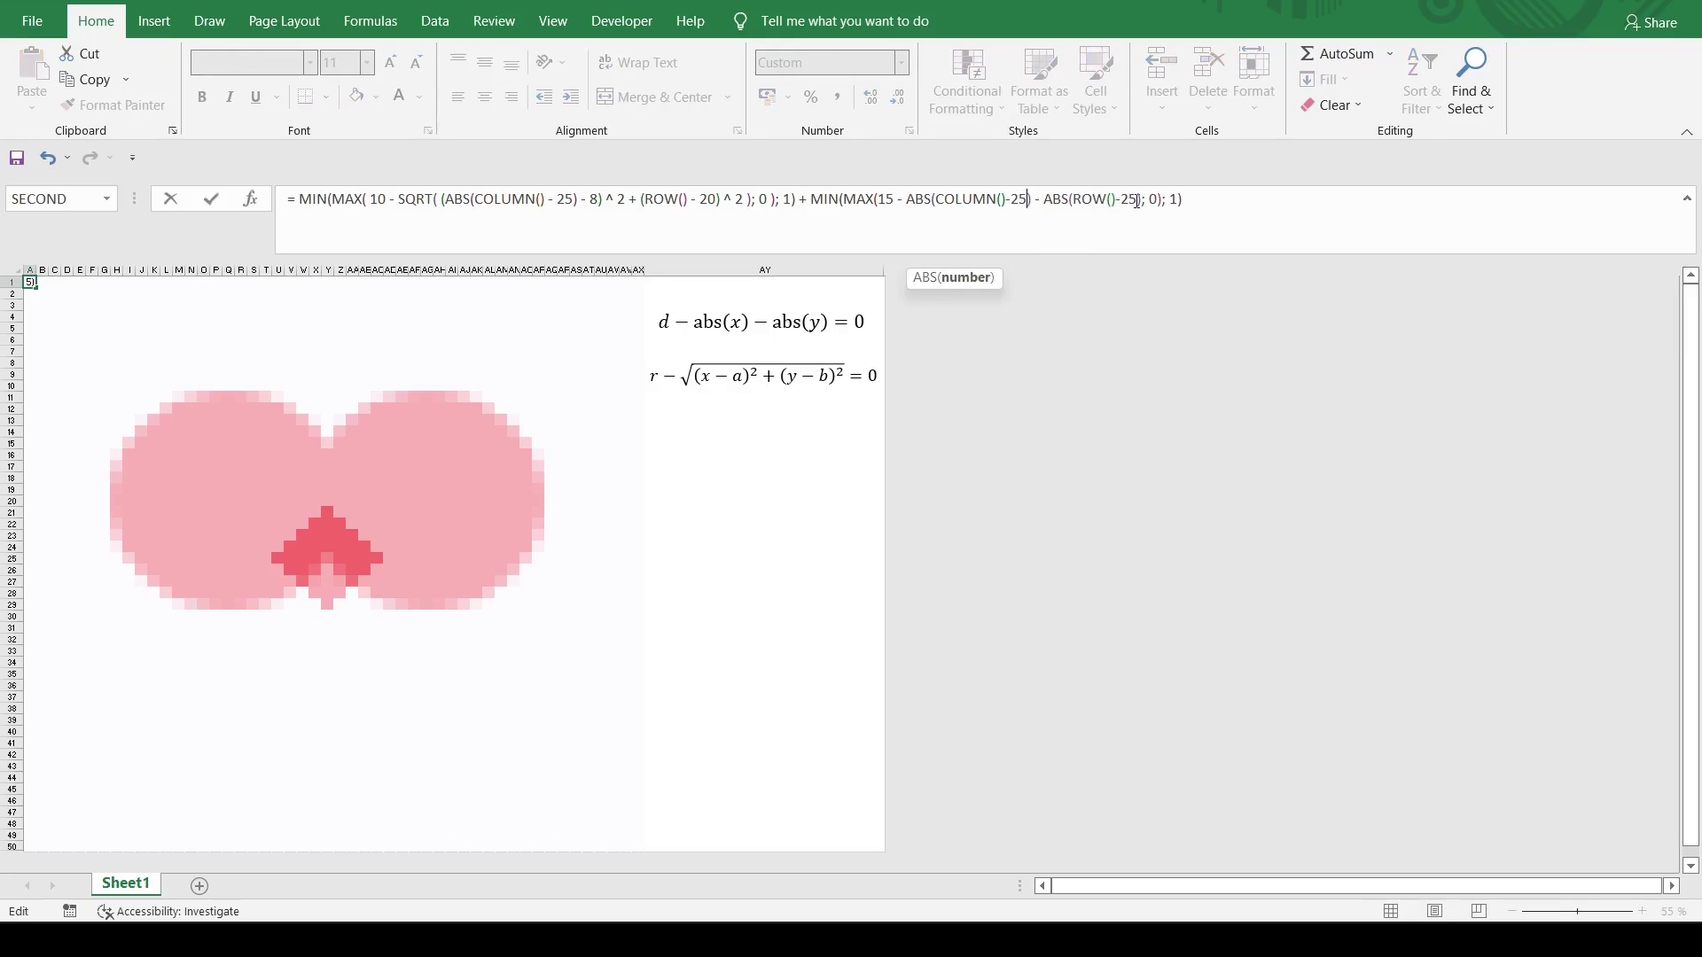
Set the row offset in the diamond term of the A1 formula to 27 and commit the formula.
{"action": "left_click", "coordinate": [1138, 202]}
{"action": "key", "text": "BackSpace"}
{"action": "type", "text": "5"}
{"action": "key", "text": "Return"}
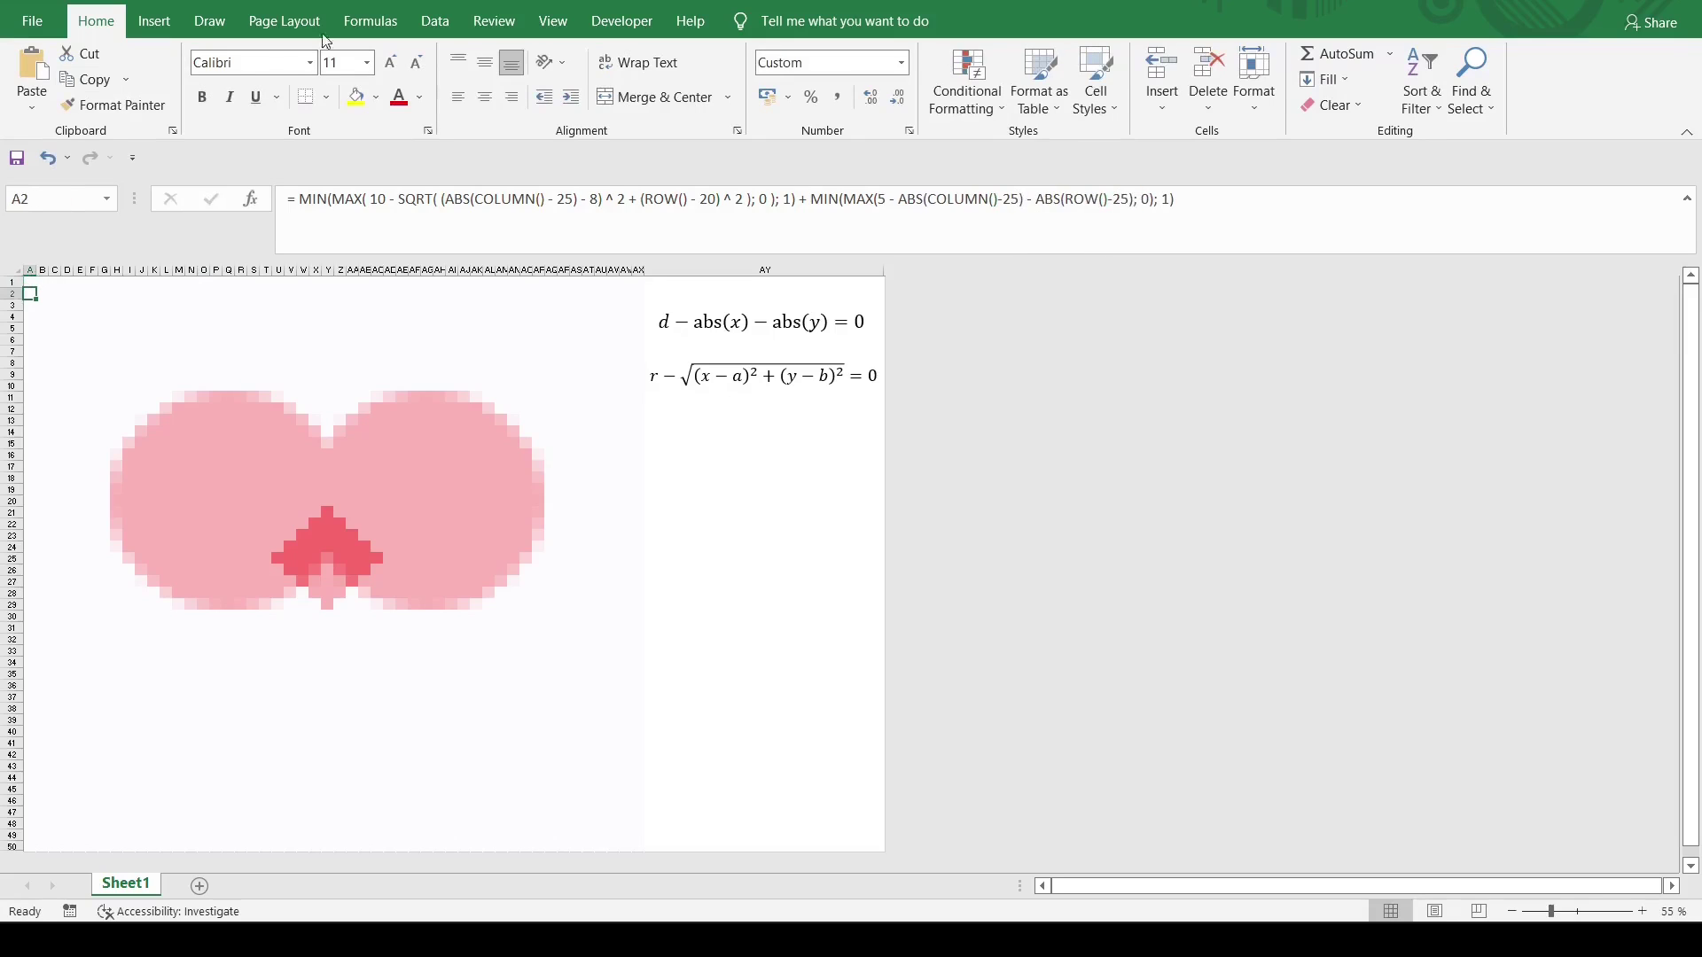
Fill the formula with the enlarged, shifted diamond from A1 down and right across A1:AX50.
{"action": "left_click_drag", "start_coordinate": [29, 281], "coordinate": [637, 844]}
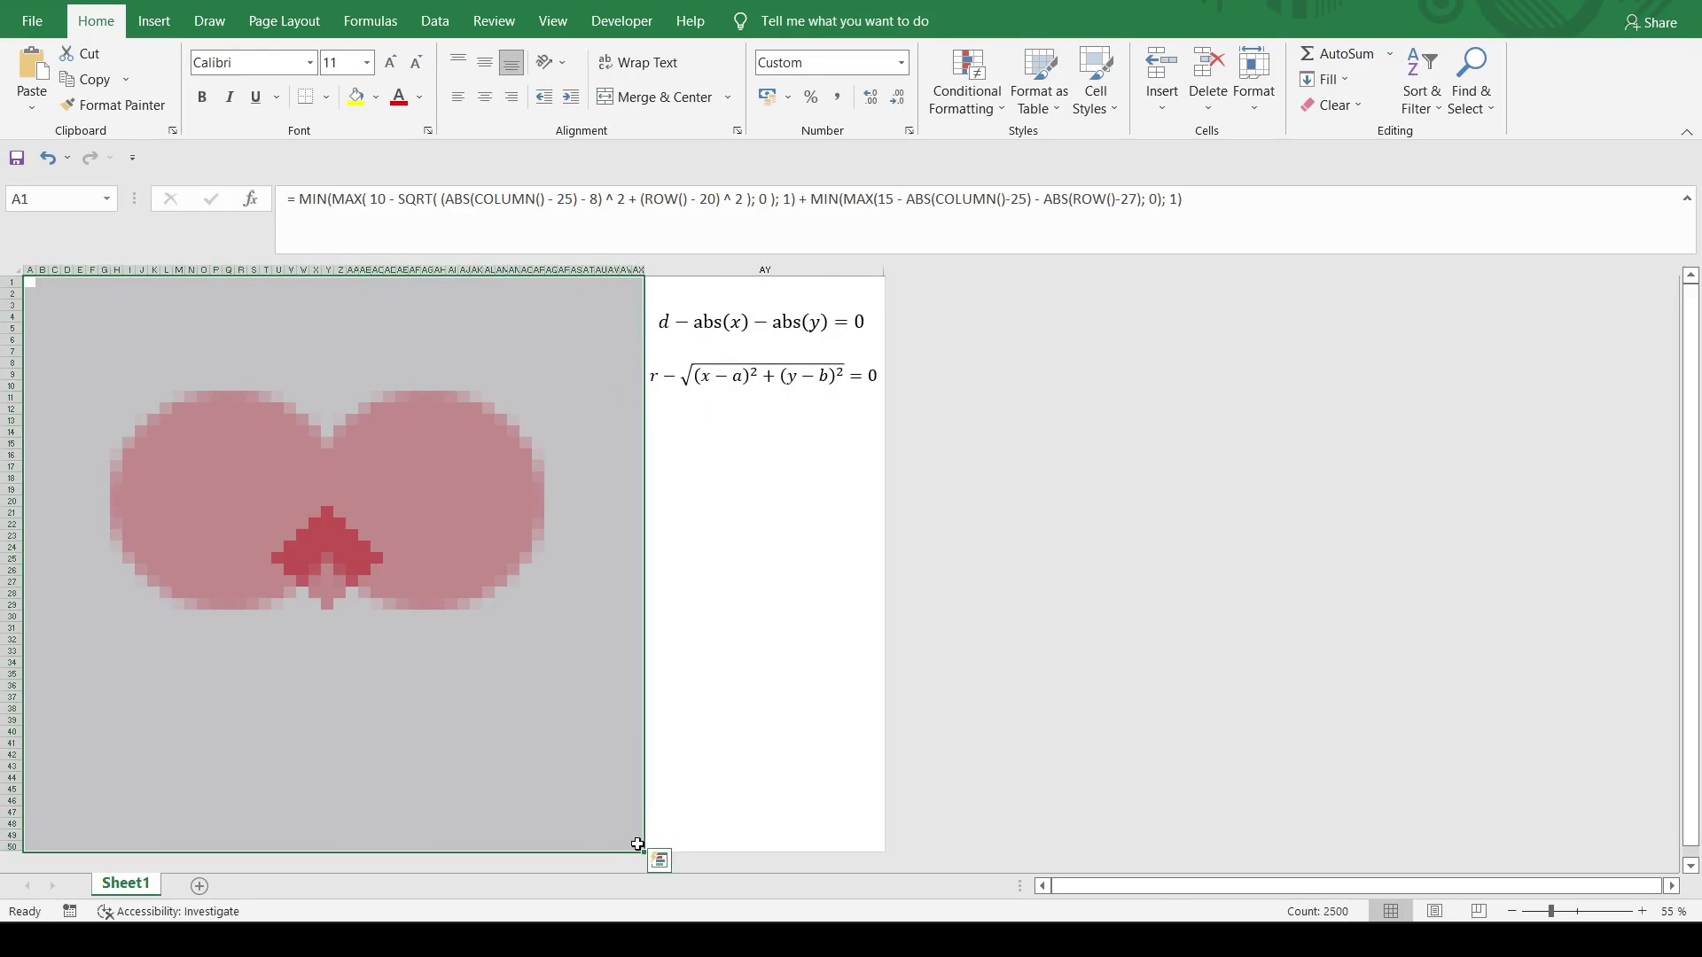
{"action": "key", "text": "ctrl+d"}
{"action": "key", "text": "ctrl+r"}
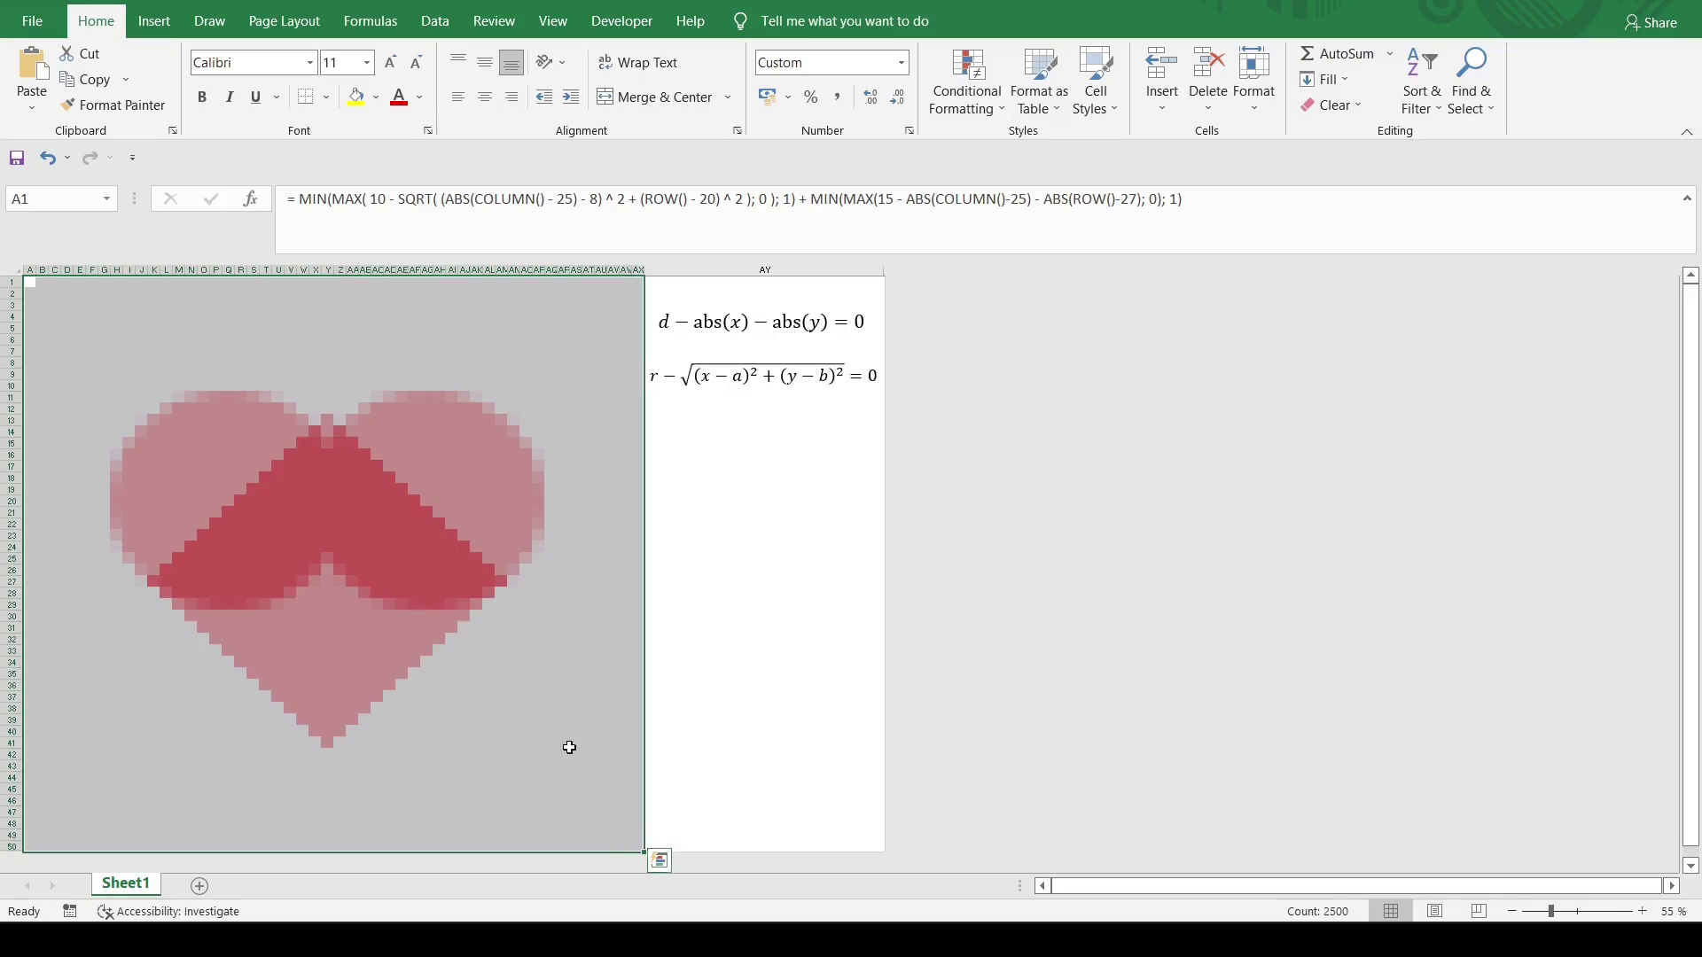
{"action": "left_click", "coordinate": [340, 536]}
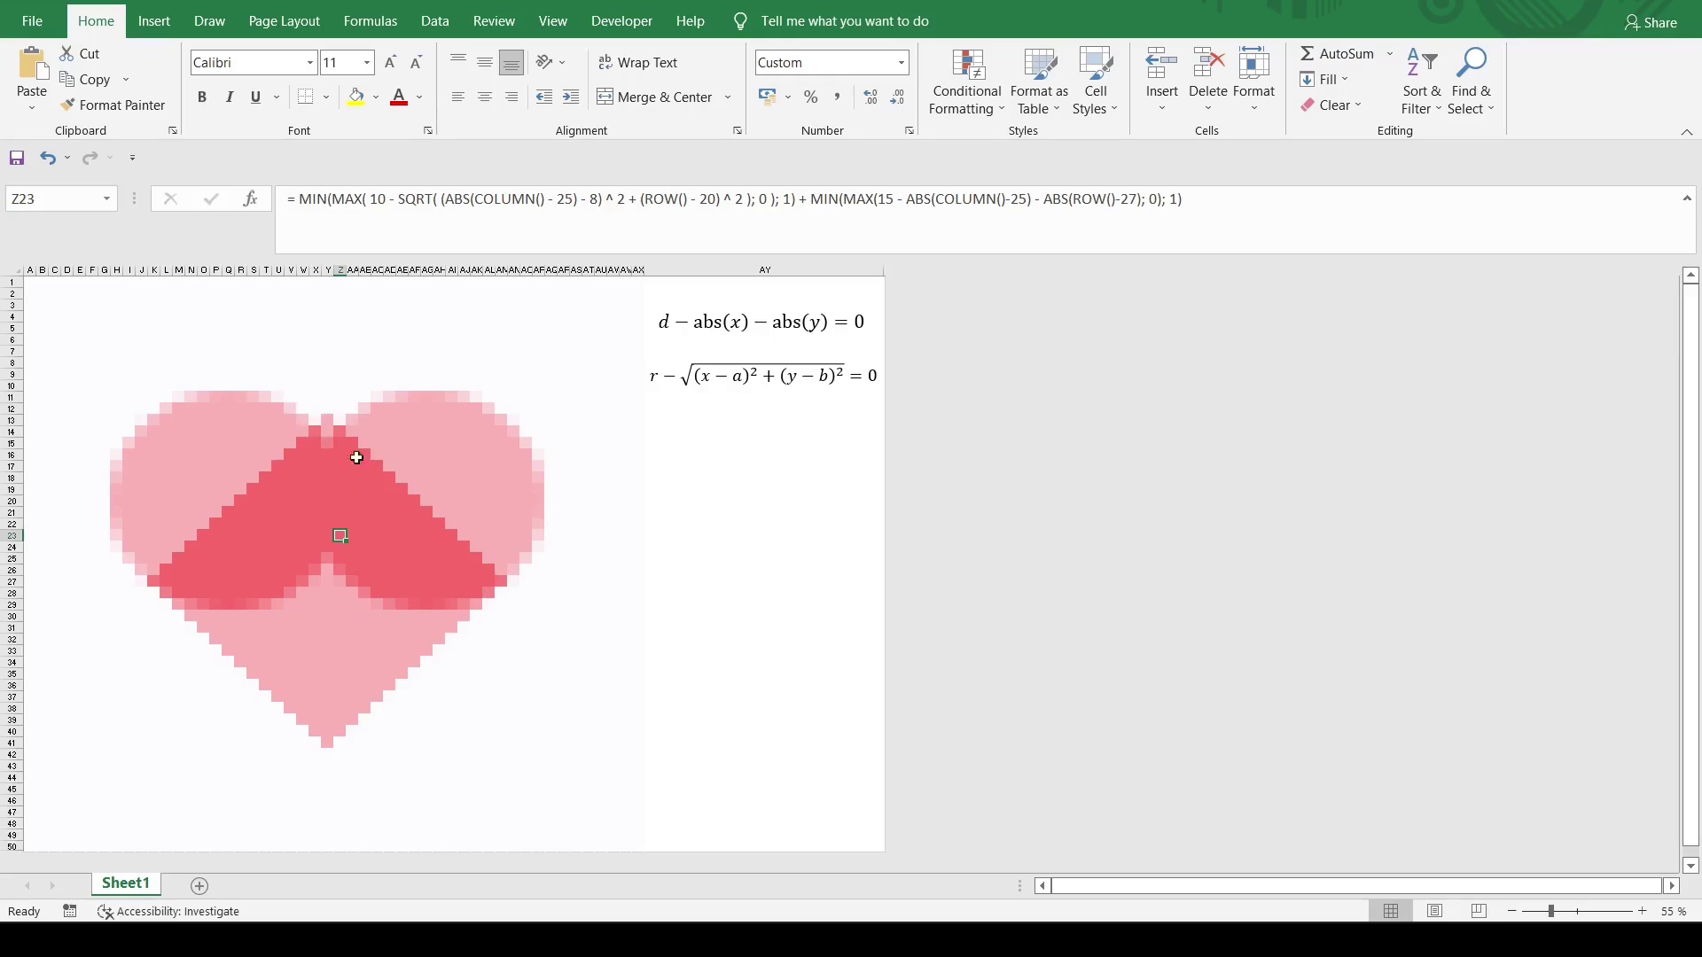
{"action": "left_click", "coordinate": [709, 602]}
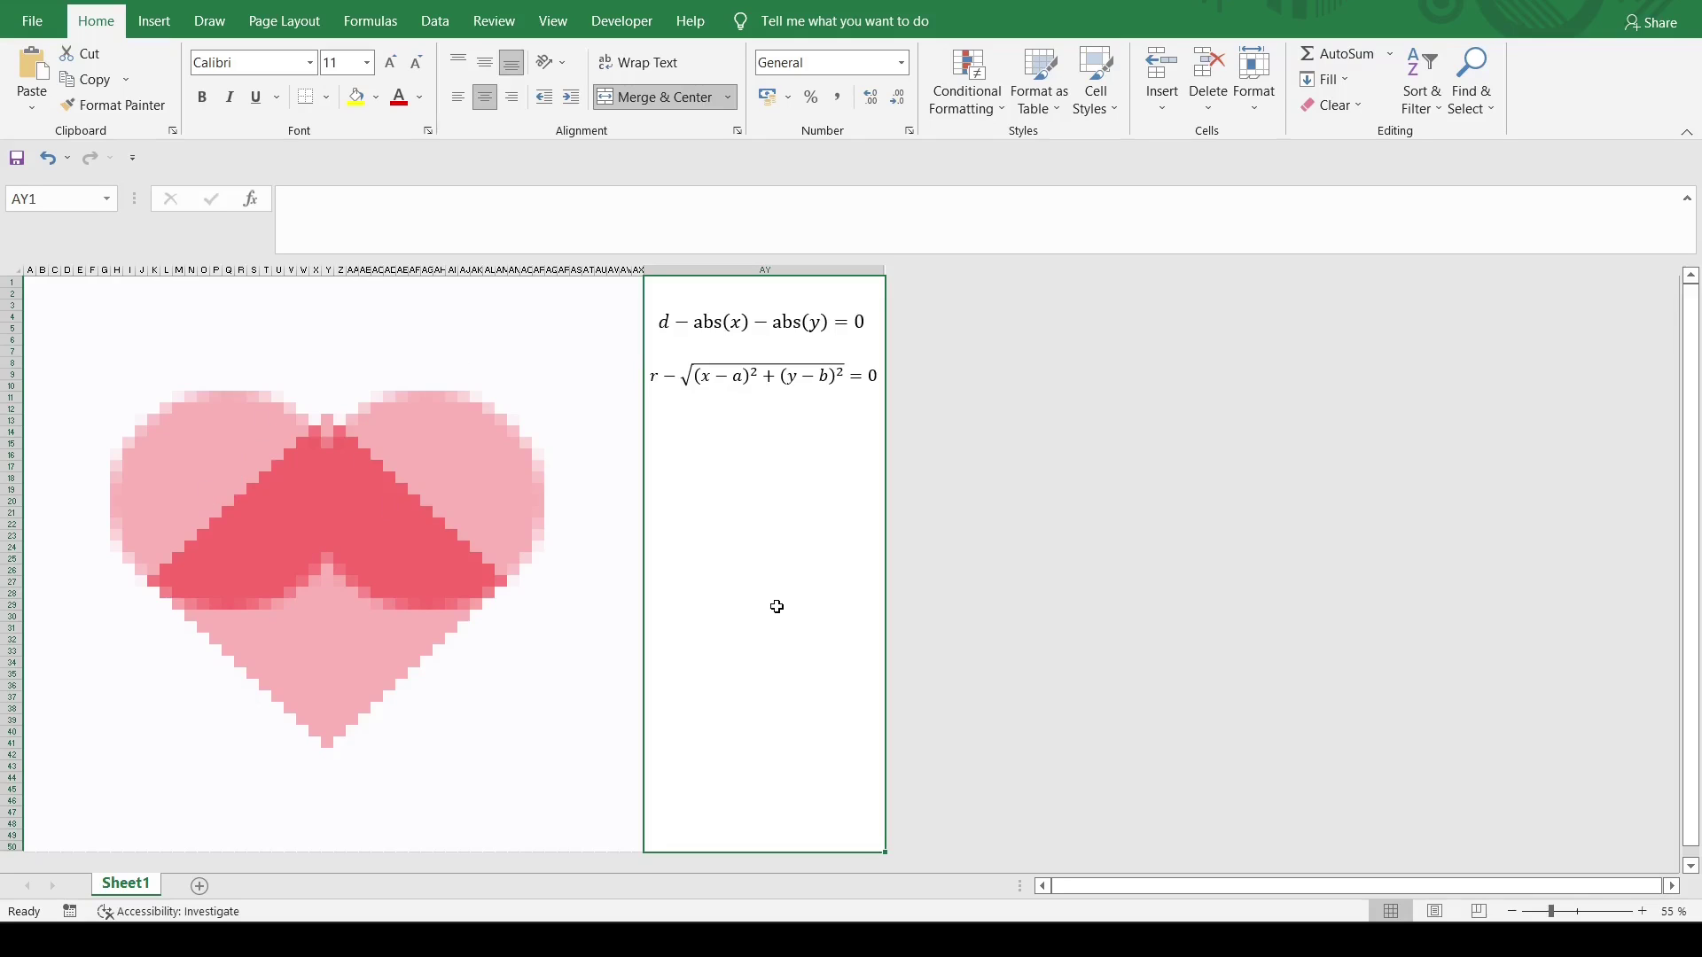
Multiply the diamond term at the end of the A1 formula by (SIGN(ROW() - 20) + 1) / 2.
{"action": "left_click", "coordinate": [27, 281]}
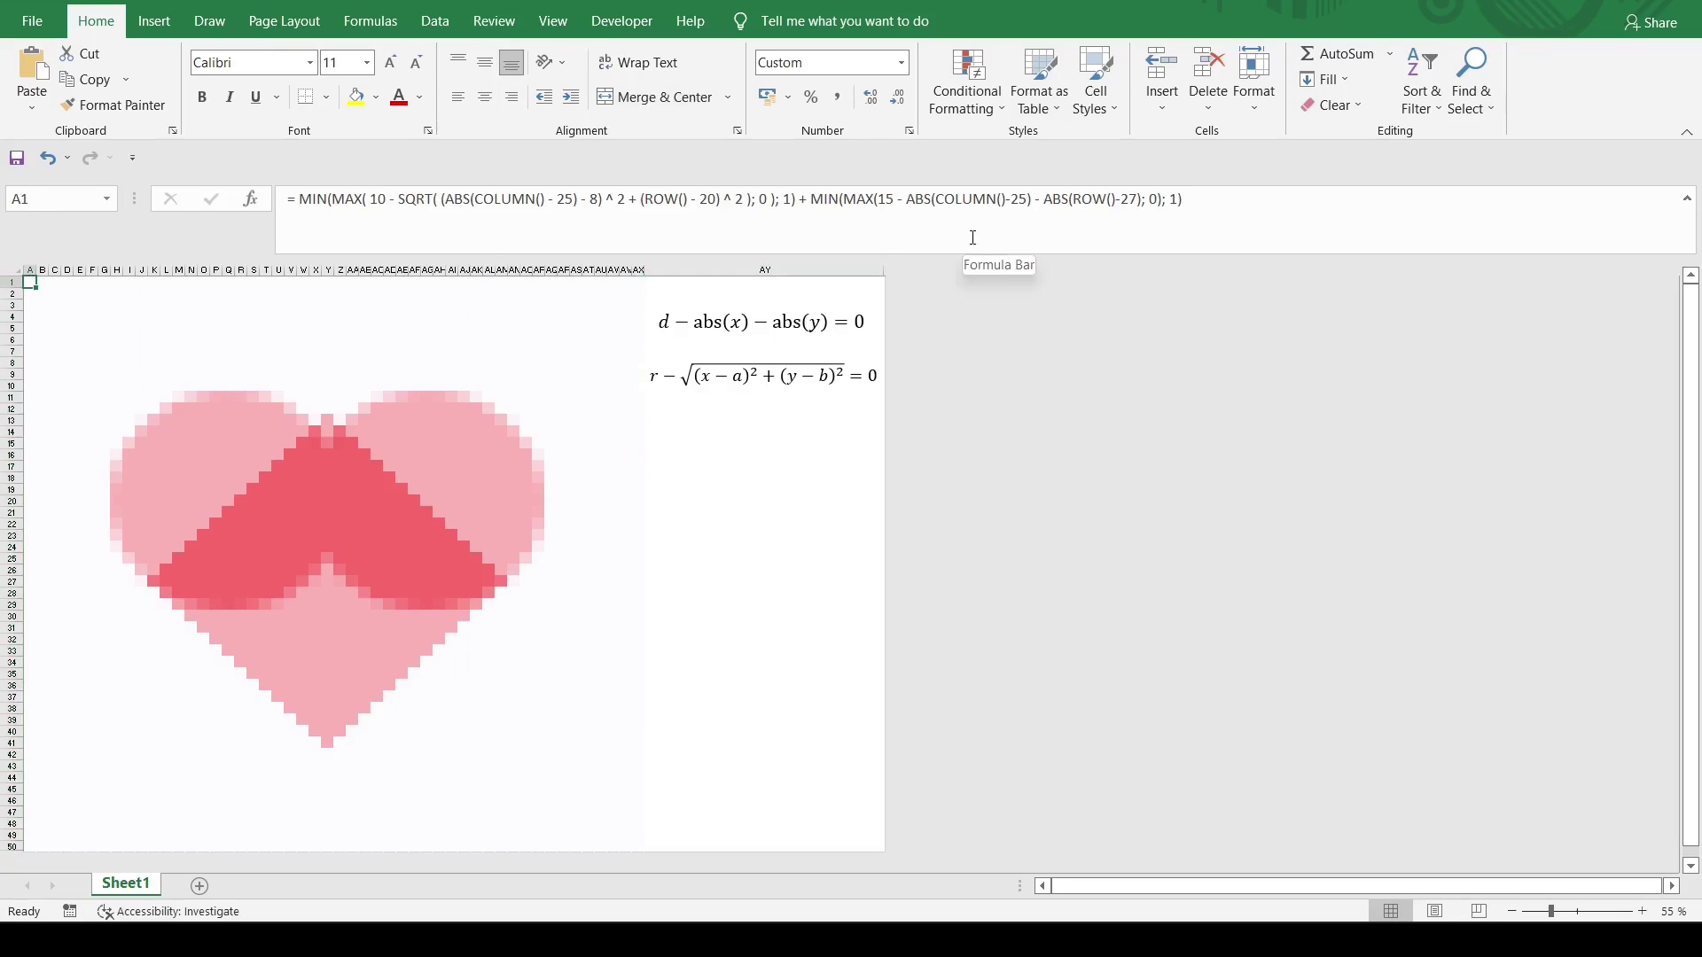
{"action": "left_click", "coordinate": [1190, 204]}
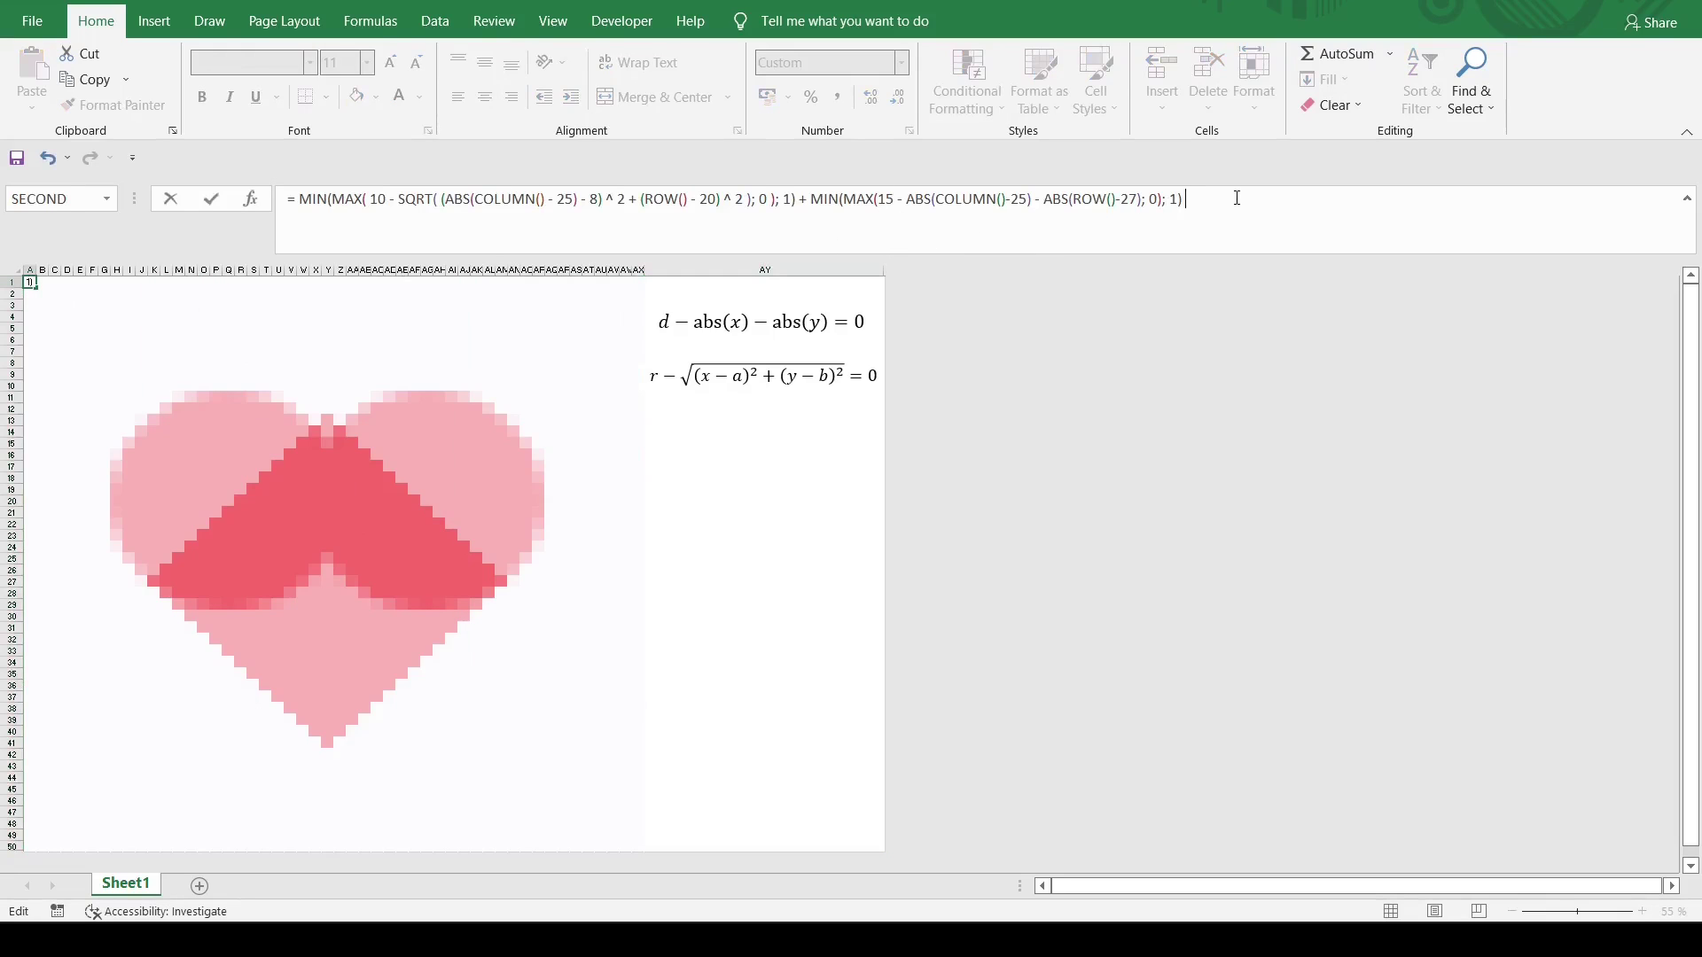
{"action": "type", "text": "* SIGN("}
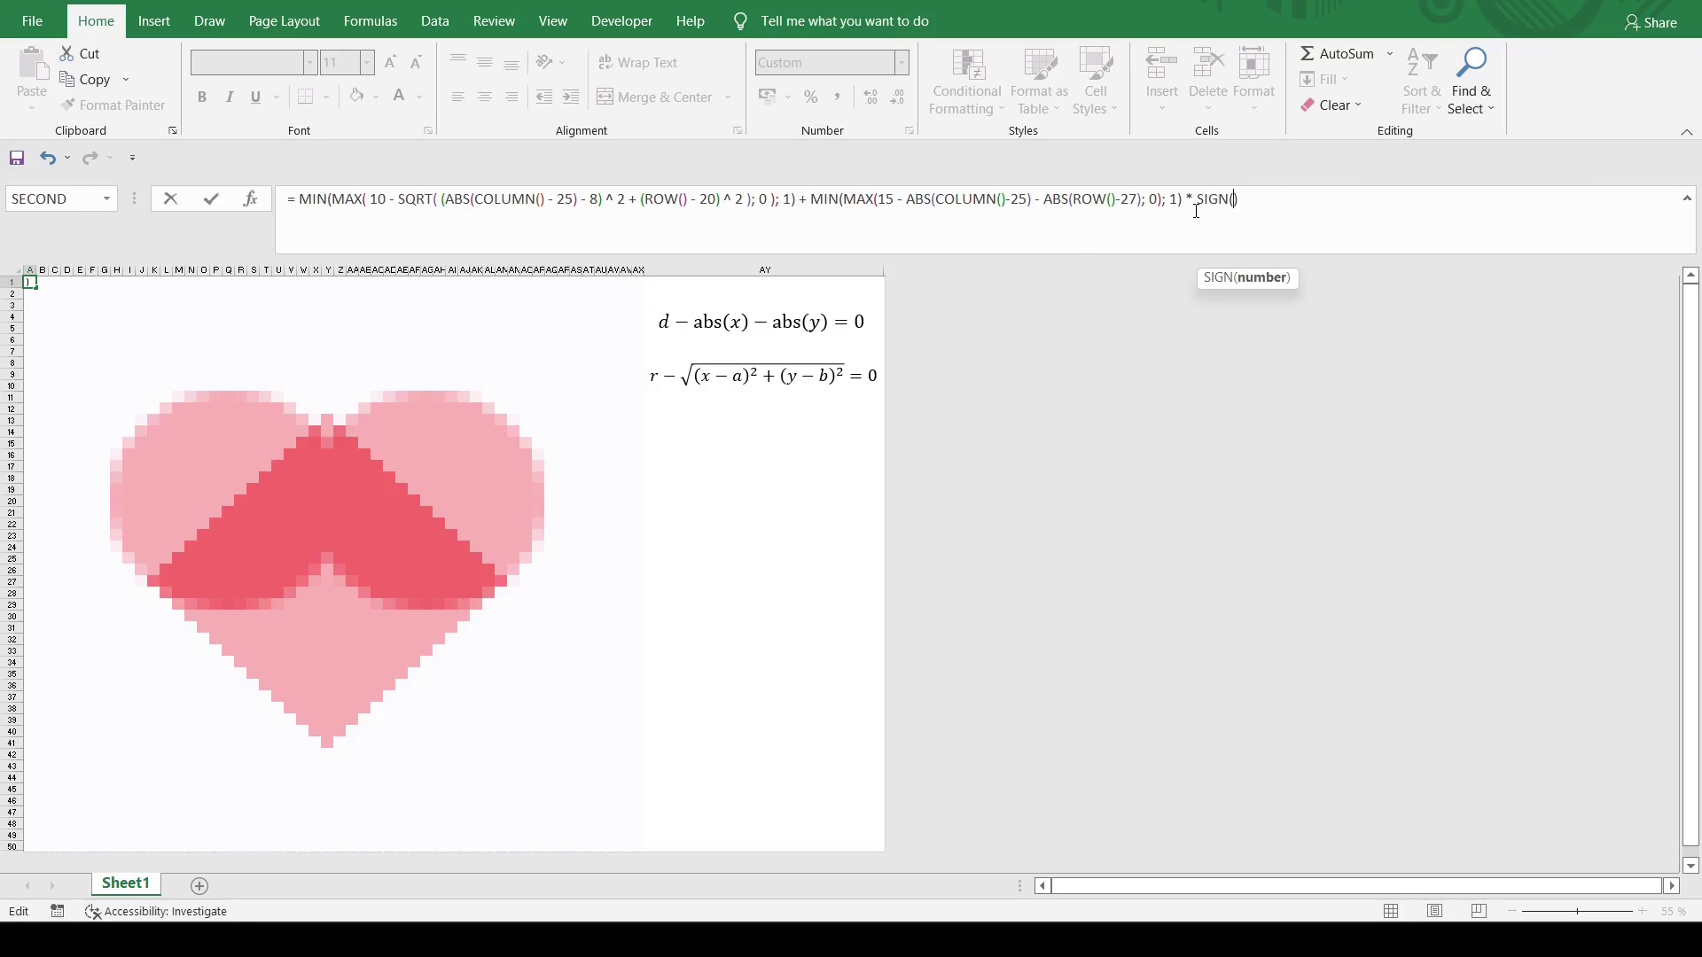
{"action": "type", "text": "row() - 20"}
{"action": "left_click", "coordinate": [1199, 202]}
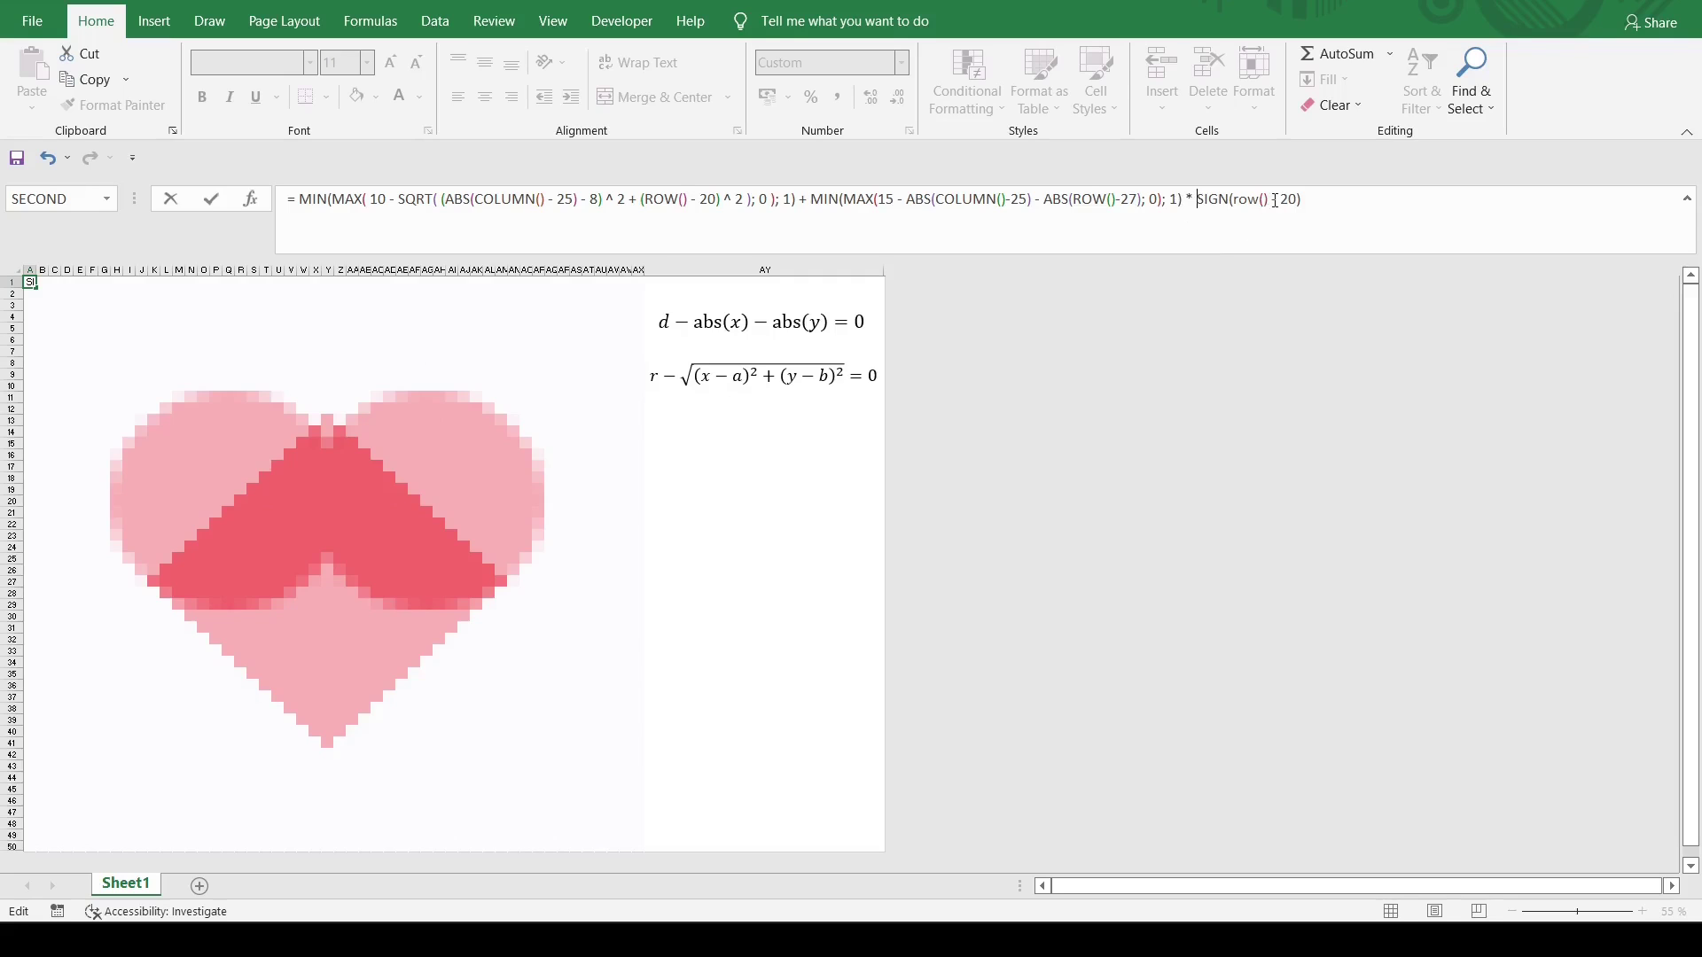
{"action": "type", "text": "( +1)"}
{"action": "key", "text": "Return"}
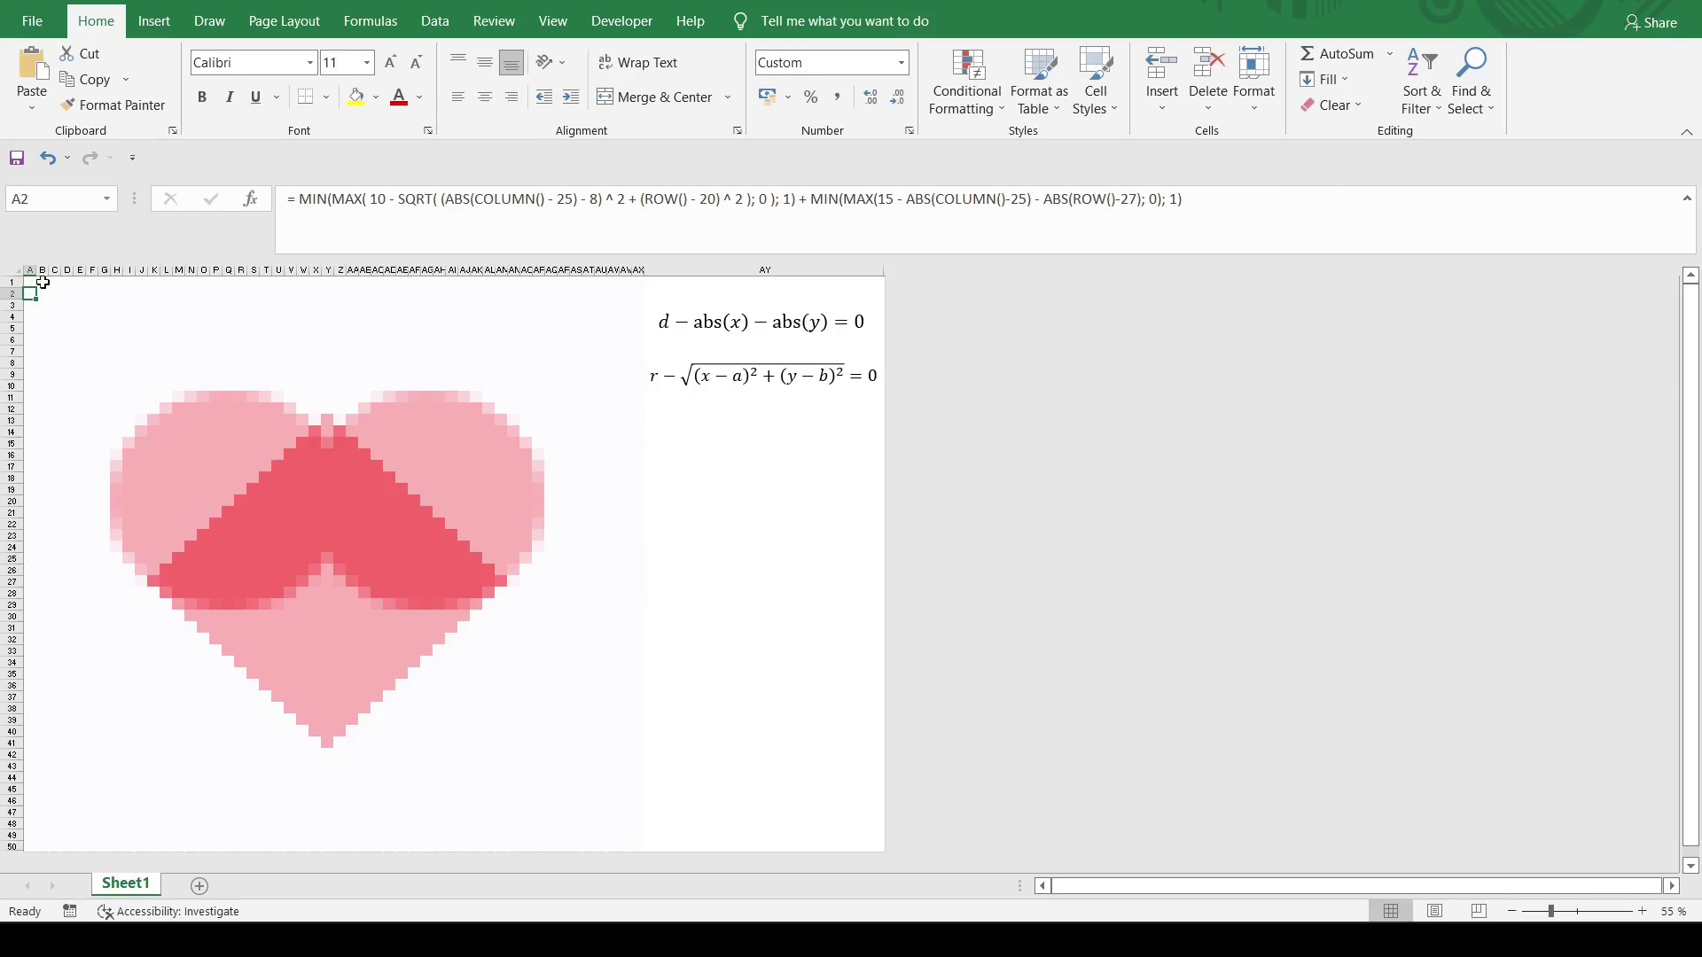
Apply the A1 formula with the SIGN factor to the whole grid A1:AX50.
{"action": "left_click_drag", "start_coordinate": [29, 282], "coordinate": [638, 846]}
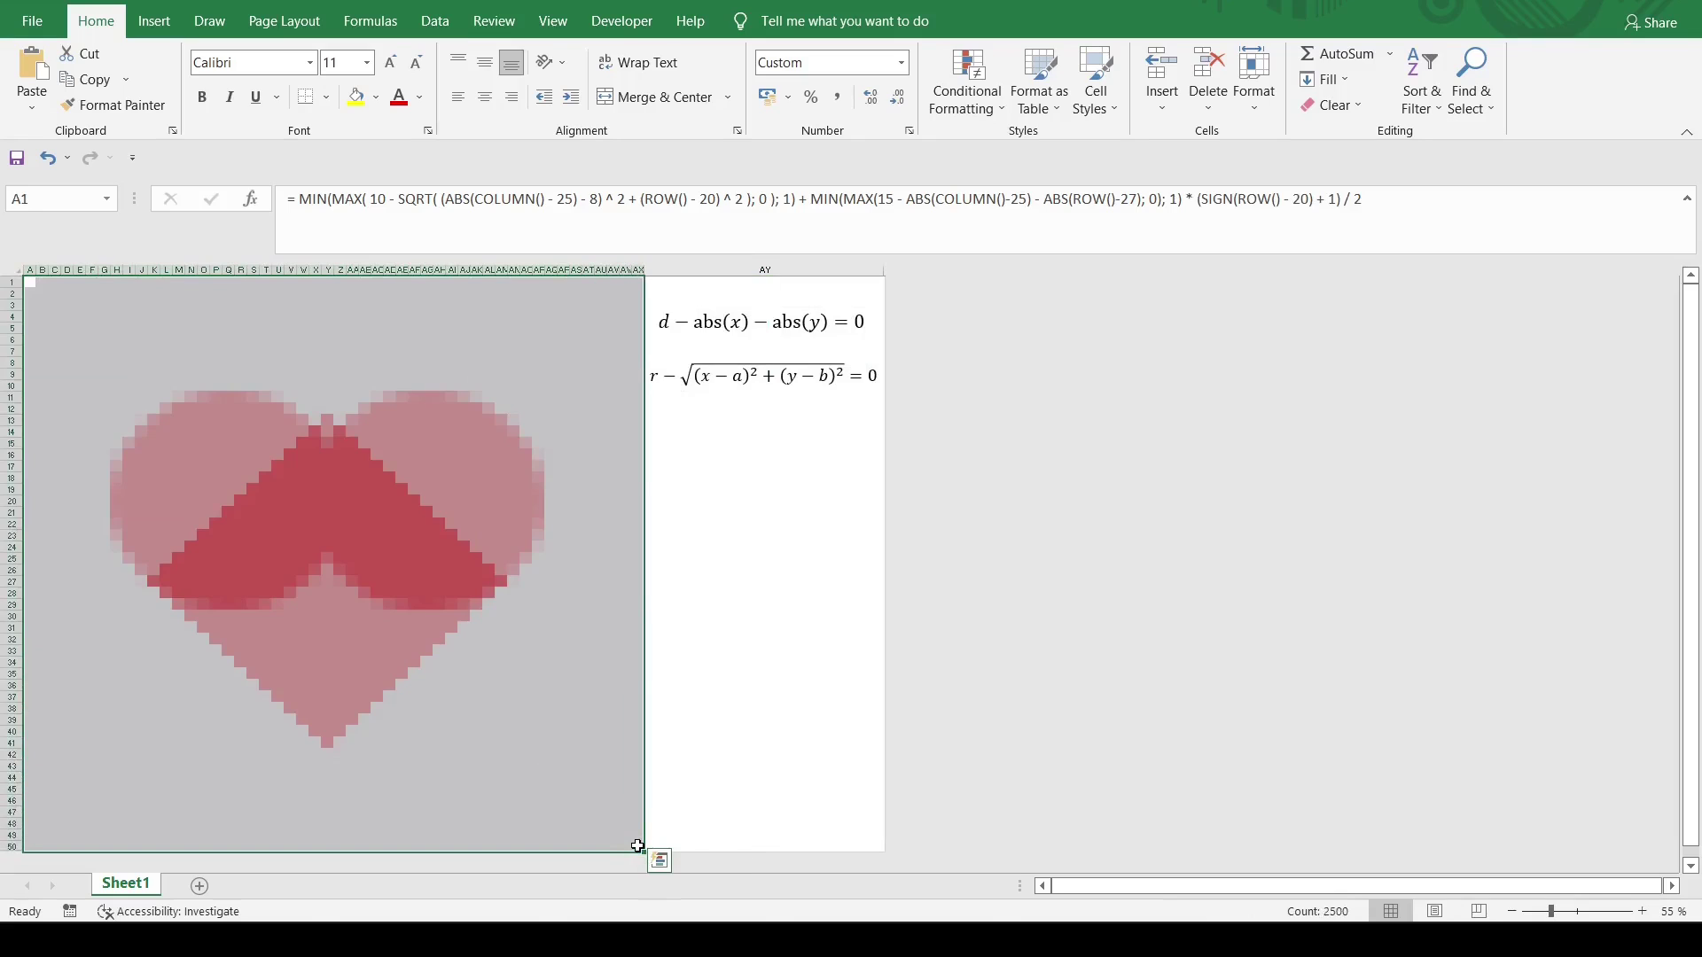
{"action": "left_click", "coordinate": [315, 522]}
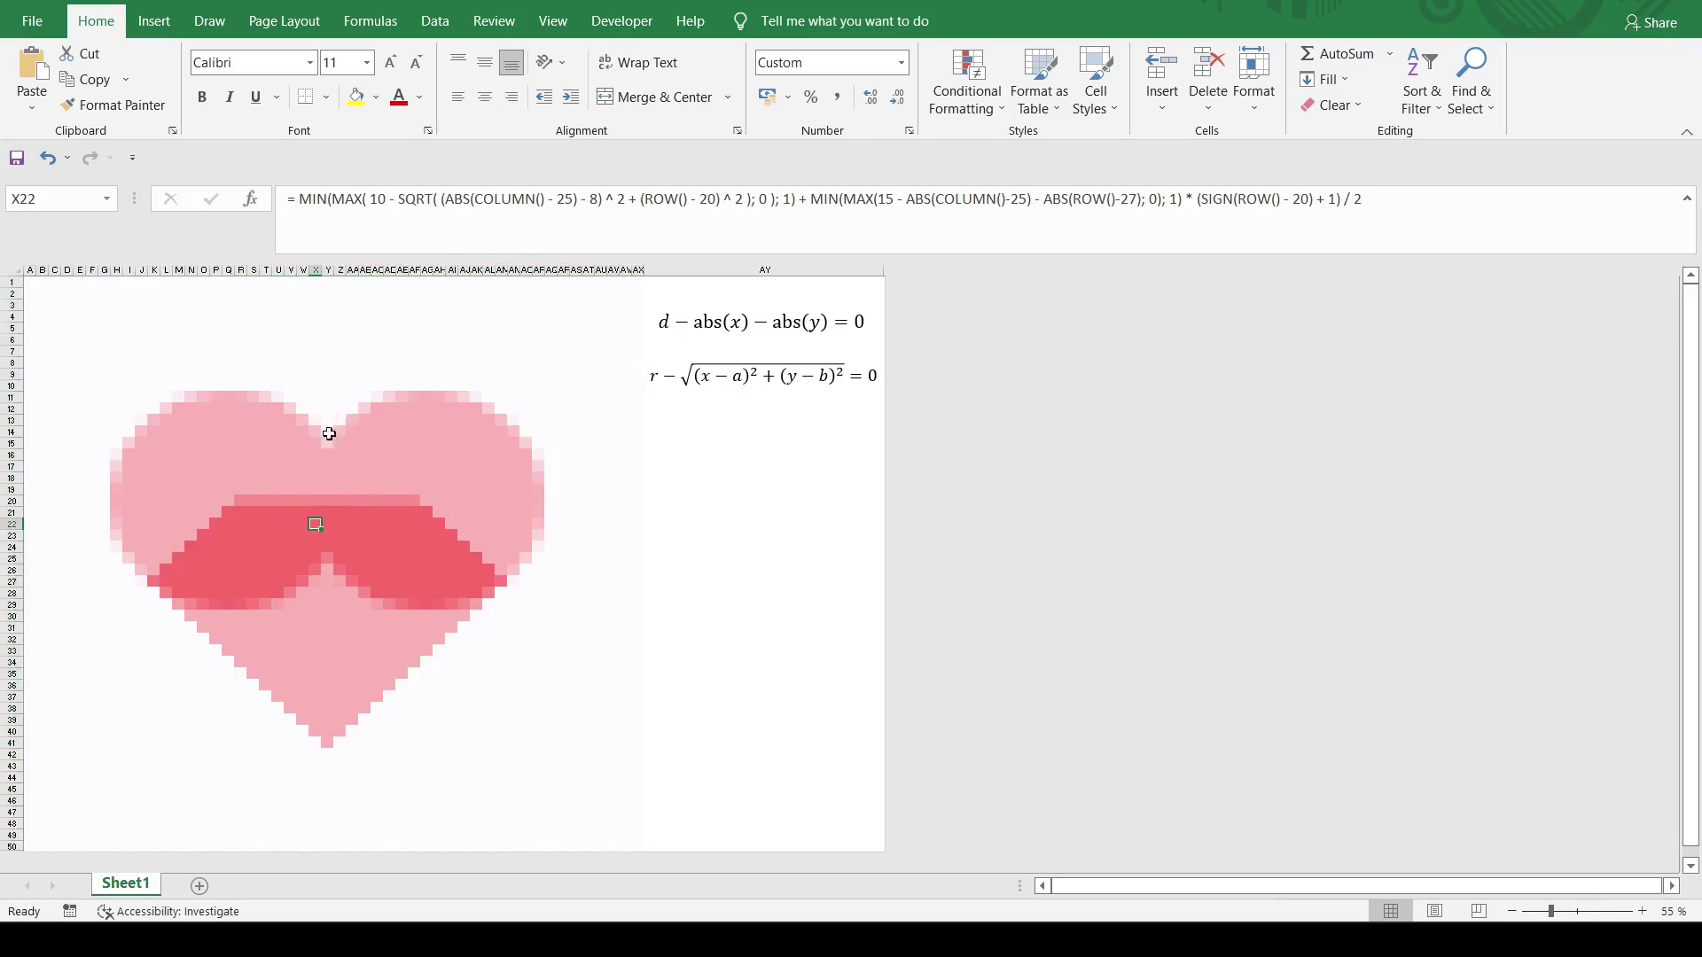
{"action": "left_click", "coordinate": [750, 560]}
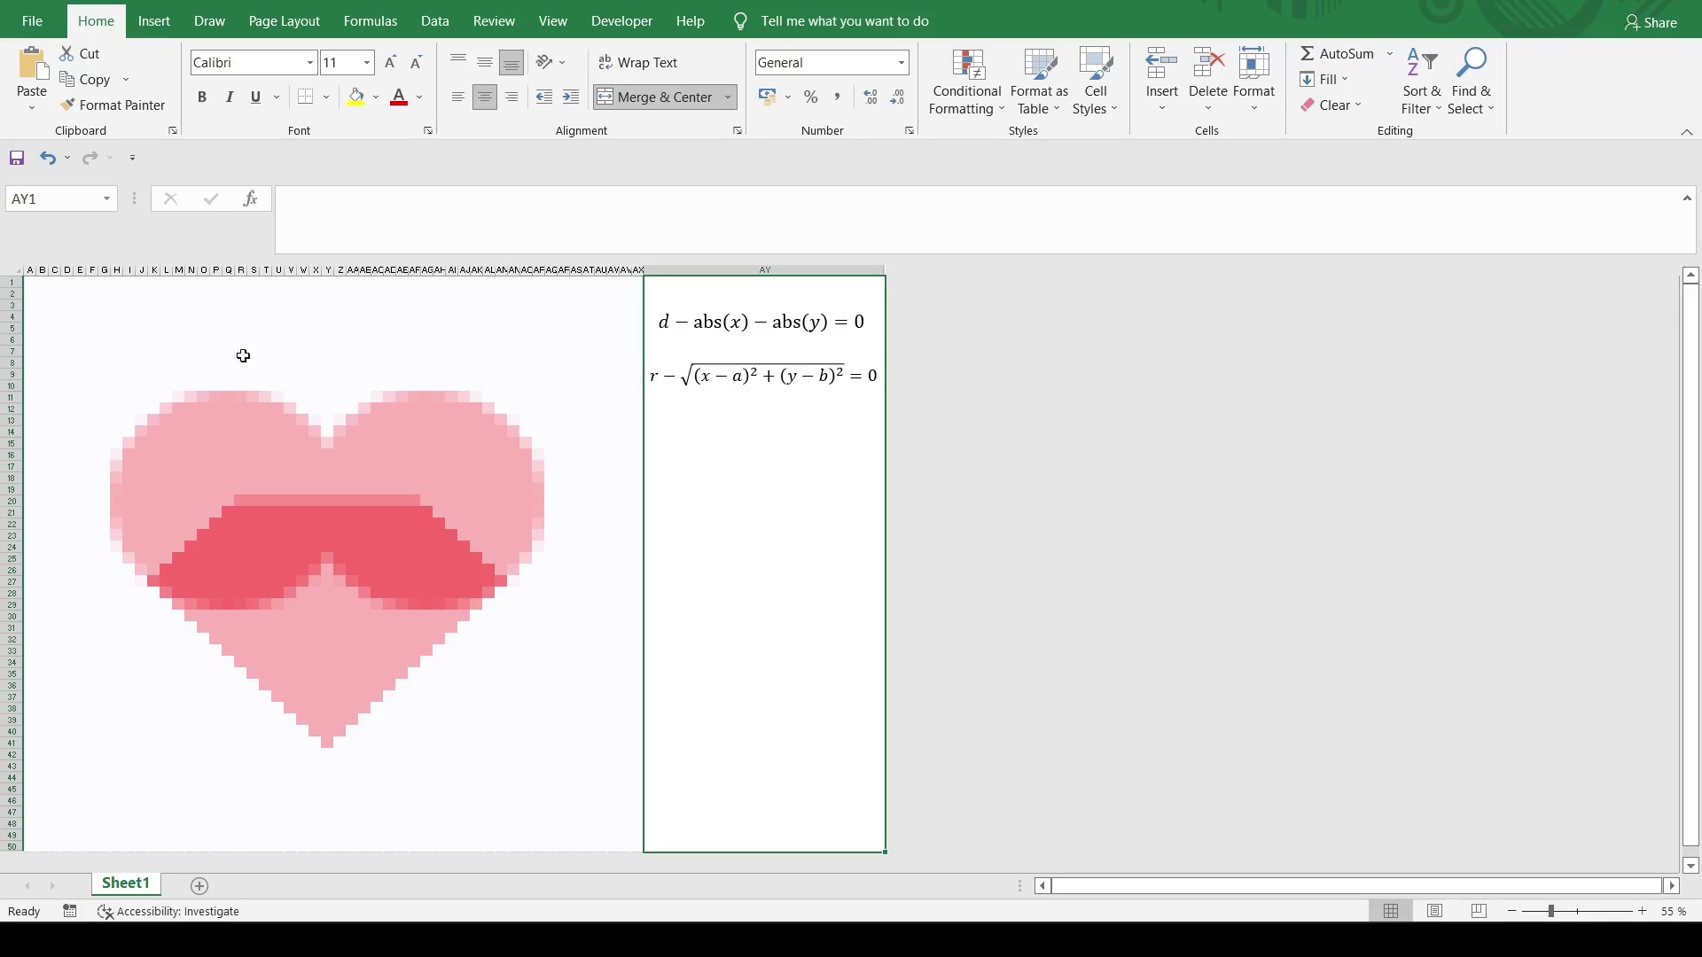
In the A1 formula, replace the plus between the circle and diamond terms with a semicolon and open an outer MAX( at the start.
{"action": "left_click", "coordinate": [29, 284]}
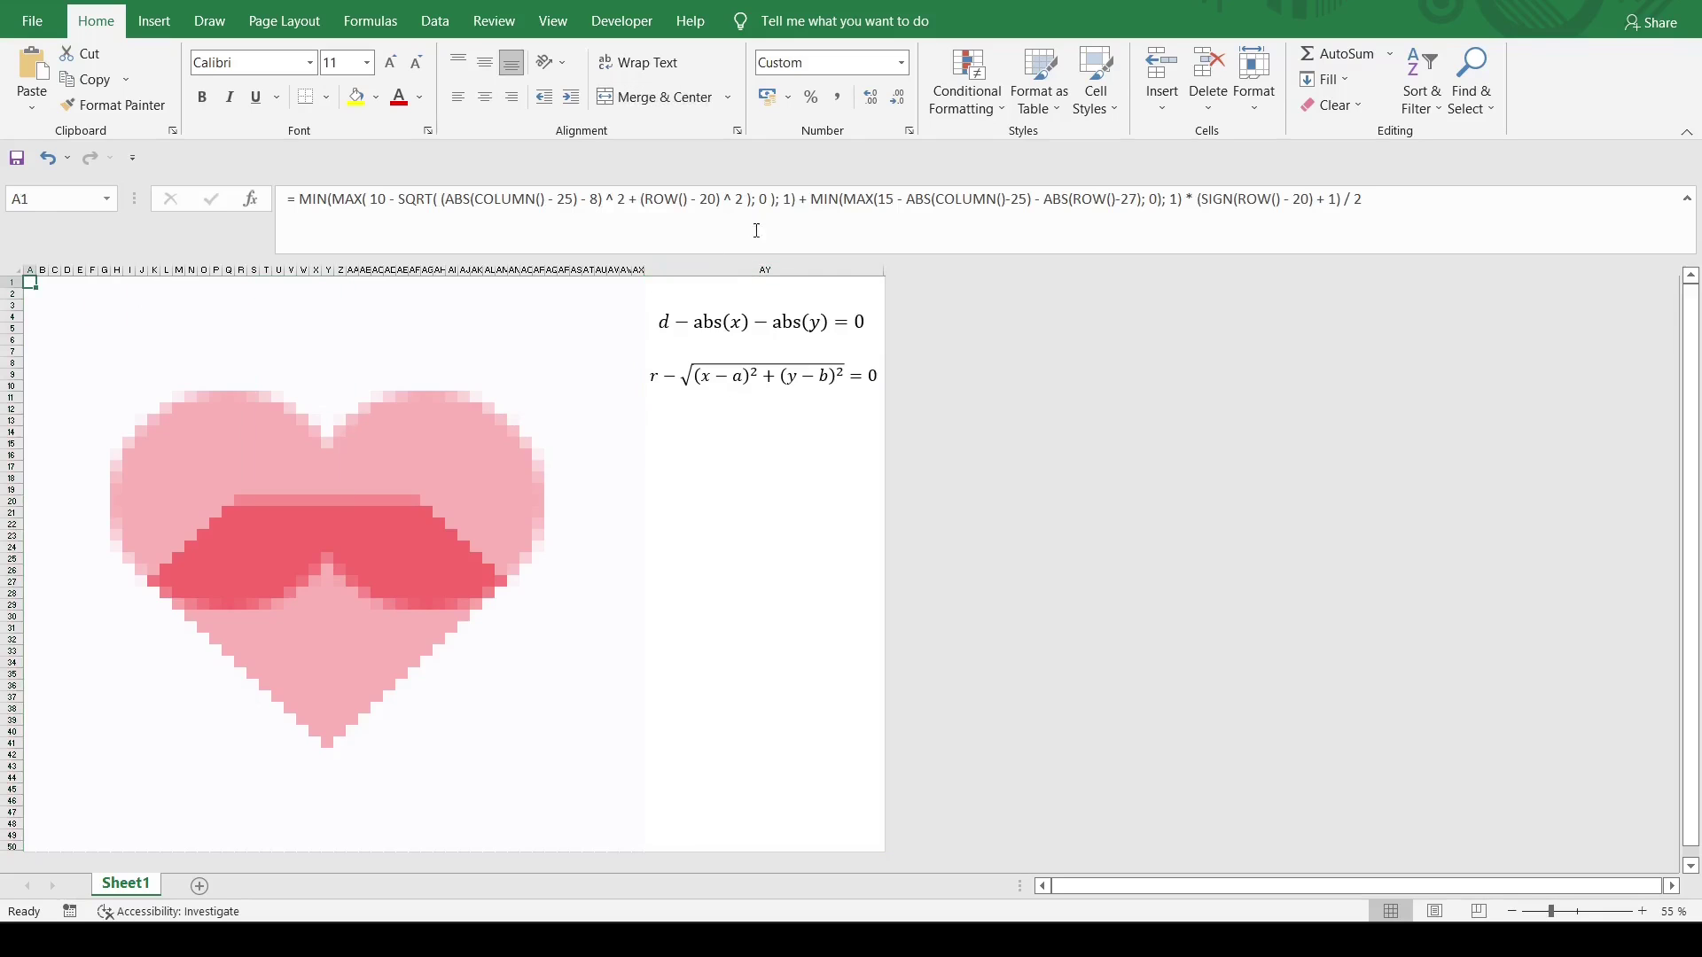
{"action": "left_click", "coordinate": [801, 207]}
{"action": "key", "text": "Delete"}
{"action": "key", "text": "Delete"}
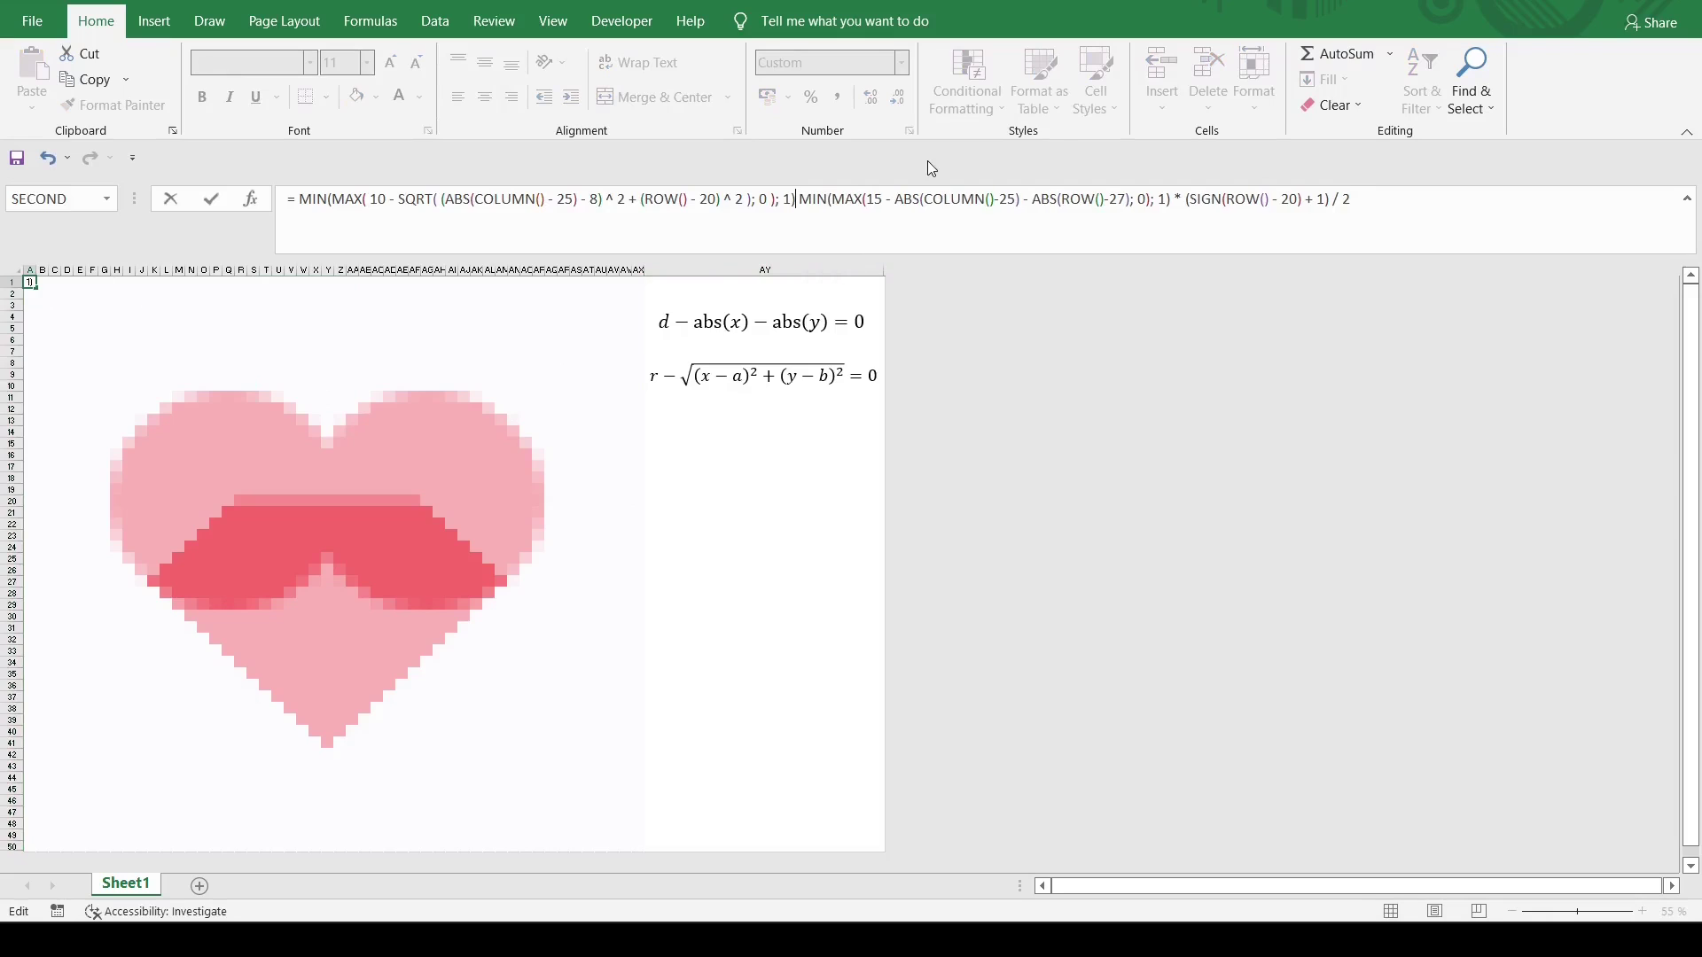
{"action": "type", "text": "; "}
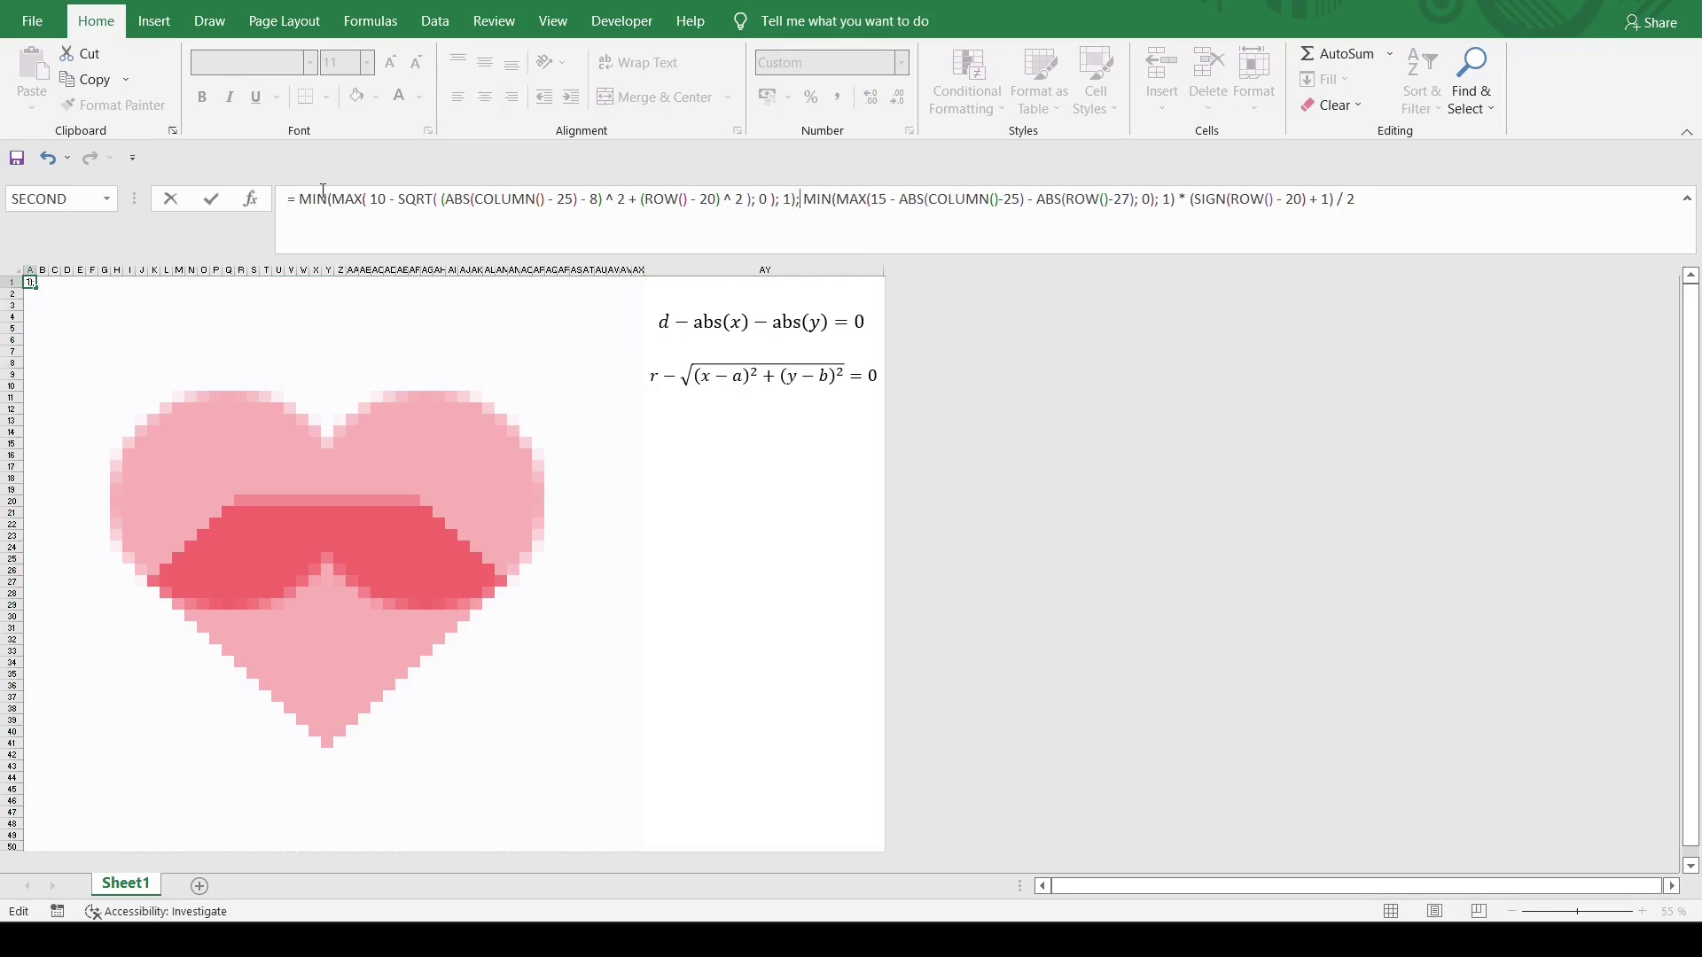
{"action": "type", "text": "MIN(MAX("}
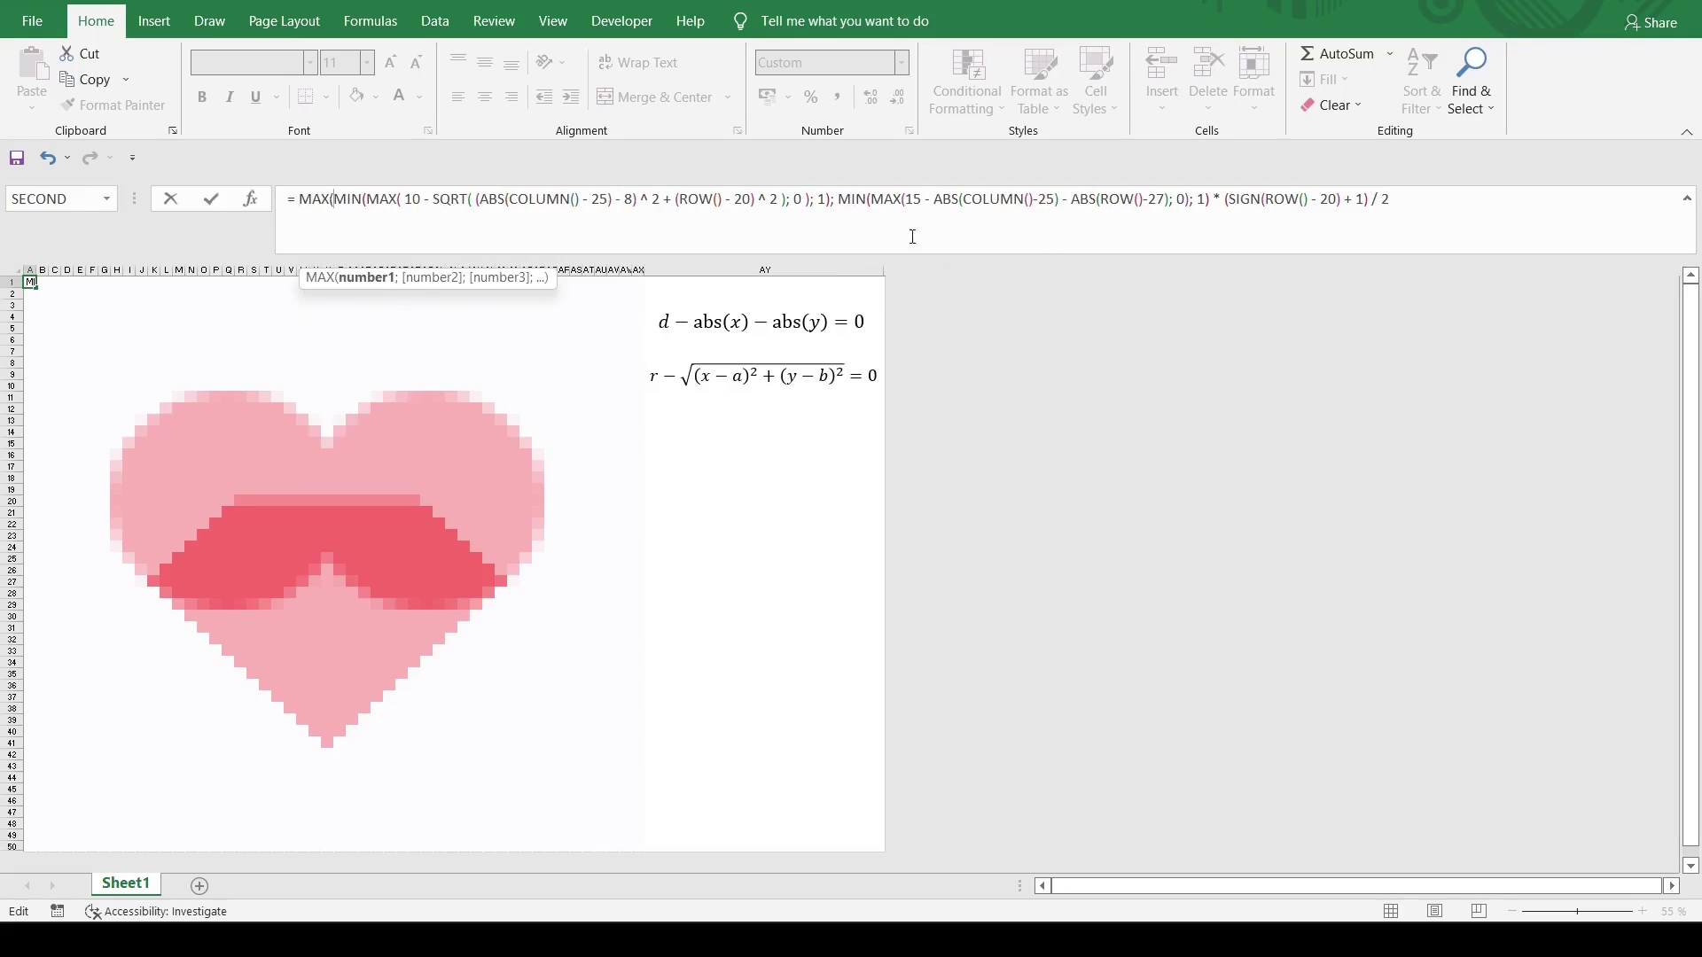
{"action": "left_click", "coordinate": [835, 203]}
{"action": "key", "text": "shift+End"}
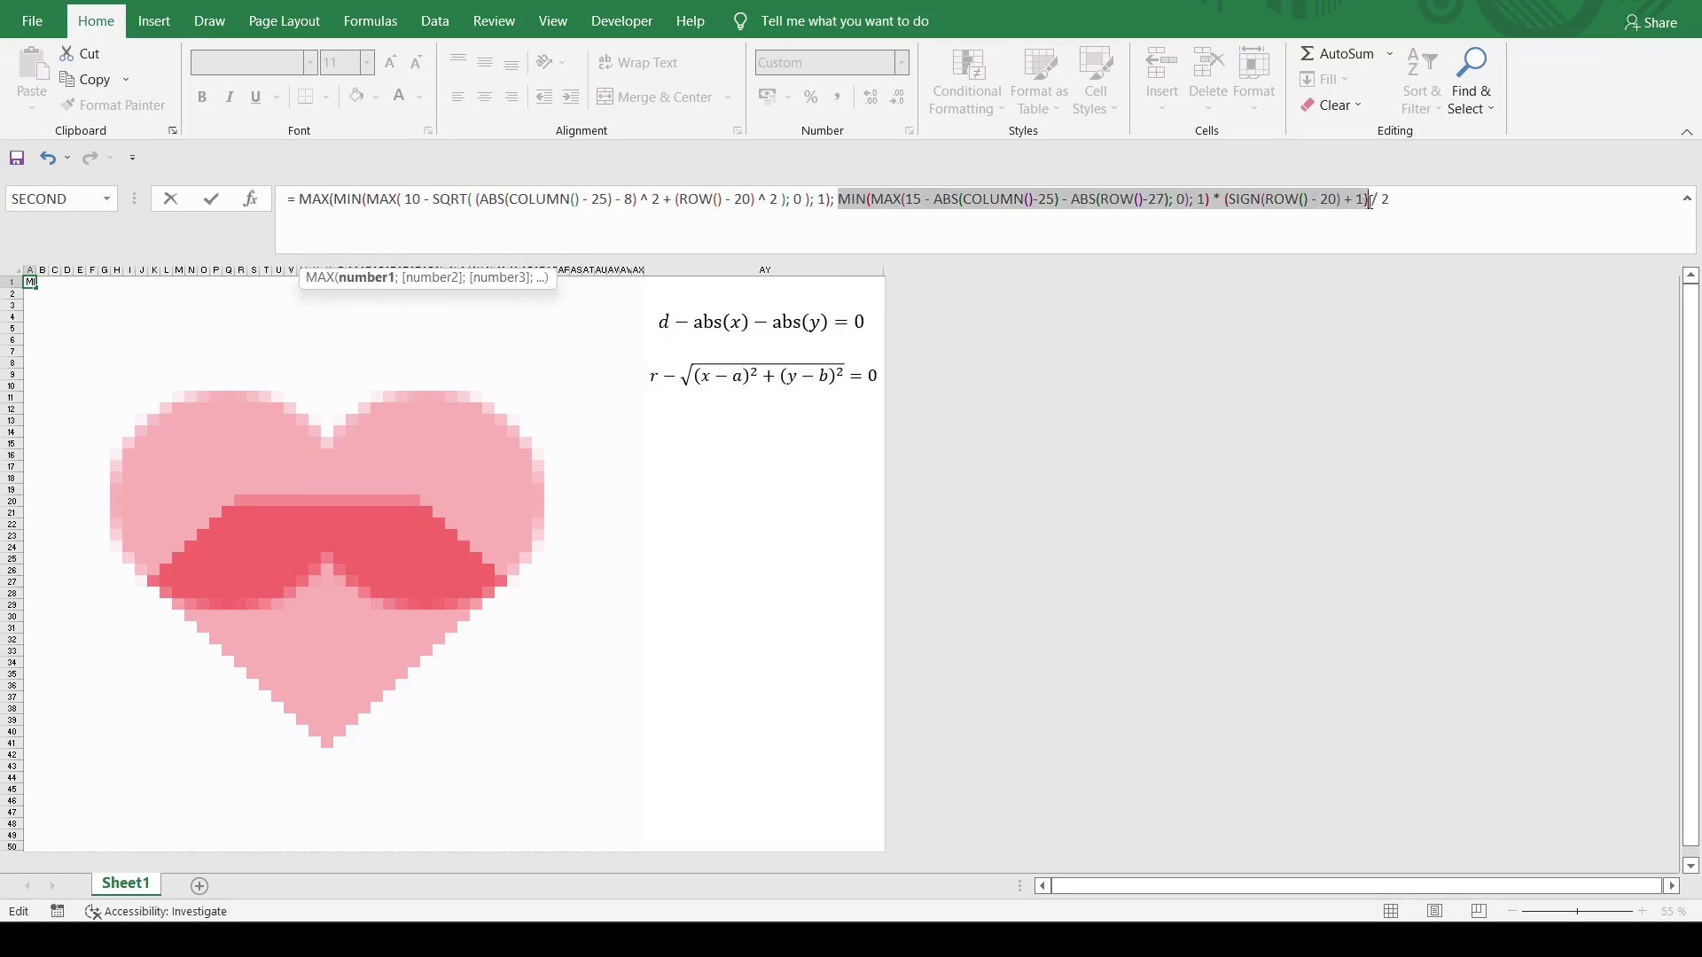
{"action": "left_click_drag", "start_coordinate": [830, 199], "coordinate": [335, 201]}
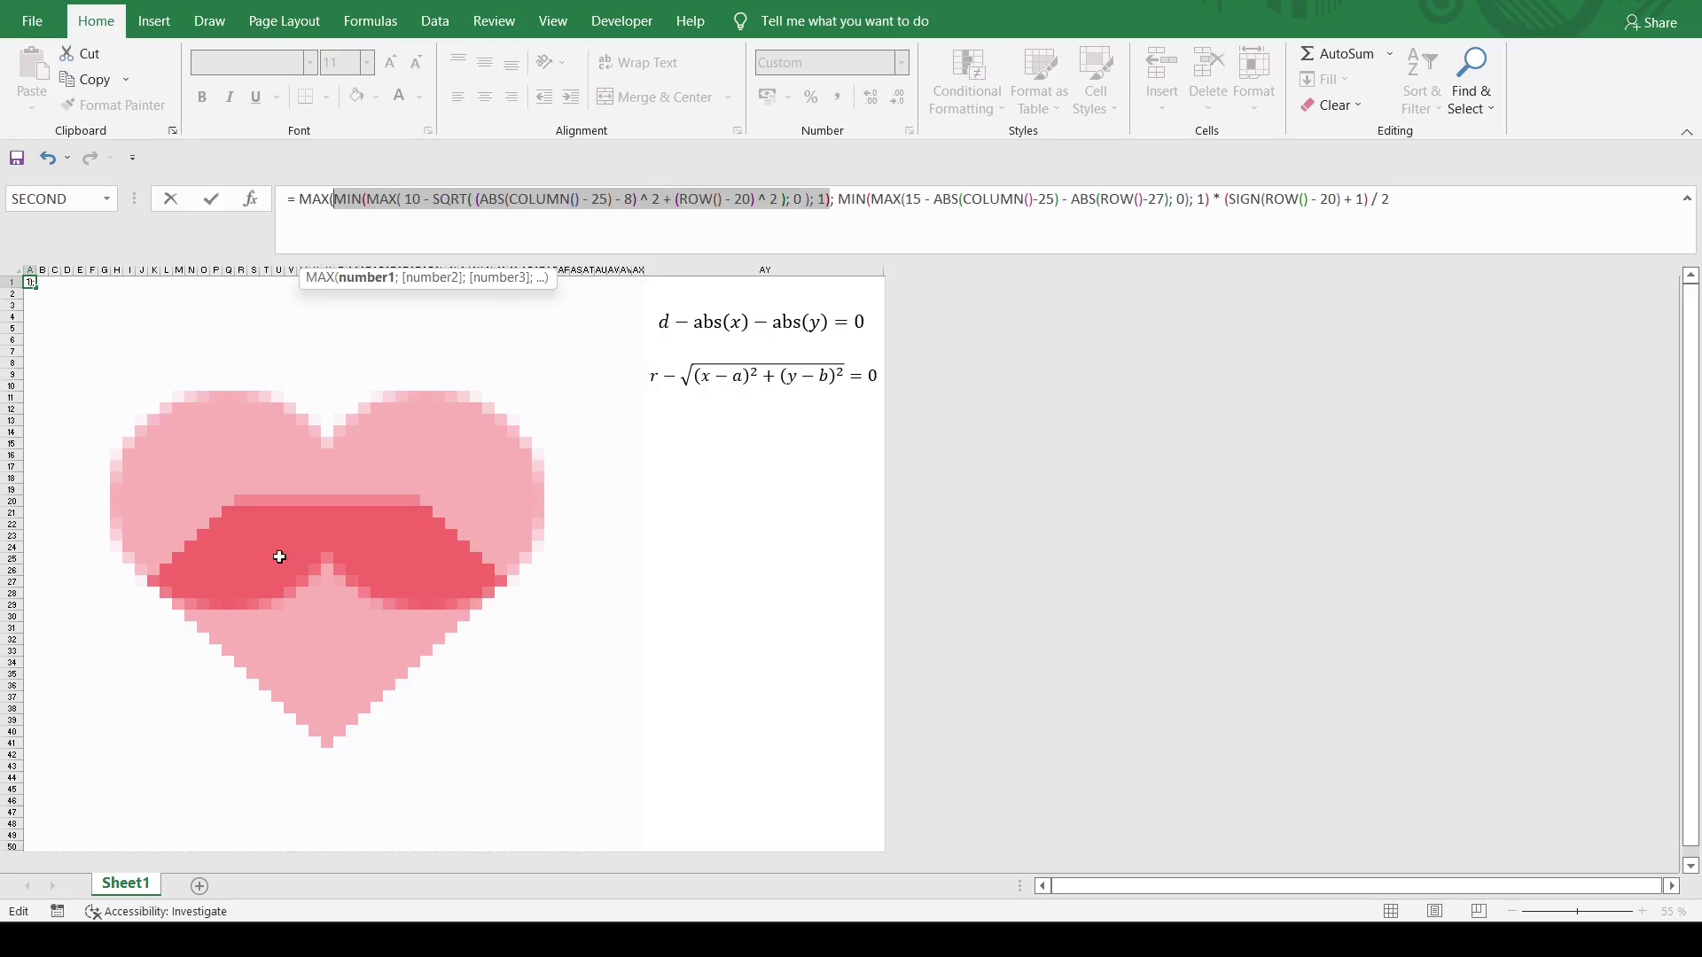
Close the outer MAX in A1 with a single parenthesis after / 2, declining the suggested correction, and commit the formula.
{"action": "left_click", "coordinate": [1397, 198]}
{"action": "type", "text": ")"}
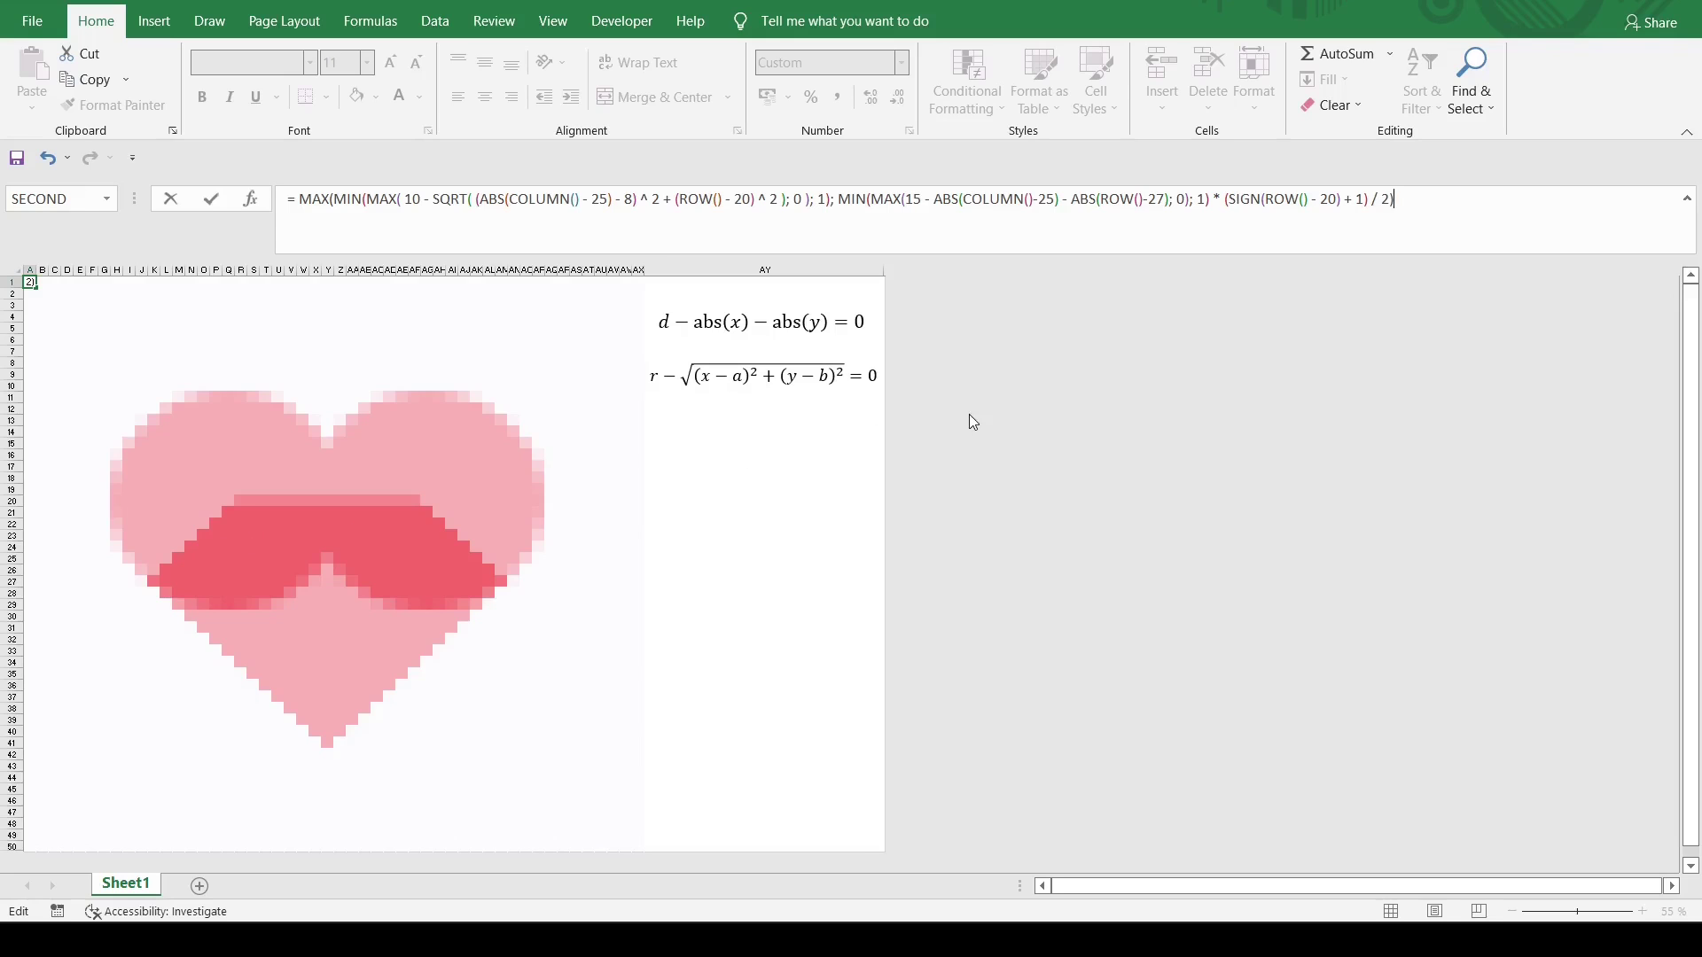
{"action": "key", "text": "Return"}
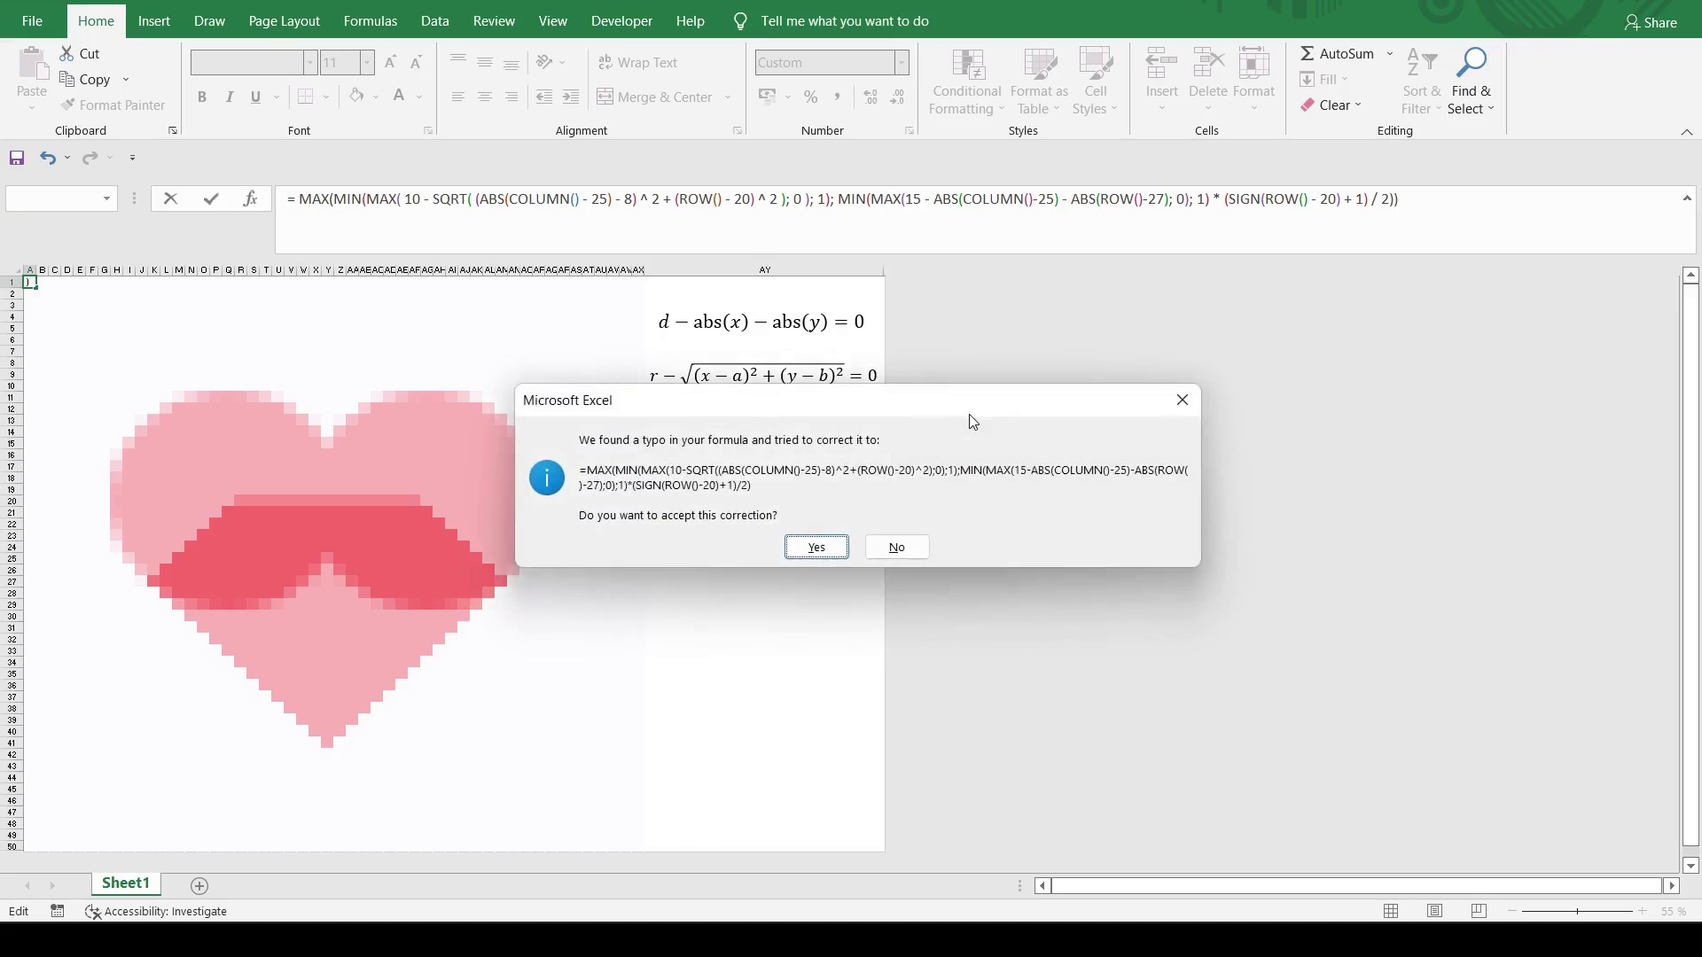
{"action": "left_click", "coordinate": [899, 547]}
{"action": "key", "text": "Return"}
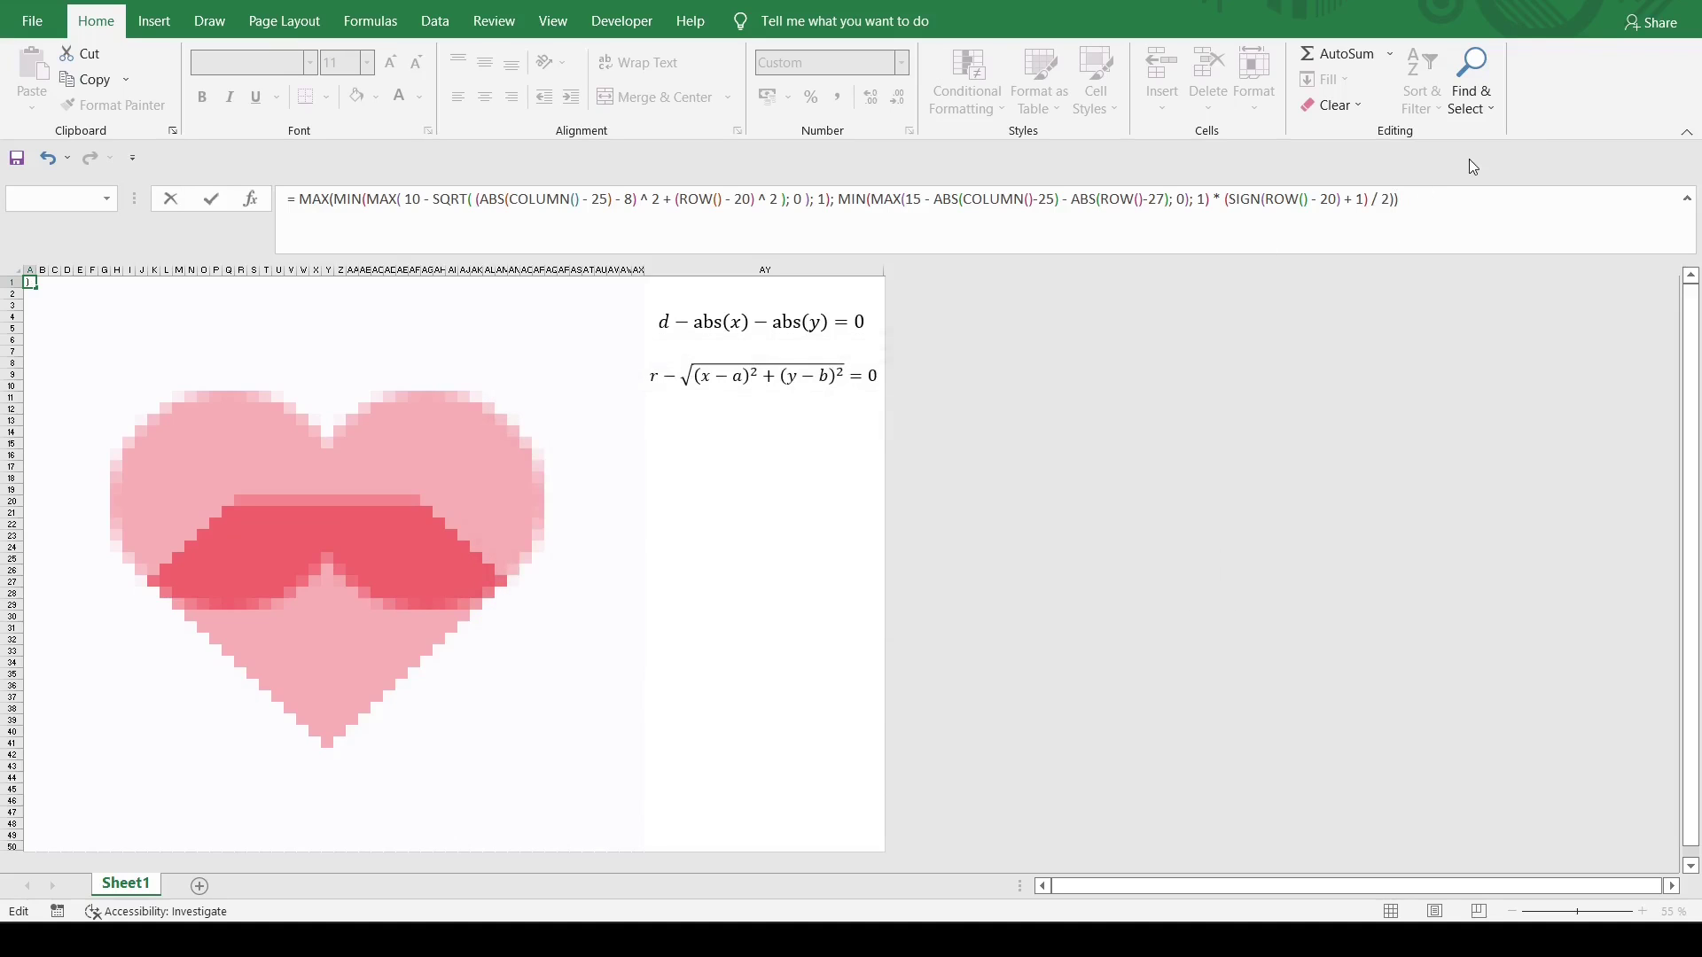
{"action": "key", "text": "BackSpace"}
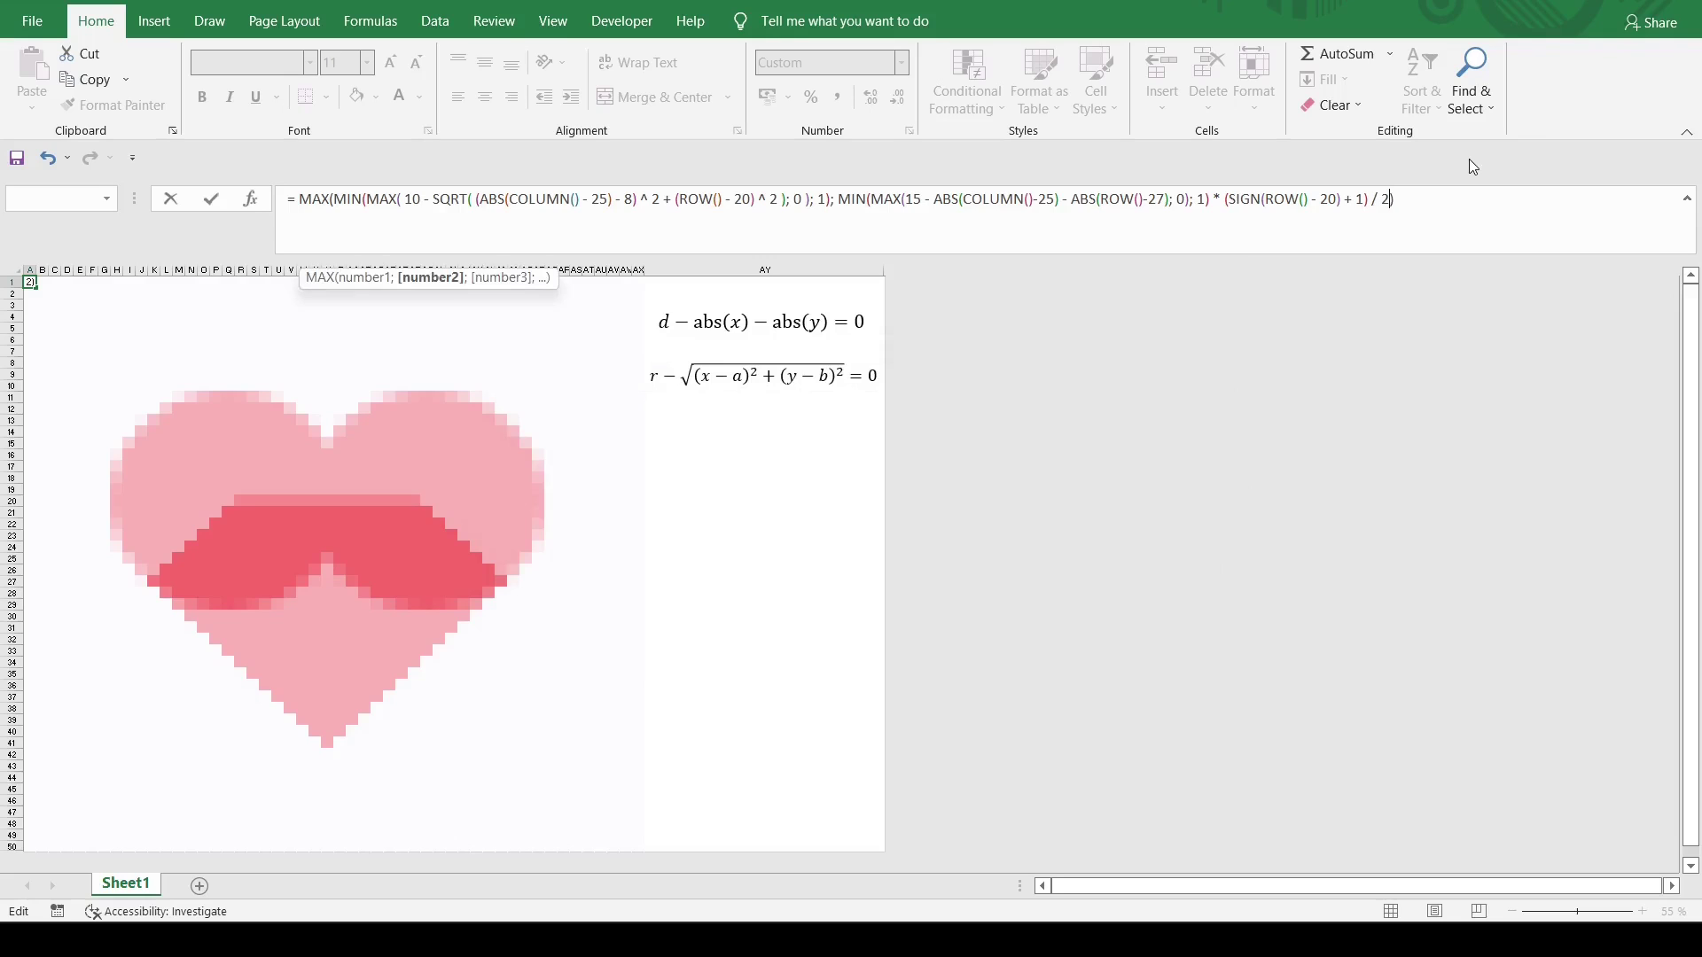
{"action": "key", "text": "Return"}
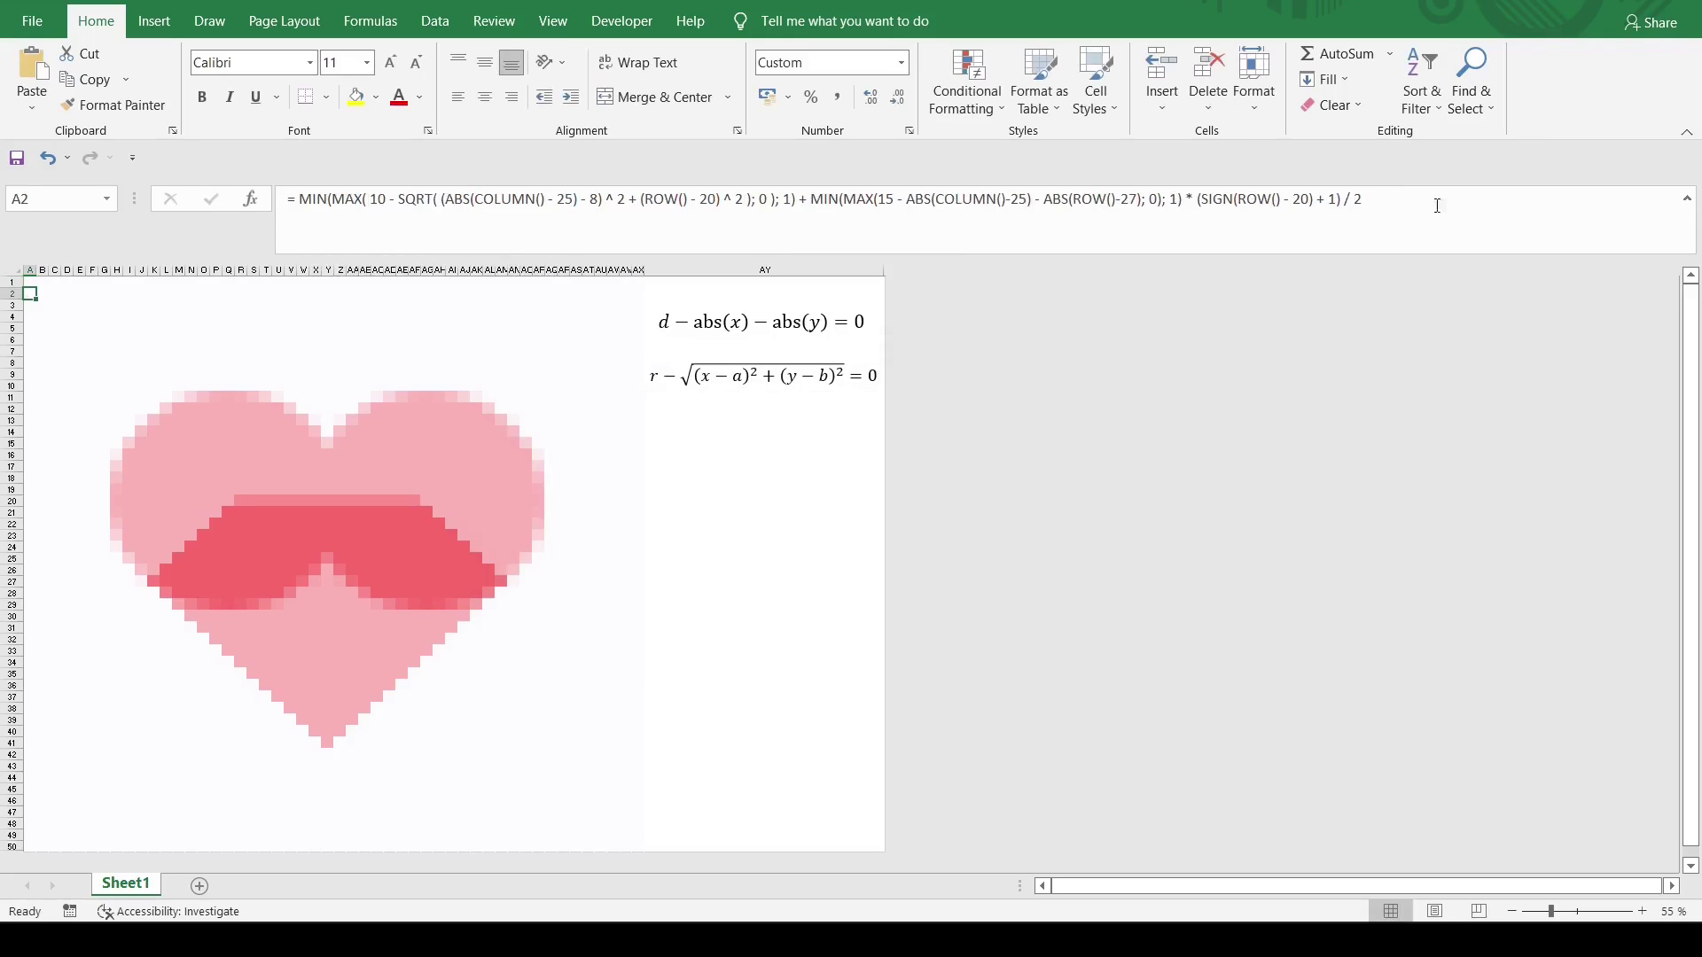
Fill the MAX-combined formula from A1 down and right across the grid A1:AX50.
{"action": "left_click_drag", "start_coordinate": [30, 282], "coordinate": [638, 843]}
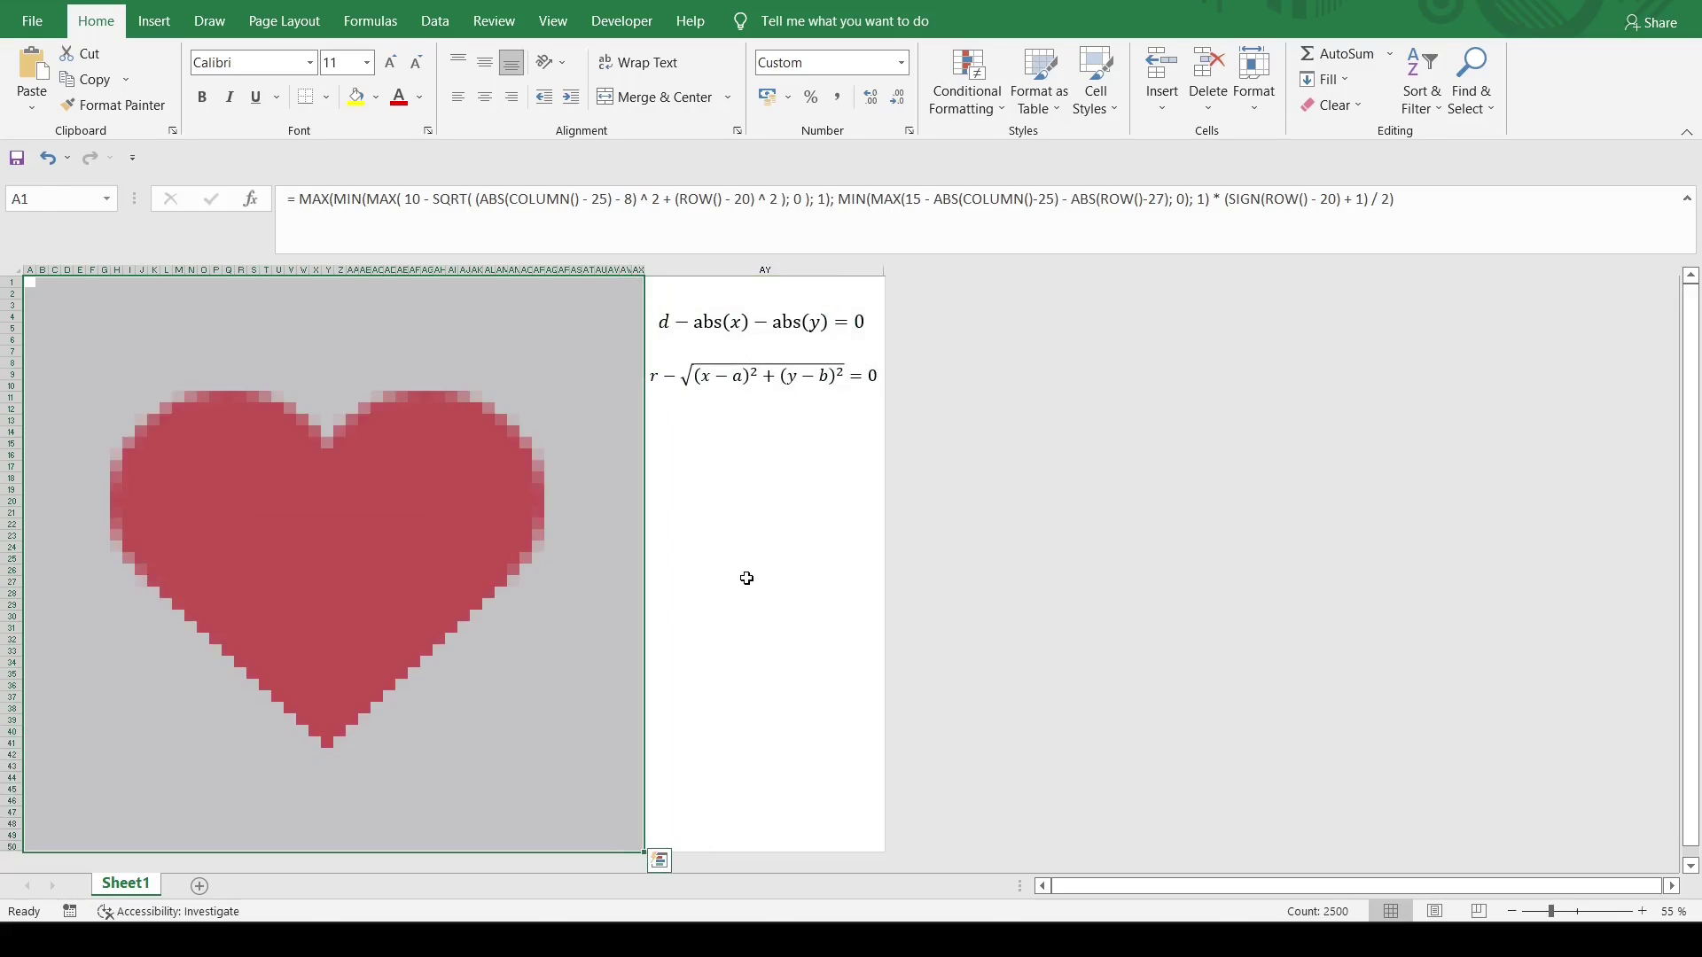
{"action": "left_click", "coordinate": [477, 558]}
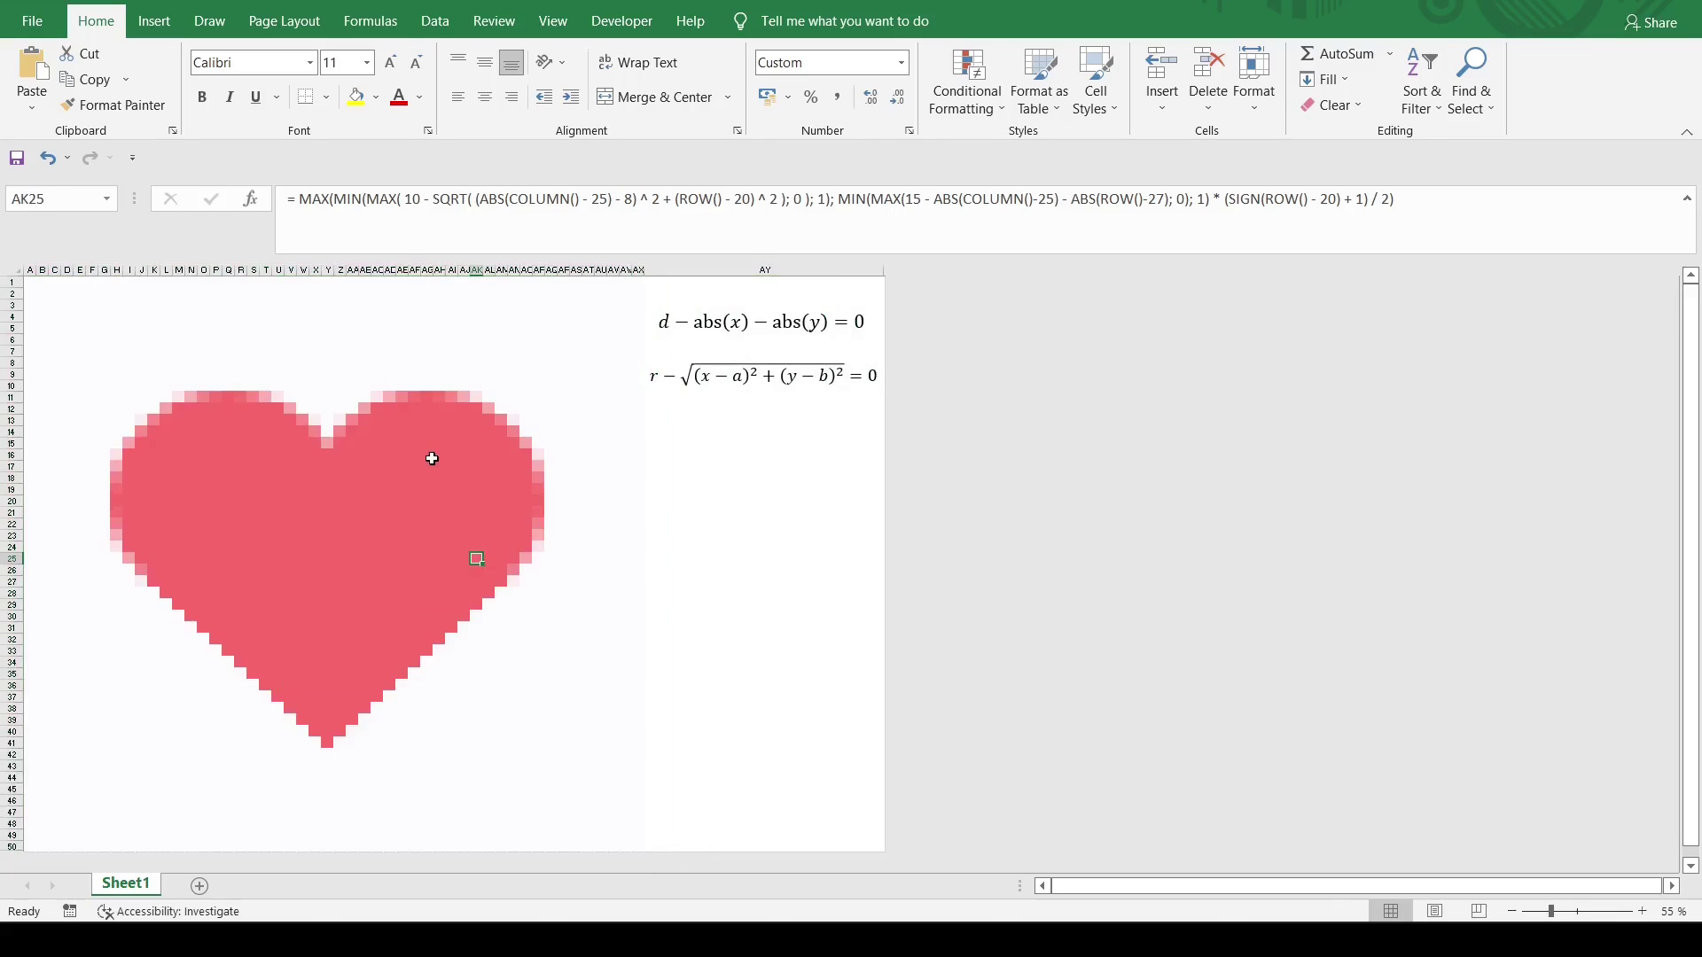
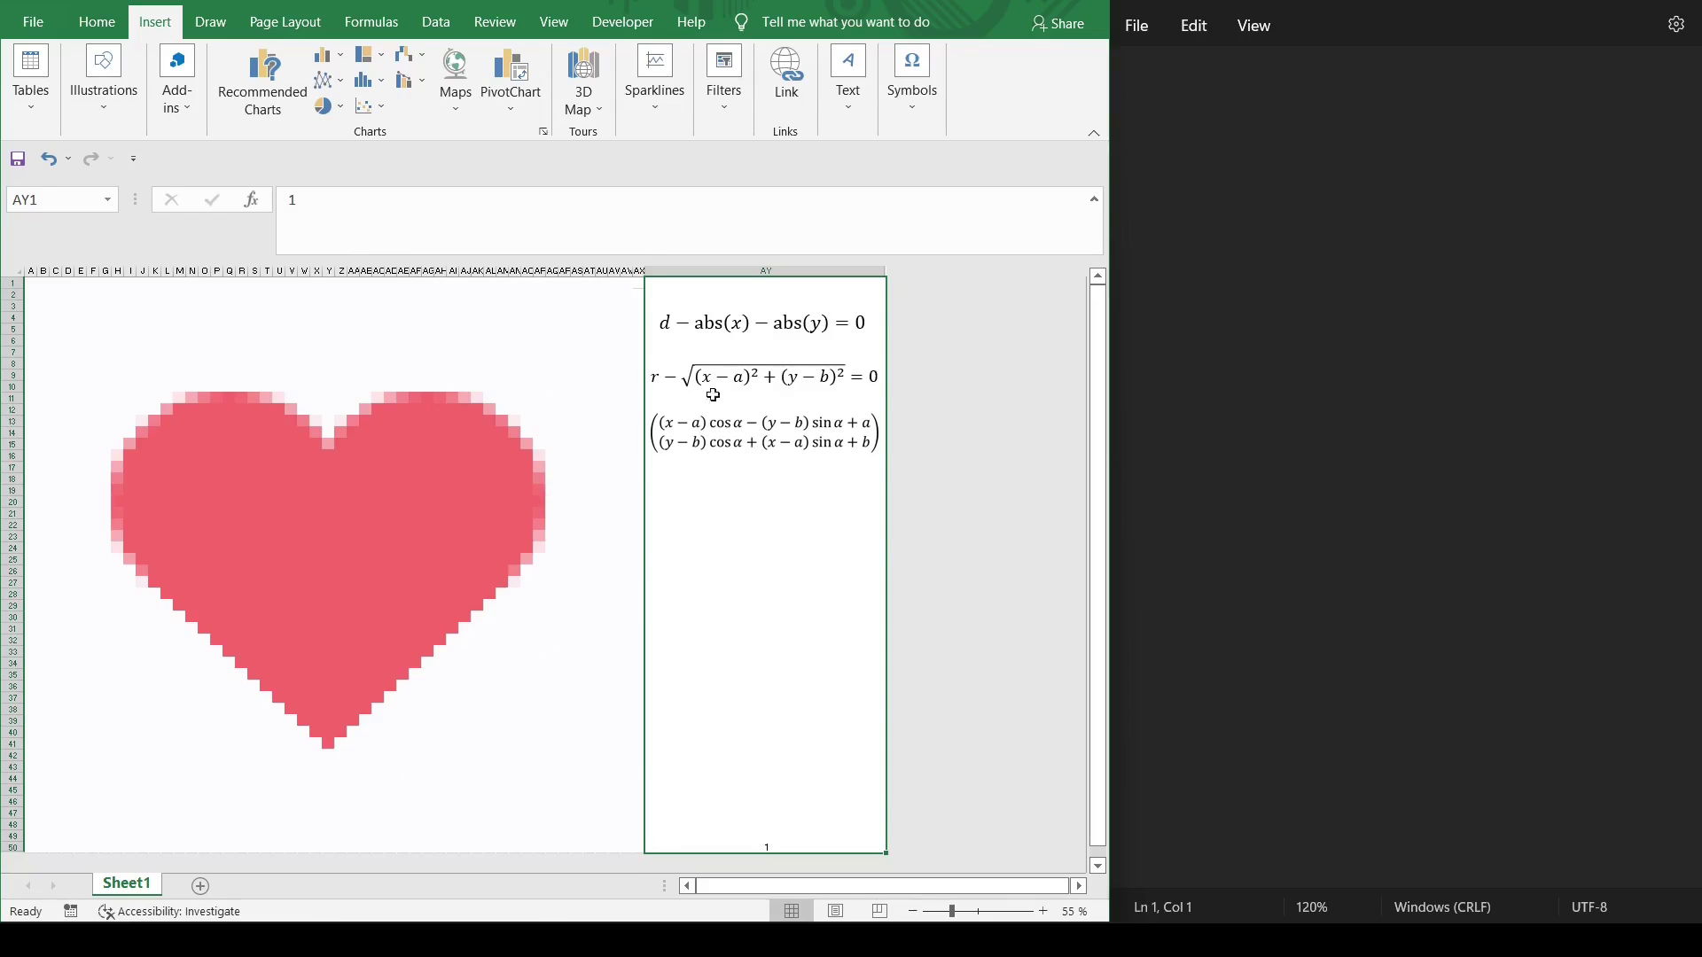
Start the rotated-column expression in AX1 as plain text "(column() - 25) * cos(", without a leading equals sign.
{"action": "left_click", "coordinate": [637, 283]}
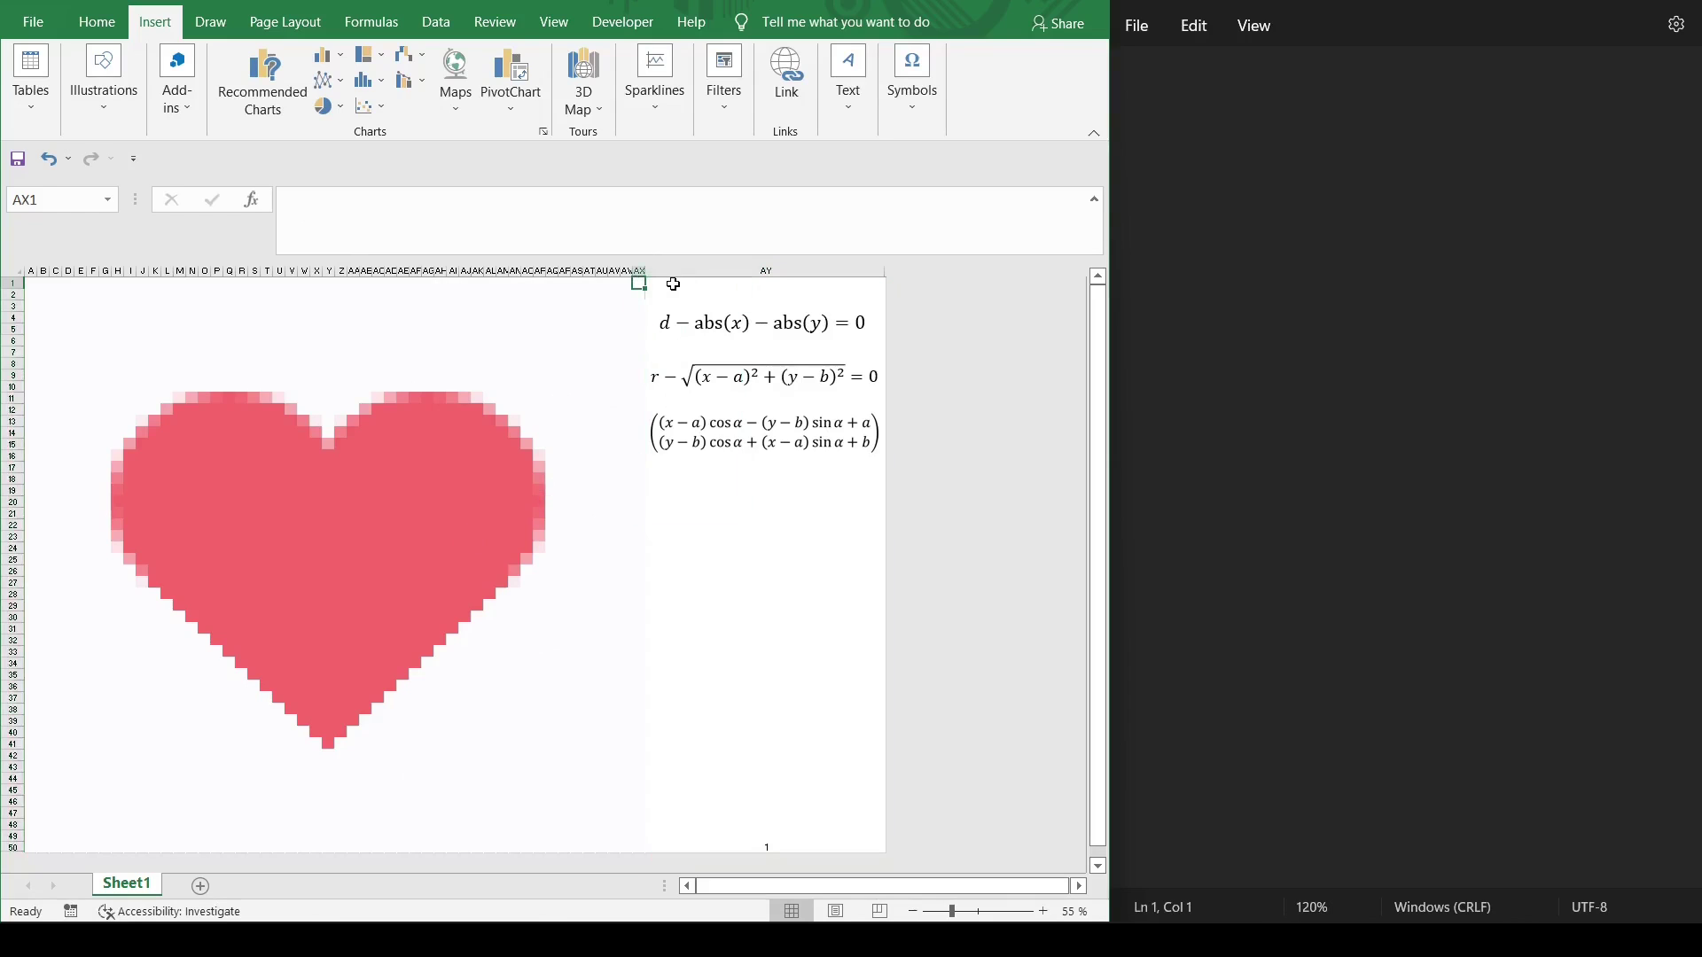
{"action": "left_click", "coordinate": [529, 229]}
{"action": "type", "text": "="}
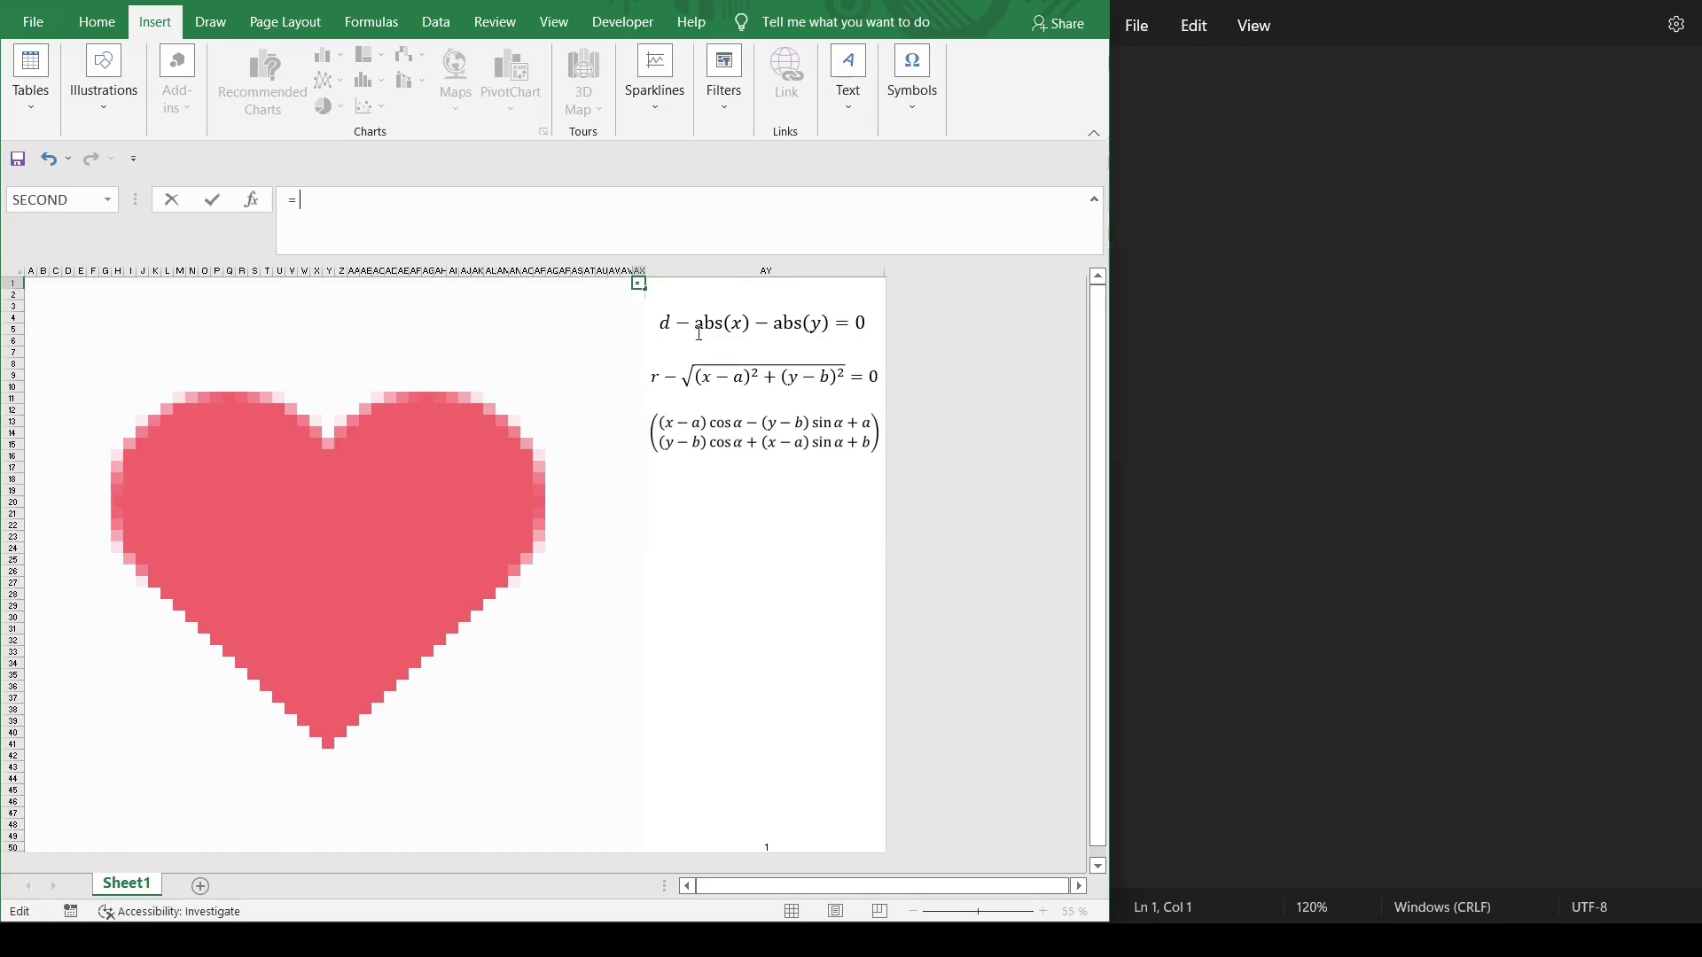
{"action": "type", "text": "(column() - 2"}
{"action": "type", "text": "* cos"}
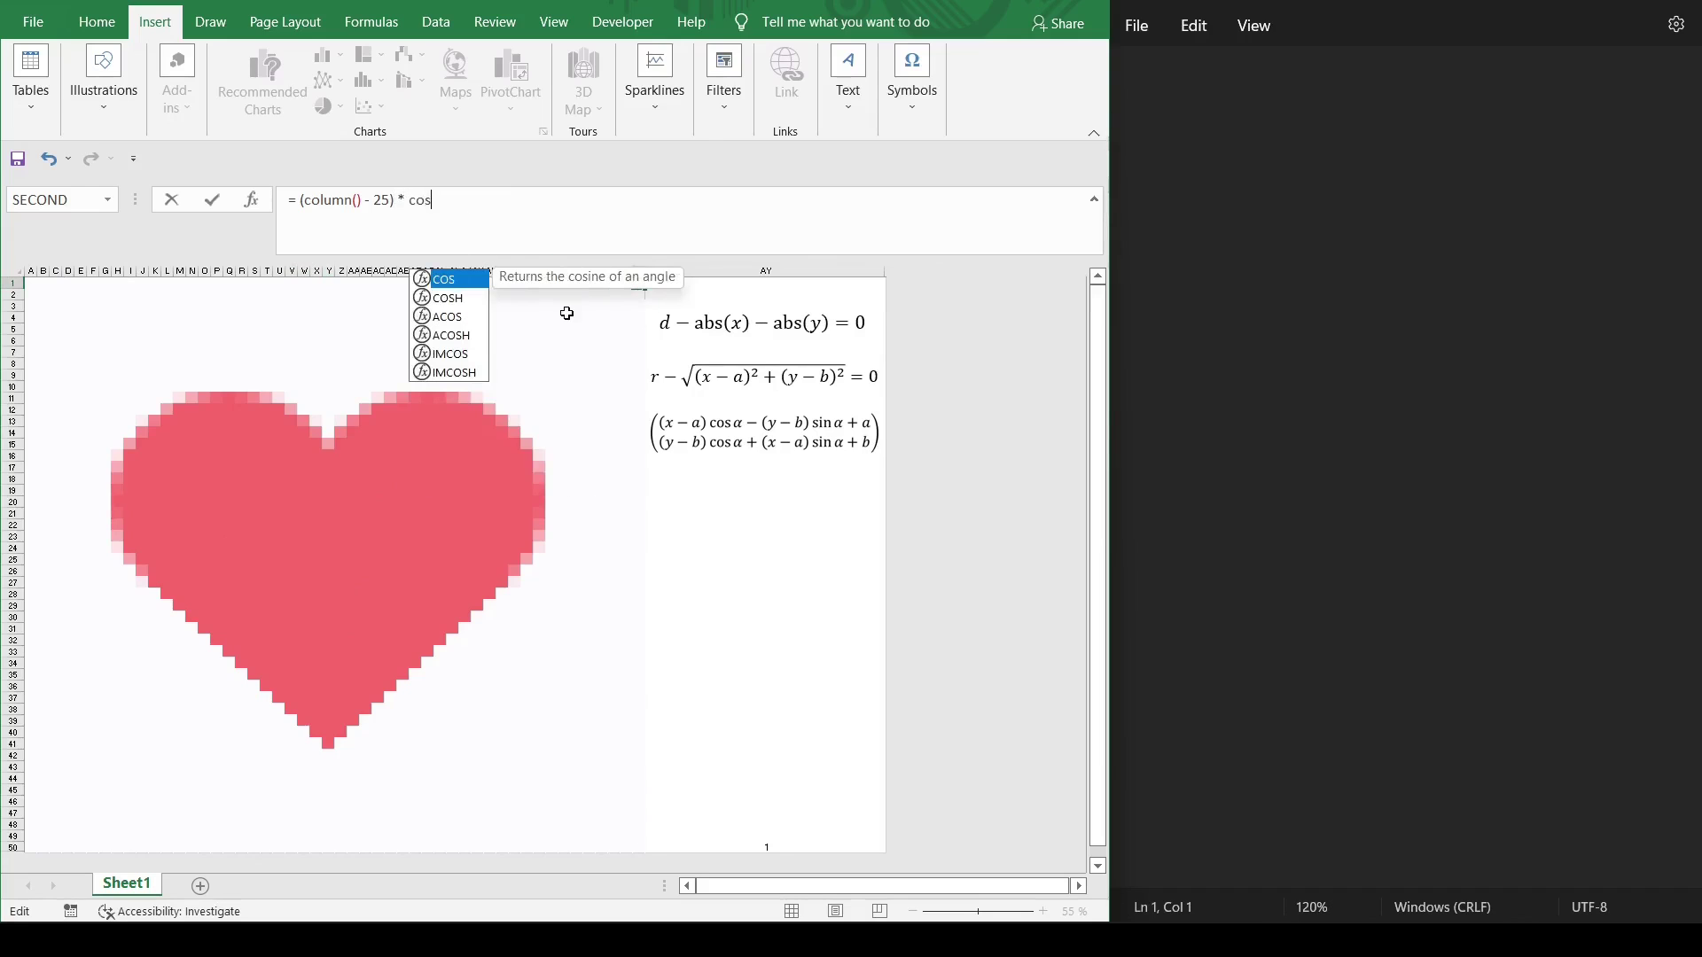
{"action": "type", "text": "("}
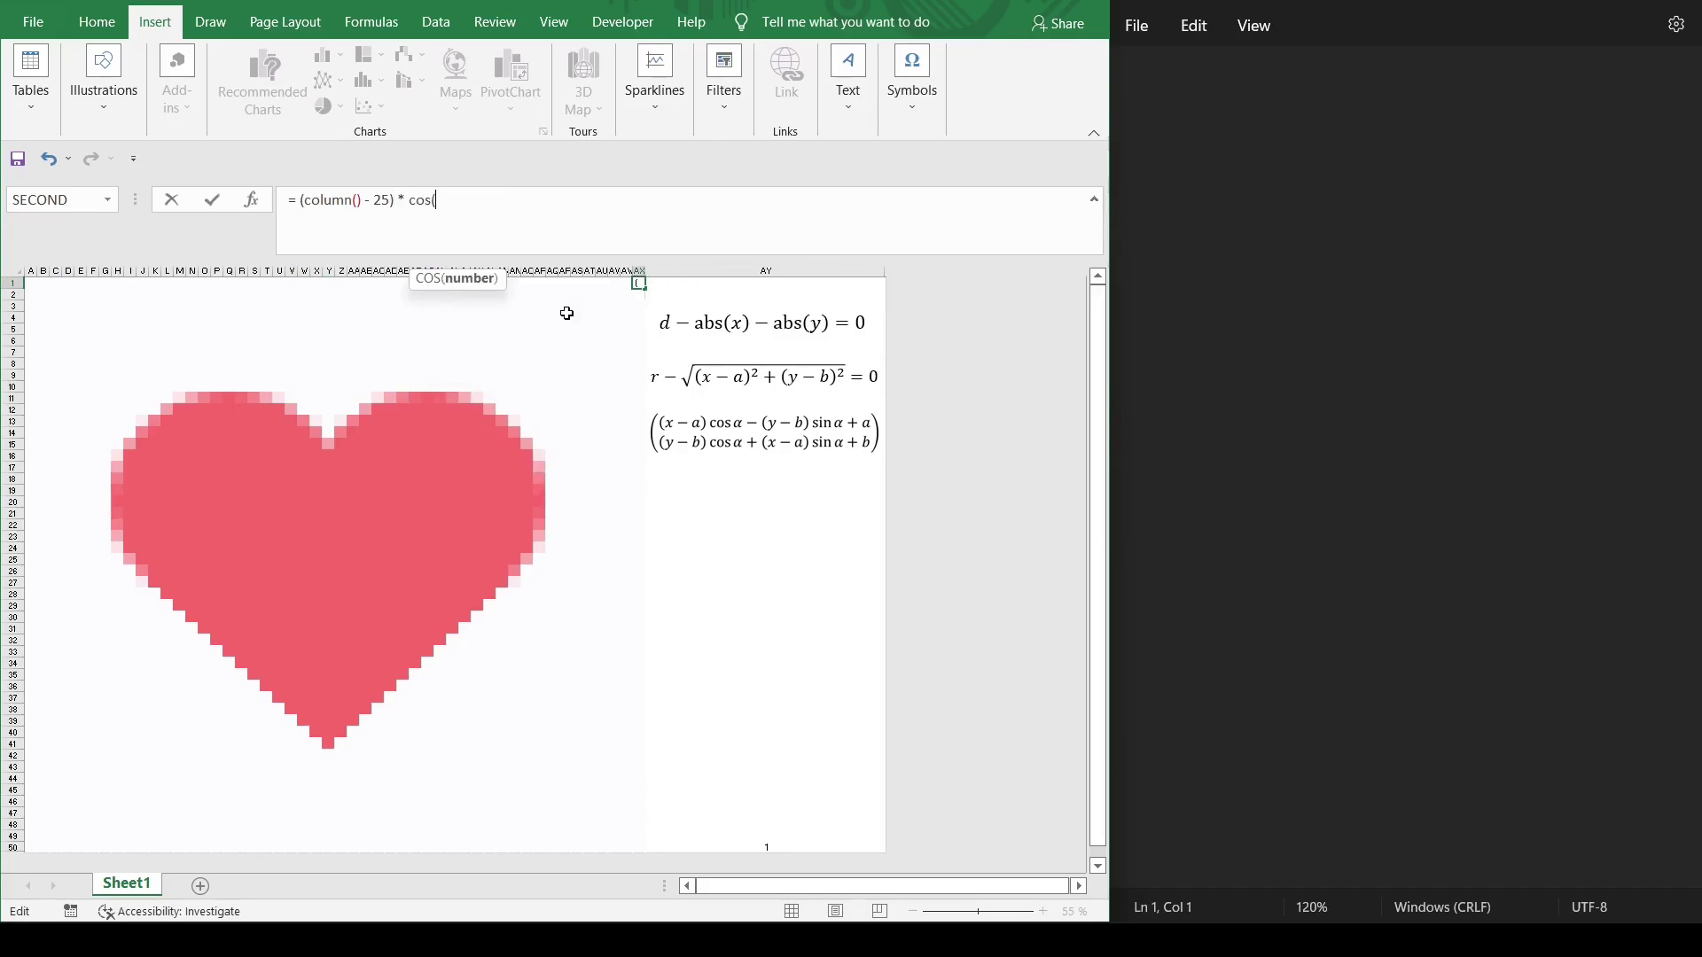
{"action": "left_click", "coordinate": [305, 200]}
{"action": "key", "text": "BackSpace"}
{"action": "key", "text": "BackSpace"}
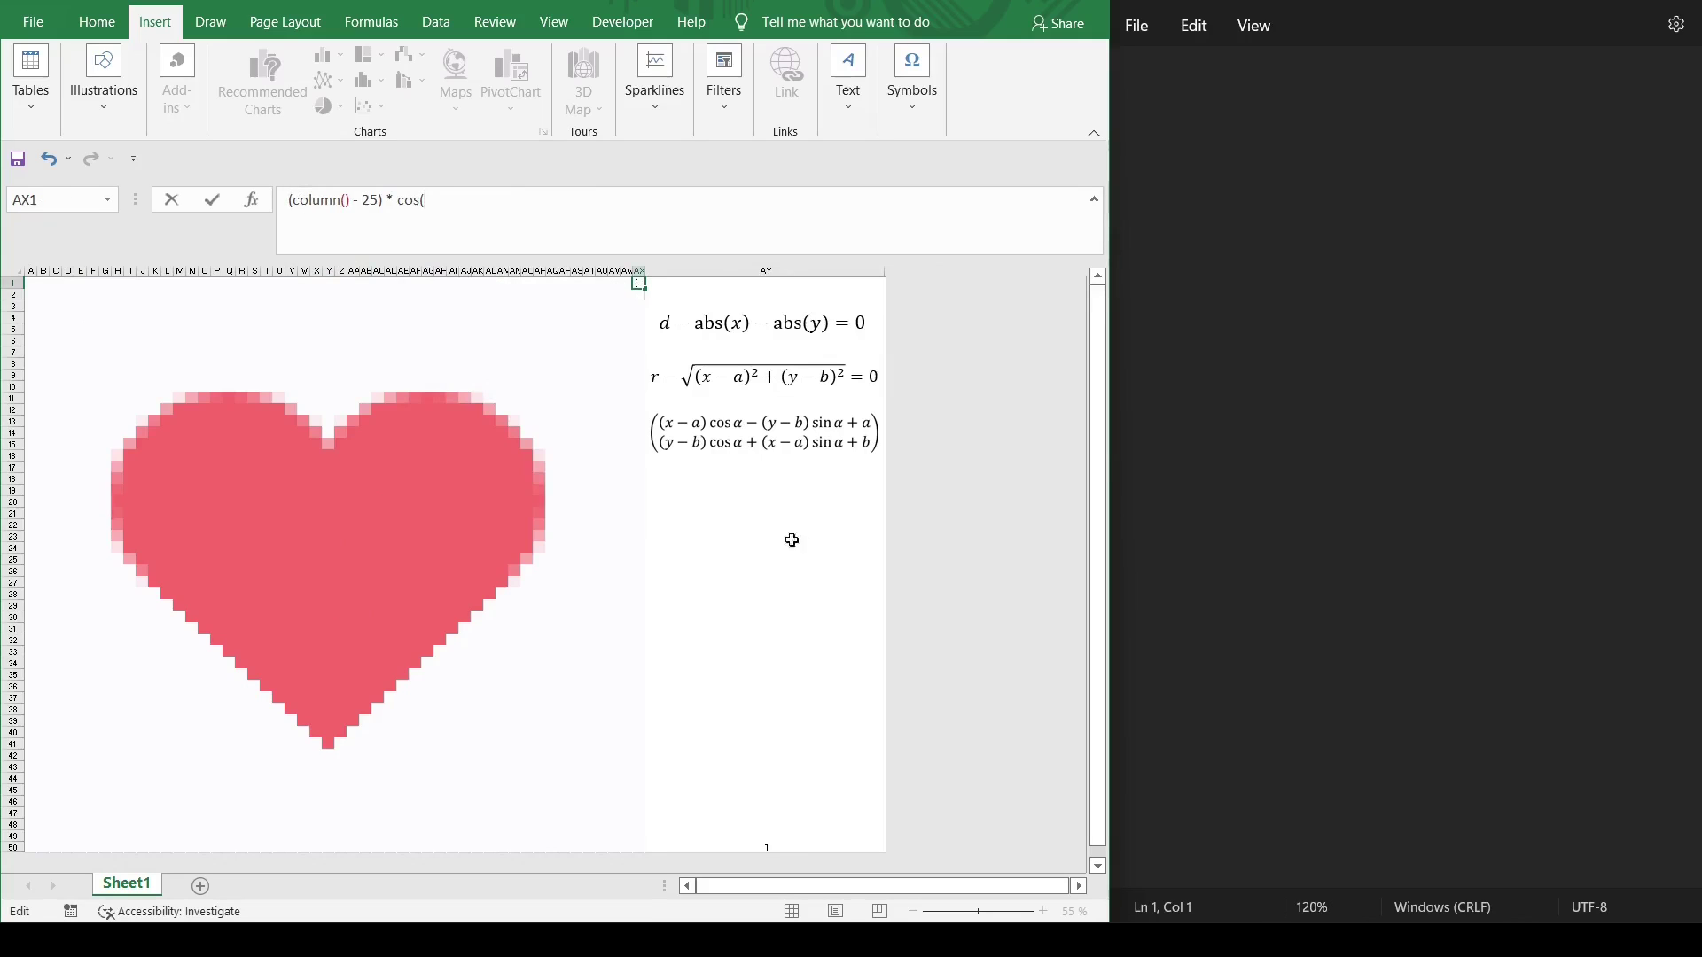
Complete the AX1 text so it reads "(column() - 25) * cos($AY$1) - (row() - 25) * sin($AY$1) + 25".
{"action": "left_click", "coordinate": [782, 576]}
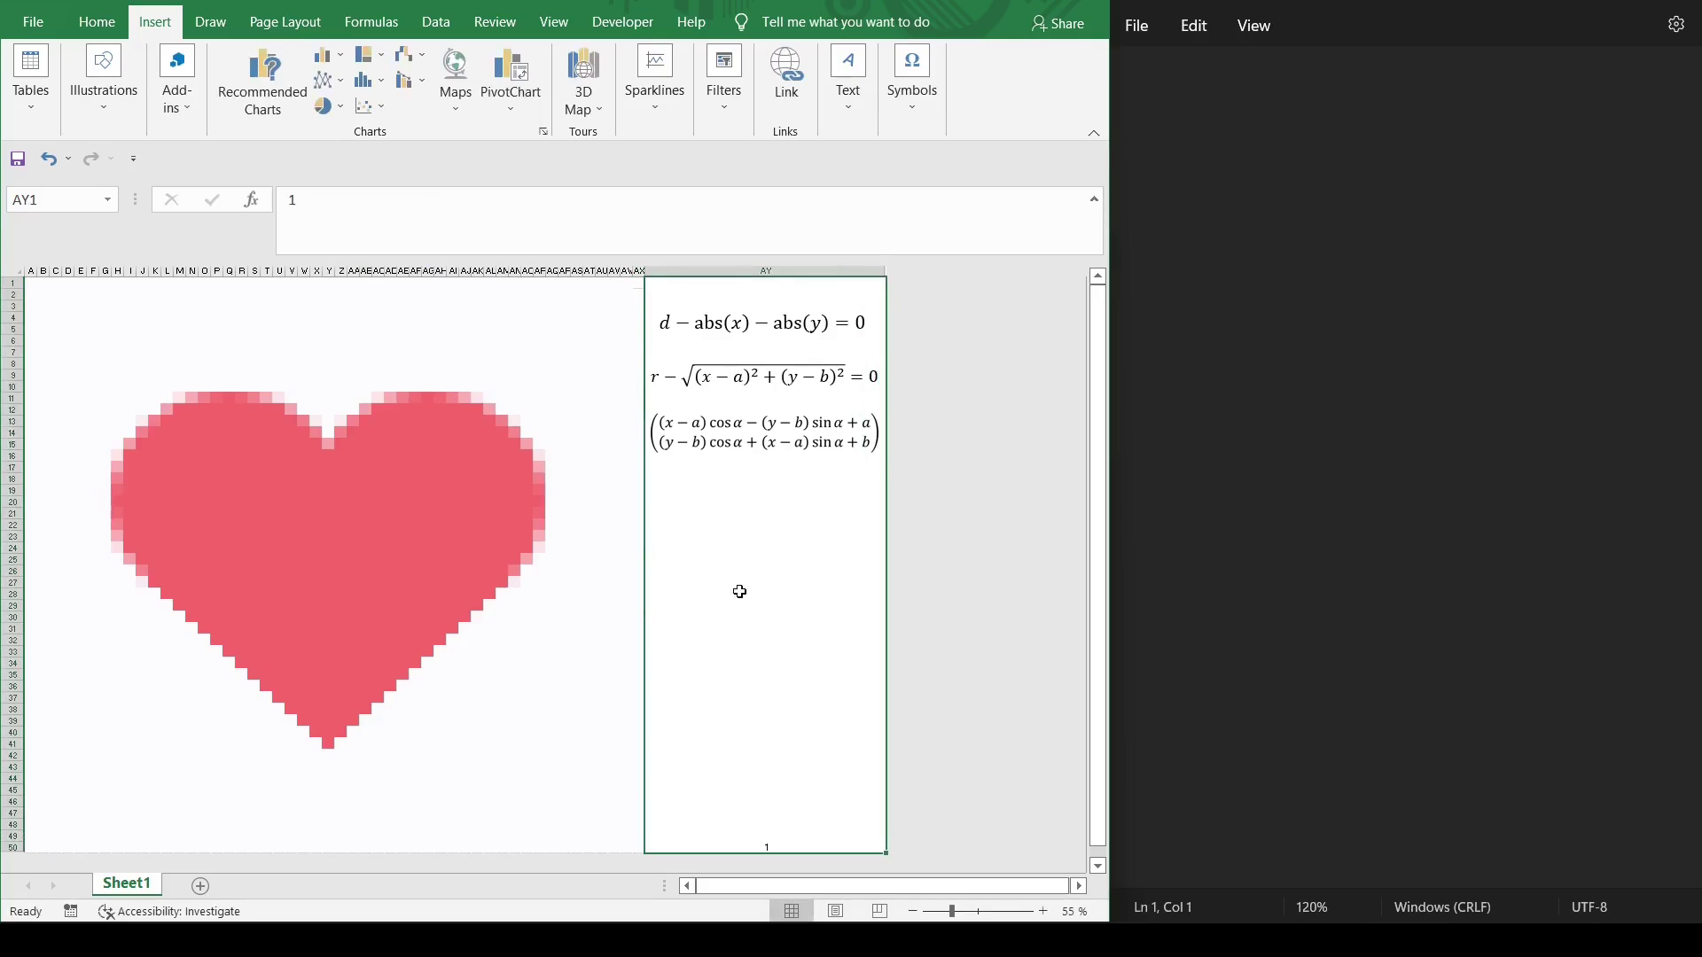
{"action": "left_click", "coordinate": [638, 282]}
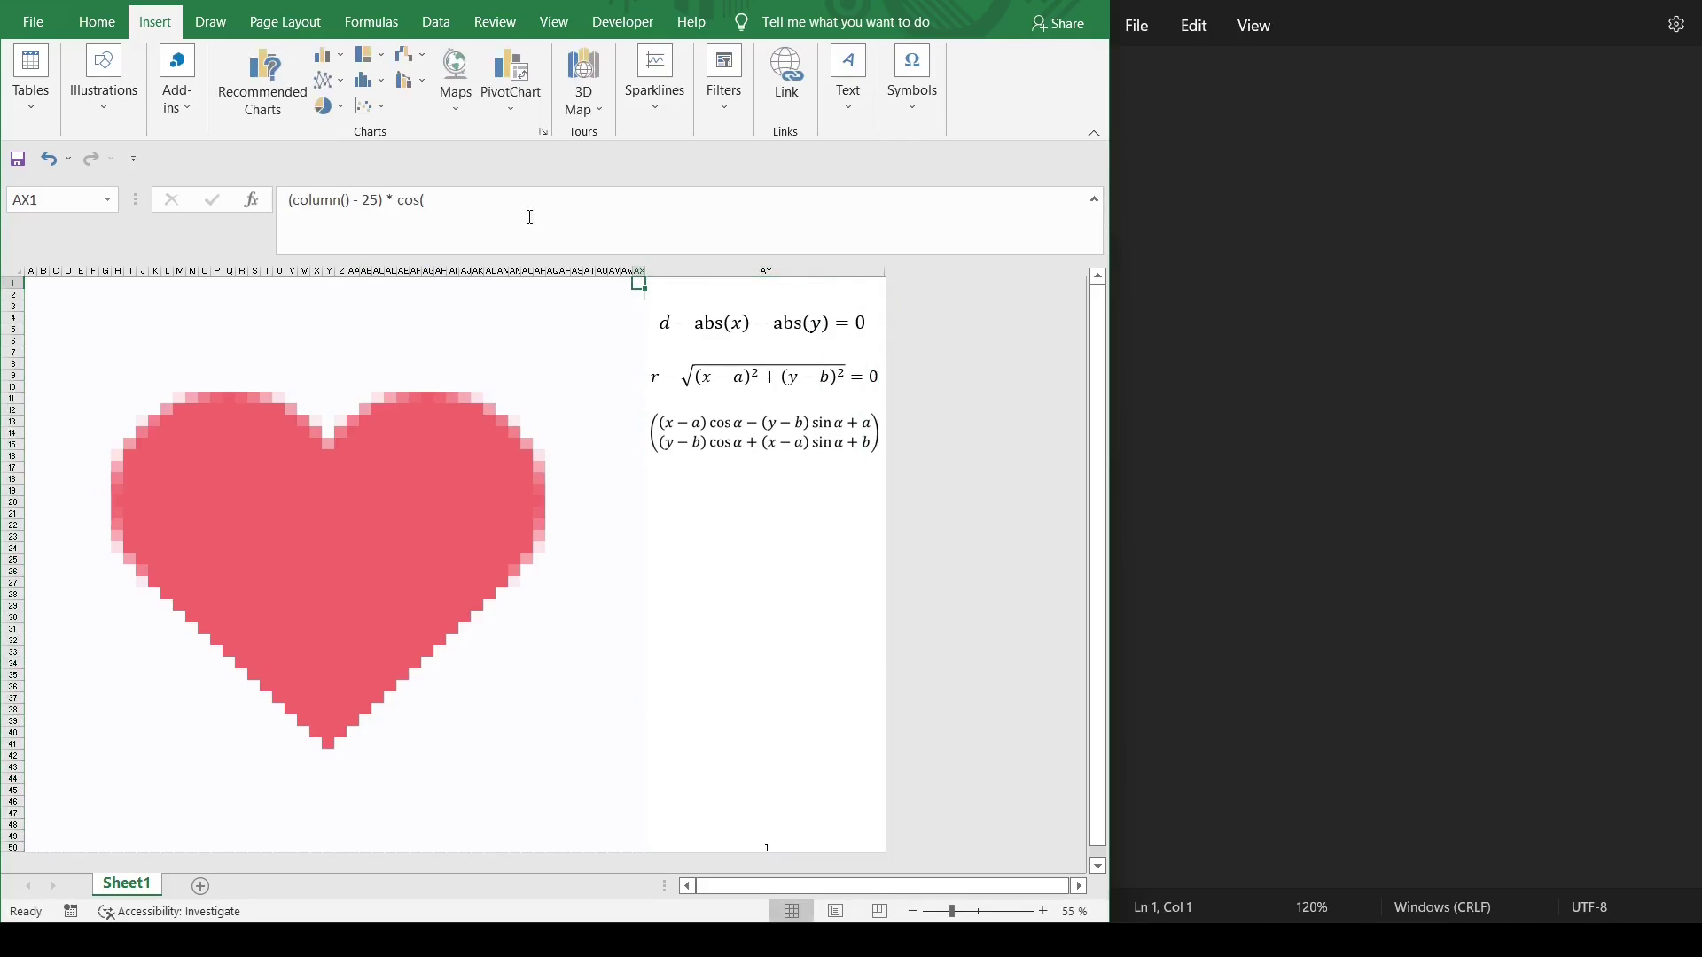
{"action": "left_click", "coordinate": [530, 212]}
{"action": "type", "text": "$AY$1) - ("}
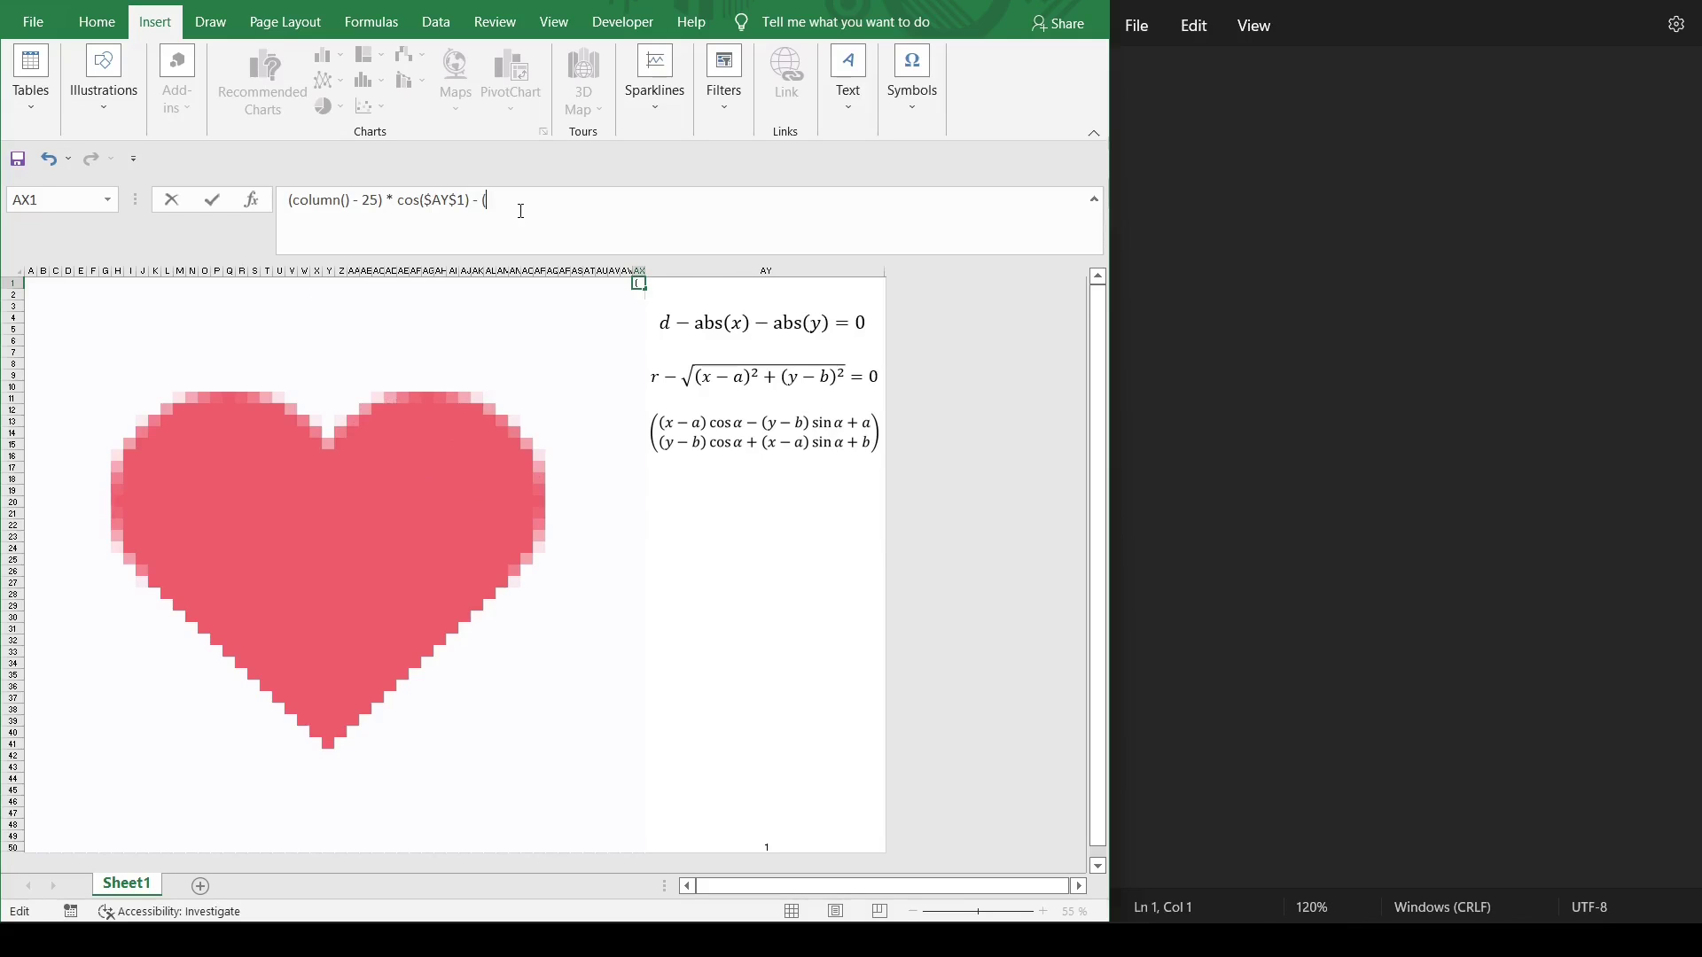
{"action": "type", "text": "ow() - 25) * sin($AY$1) + 25"}
{"action": "key", "text": "Return"}
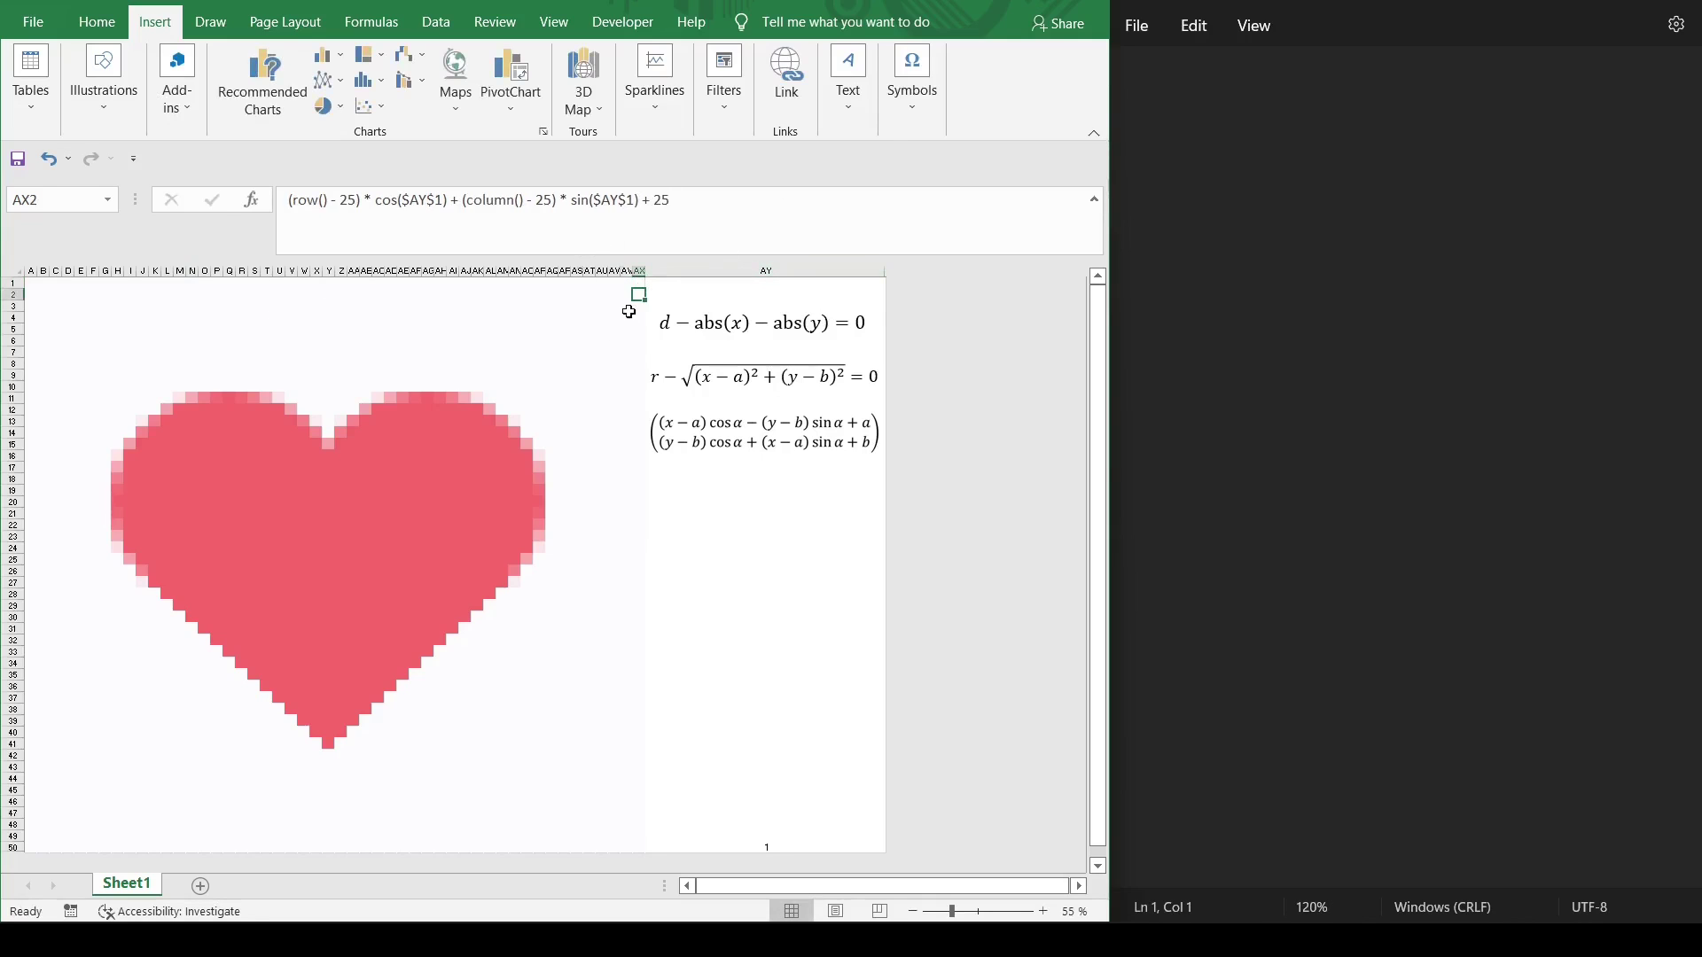
Copy the complete heart formula from a grid cell into the empty Notepad document.
{"action": "left_click", "coordinate": [31, 287]}
{"action": "left_click", "coordinate": [514, 352]}
{"action": "triple_click", "coordinate": [646, 220]}
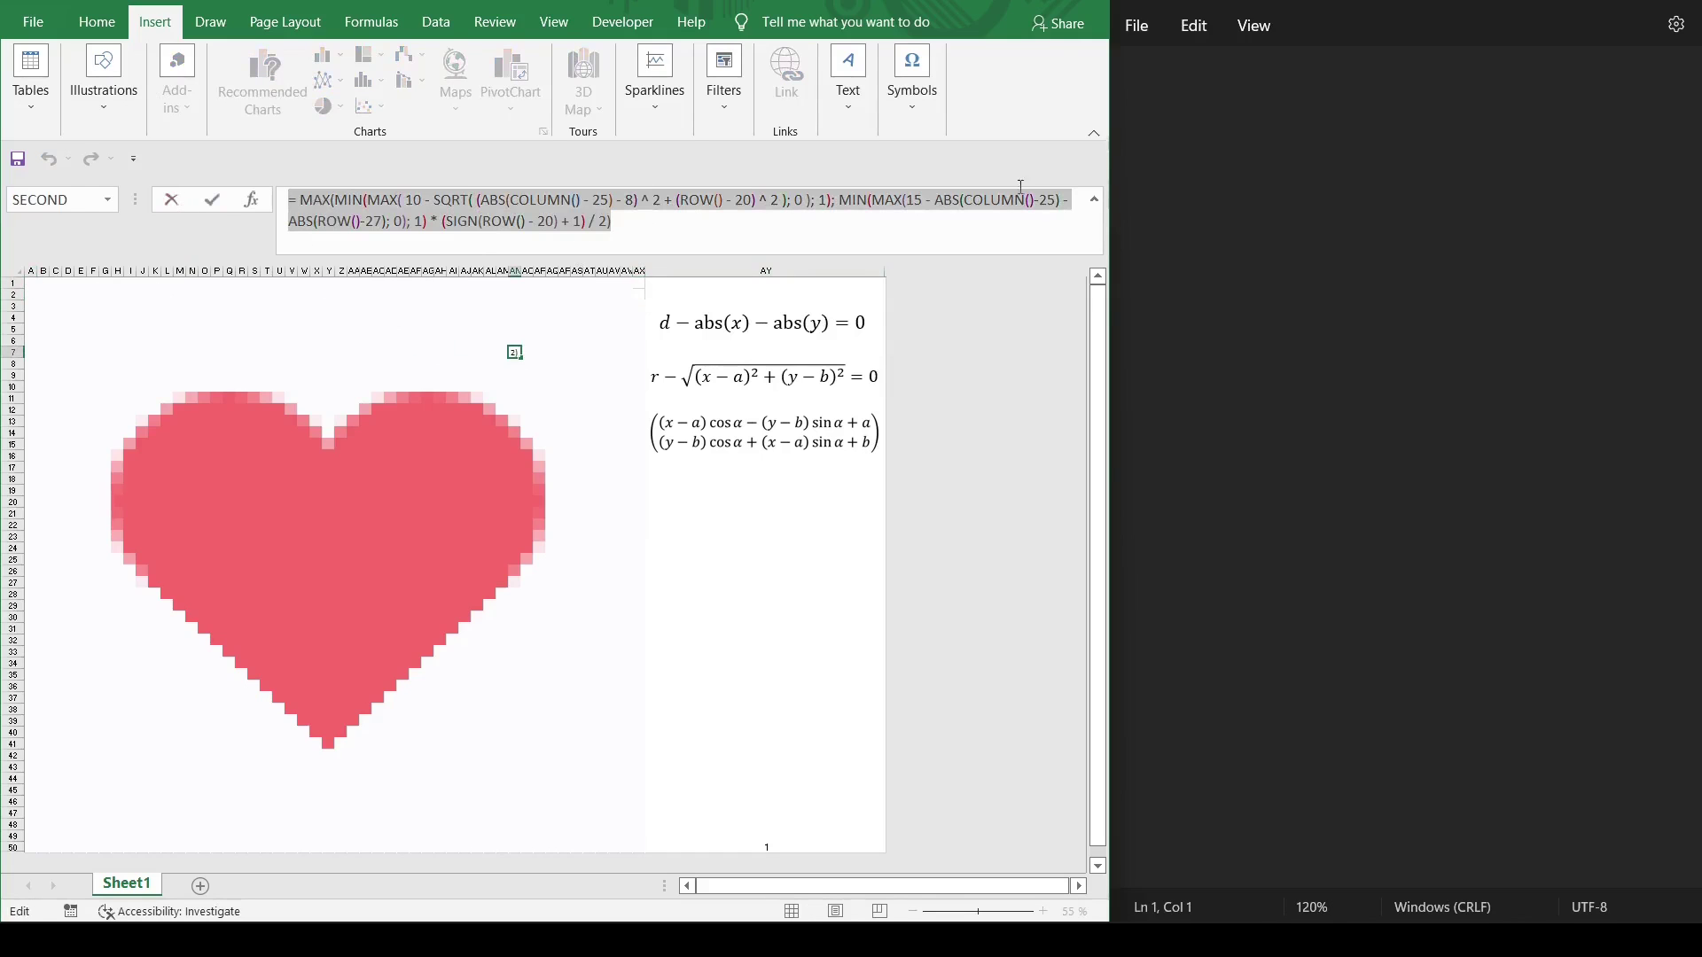
{"action": "key", "text": "ctrl+c"}
{"action": "left_click", "coordinate": [1284, 227]}
{"action": "key", "text": "ctrl+v"}
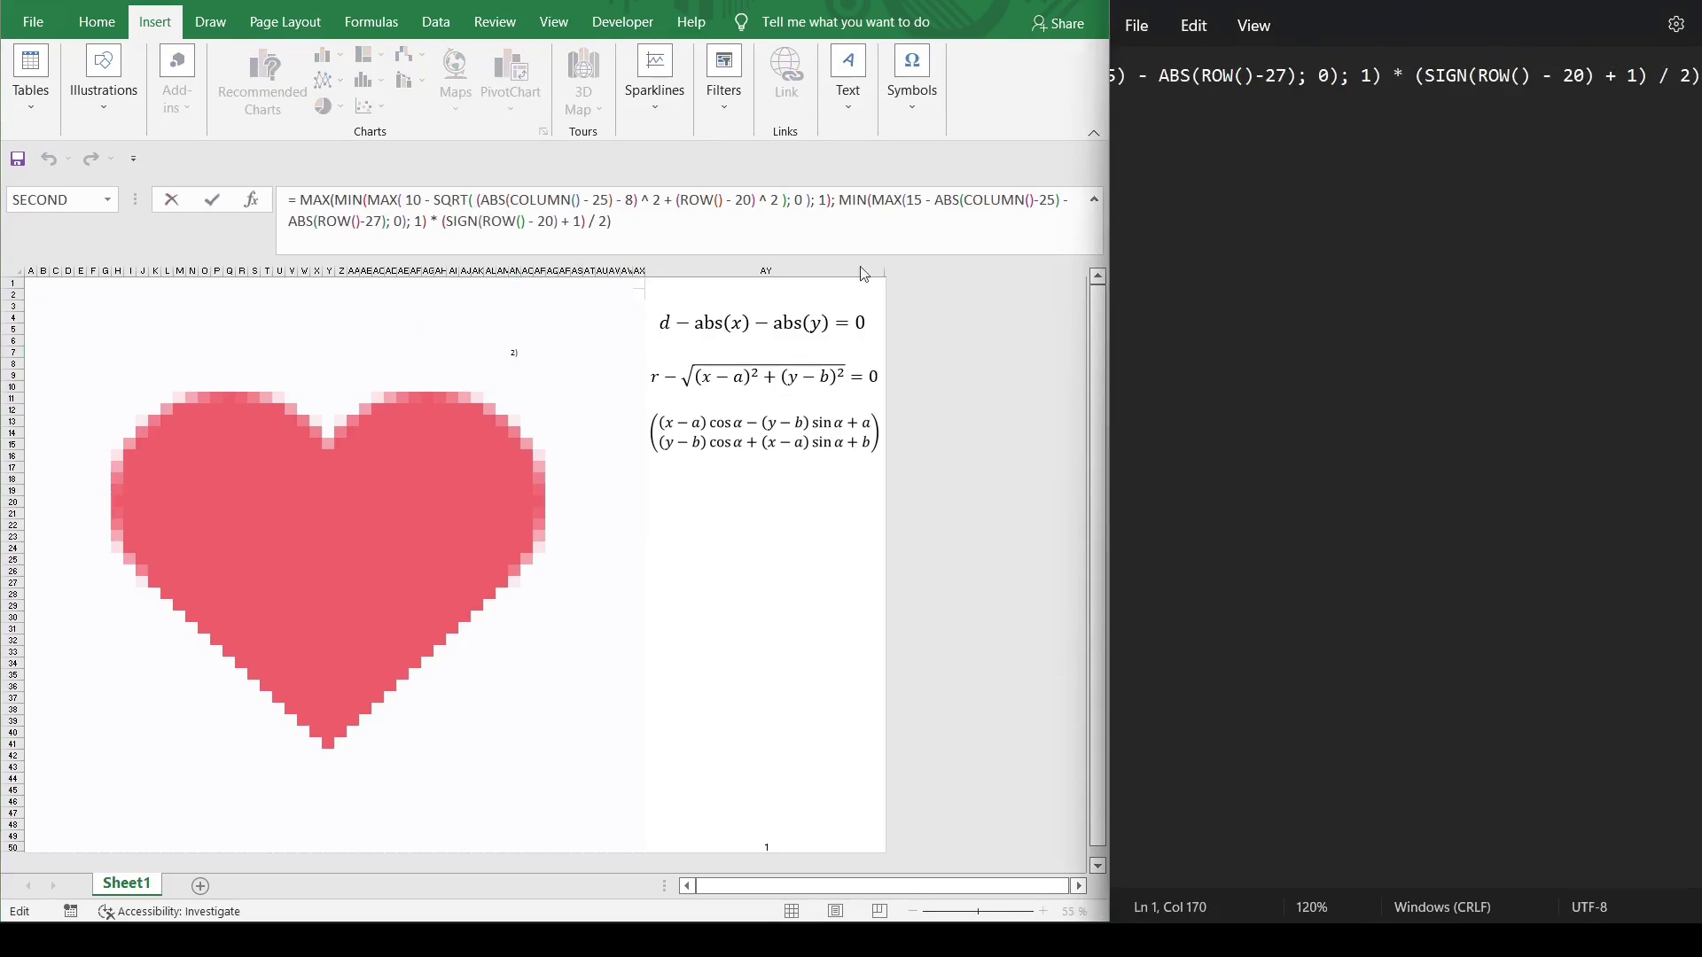
Back in Excel, copy the rotated-column expression from AX1 and paste it into Notepad as the second line.
{"action": "key", "text": "alt+Tab"}
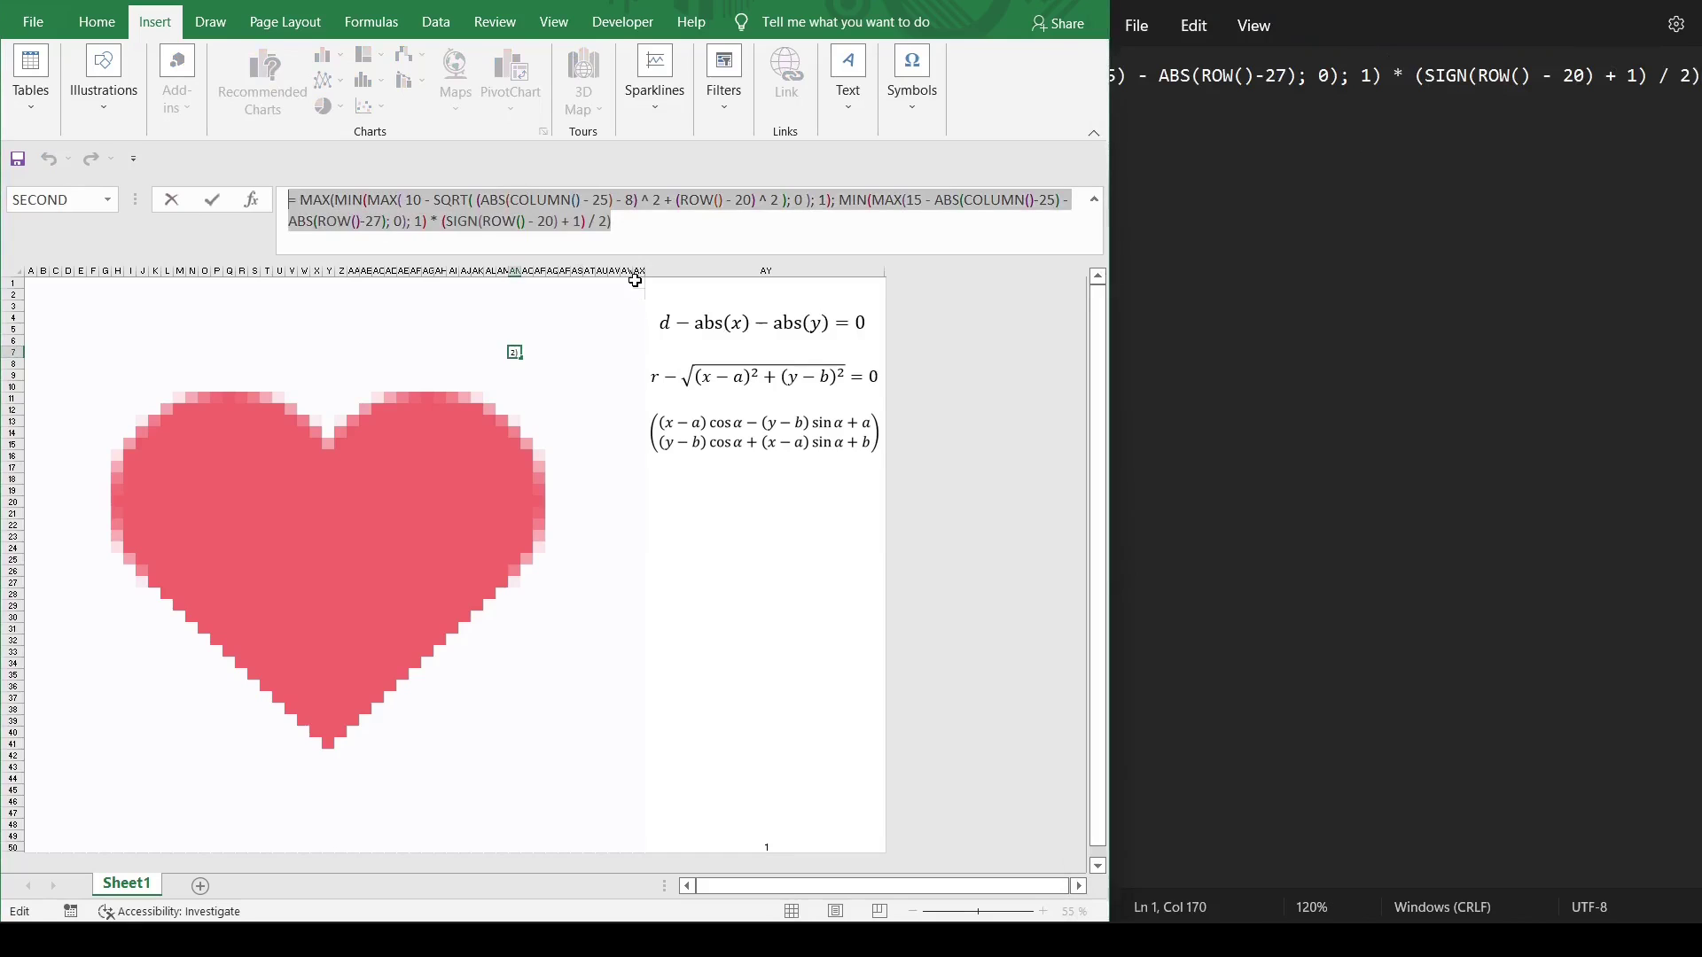
{"action": "key", "text": "Escape"}
{"action": "left_click", "coordinate": [639, 284]}
{"action": "key", "text": "F2"}
{"action": "key", "text": "ctrl+a"}
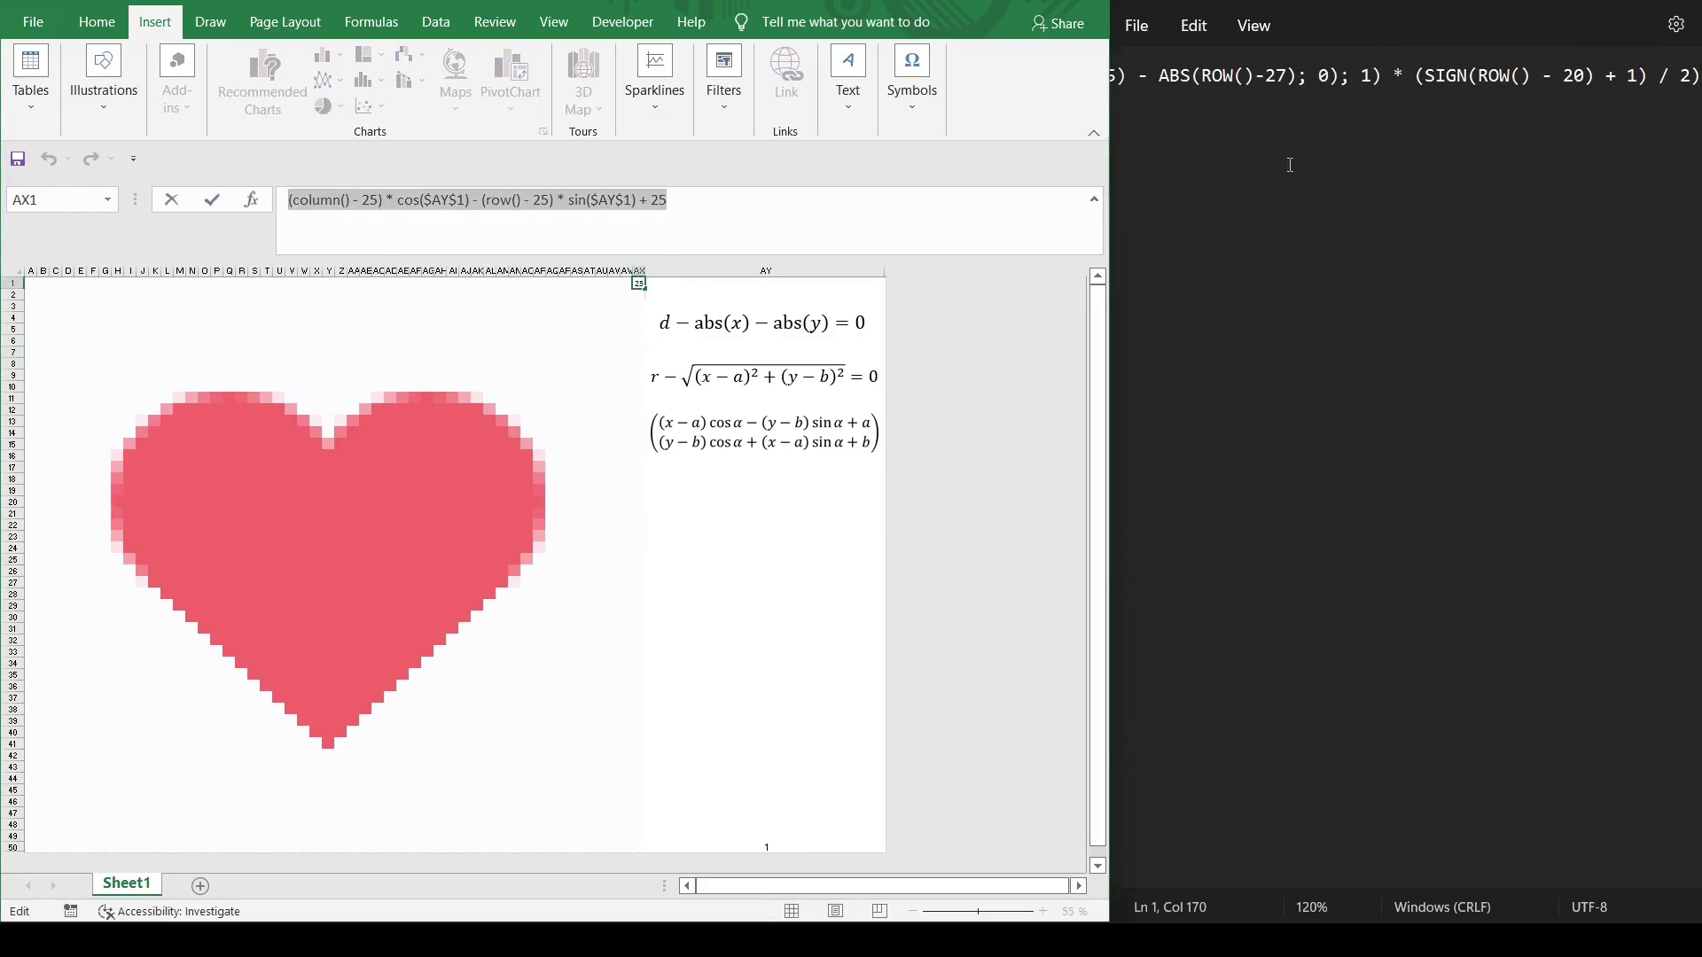
{"action": "left_click", "coordinate": [1340, 166]}
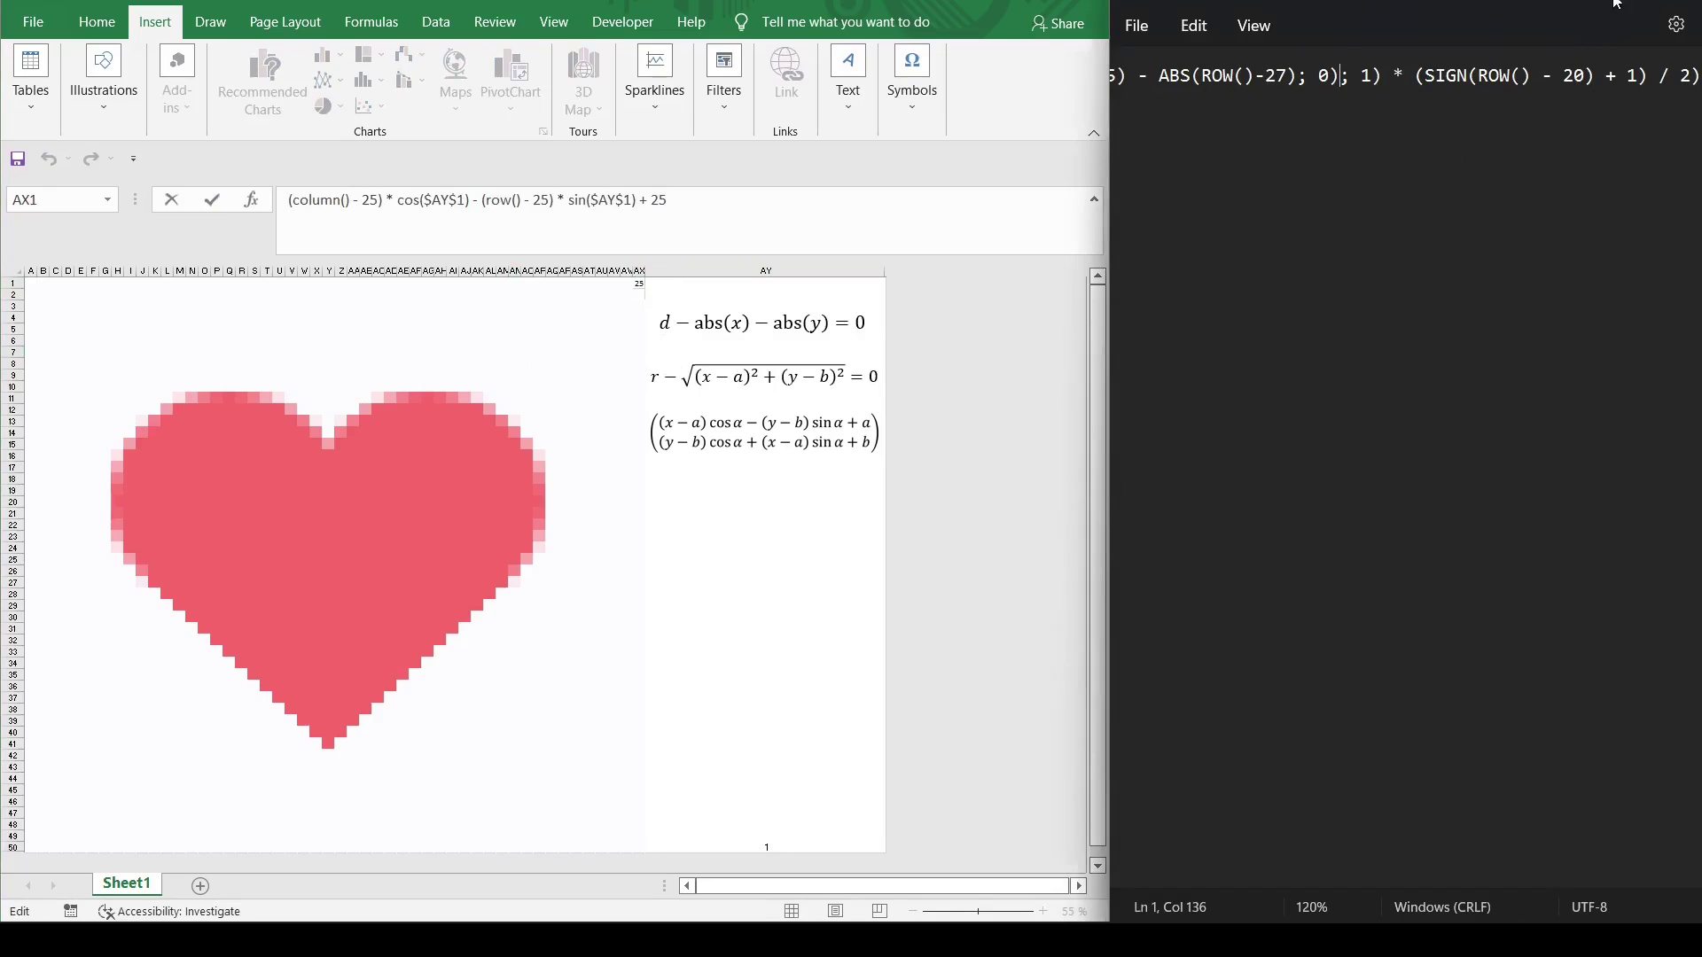
{"action": "double_click", "coordinate": [1595, 39]}
{"action": "left_click", "coordinate": [1338, 99]}
{"action": "key", "text": "ctrl+v"}
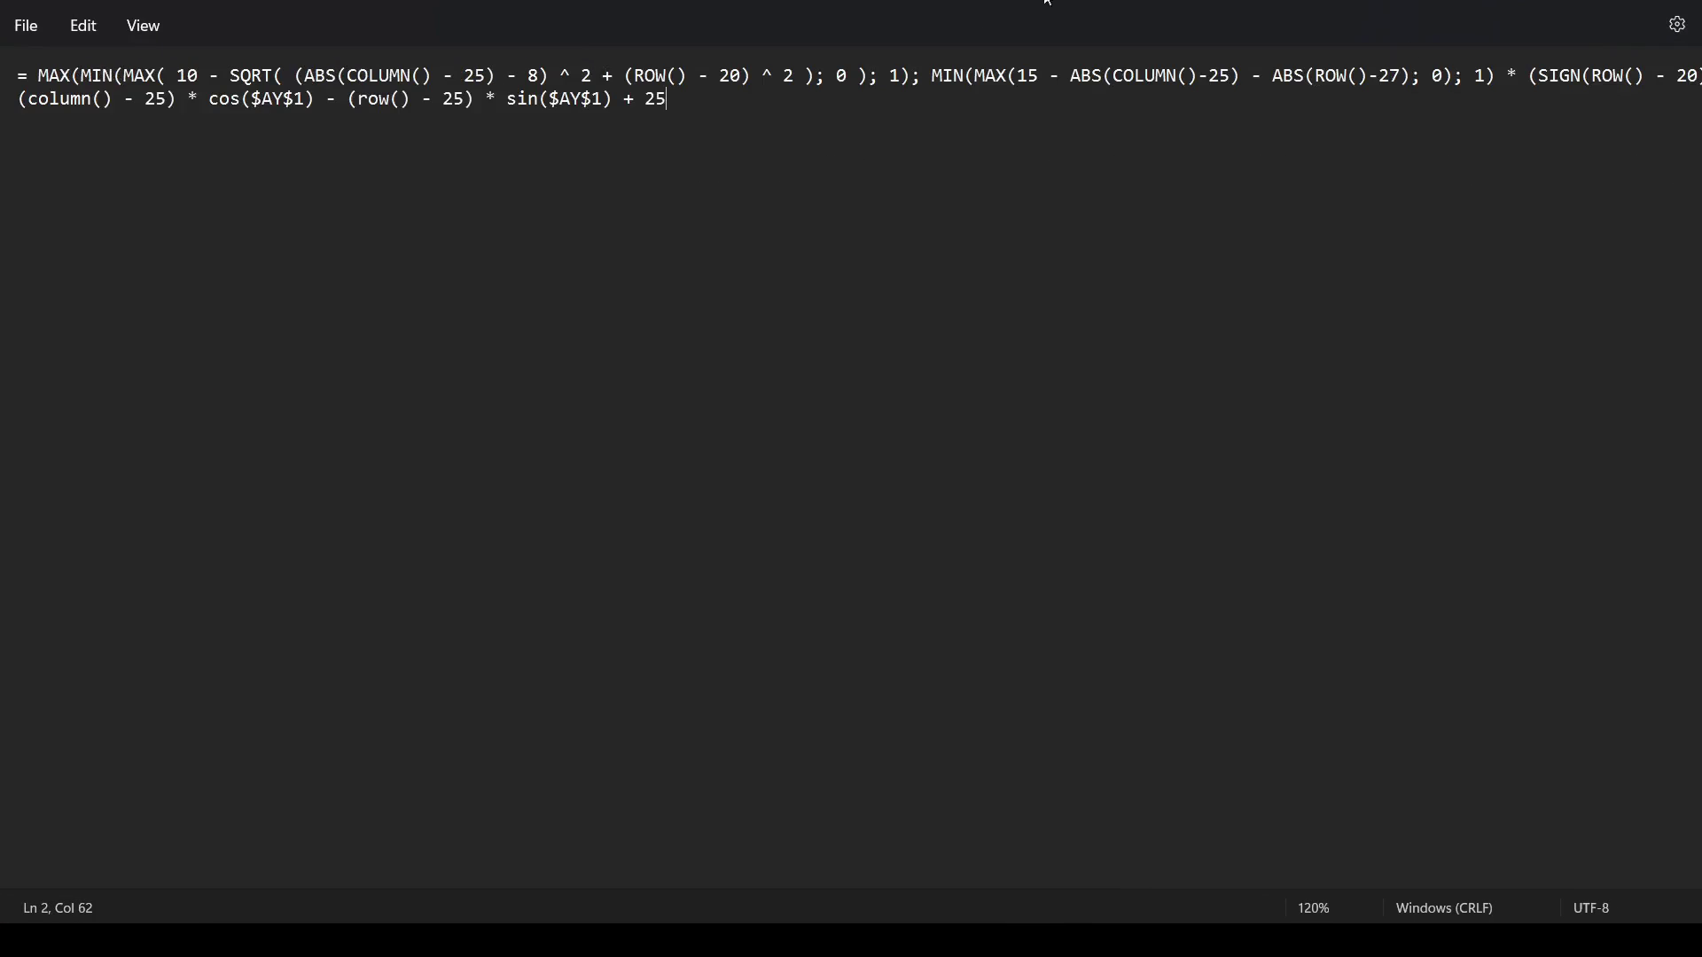
Copy the rotated-row expression from AX2 in Excel and paste it into Notepad as the third line.
{"action": "double_click", "coordinate": [1167, 37]}
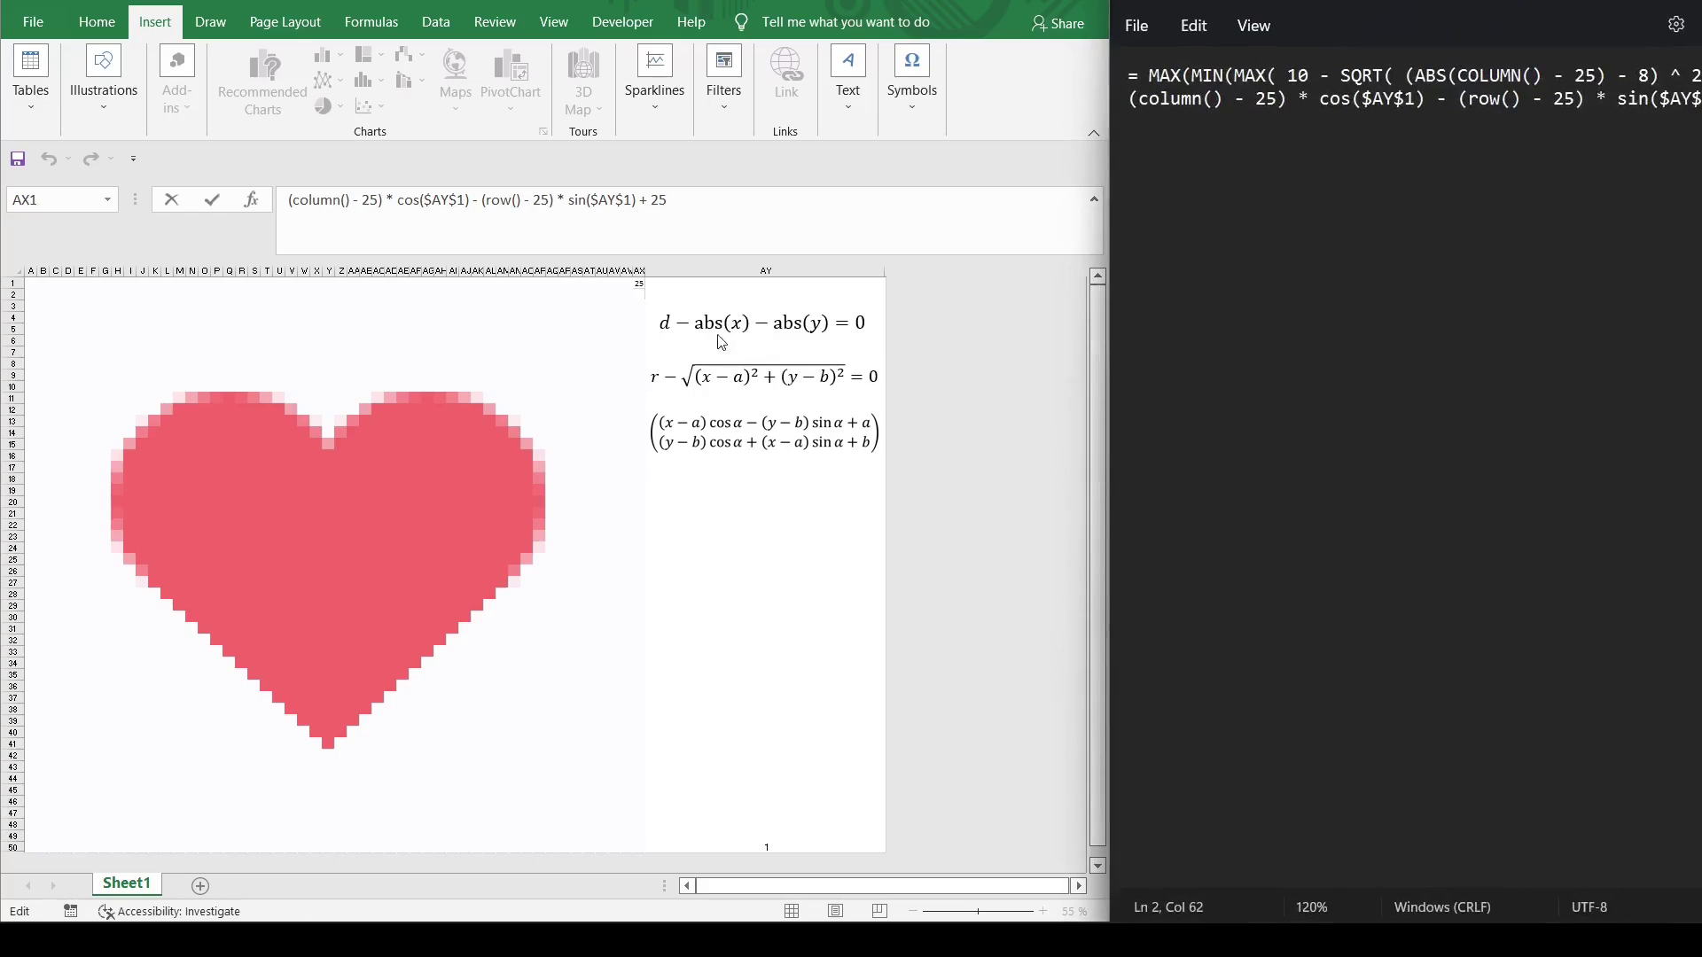
{"action": "left_click", "coordinate": [637, 296]}
{"action": "key", "text": "Return"}
{"action": "key", "text": "F2"}
{"action": "key", "text": "shift+Home"}
{"action": "key", "text": "ctrl+c"}
{"action": "left_click", "coordinate": [1376, 225]}
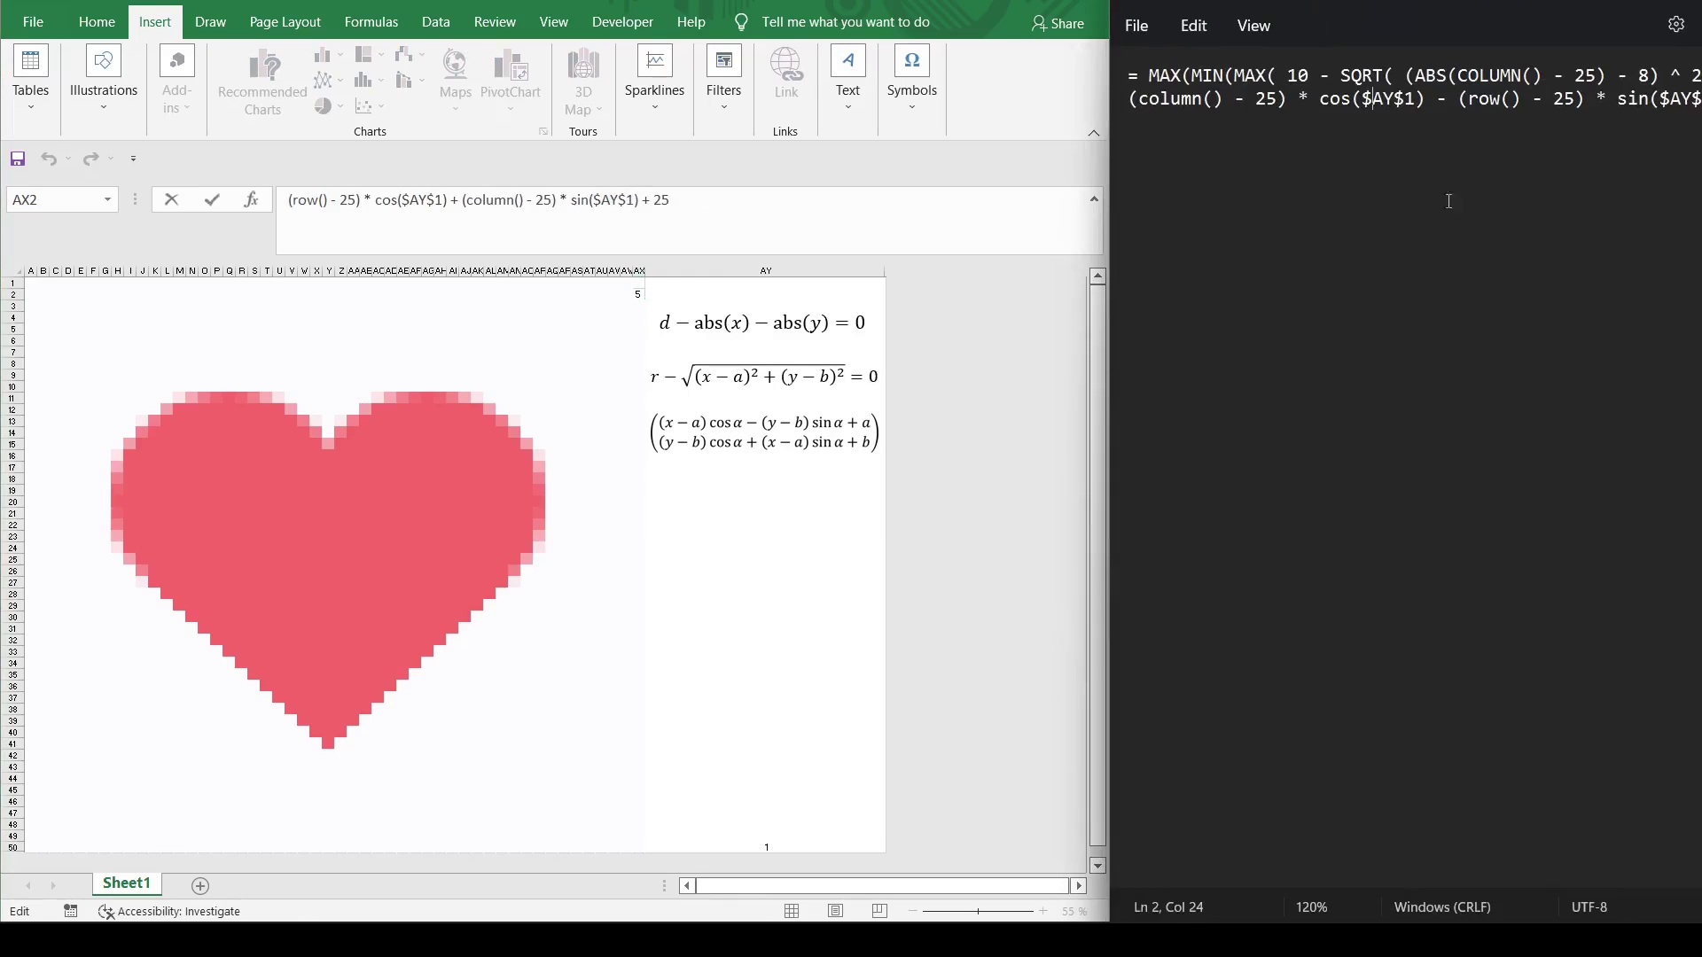
{"action": "key", "text": "super+Up"}
{"action": "key", "text": "End"}
{"action": "key", "text": "Return"}
{"action": "key", "text": "ctrl+v"}
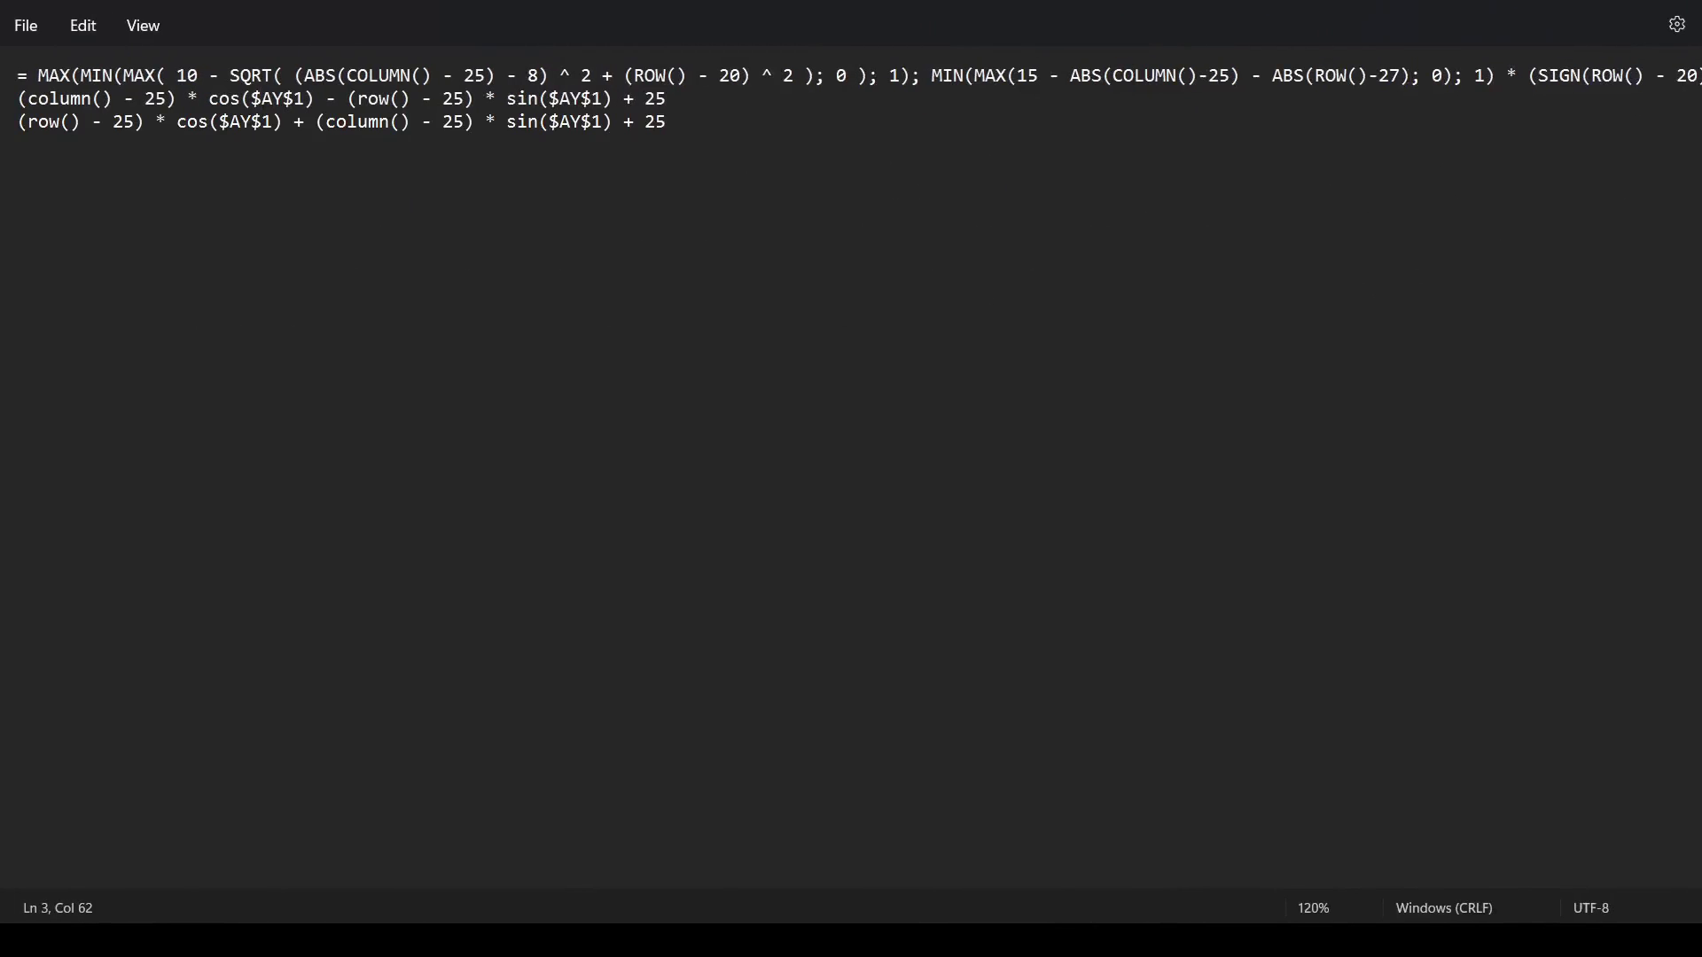
Replace COLUMN() in the formula's circle term with the rotated-column expression from the second line.
{"action": "left_click_drag", "start_coordinate": [709, 102], "coordinate": [4, 104]}
{"action": "key", "text": "ctrl+c"}
{"action": "left_click_drag", "start_coordinate": [343, 76], "coordinate": [427, 76]}
{"action": "key", "text": "ctrl+v"}
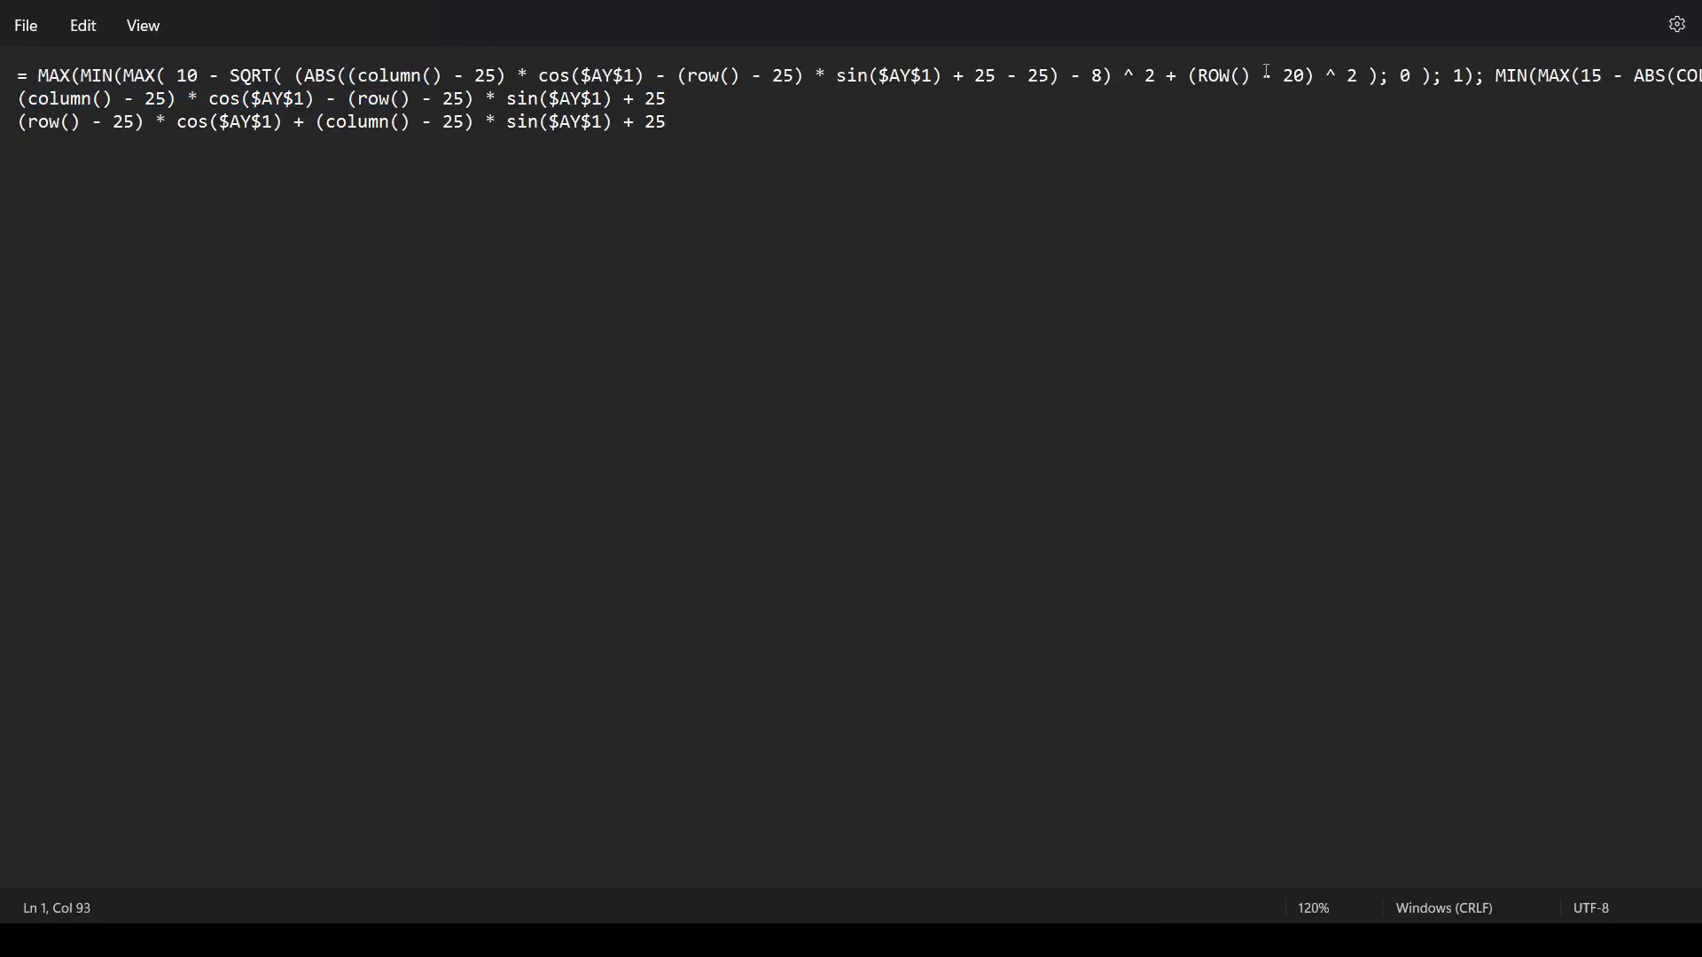
Replace COLUMN() in the formula's diamond term with the same rotated-column expression.
{"action": "left_click_drag", "start_coordinate": [1677, 75], "coordinate": [1698, 77]}
{"action": "key", "text": "shift+Left"}
{"action": "key", "text": "ctrl+minus"}
{"action": "key", "text": "ctrl+minus"}
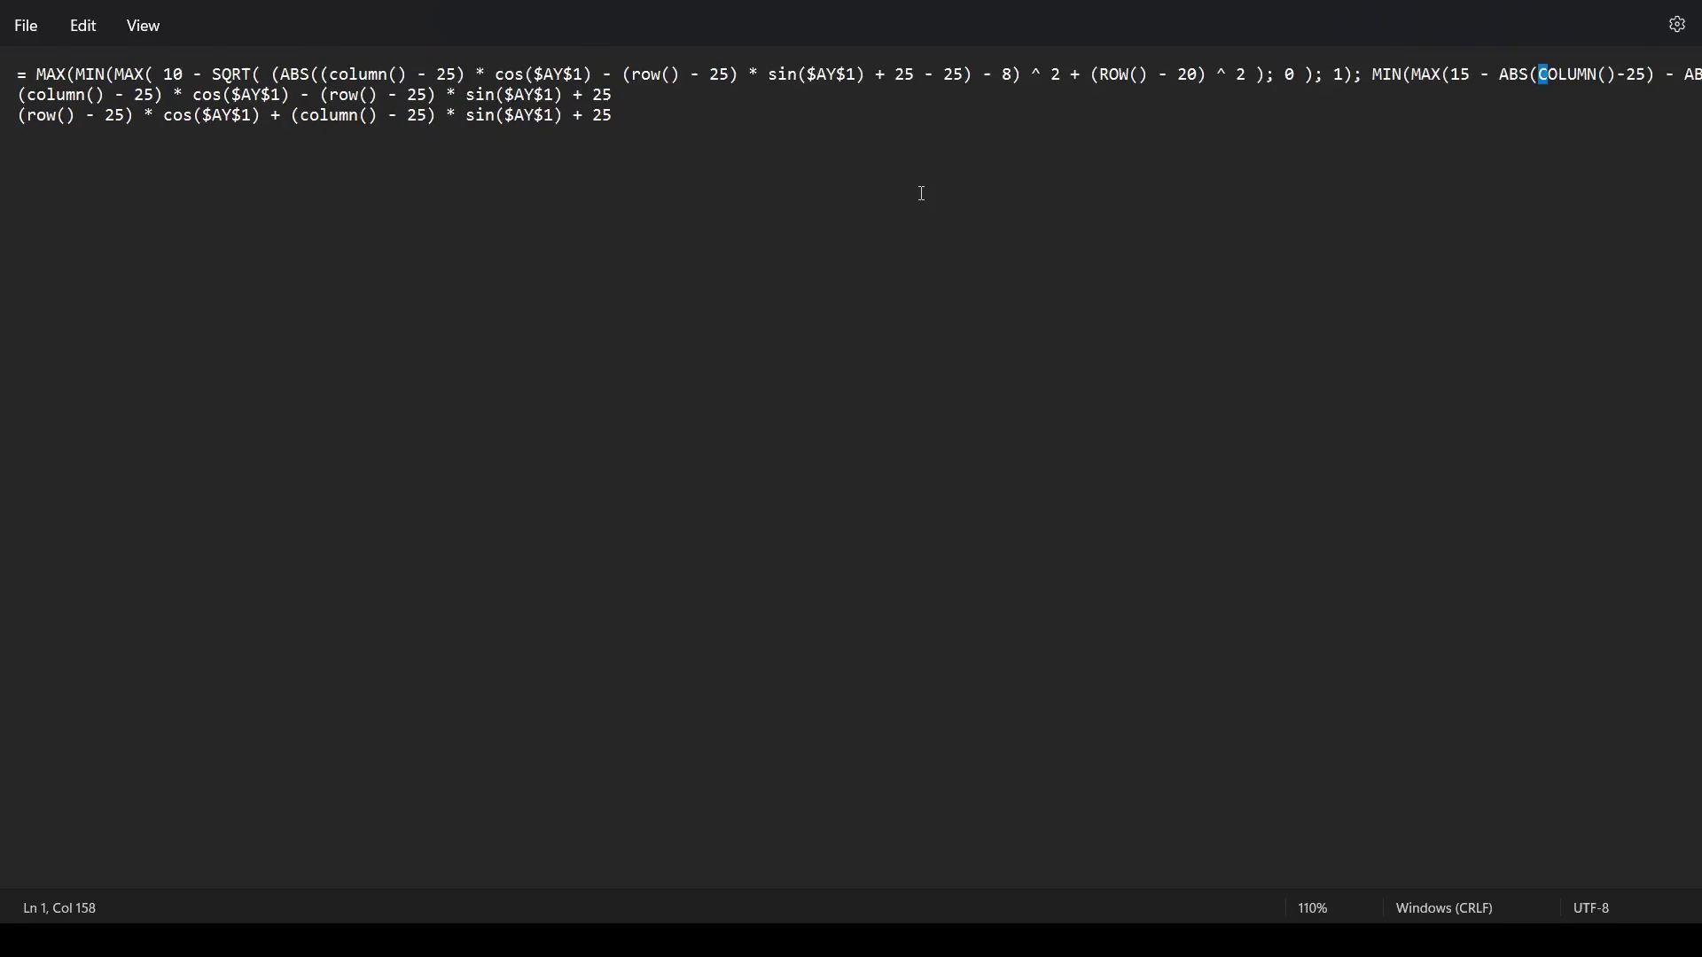
{"action": "left_click_drag", "start_coordinate": [1468, 74], "coordinate": [1401, 78]}
{"action": "key", "text": "ctrl+v"}
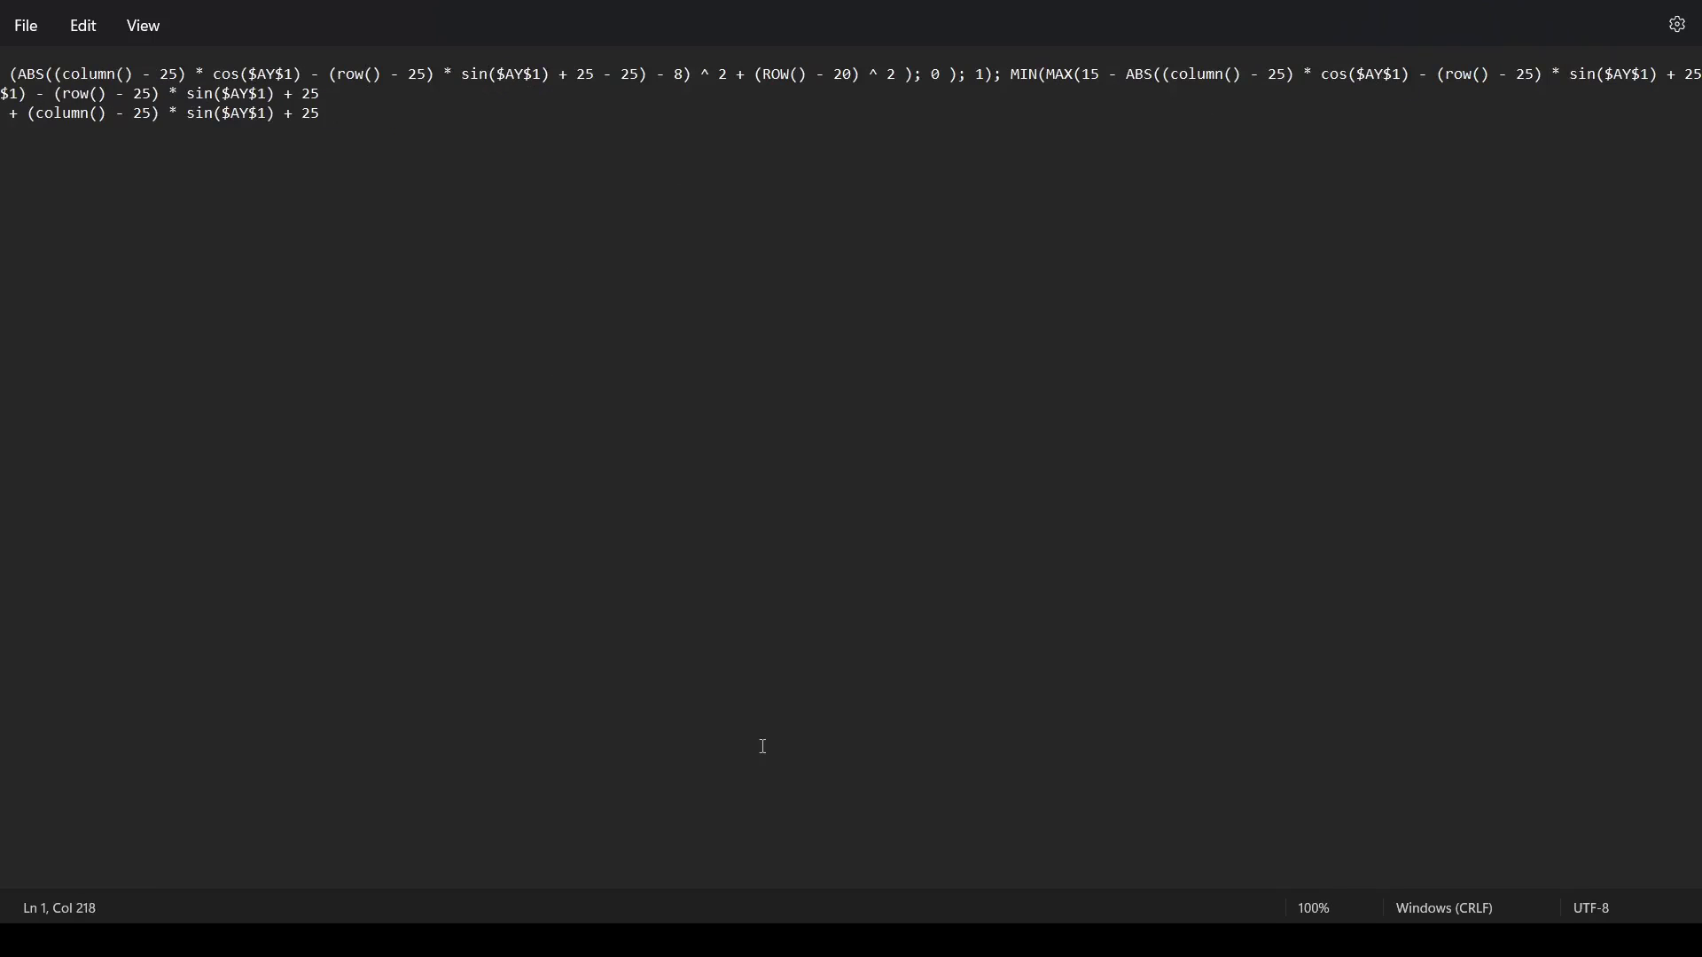
Copy the rotated-row expression from the third line and substitute it for ROW() in the formula's circle term.
{"action": "left_click_drag", "start_coordinate": [801, 880], "coordinate": [617, 868]}
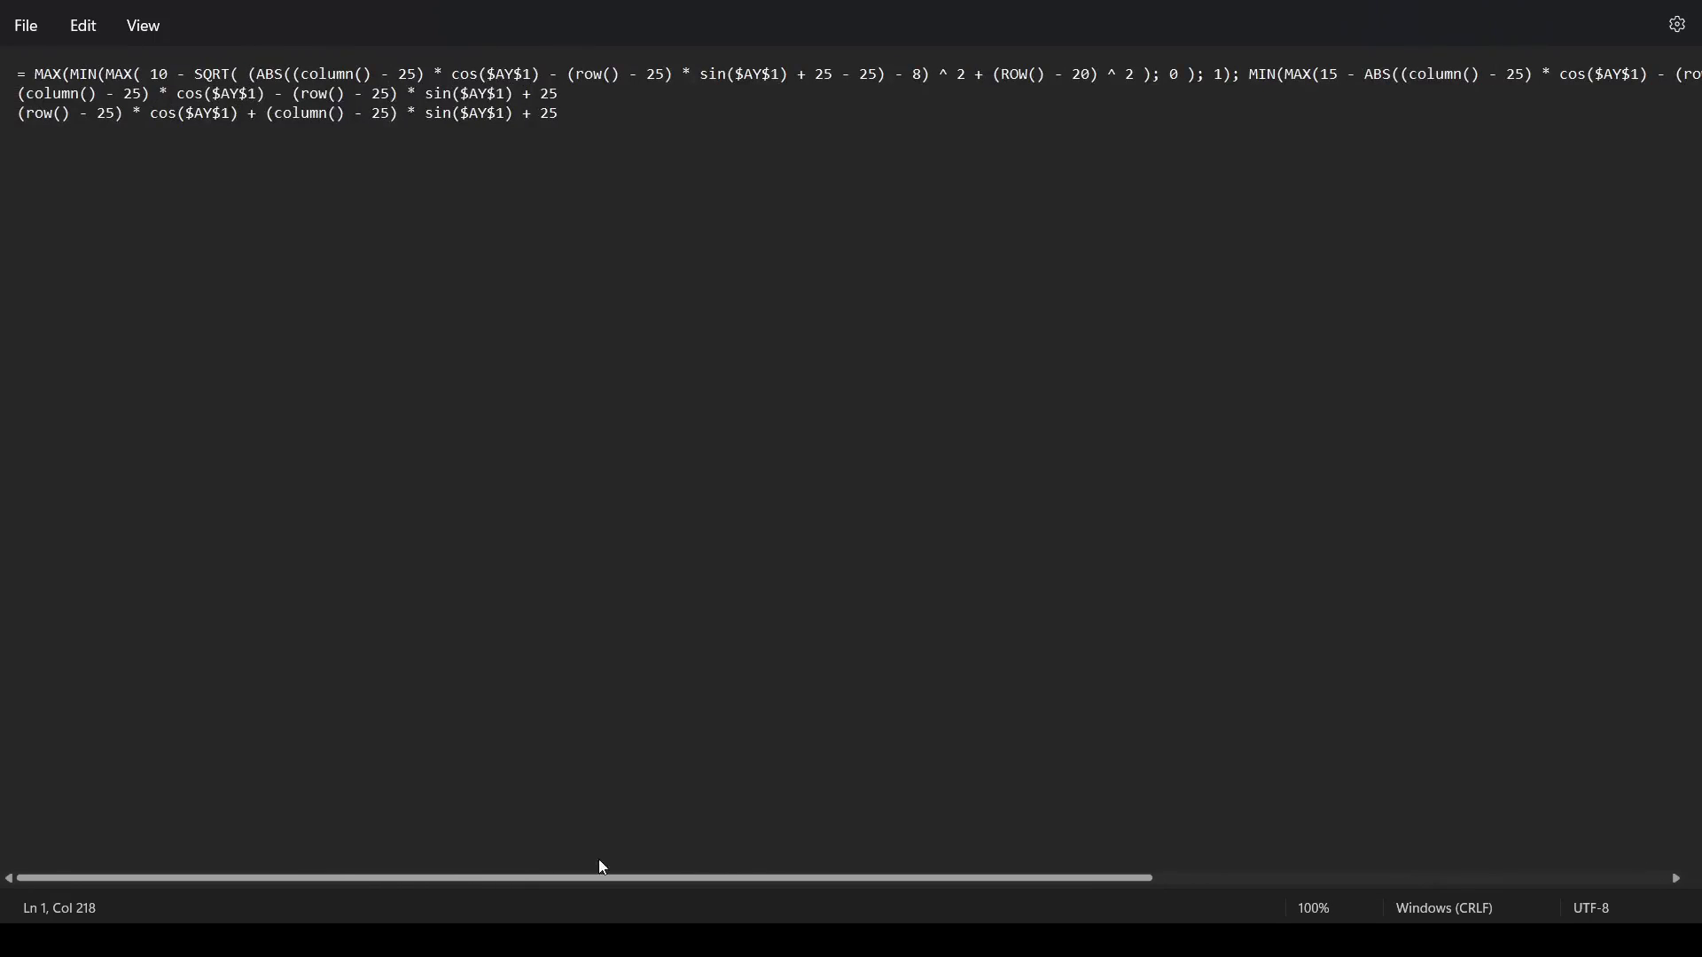
{"action": "left_click_drag", "start_coordinate": [564, 113], "coordinate": [4, 115]}
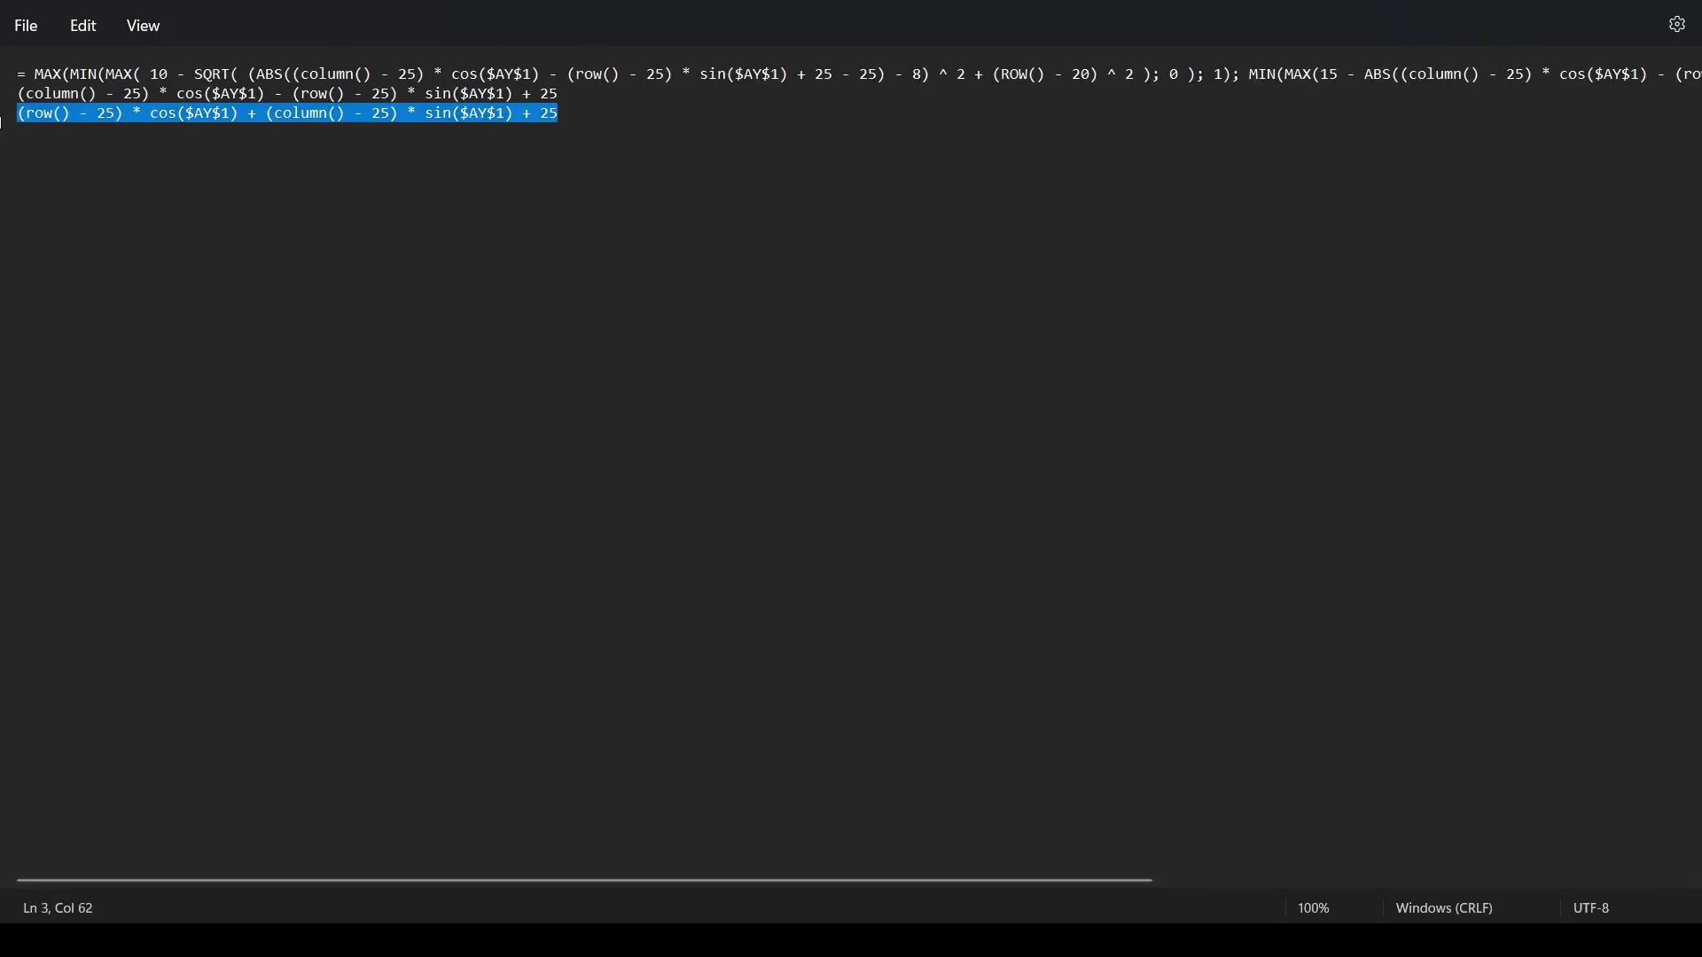
{"action": "key", "text": "ctrl+v"}
{"action": "key", "text": "ctrl+z"}
{"action": "key", "text": "ctrl+c"}
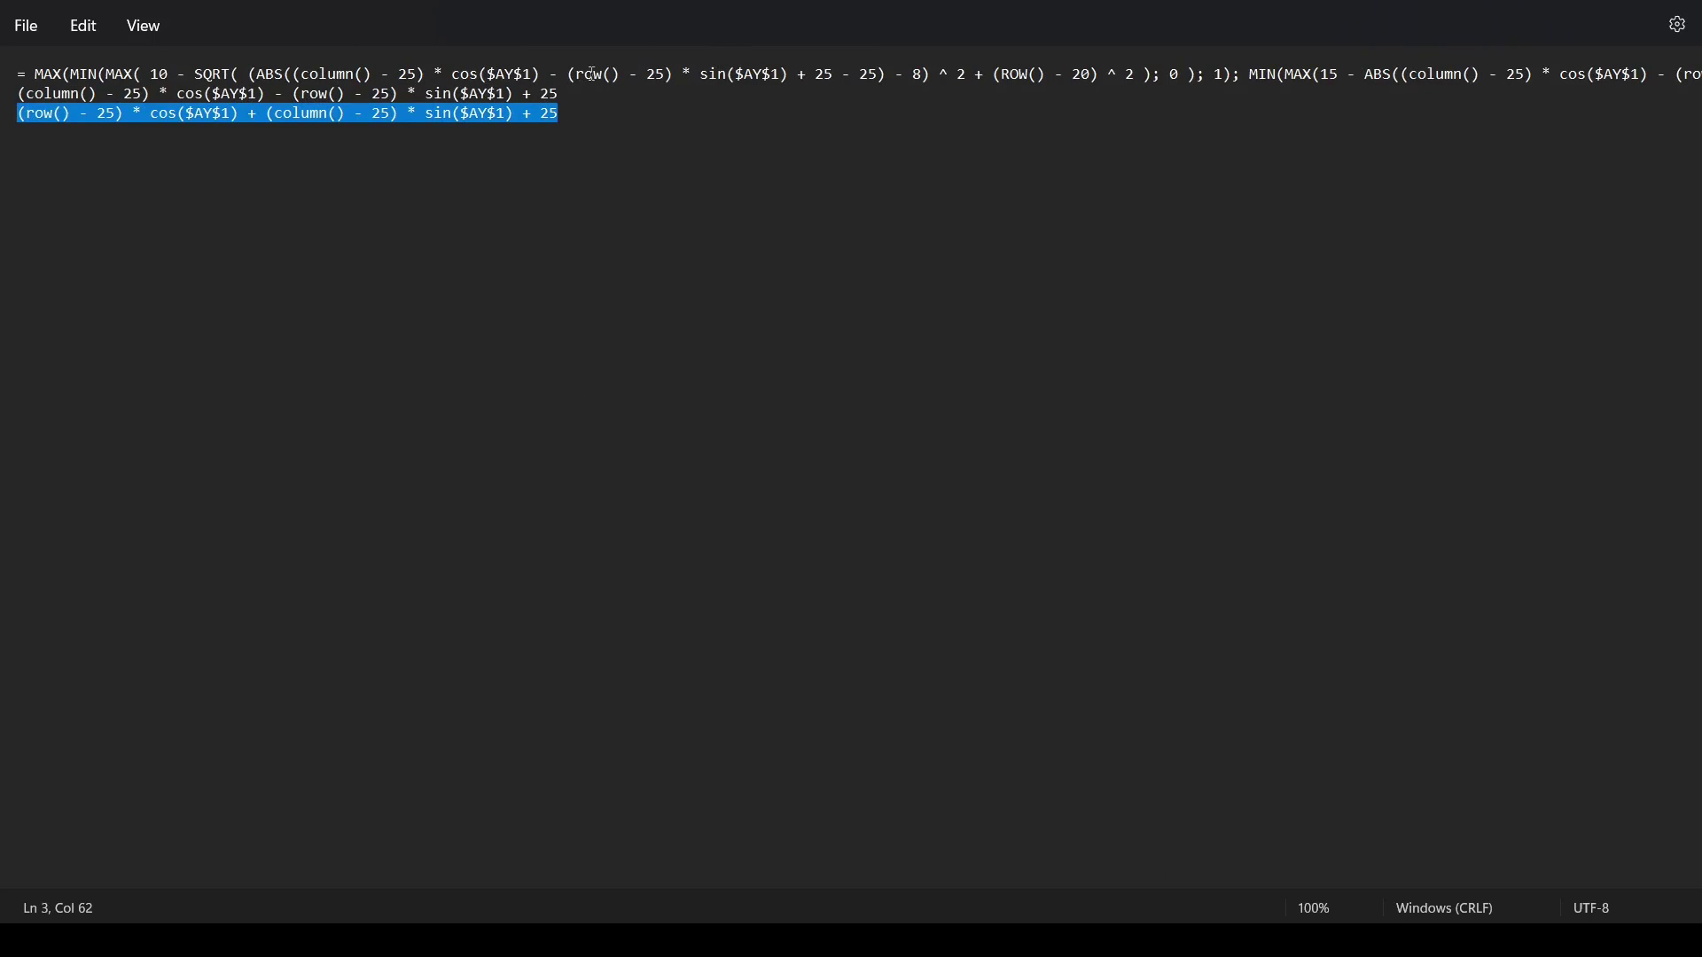
{"action": "left_click_drag", "start_coordinate": [1004, 75], "coordinate": [1053, 73]}
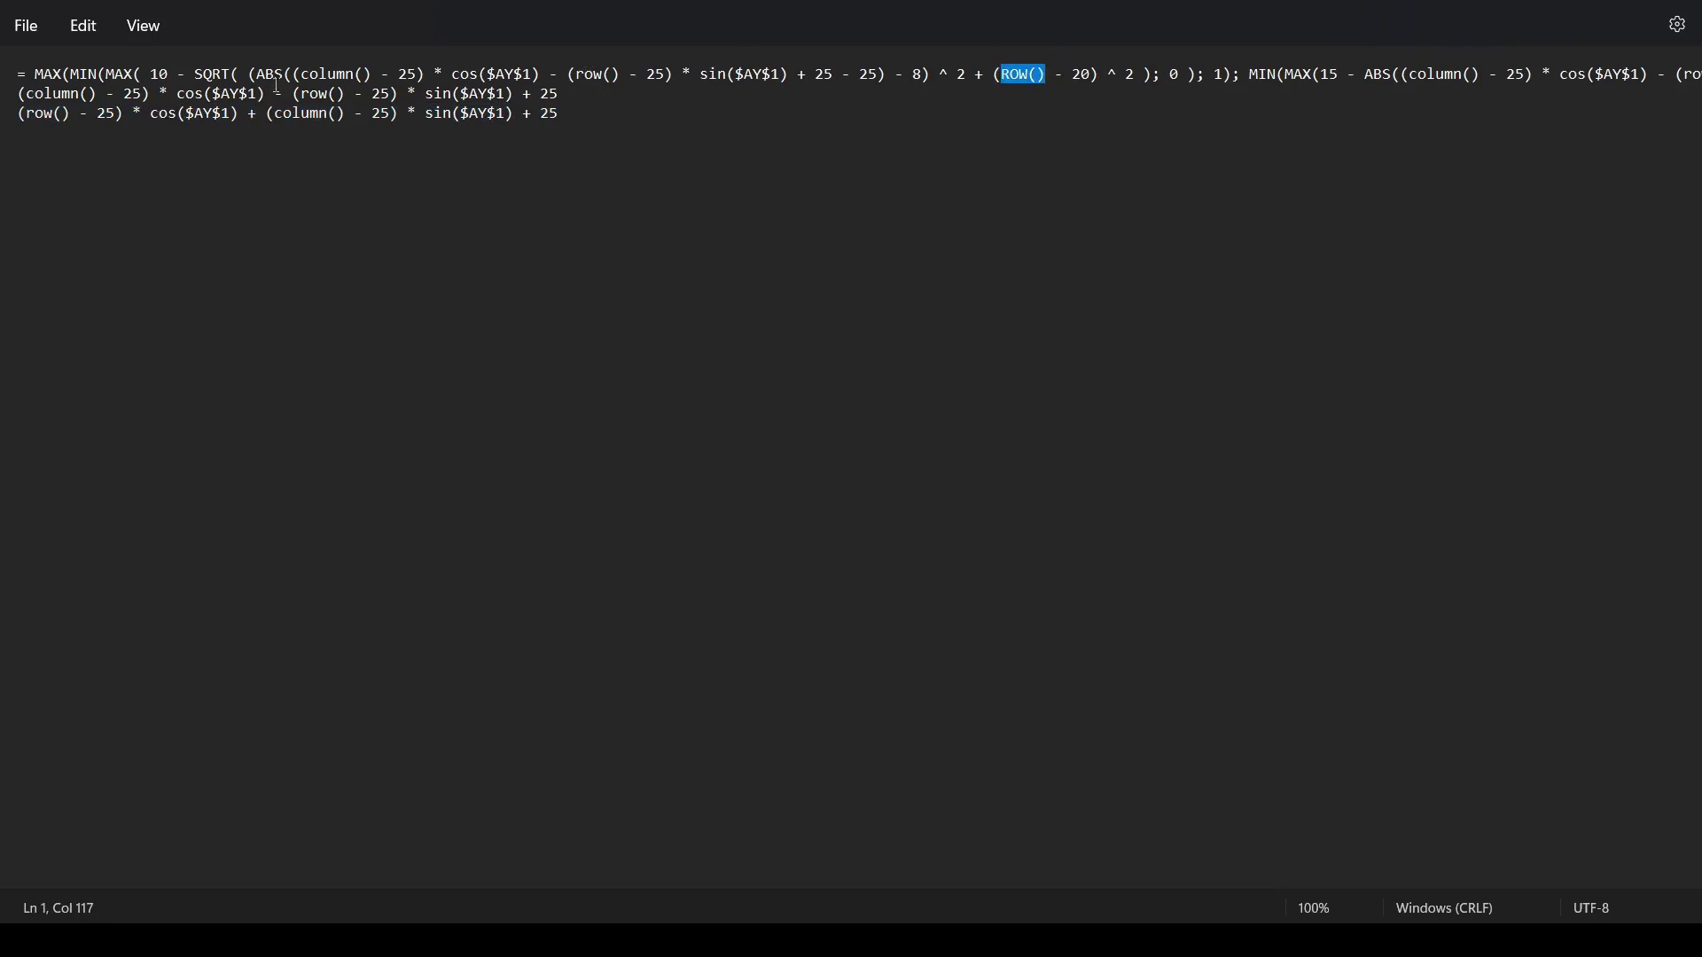
{"action": "key", "text": "ctrl+v"}
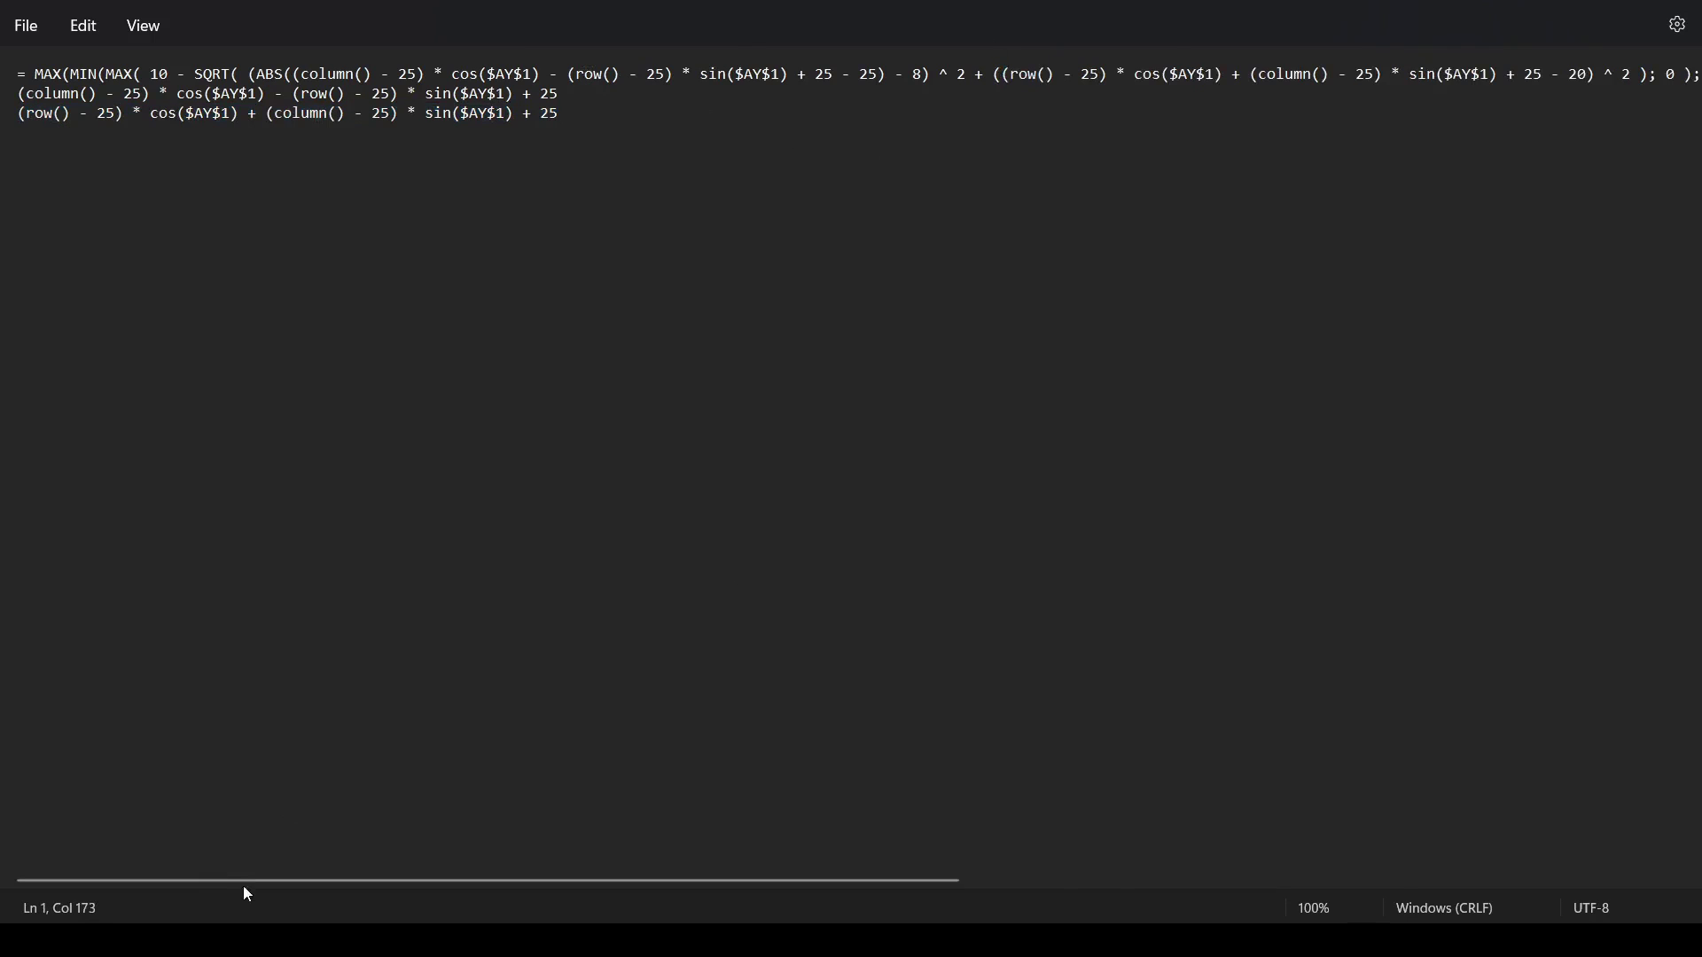
Replace ROW() in both the SIGN factor and the diamond's ABS(ROW()-27) term with the rotated-row expression.
{"action": "left_click_drag", "start_coordinate": [252, 877], "coordinate": [960, 851]}
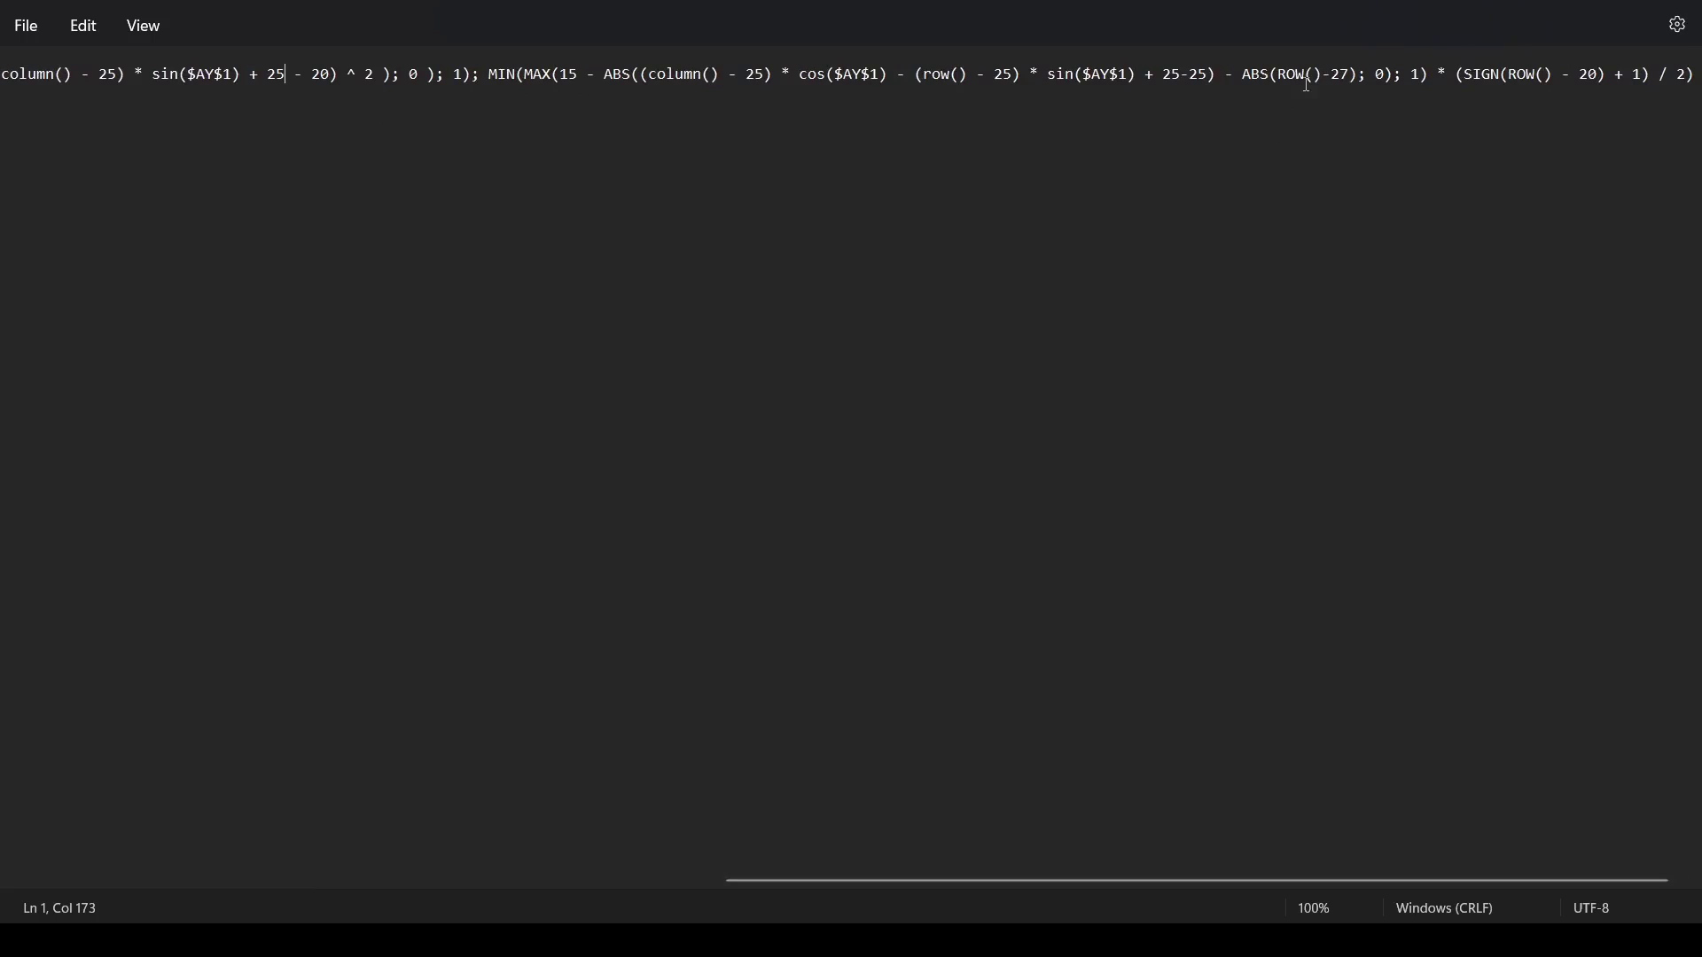
{"action": "left_click_drag", "start_coordinate": [1511, 75], "coordinate": [1556, 73]}
{"action": "key", "text": "ctrl+v"}
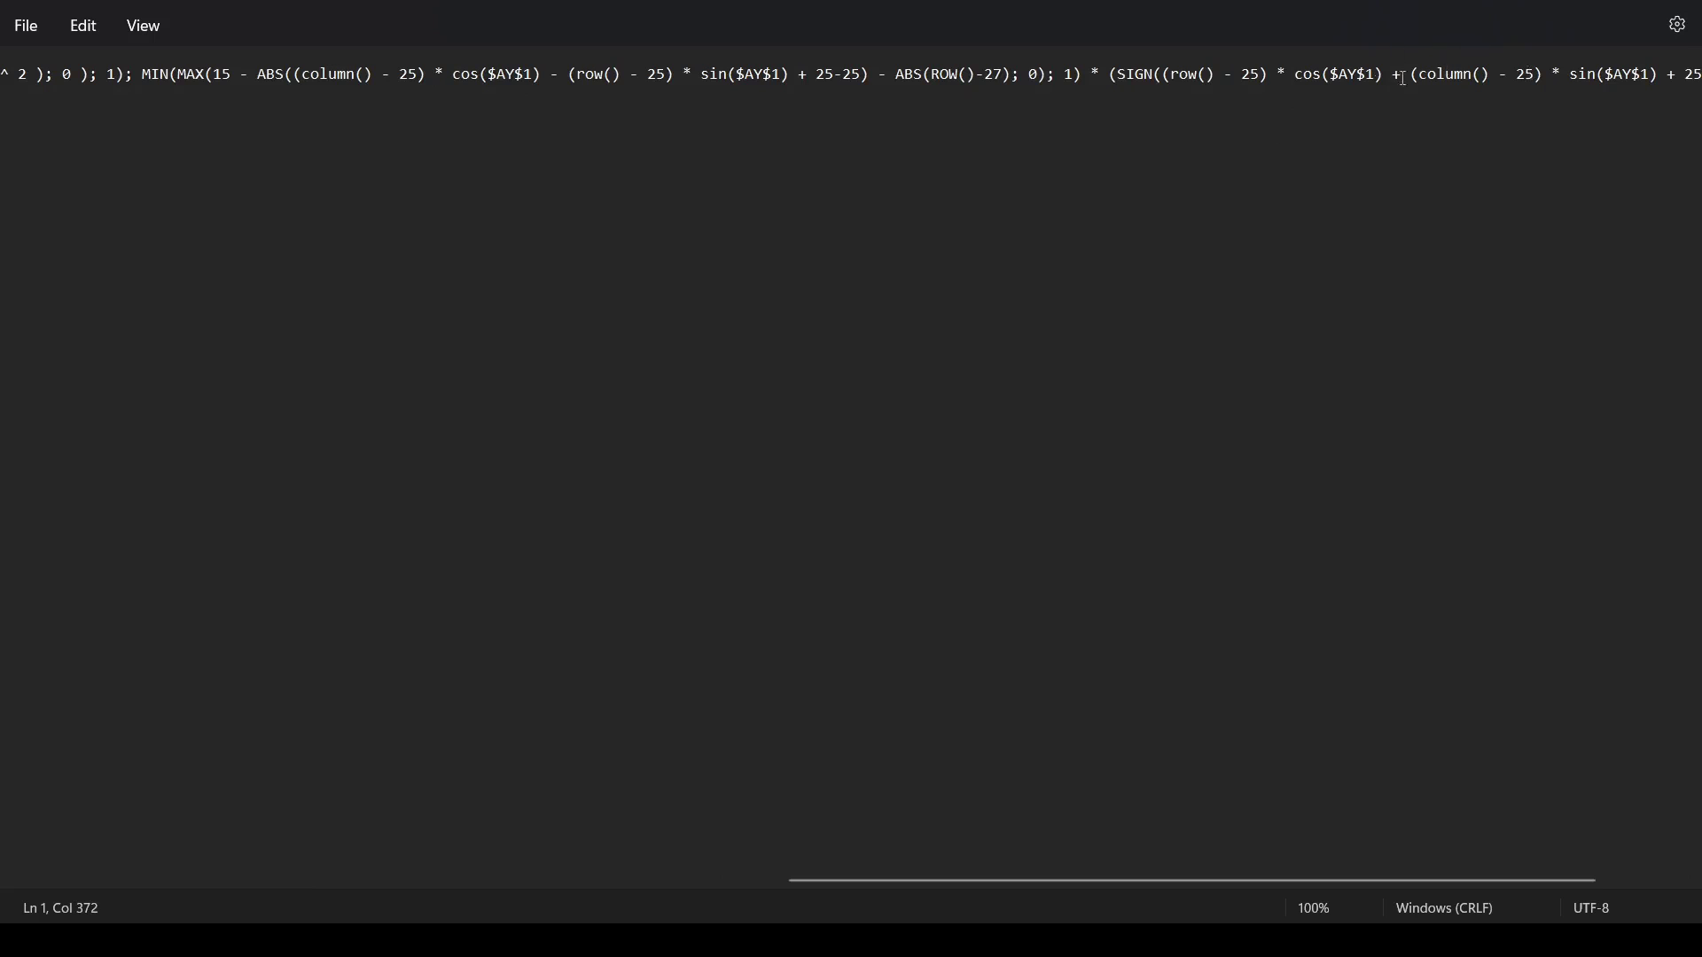
{"action": "left_click_drag", "start_coordinate": [933, 76], "coordinate": [981, 76]}
{"action": "key", "text": "ctrl+v"}
{"action": "scroll", "coordinate": [806, 283], "scroll_direction": "down", "scroll_amount": 1}
{"action": "scroll", "coordinate": [806, 283], "scroll_direction": "down", "scroll_amount": 3}
{"action": "left_click_drag", "start_coordinate": [891, 881], "coordinate": [787, 879]}
{"action": "scroll", "coordinate": [425, 717], "scroll_direction": "down", "scroll_amount": 2}
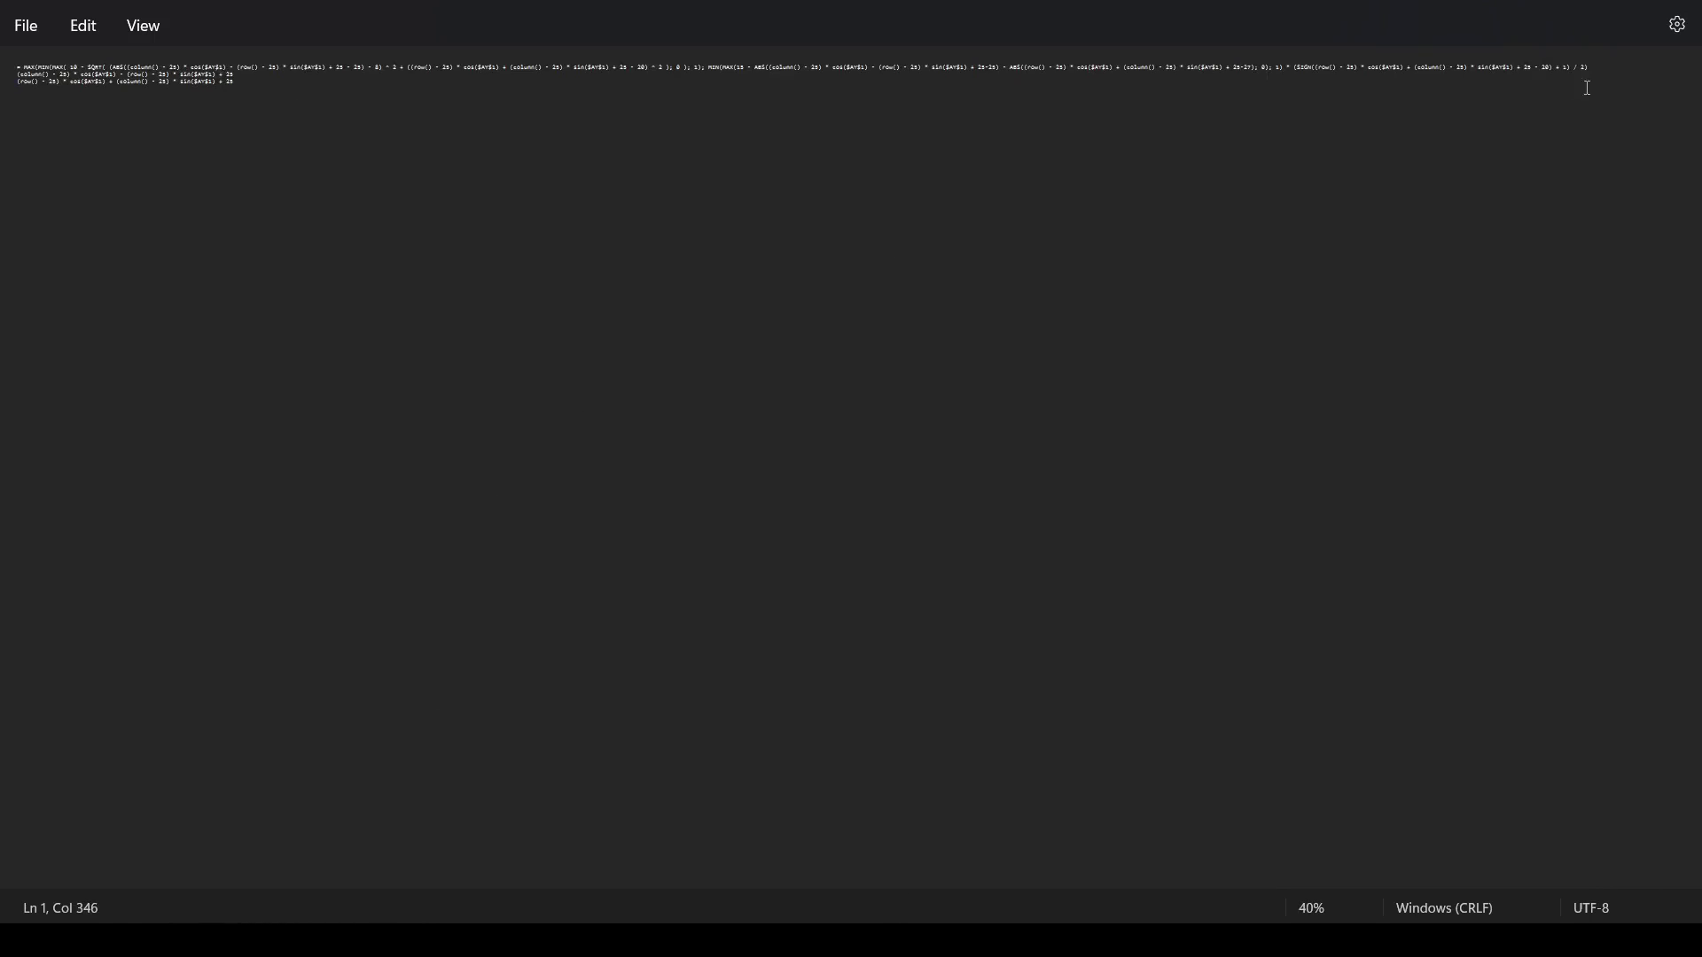
Copy the whole rotated formula from Notepad and use it to replace the formula in Excel cell A1.
{"action": "left_click_drag", "start_coordinate": [1599, 66], "coordinate": [27, 53]}
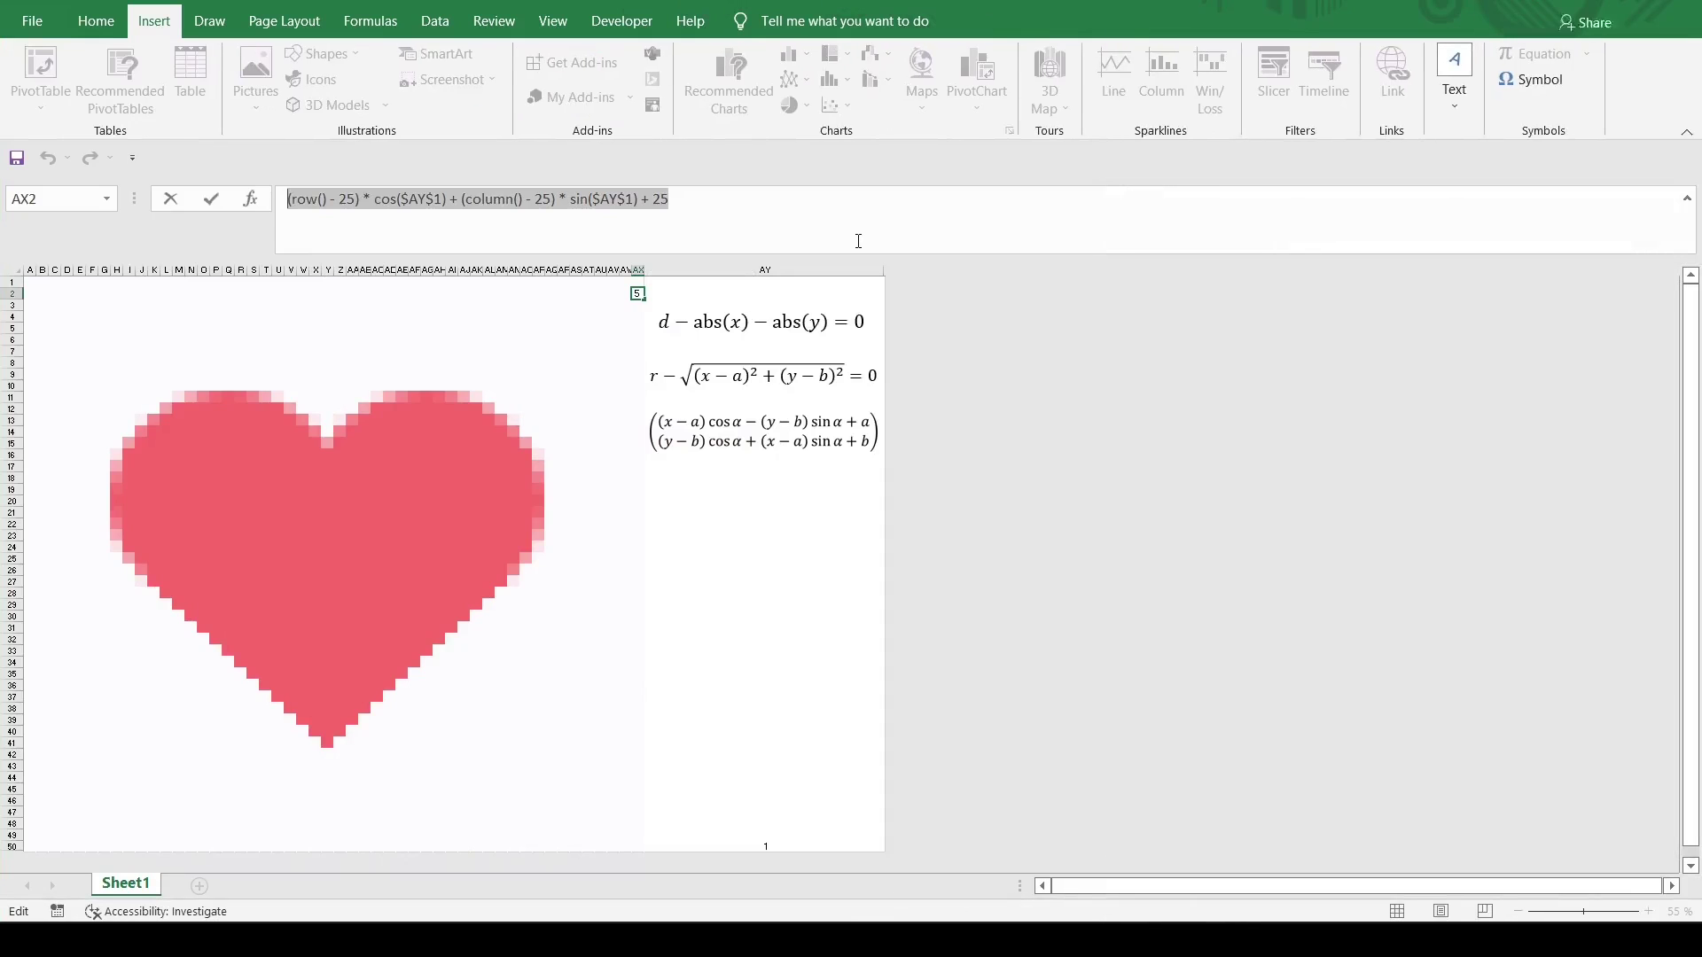
{"action": "left_click", "coordinate": [29, 283]}
{"action": "triple_click", "coordinate": [410, 210]}
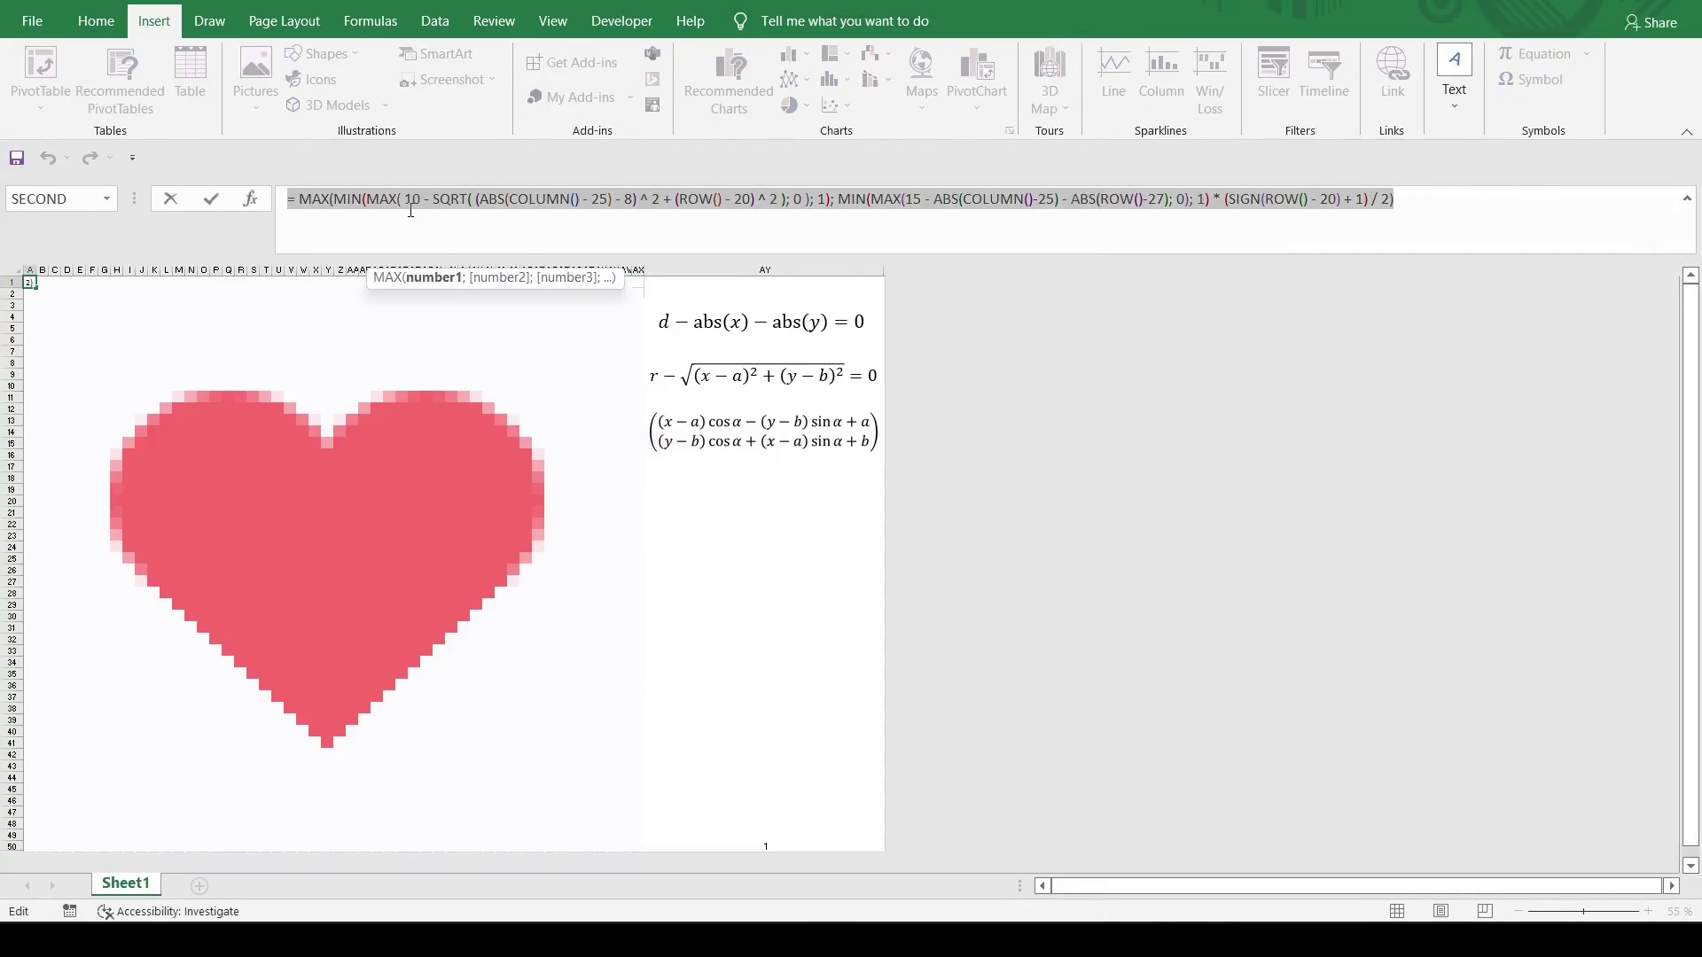
{"action": "key", "text": "ctrl+v"}
{"action": "key", "text": "Return"}
Fill the rotated formula from A1 down and right across the grid A1:AX50.
{"action": "left_click_drag", "start_coordinate": [31, 282], "coordinate": [637, 843]}
{"action": "key", "text": "ctrl+d"}
{"action": "key", "text": "ctrl+r"}
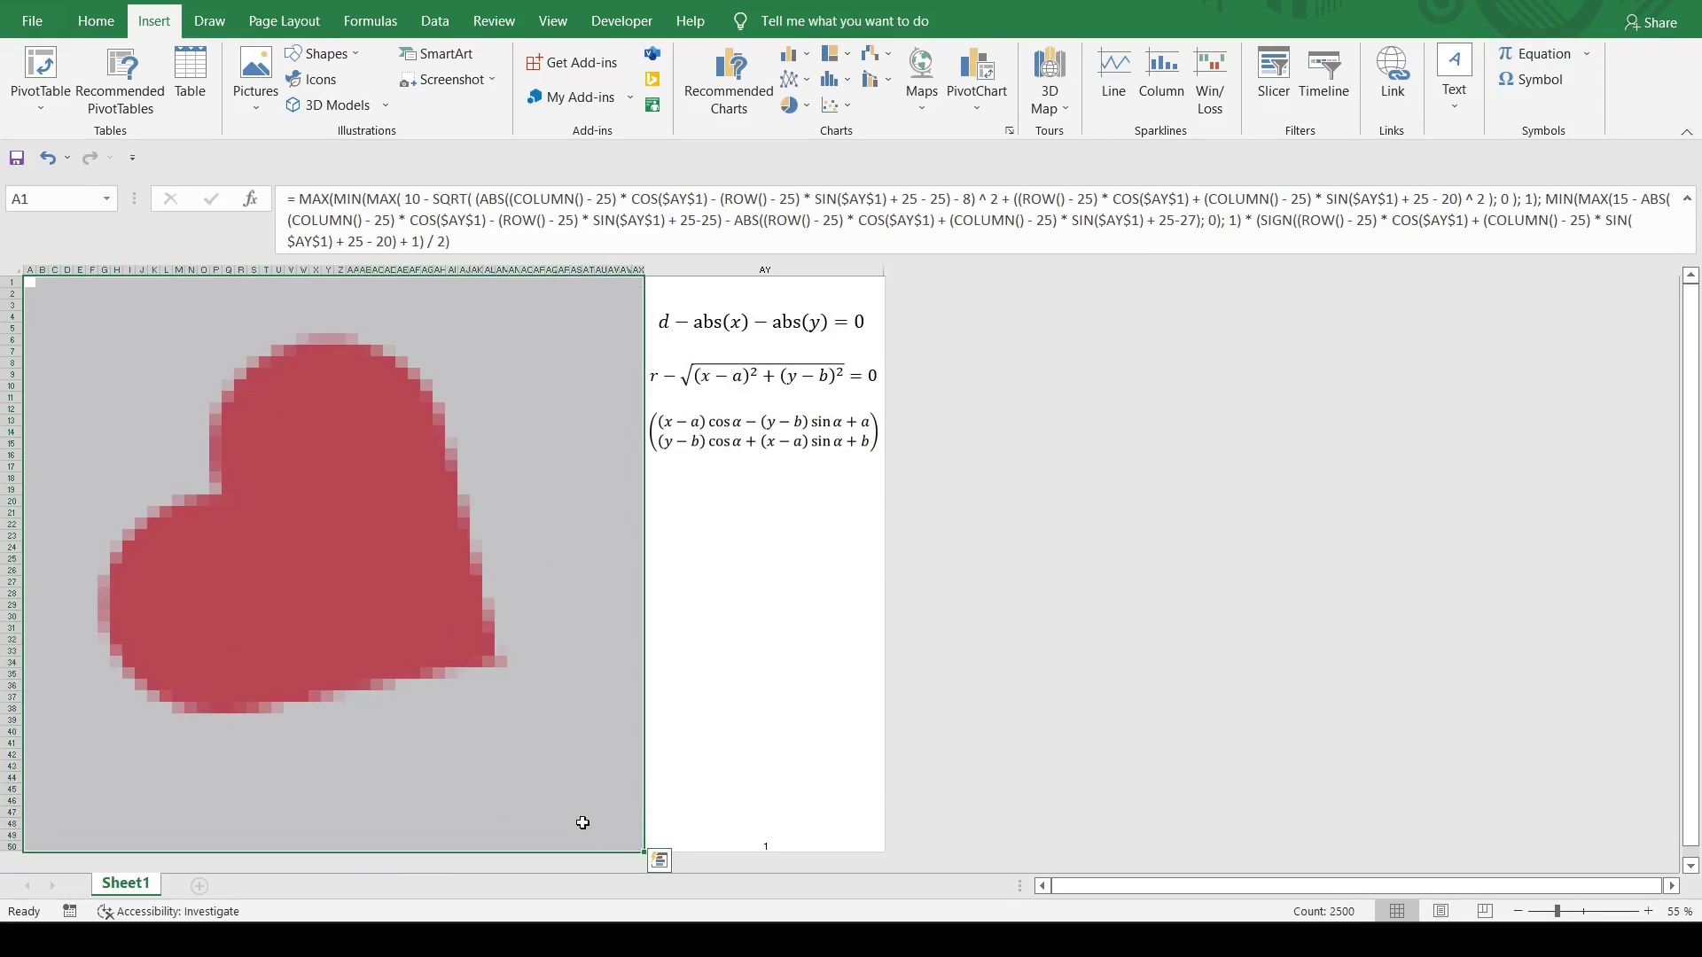
Test the heart's rotation by setting the angle in AY1 to 1,1 and raising it to 1,2.
{"action": "left_click", "coordinate": [786, 688]}
{"action": "left_click", "coordinate": [444, 214]}
{"action": "type", "text": "1,1"}
{"action": "key", "text": "Return"}
{"action": "left_click", "coordinate": [433, 214]}
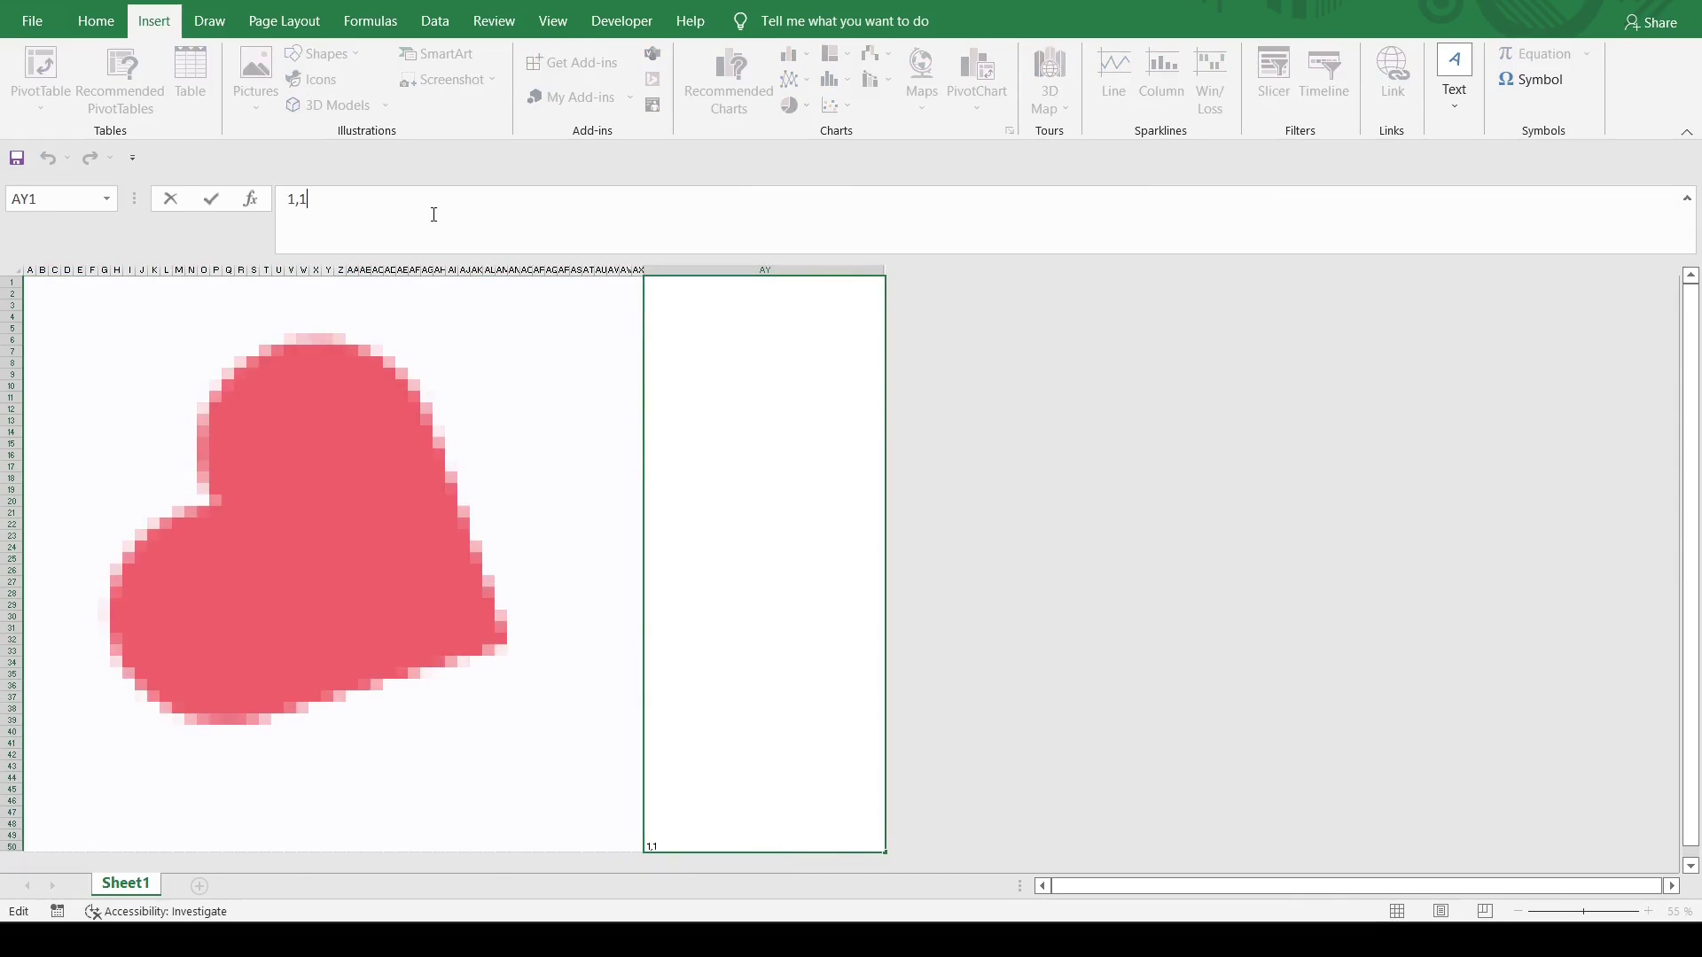
{"action": "key", "text": "BackSpace"}
{"action": "type", "text": "2"}
{"action": "key", "text": "Return"}
Test the heart's rotation by setting the angle in AY1 to 3,1415 and then to 6,24.
{"action": "left_click", "coordinate": [391, 201]}
{"action": "left_click_drag", "start_coordinate": [391, 201], "coordinate": [282, 200]}
{"action": "type", "text": "3"}
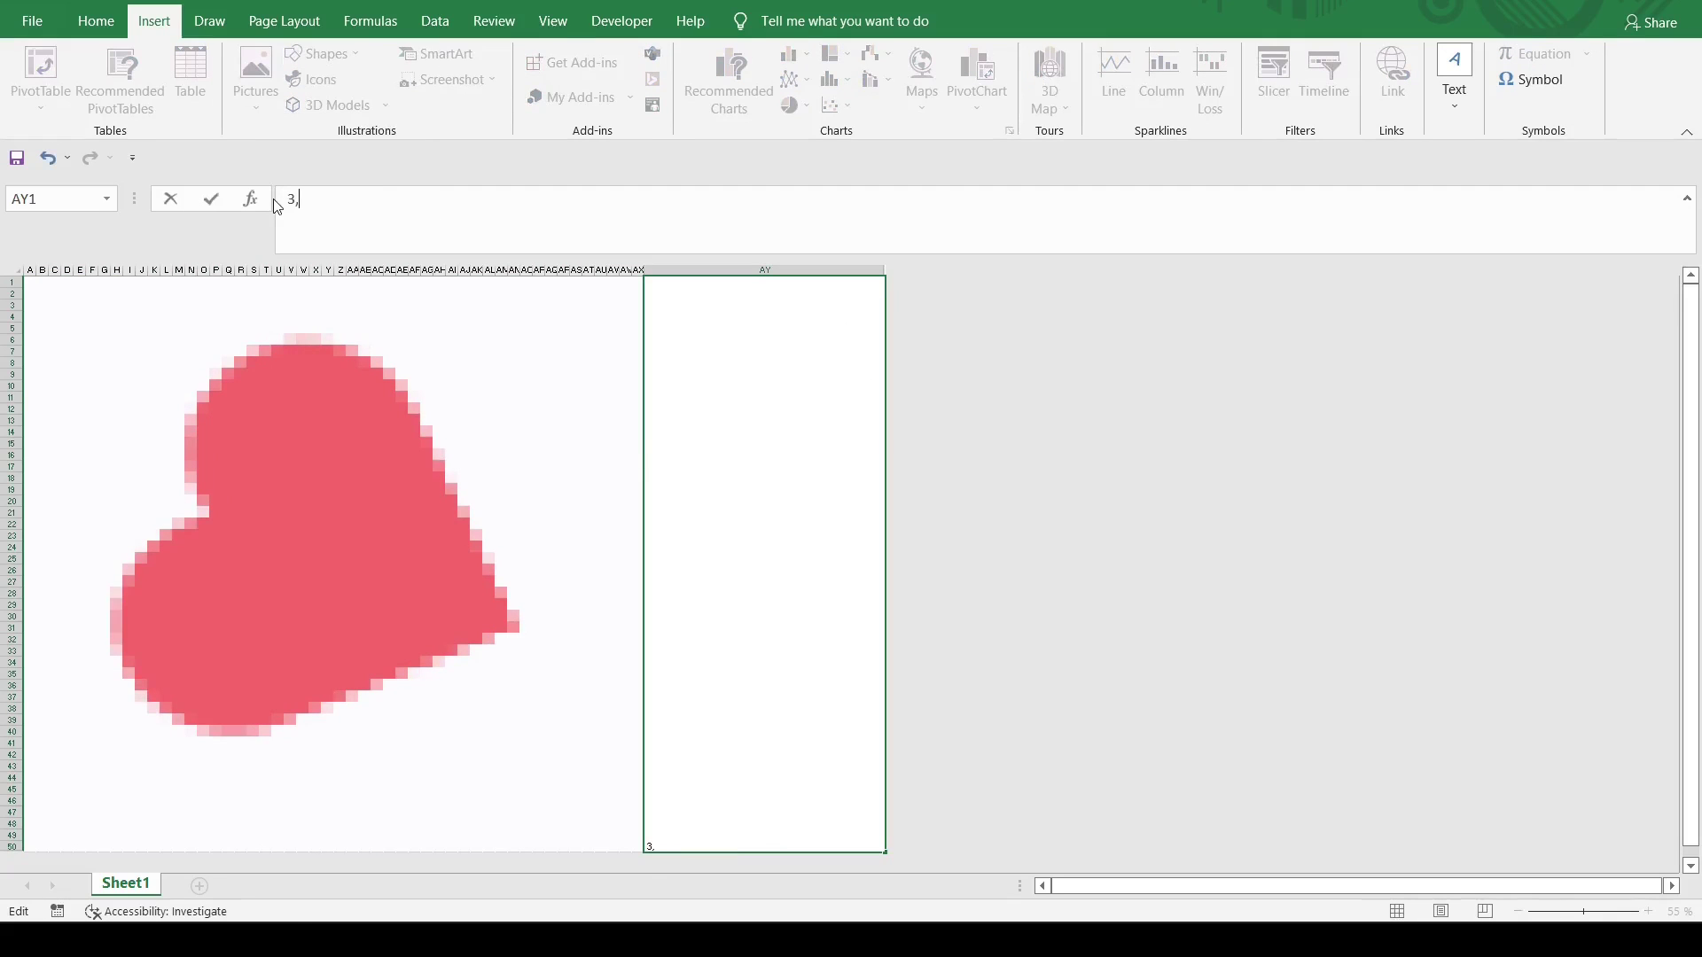
{"action": "type", "text": ",1415"}
{"action": "key", "text": "Return"}
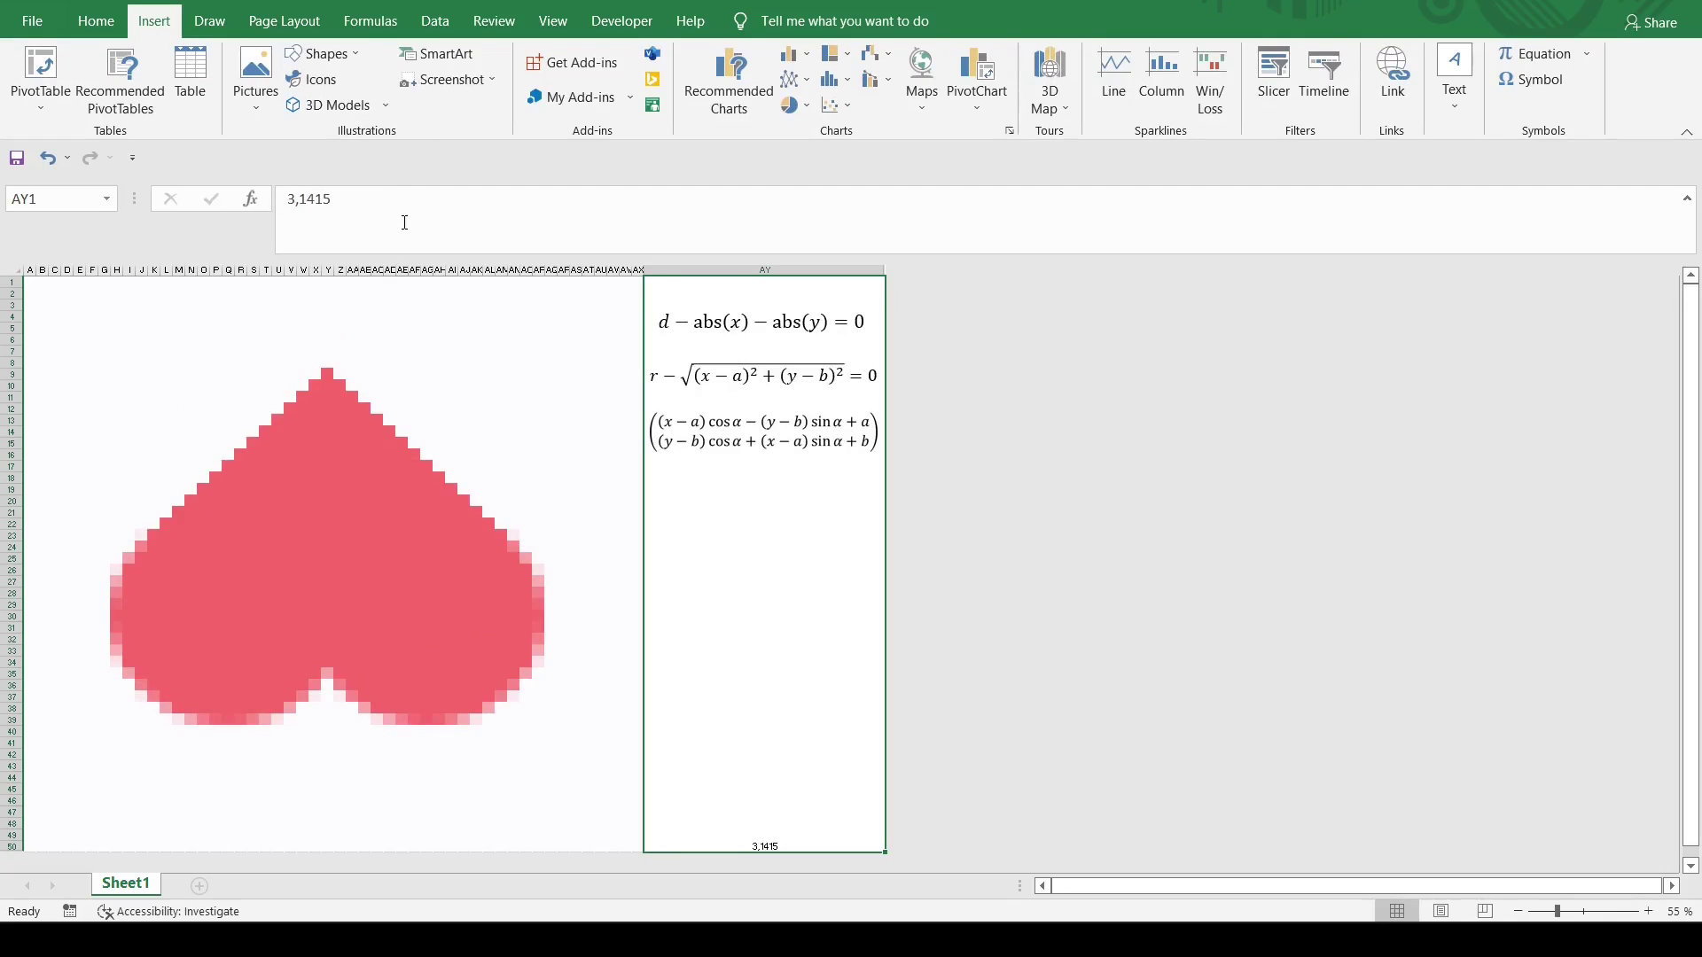
{"action": "left_click_drag", "start_coordinate": [398, 209], "coordinate": [281, 200]}
{"action": "type", "text": "6,24"}
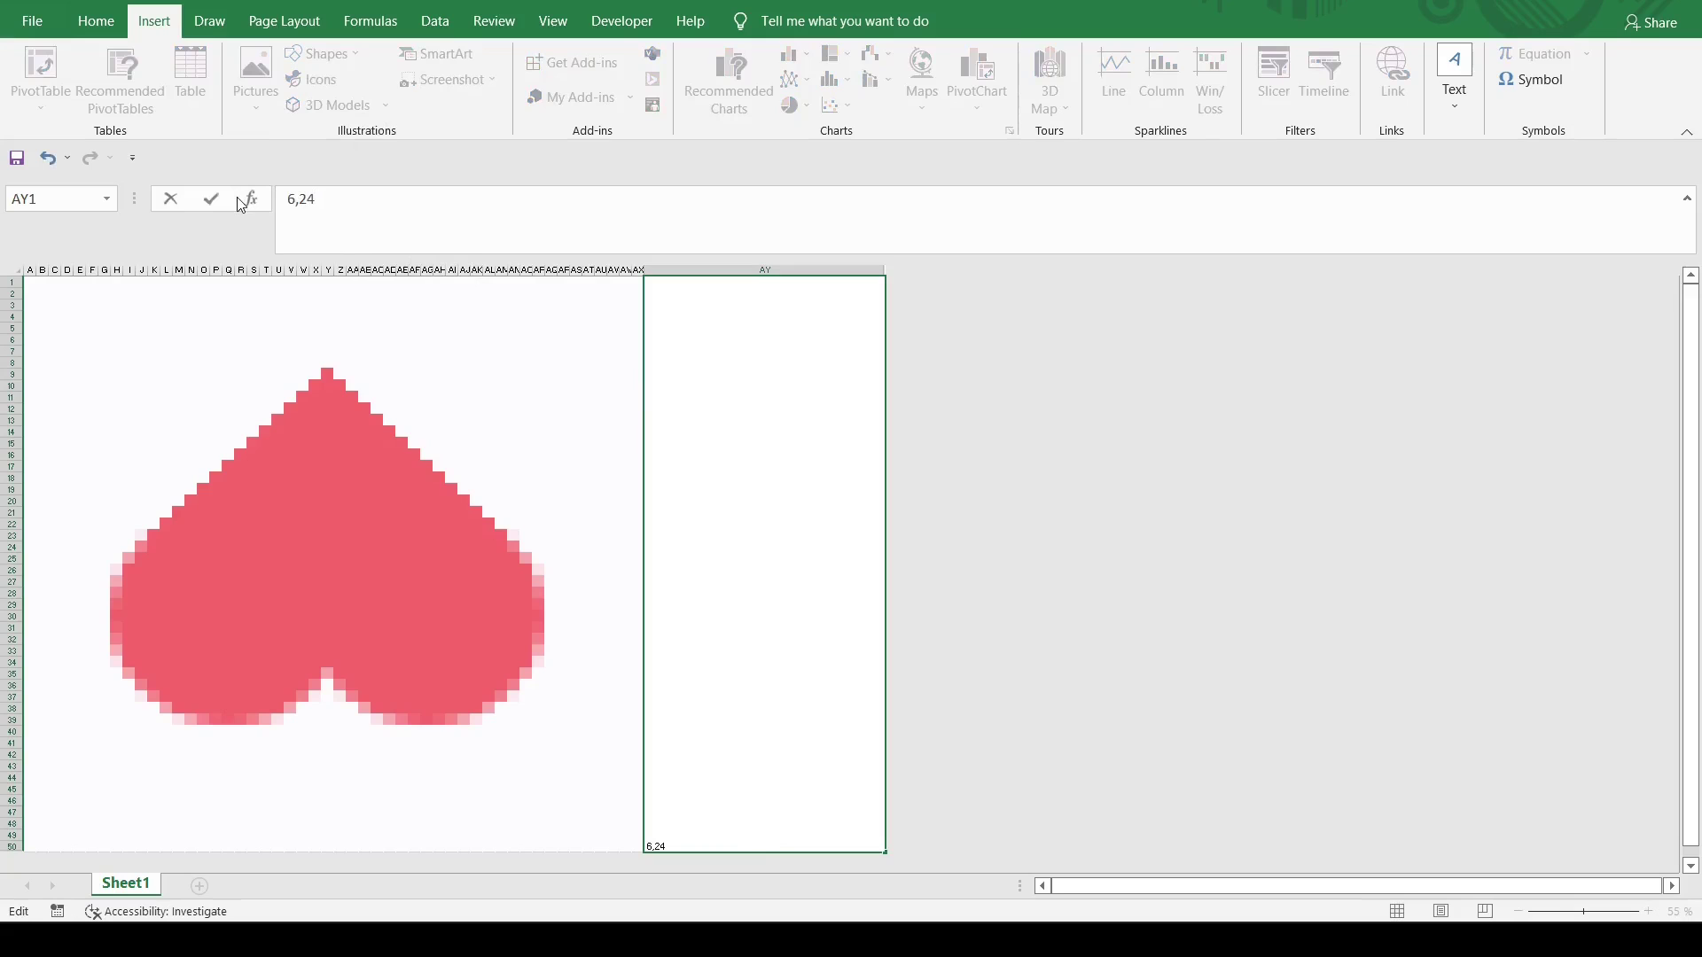
{"action": "key", "text": "Return"}
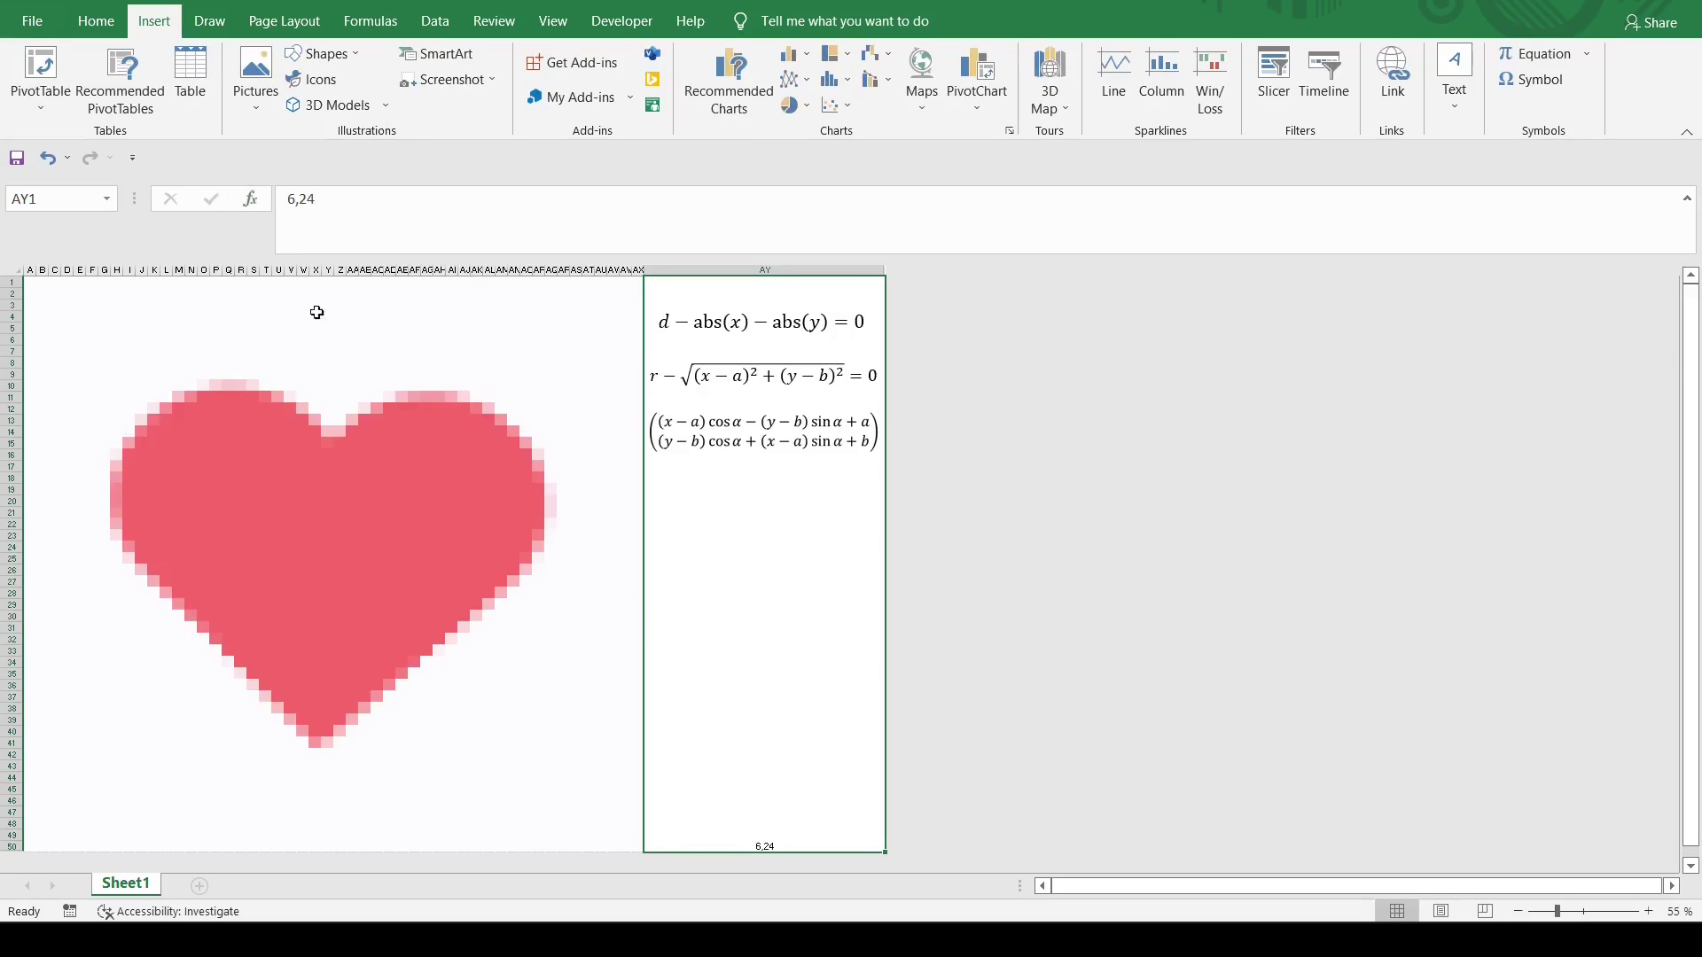
Refine the full-turn angle in AY1 to 6,25 and then to 6,28.
{"action": "left_click", "coordinate": [355, 205]}
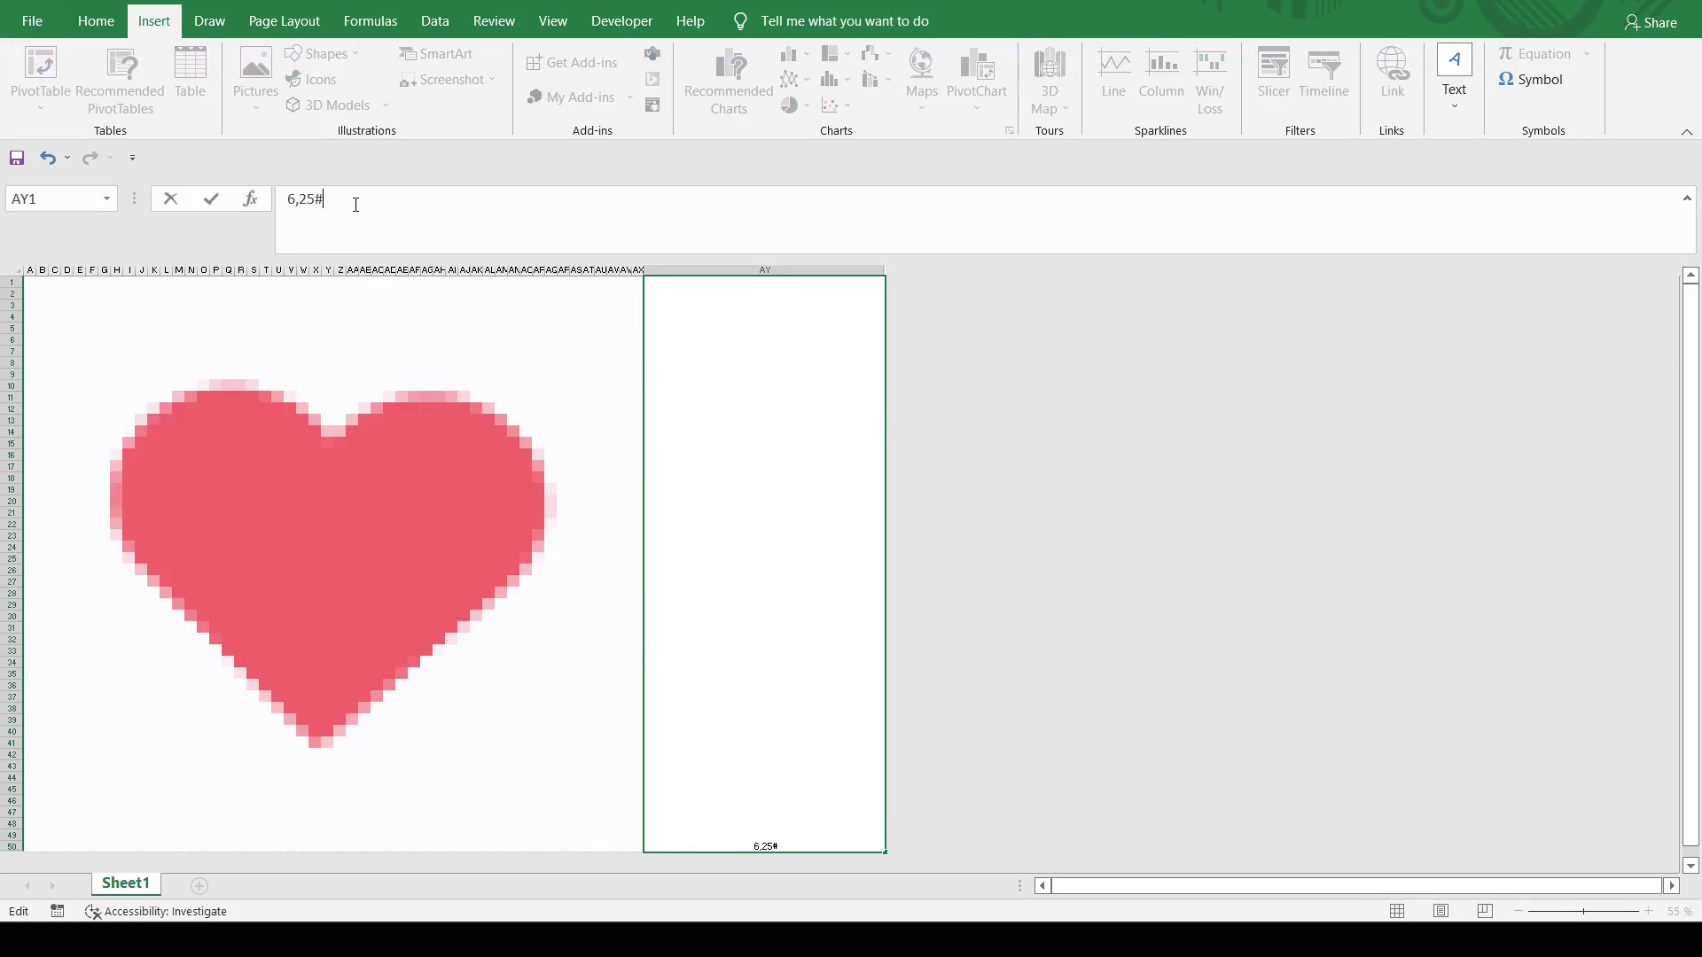
{"action": "key", "text": "BackSpace"}
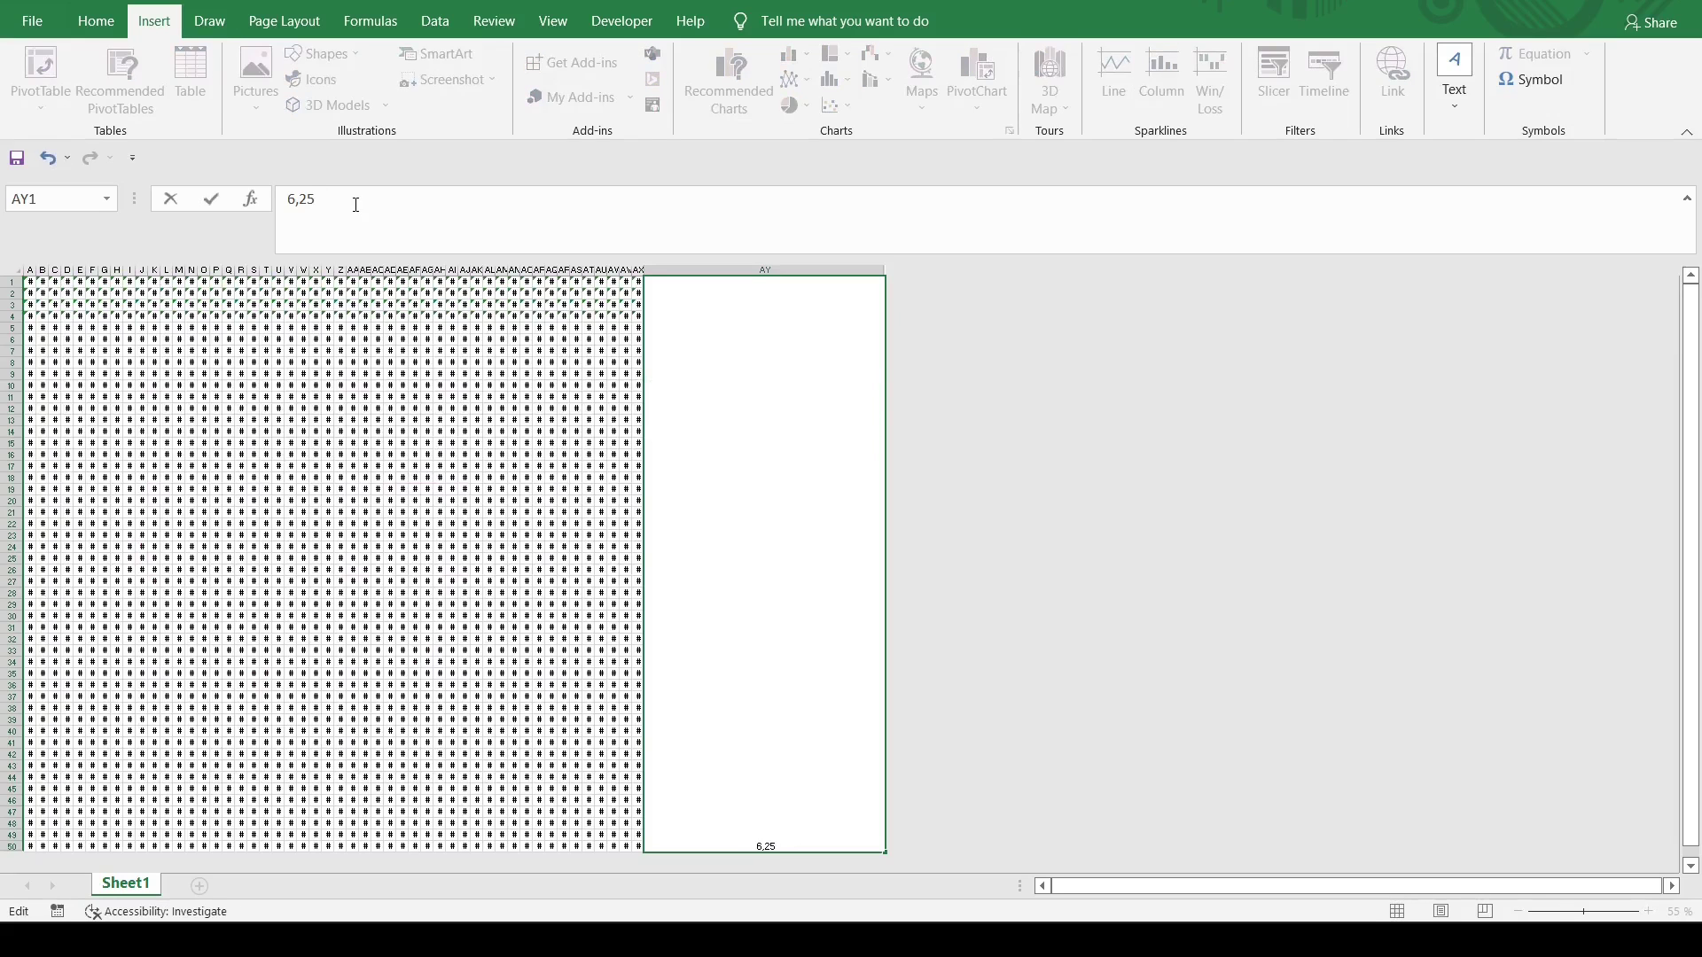
{"action": "key", "text": "ctrl+Return"}
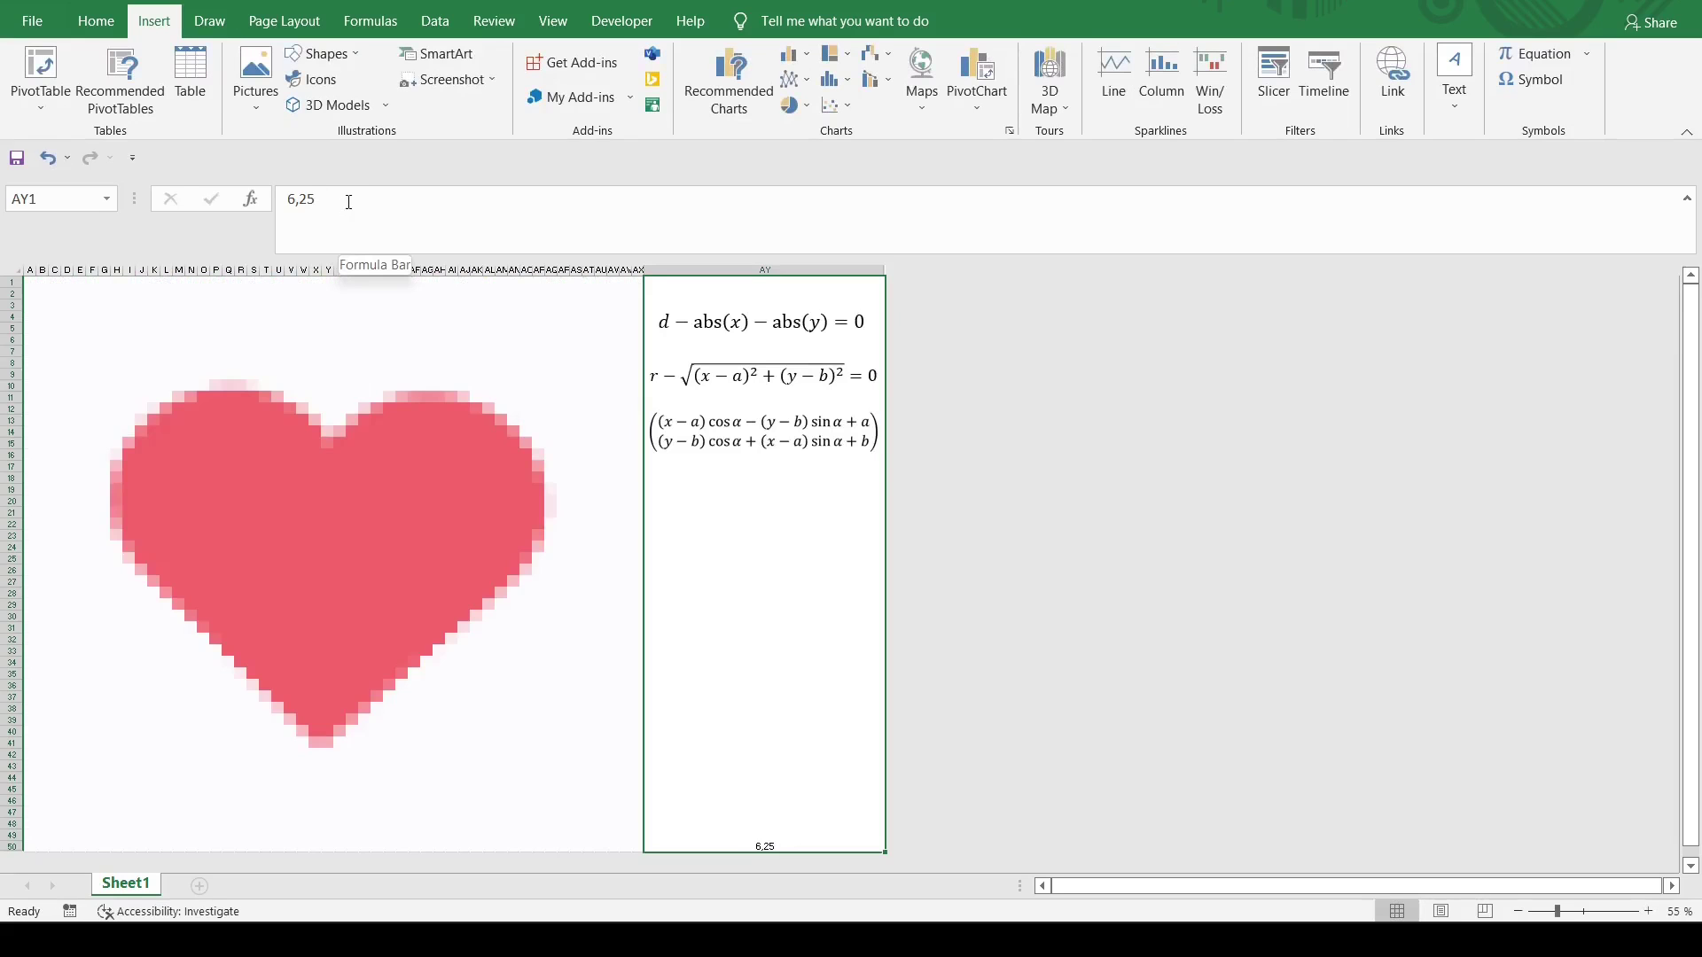
{"action": "left_click", "coordinate": [349, 202]}
{"action": "key", "text": "BackSpace"}
{"action": "type", "text": "8"}
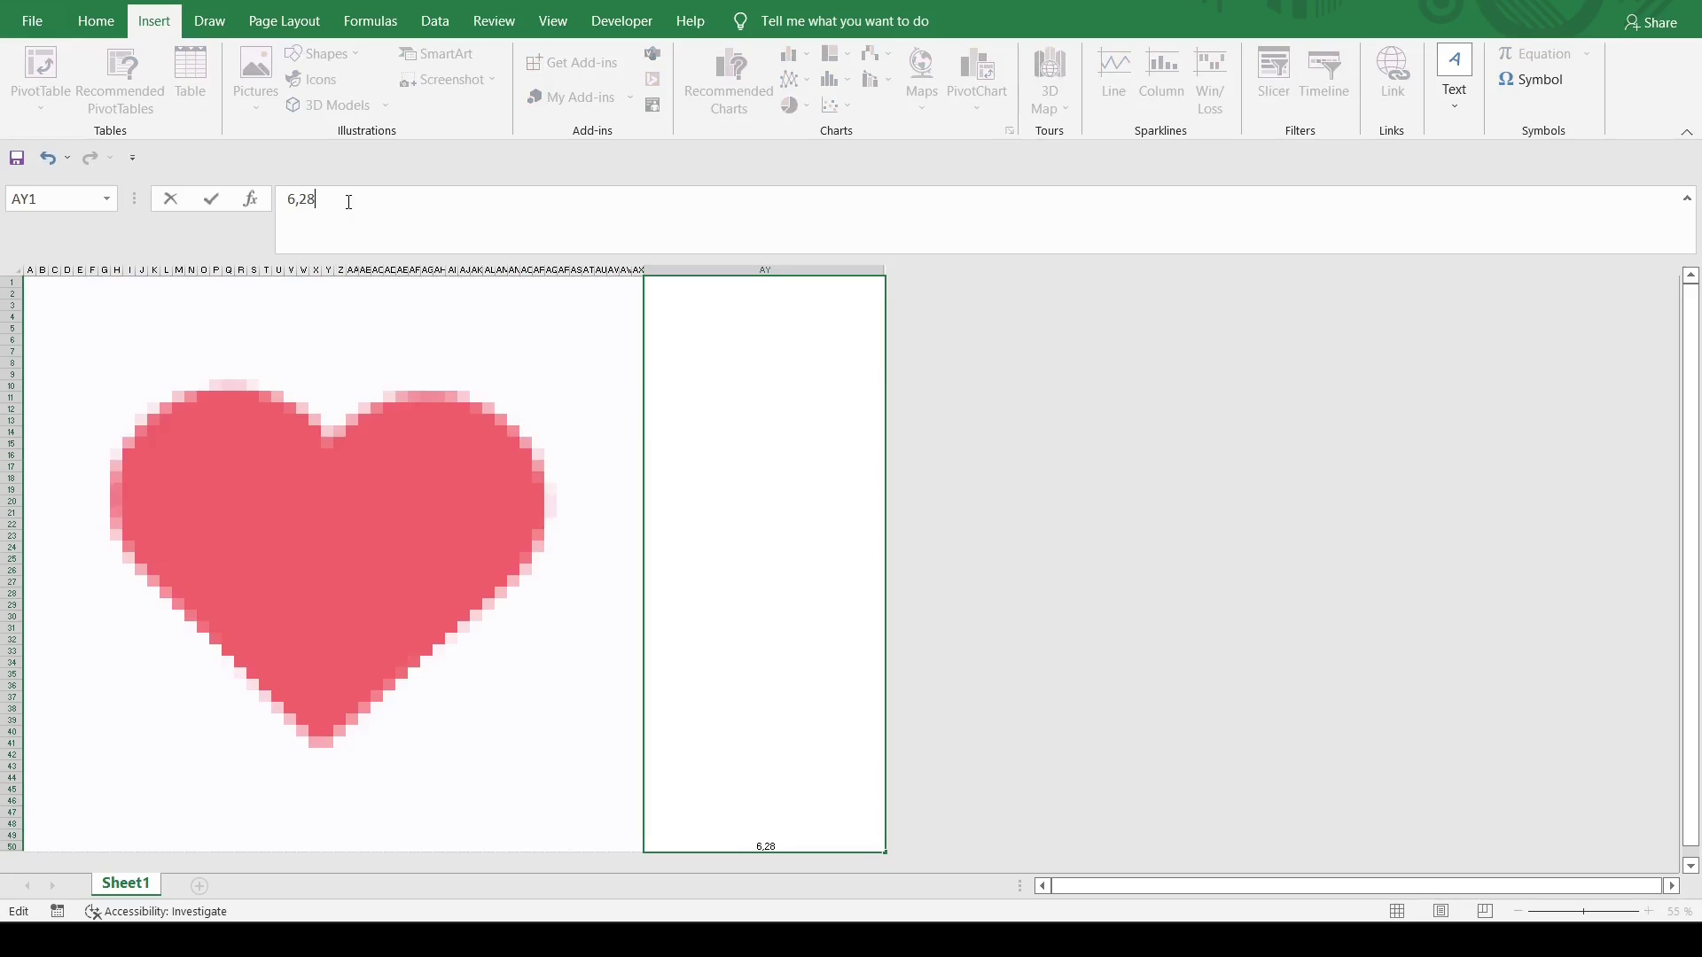
{"action": "key", "text": "ctrl+Return"}
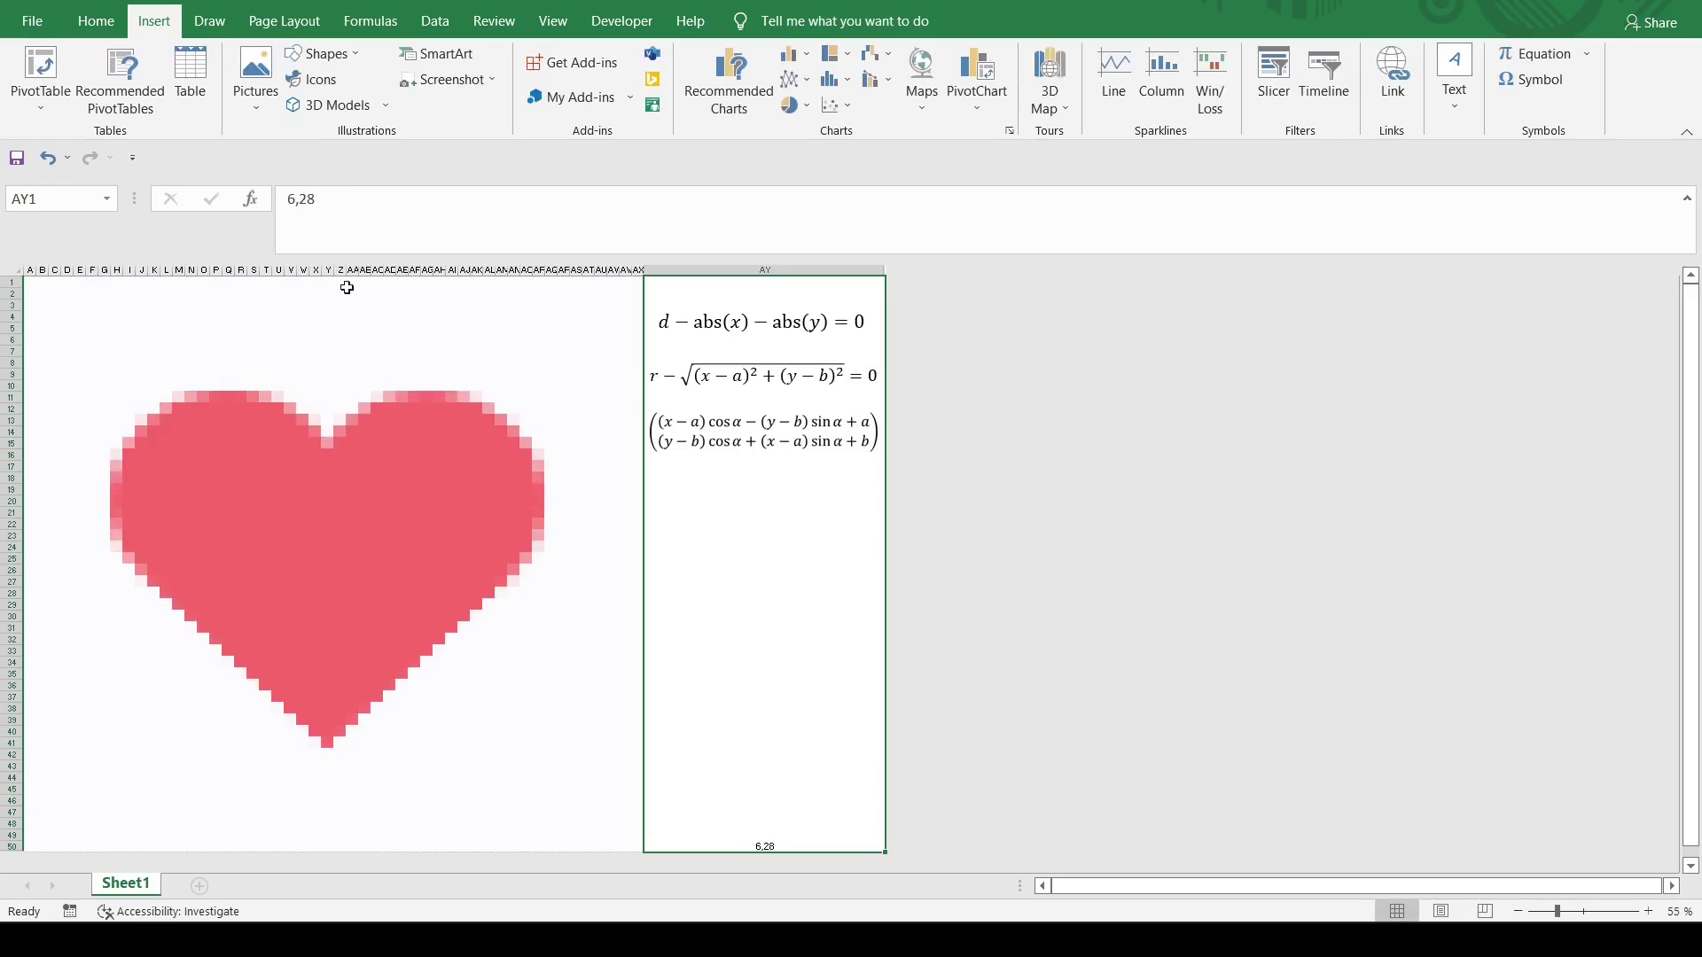
Reset the rotation angle in AY1 to 0.
{"action": "left_click_drag", "start_coordinate": [354, 202], "coordinate": [204, 200]}
{"action": "type", "text": "0"}
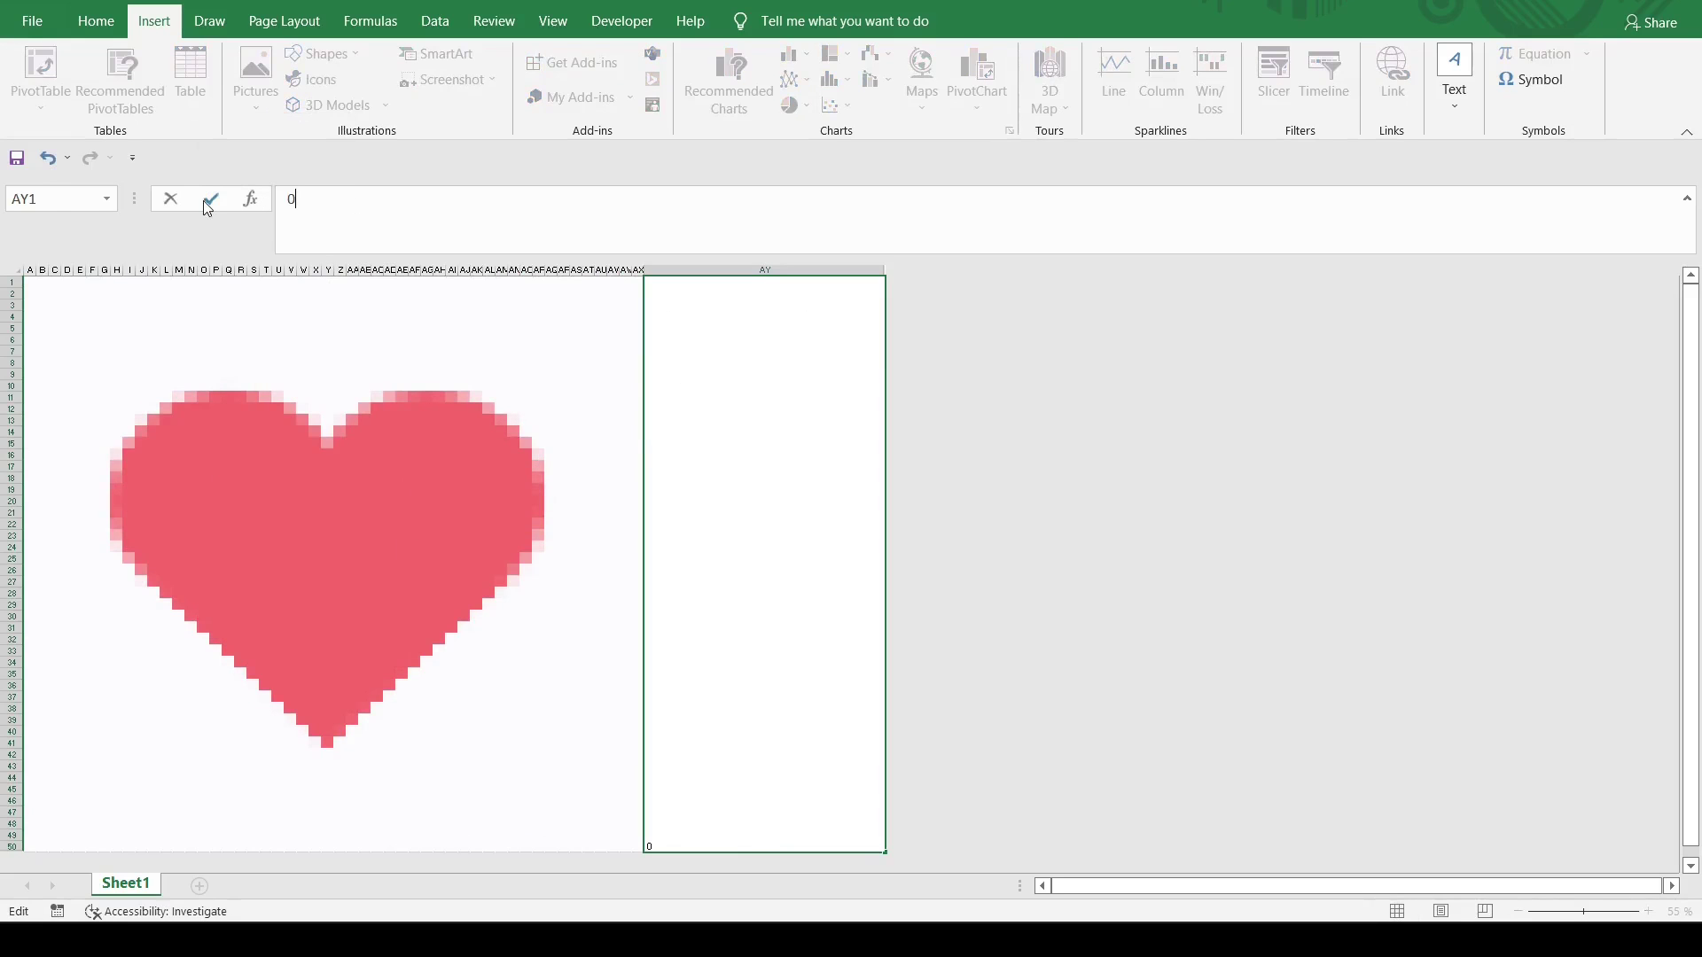
{"action": "left_click", "coordinate": [204, 200]}
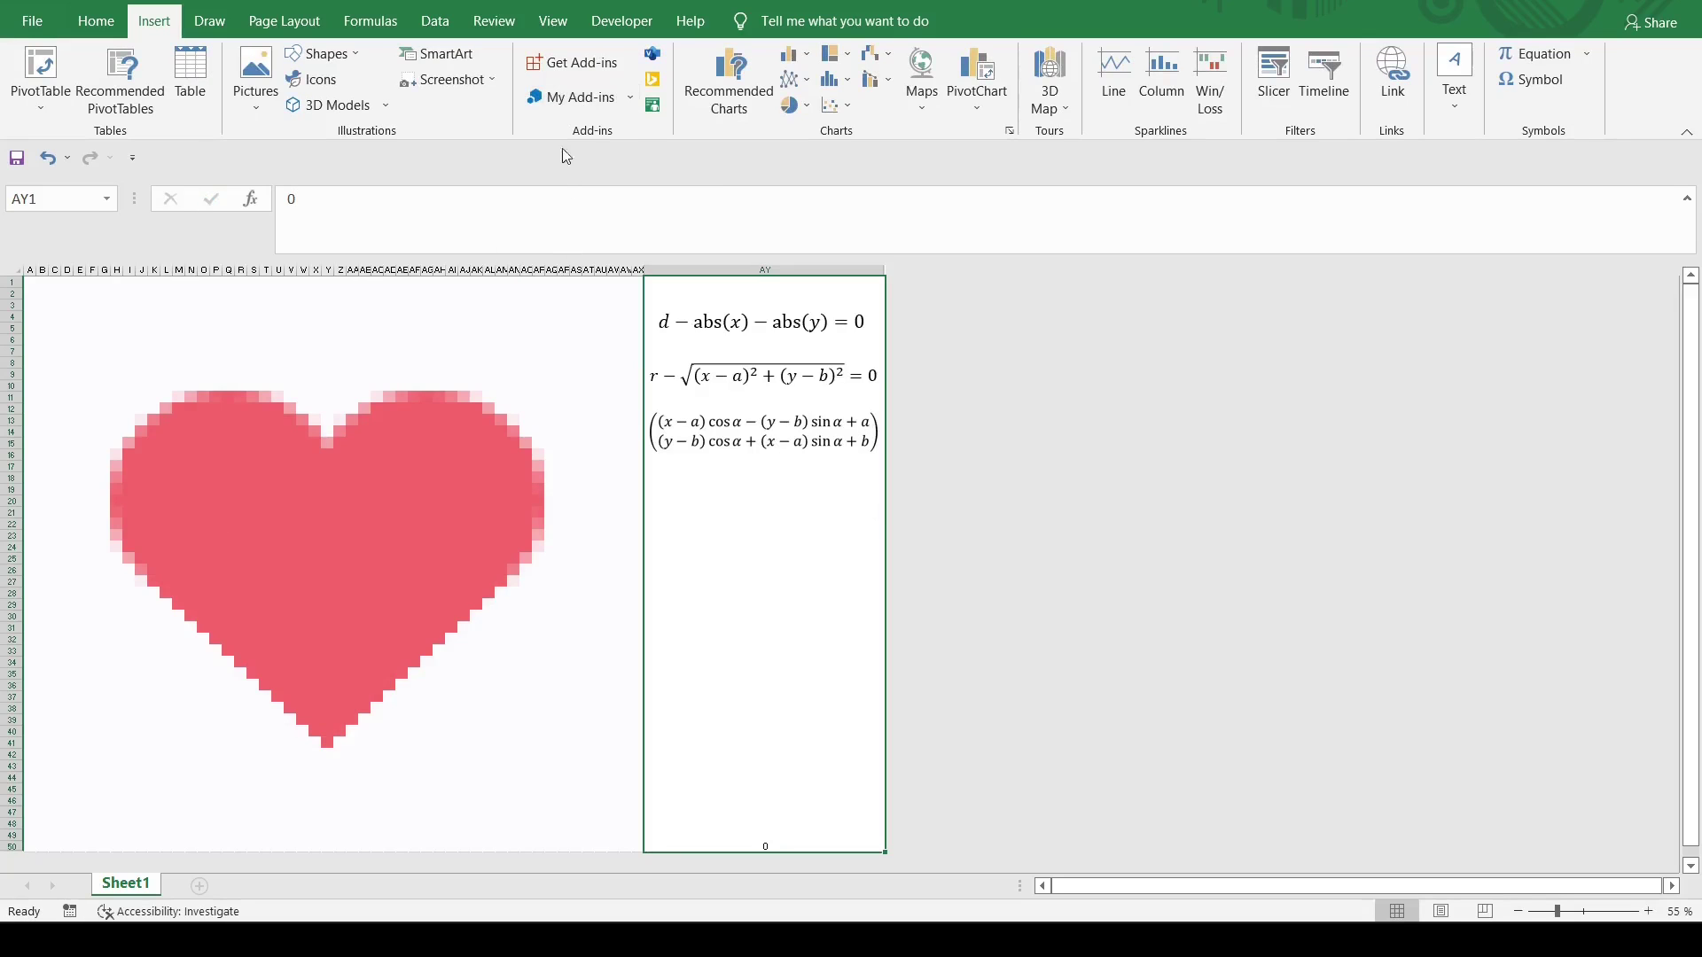
Check in the Excel ribbon customization options that the Developer tab is enabled.
{"action": "left_click", "coordinate": [622, 21]}
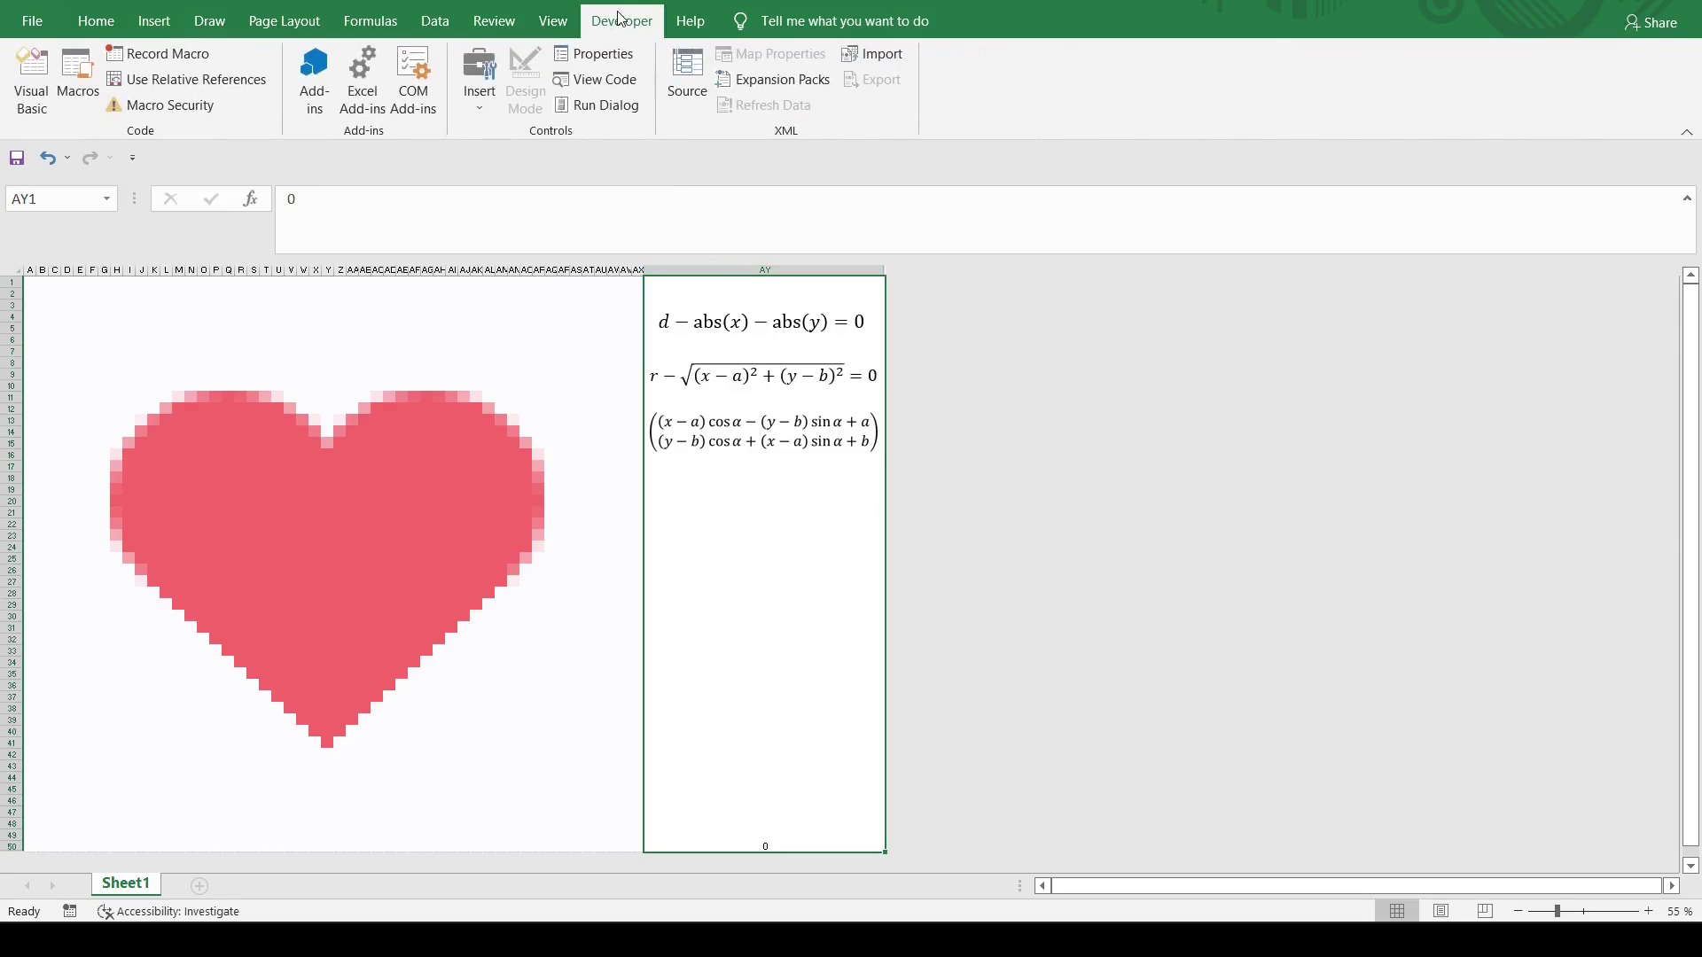
{"action": "left_click", "coordinate": [32, 20]}
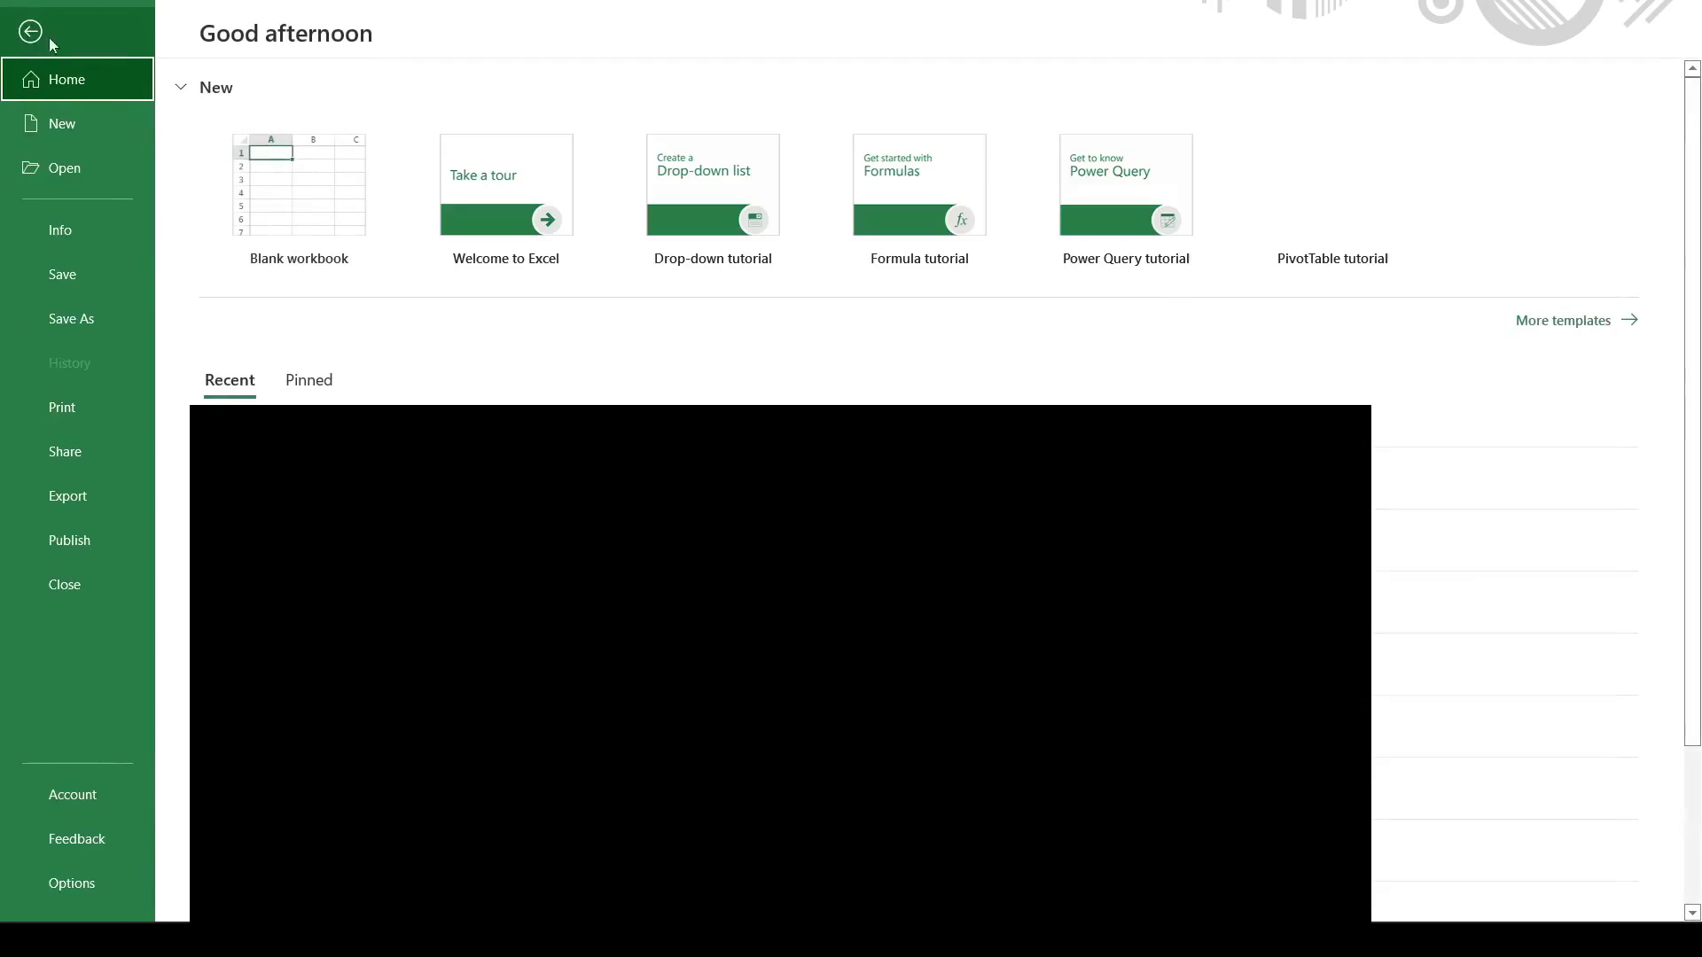
{"action": "left_click", "coordinate": [94, 881]}
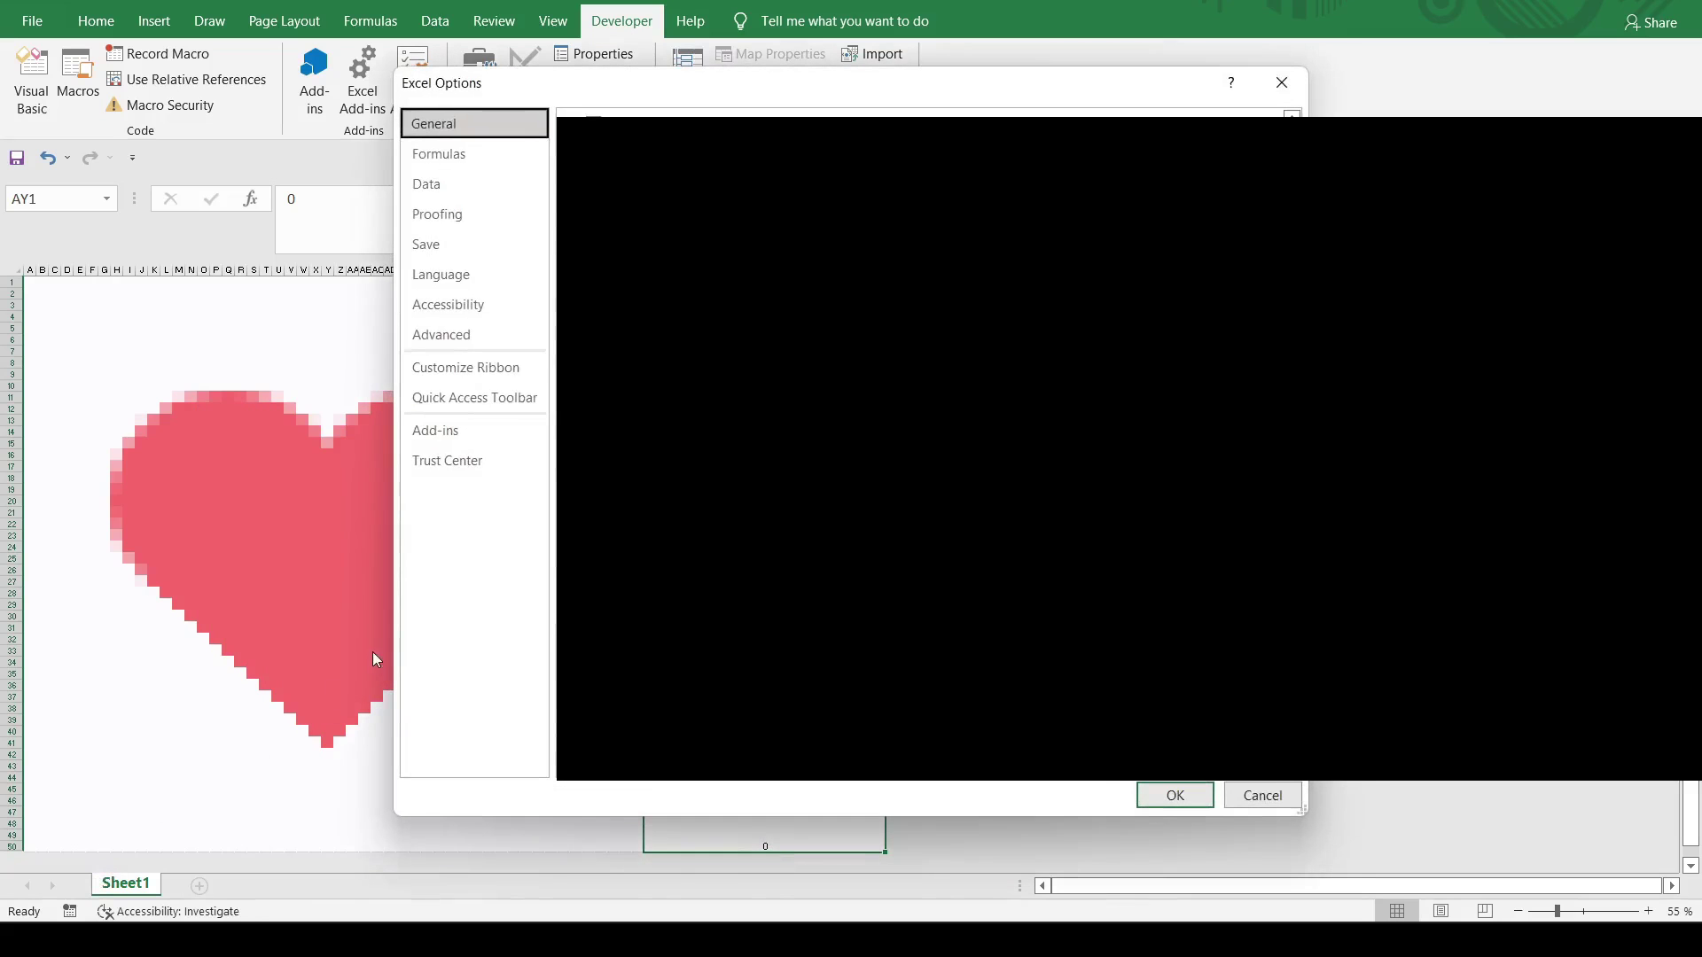
{"action": "left_click", "coordinate": [468, 367]}
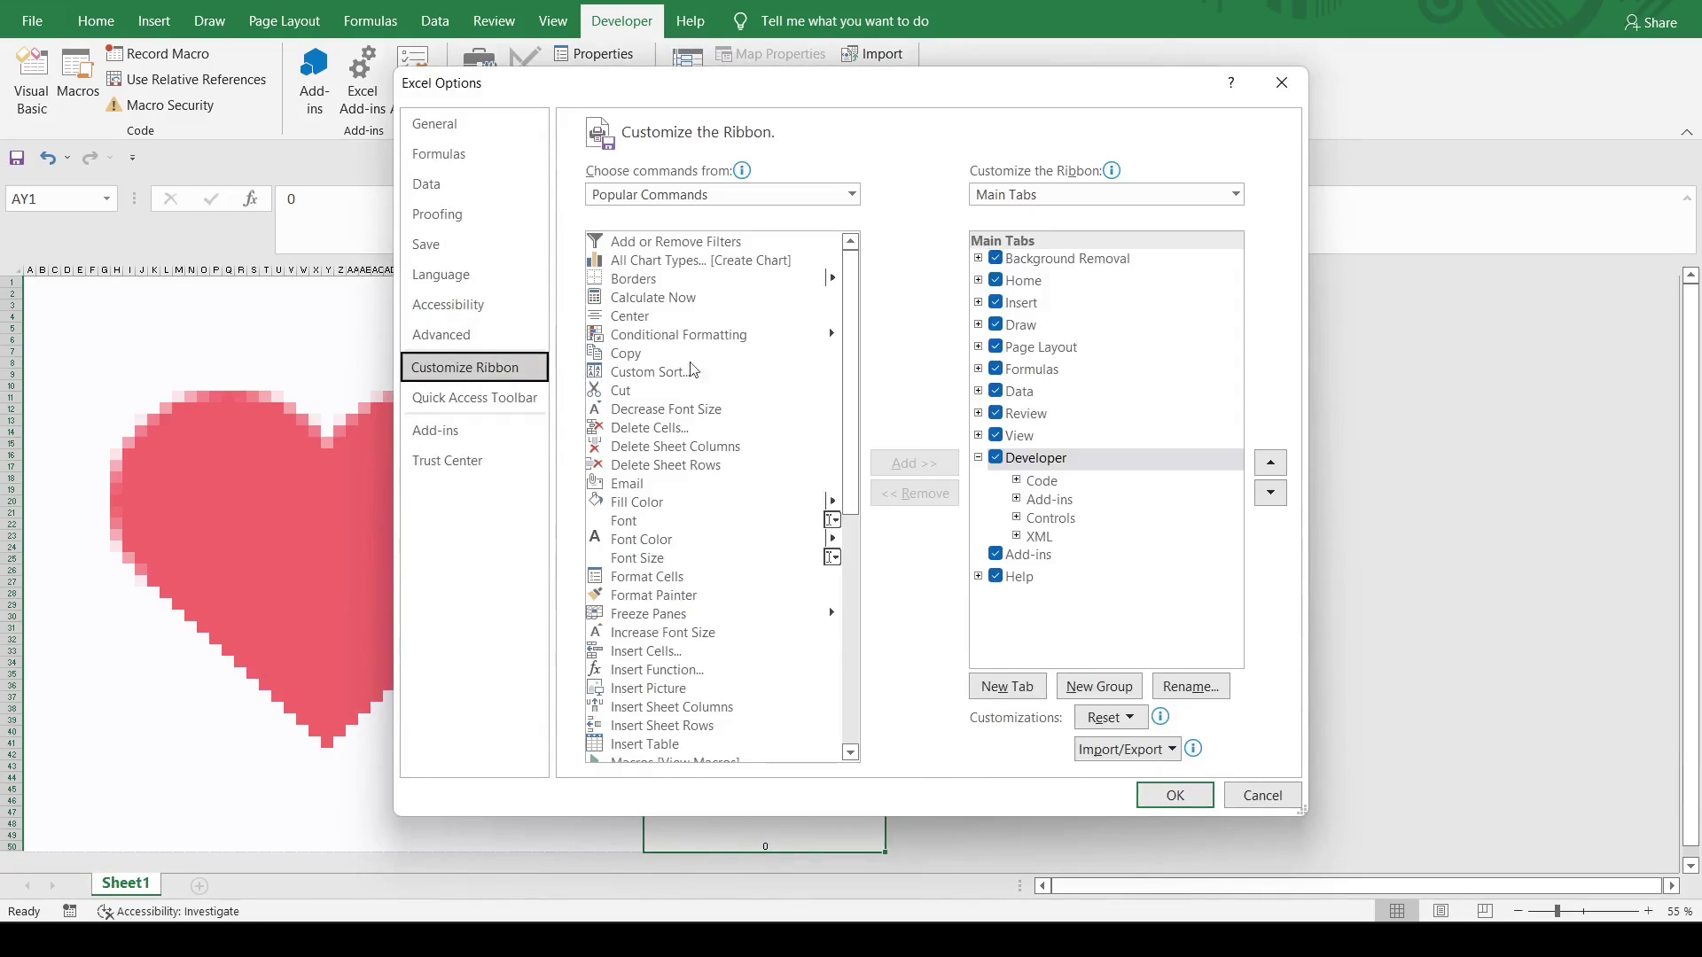
{"action": "left_click", "coordinate": [994, 459]}
{"action": "left_click", "coordinate": [994, 459]}
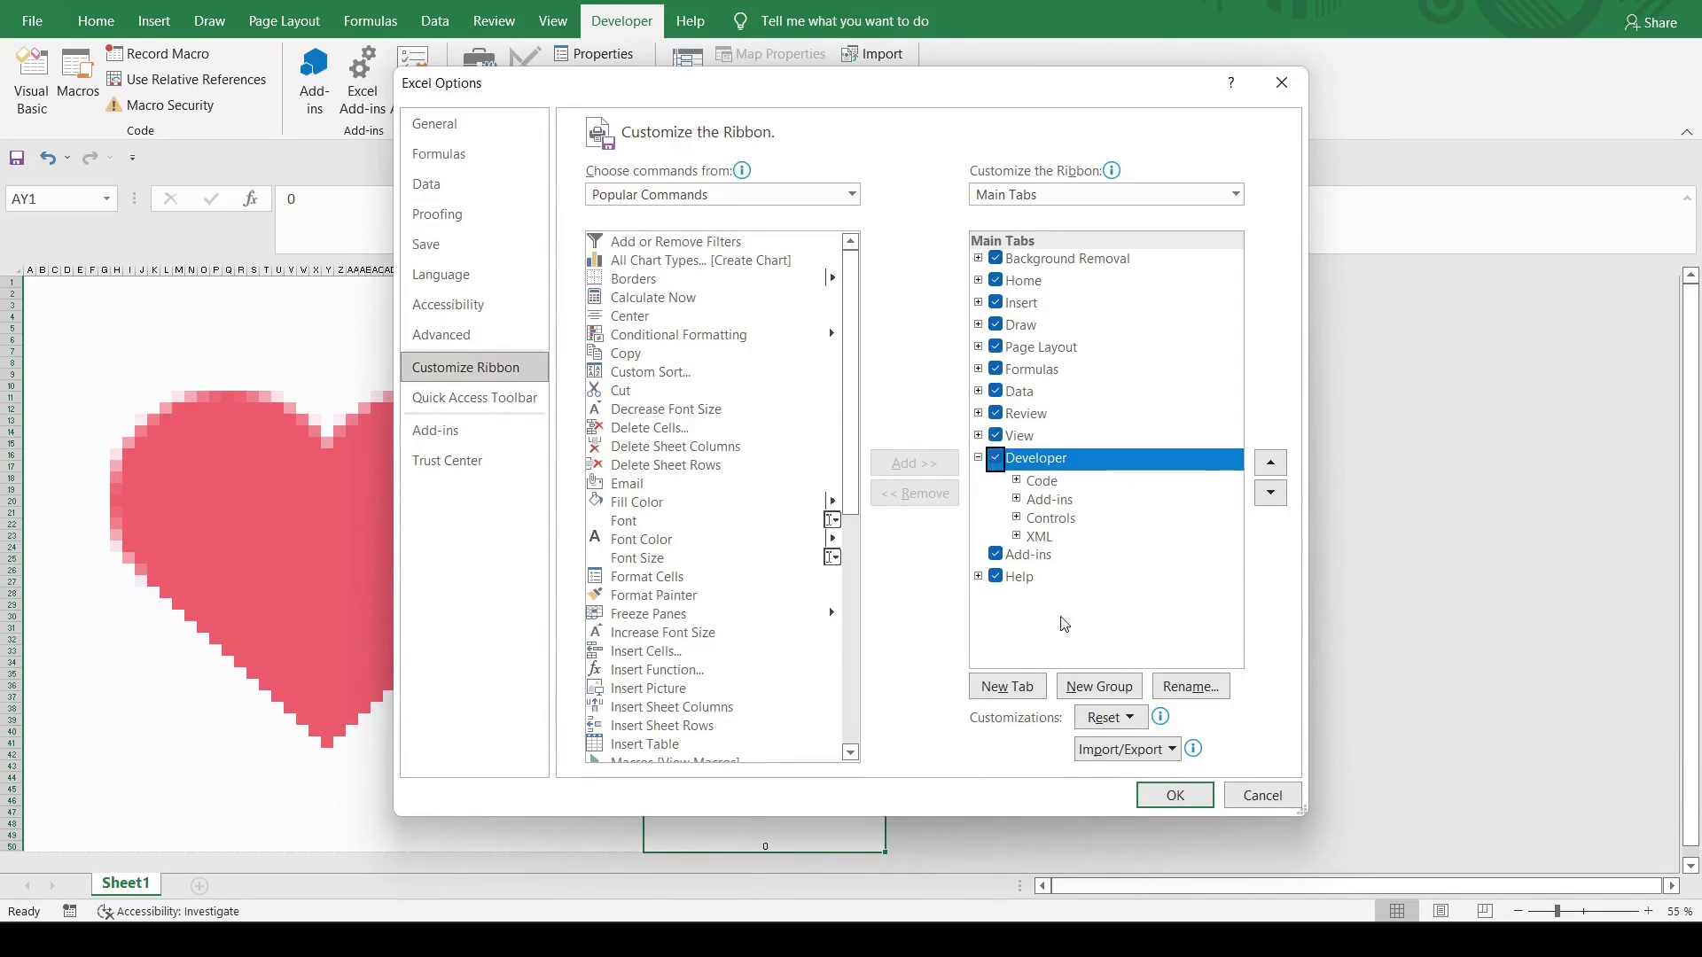
{"action": "left_click", "coordinate": [1168, 795]}
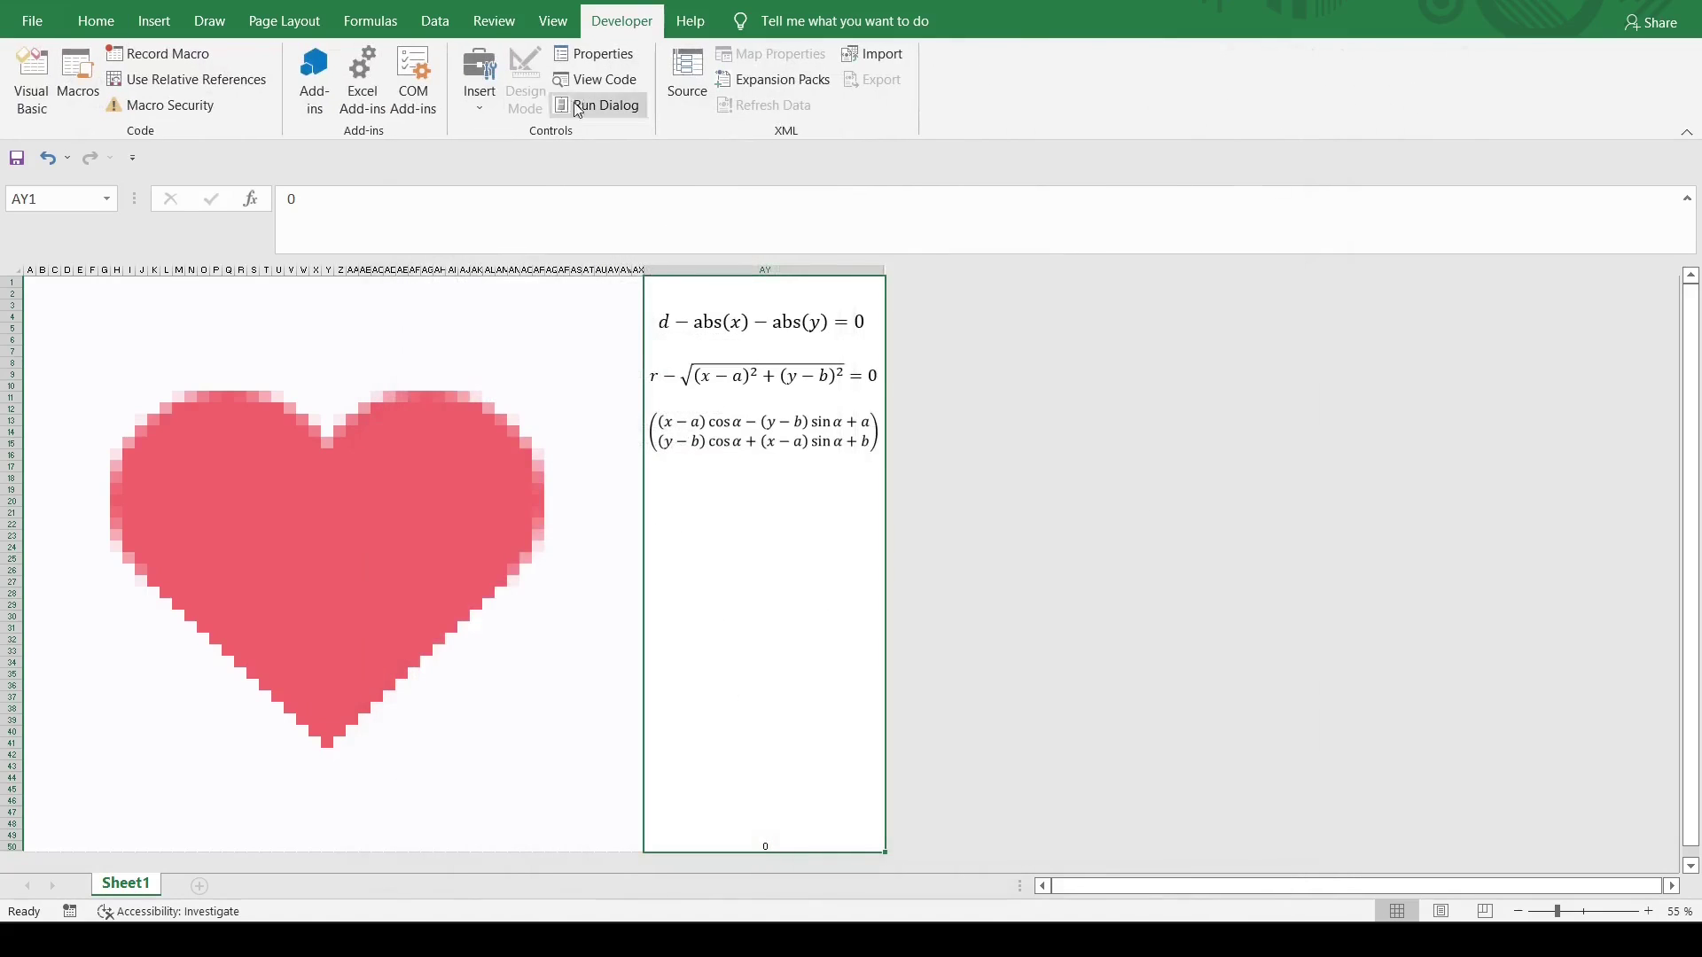
Add a vertical ActiveX scroll bar below the equations in column AY, narrow it and extend it down to row 50.
{"action": "left_click", "coordinate": [482, 110]}
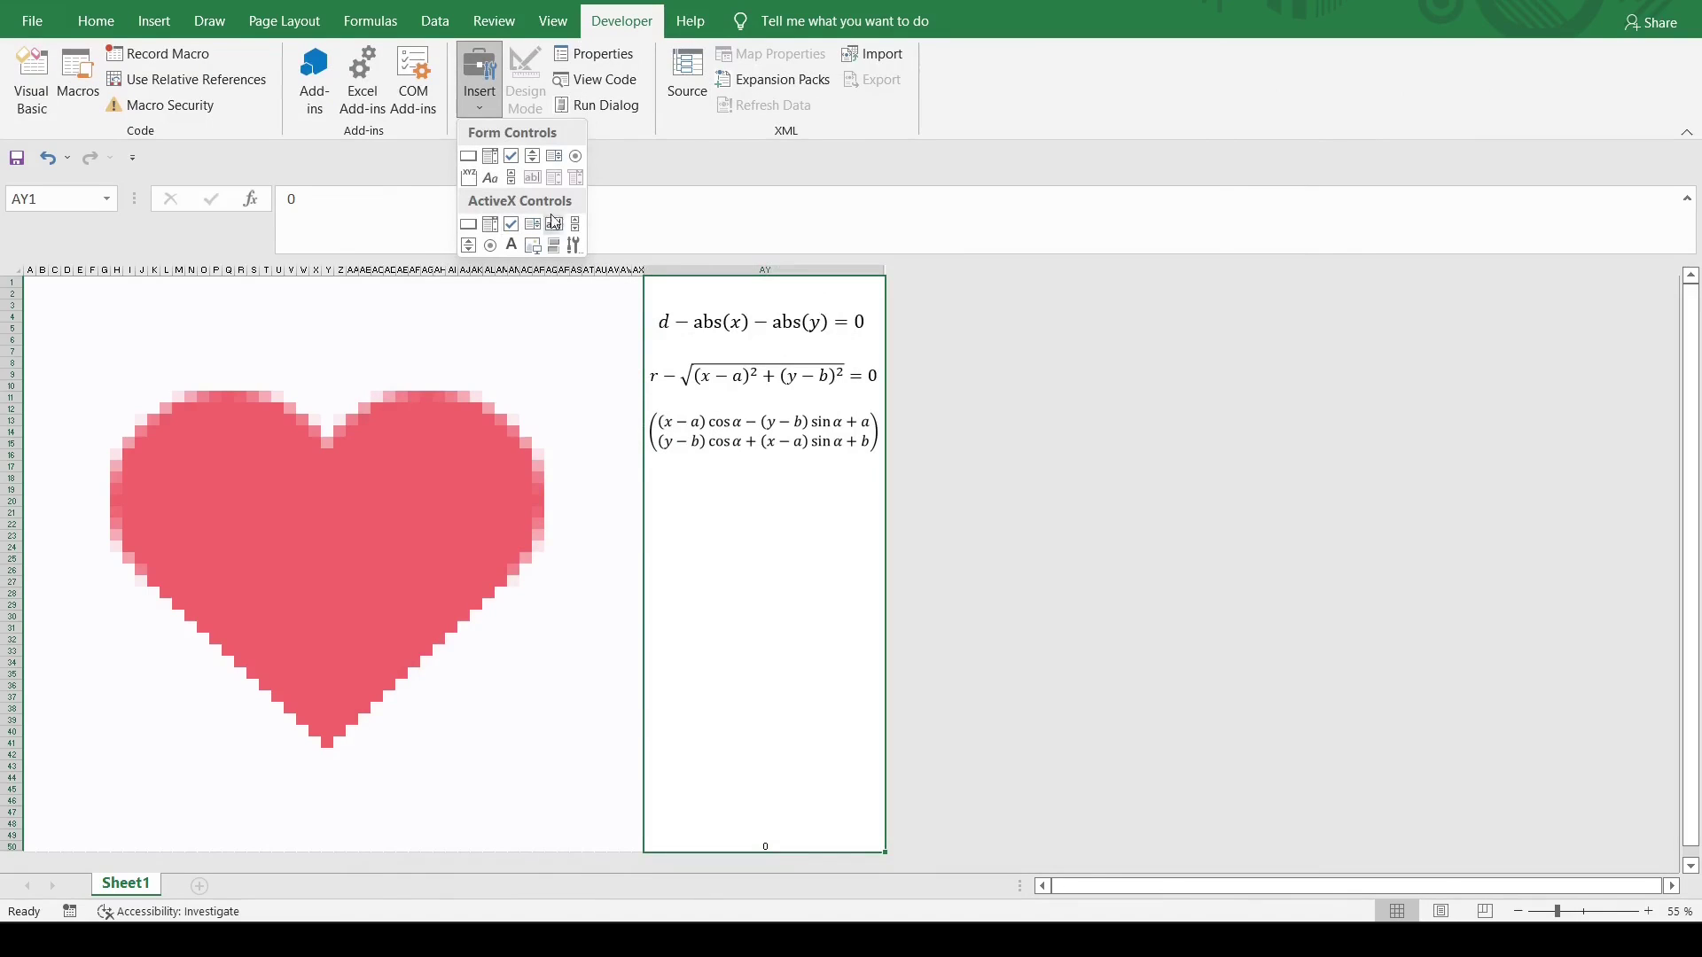
{"action": "left_click", "coordinate": [578, 223]}
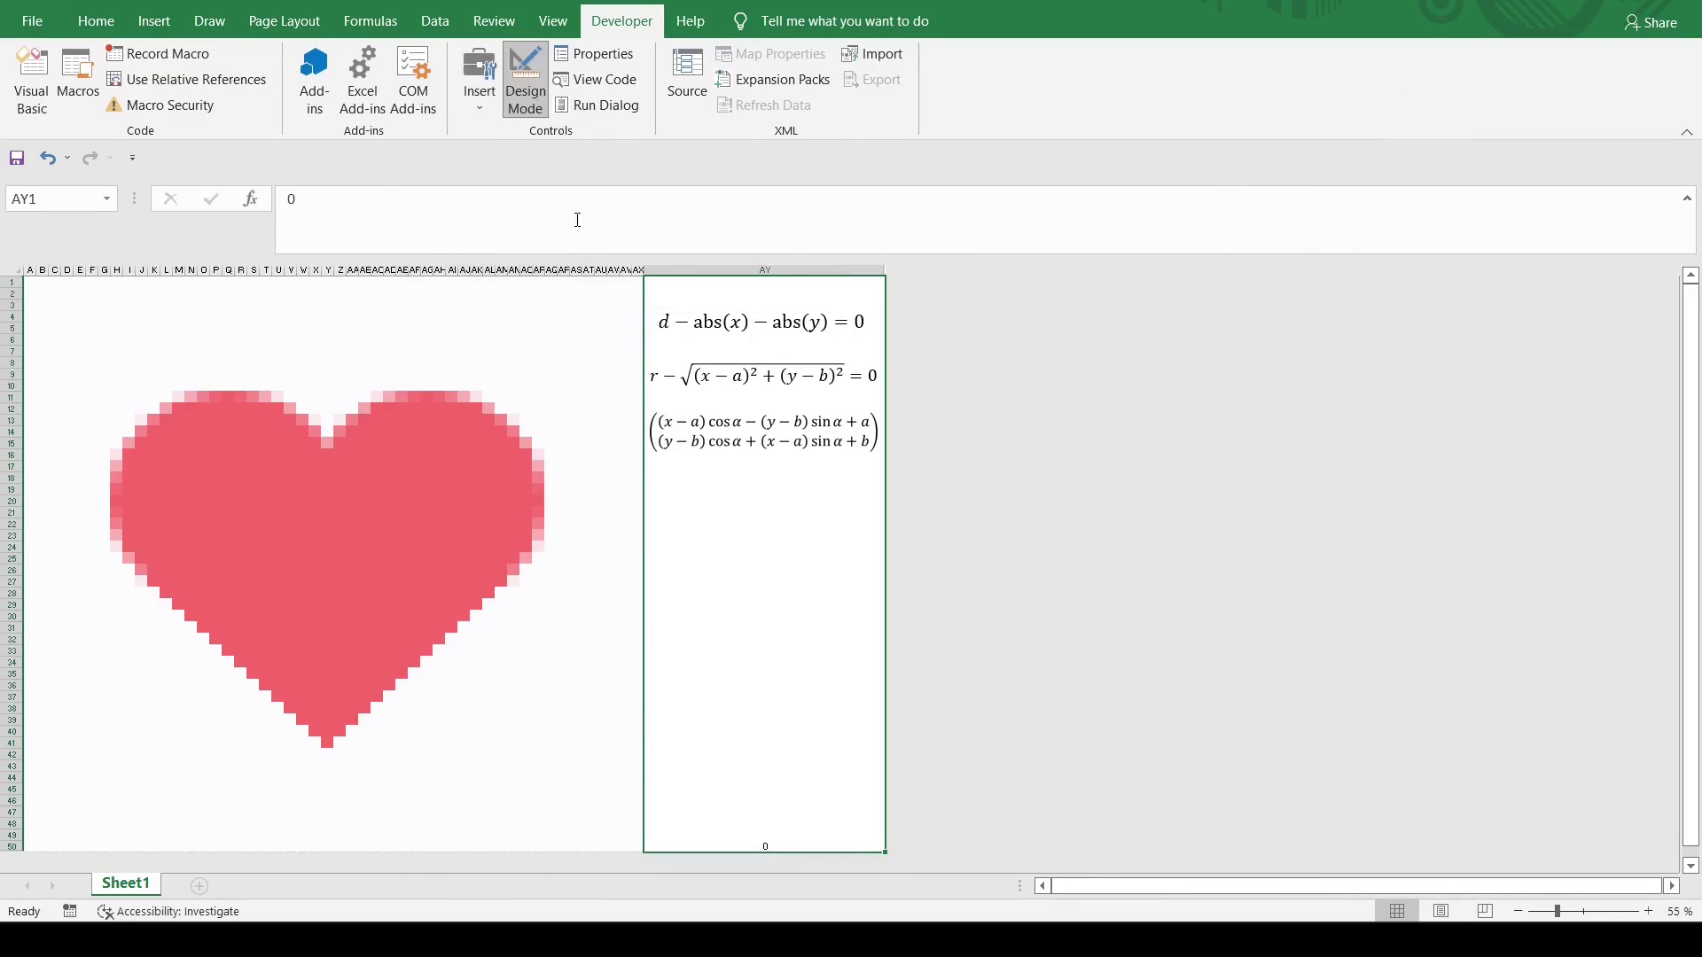
{"action": "mouse_move", "coordinate": [663, 476]}
{"action": "left_mouse_down"}
{"action": "mouse_move", "coordinate": [712, 582]}
{"action": "mouse_move", "coordinate": [710, 830]}
{"action": "left_mouse_up"}
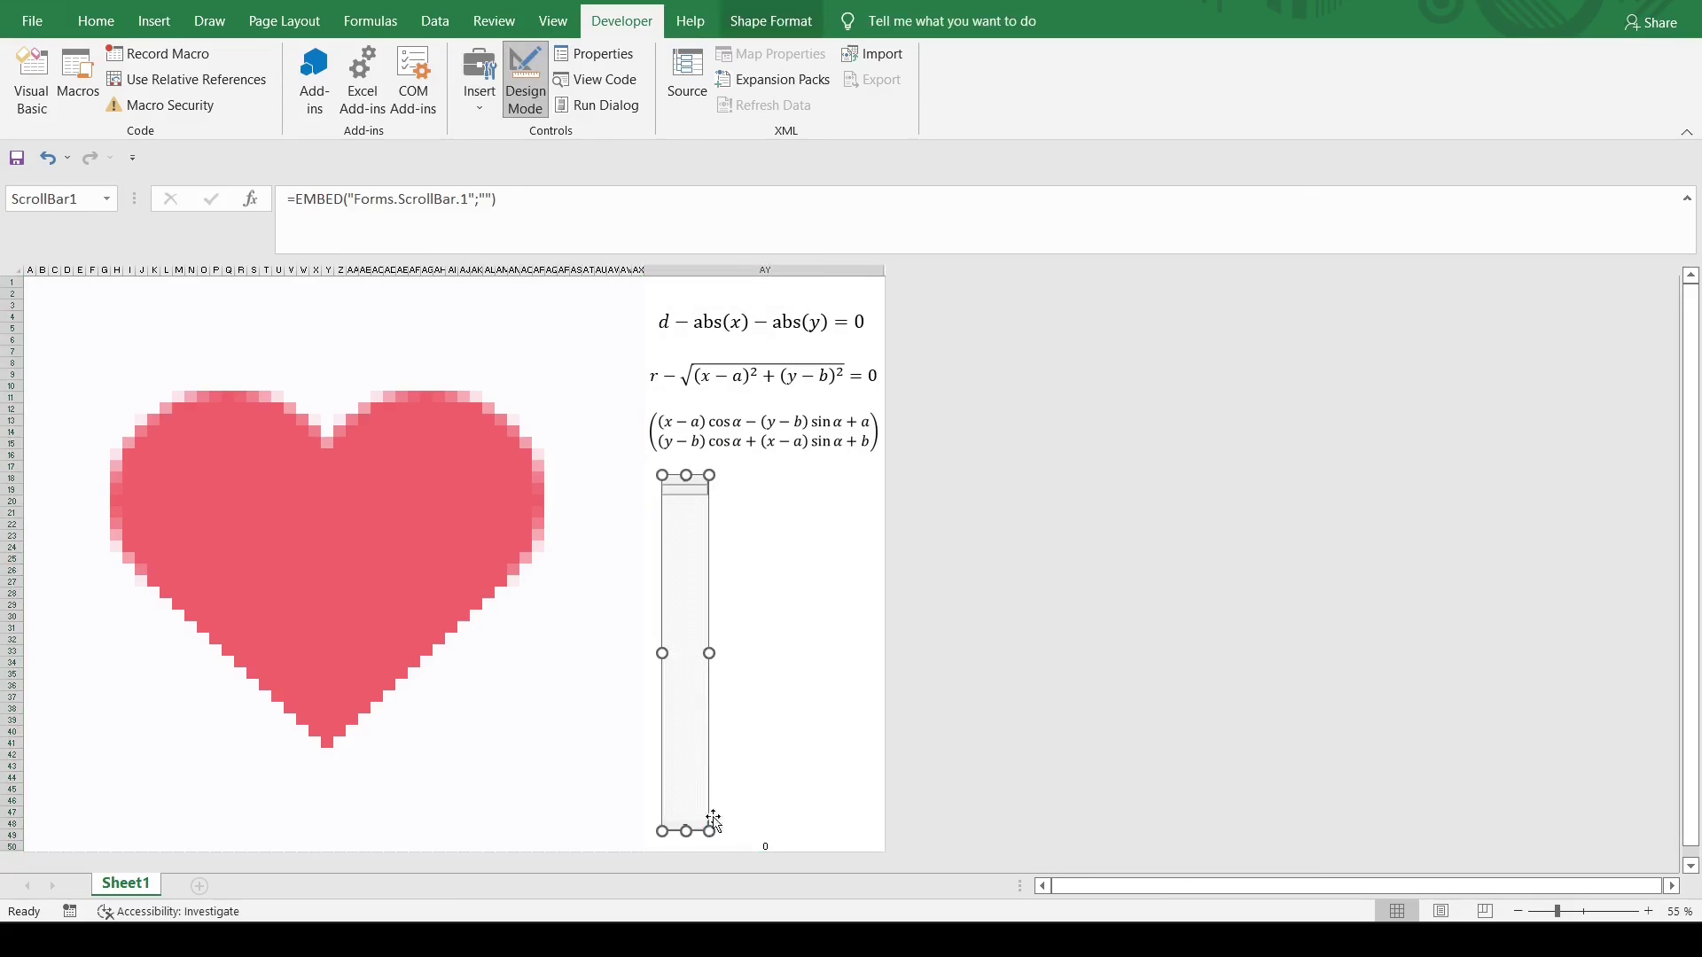
{"action": "left_click_drag", "start_coordinate": [688, 547], "coordinate": [677, 531]}
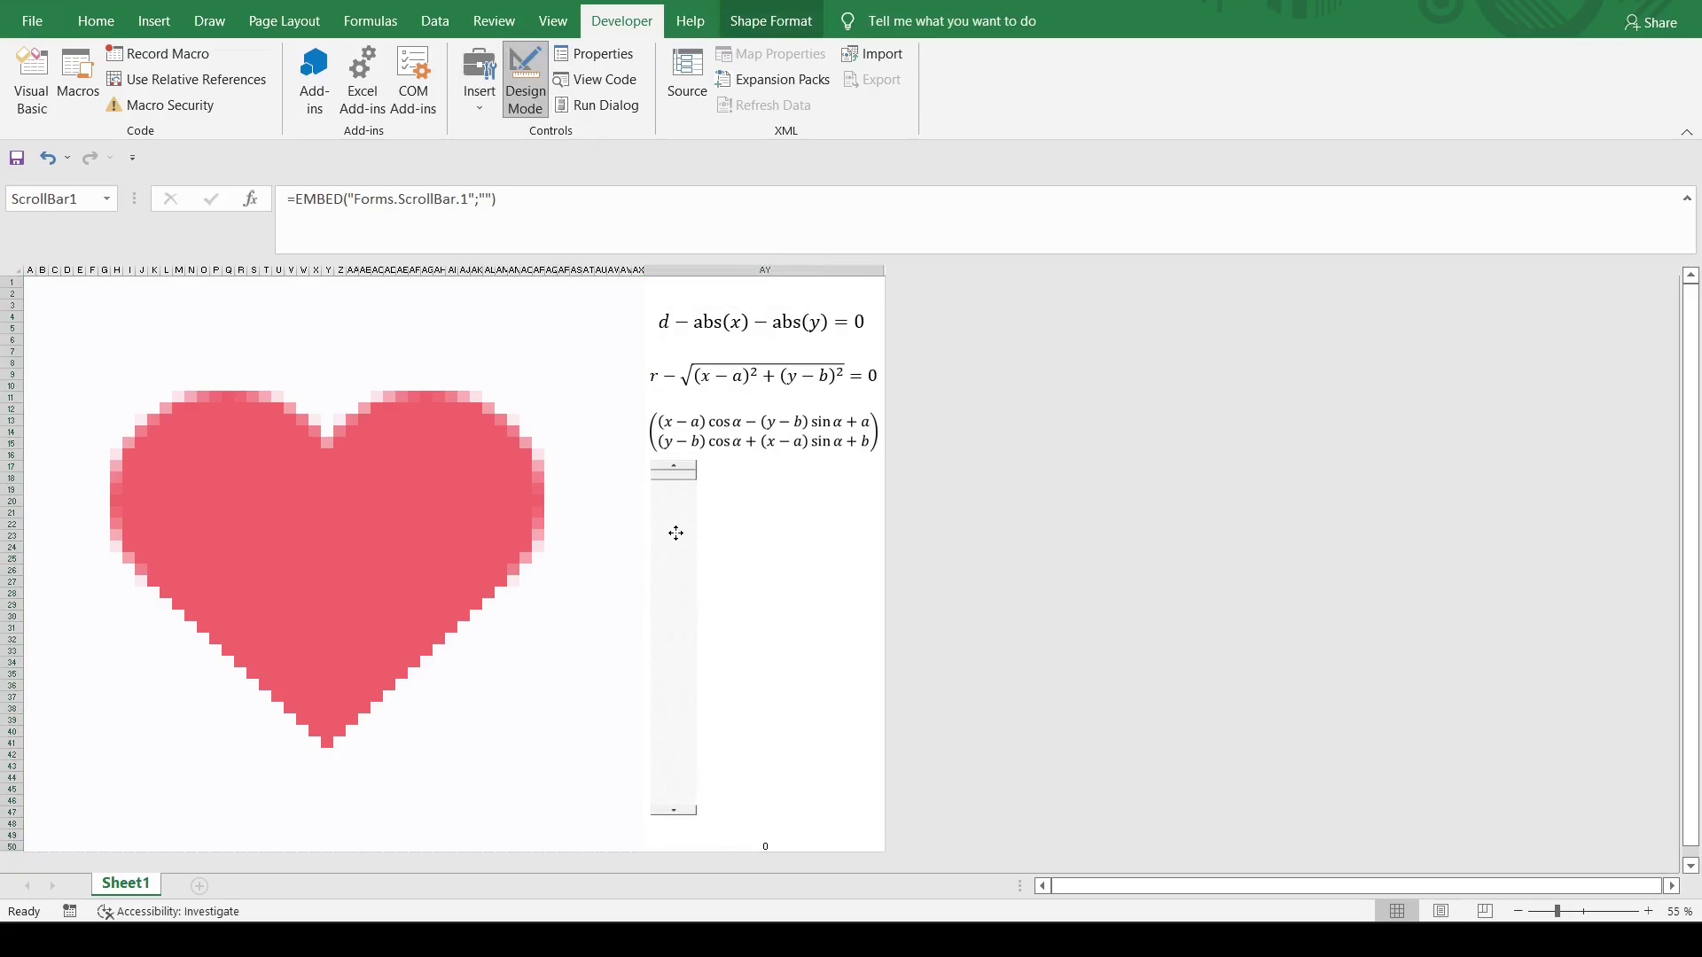
{"action": "left_click_drag", "start_coordinate": [700, 815], "coordinate": [680, 848]}
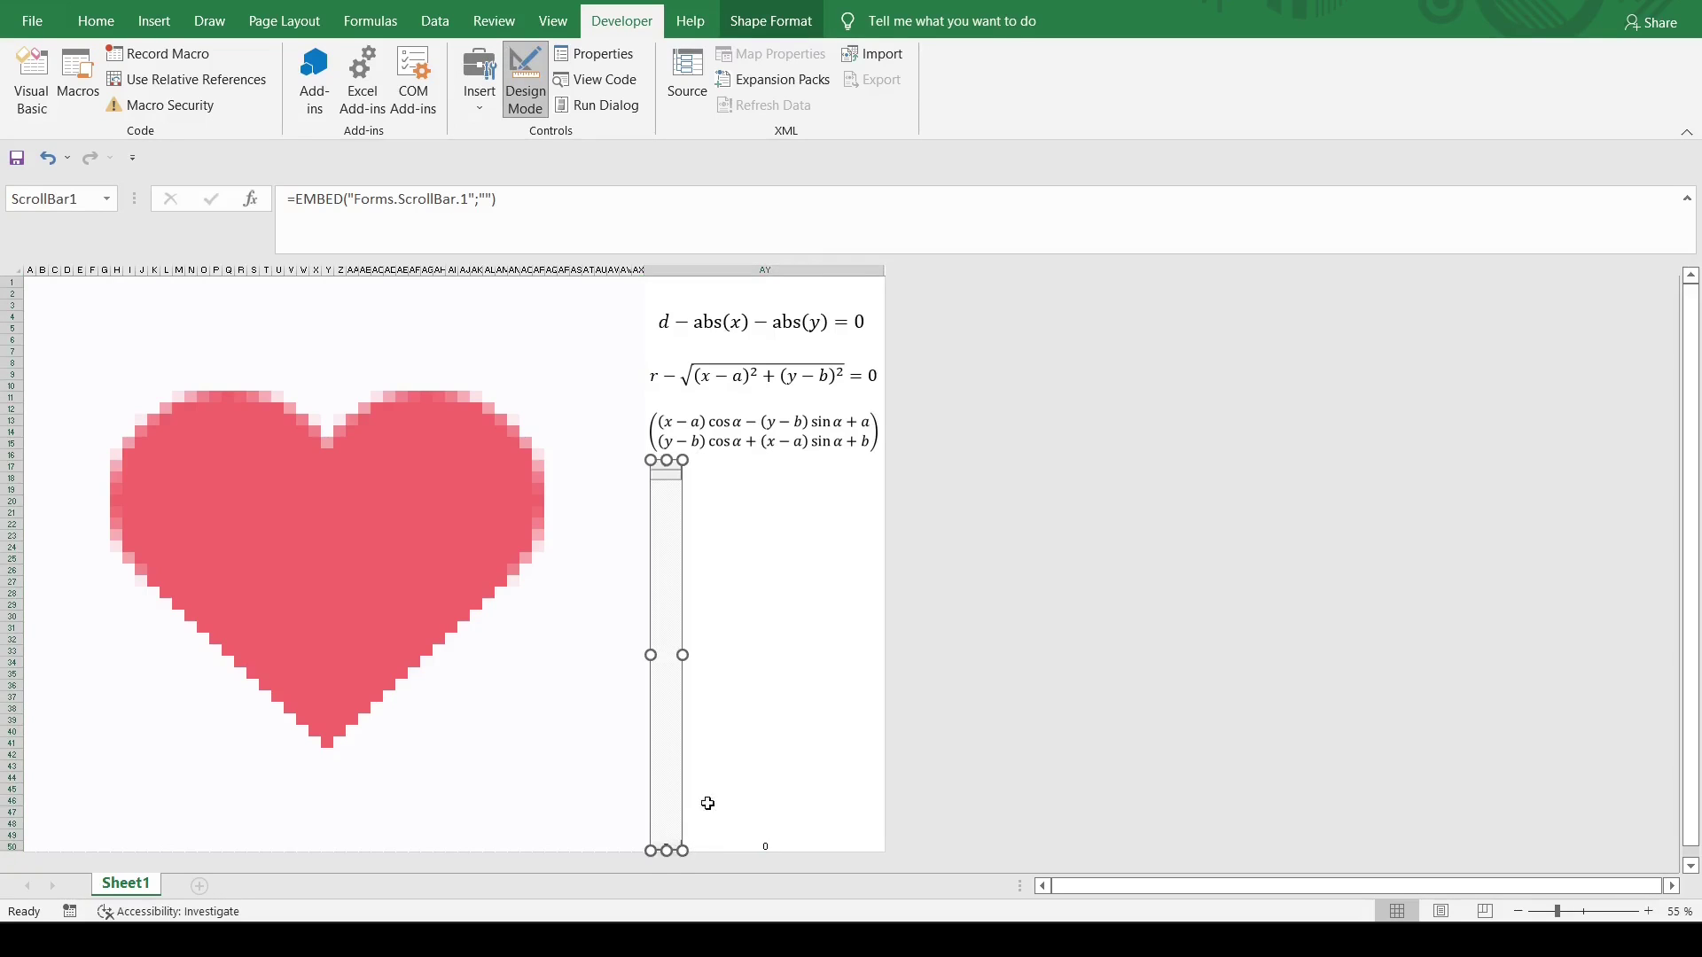
Open the scroll bar's code and properties in the Visual Basic editor and set its Max to 628.
{"action": "right_click", "coordinate": [665, 493]}
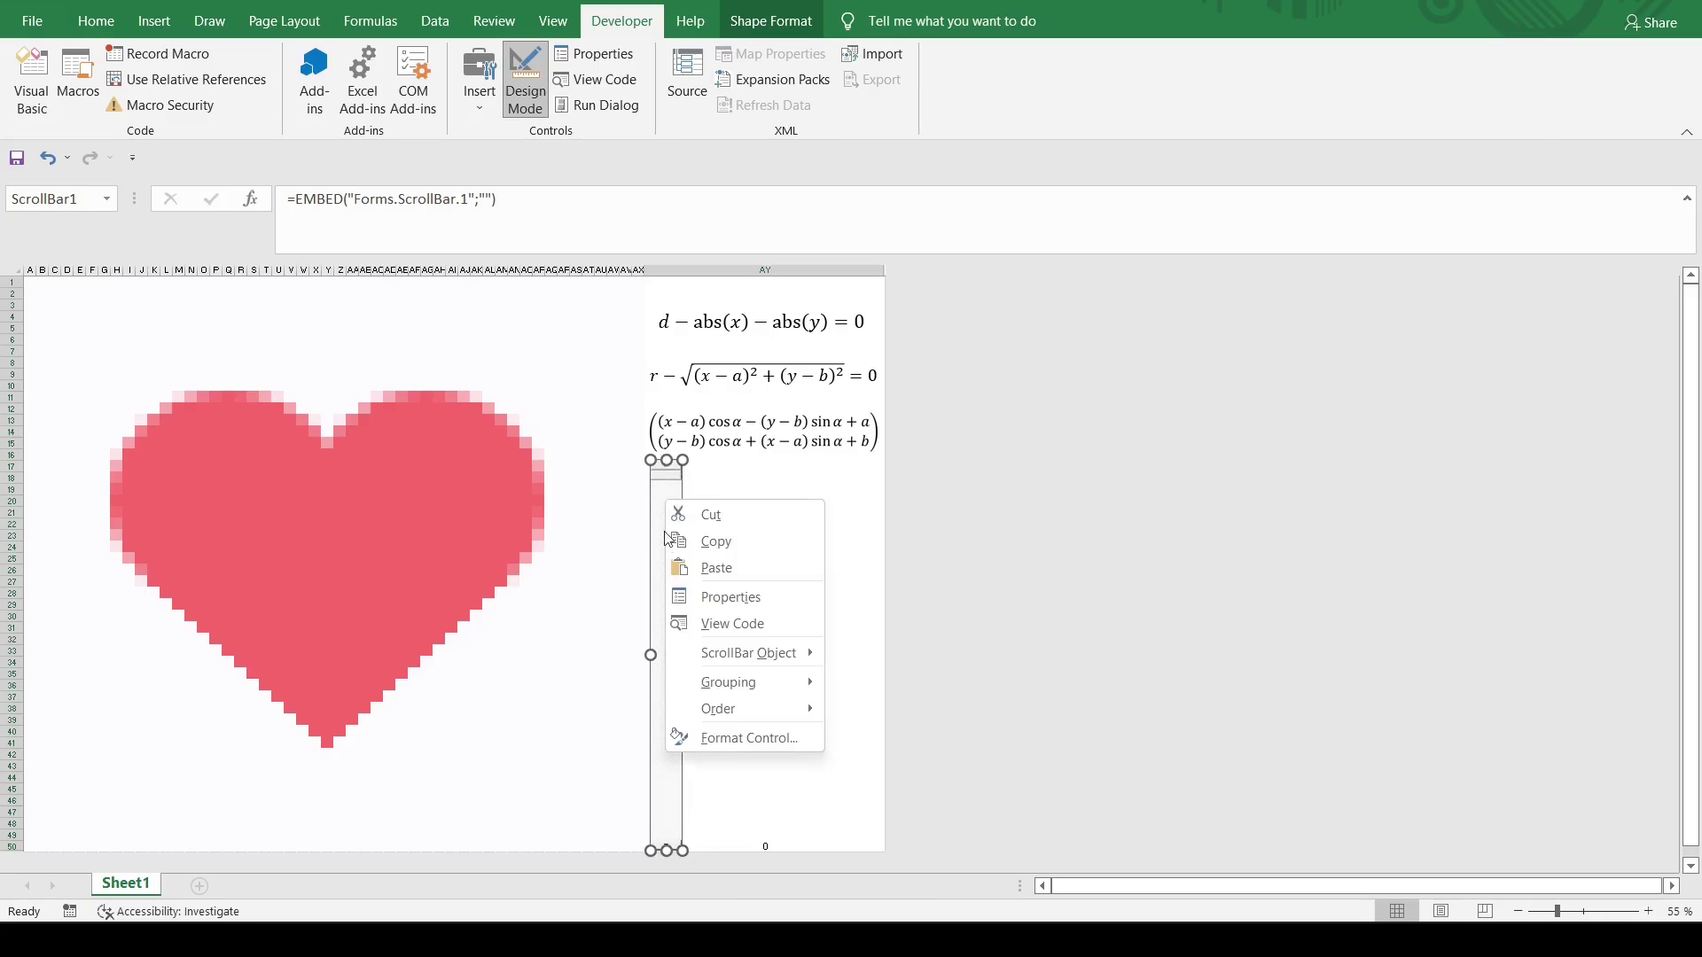
{"action": "right_click", "coordinate": [665, 585]}
{"action": "left_click", "coordinate": [731, 716]}
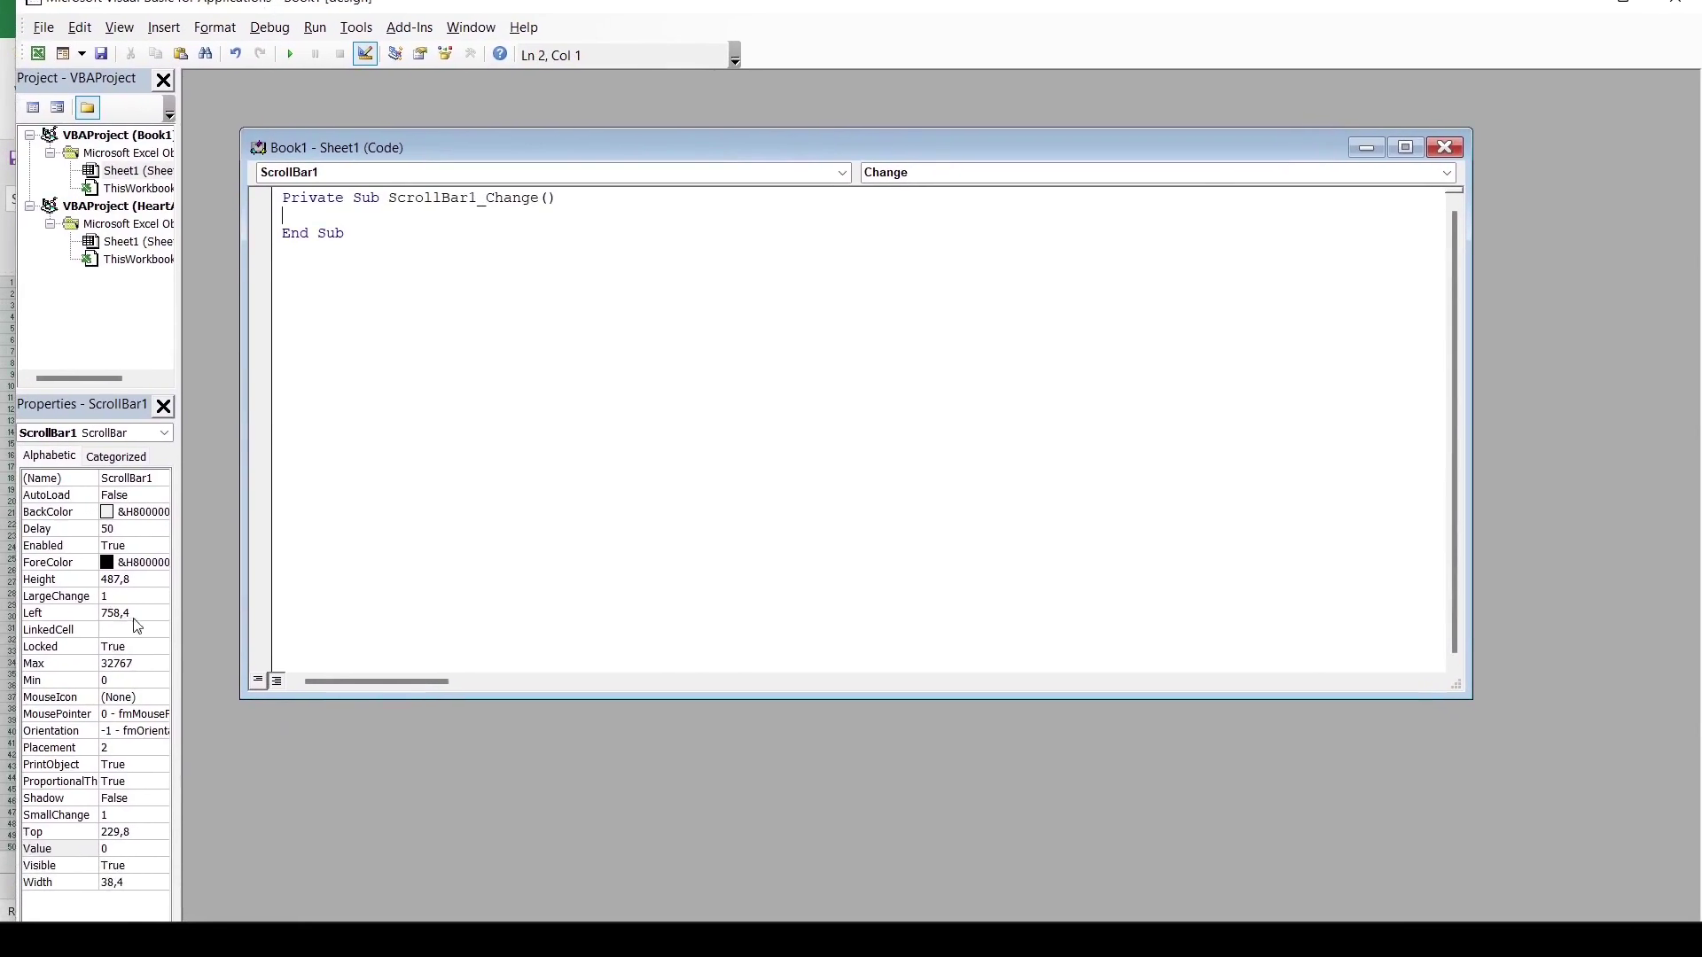
{"action": "left_click", "coordinate": [135, 680]}
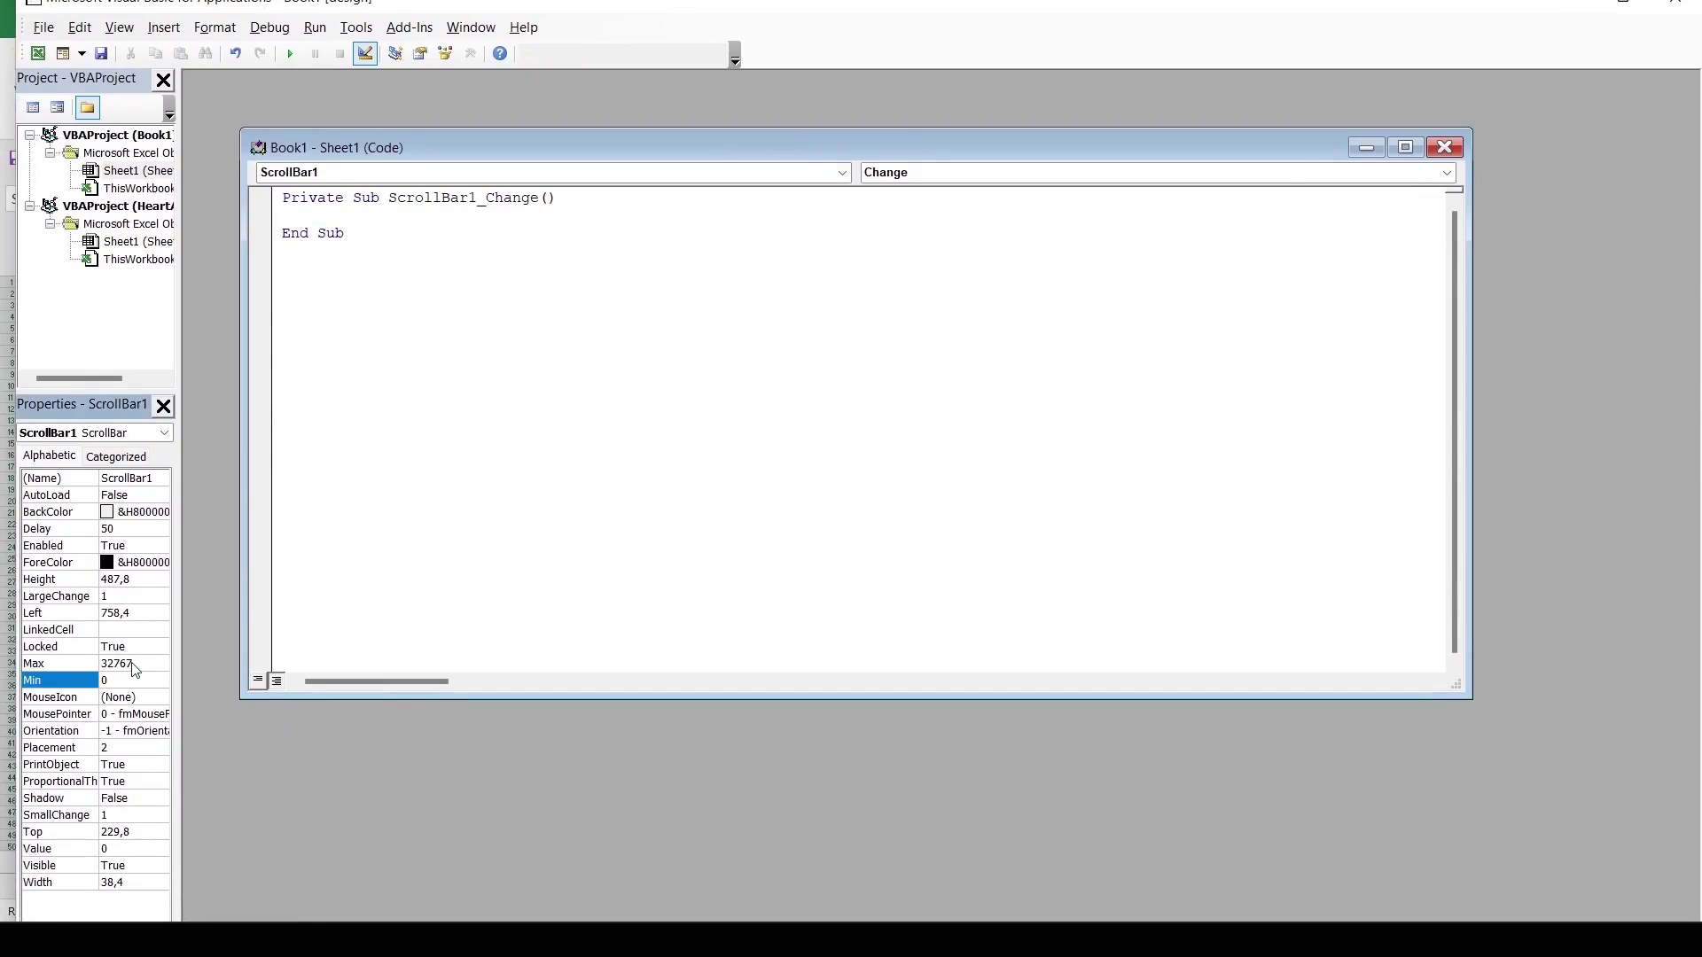
{"action": "left_click", "coordinate": [137, 664]}
{"action": "left_click", "coordinate": [144, 665]}
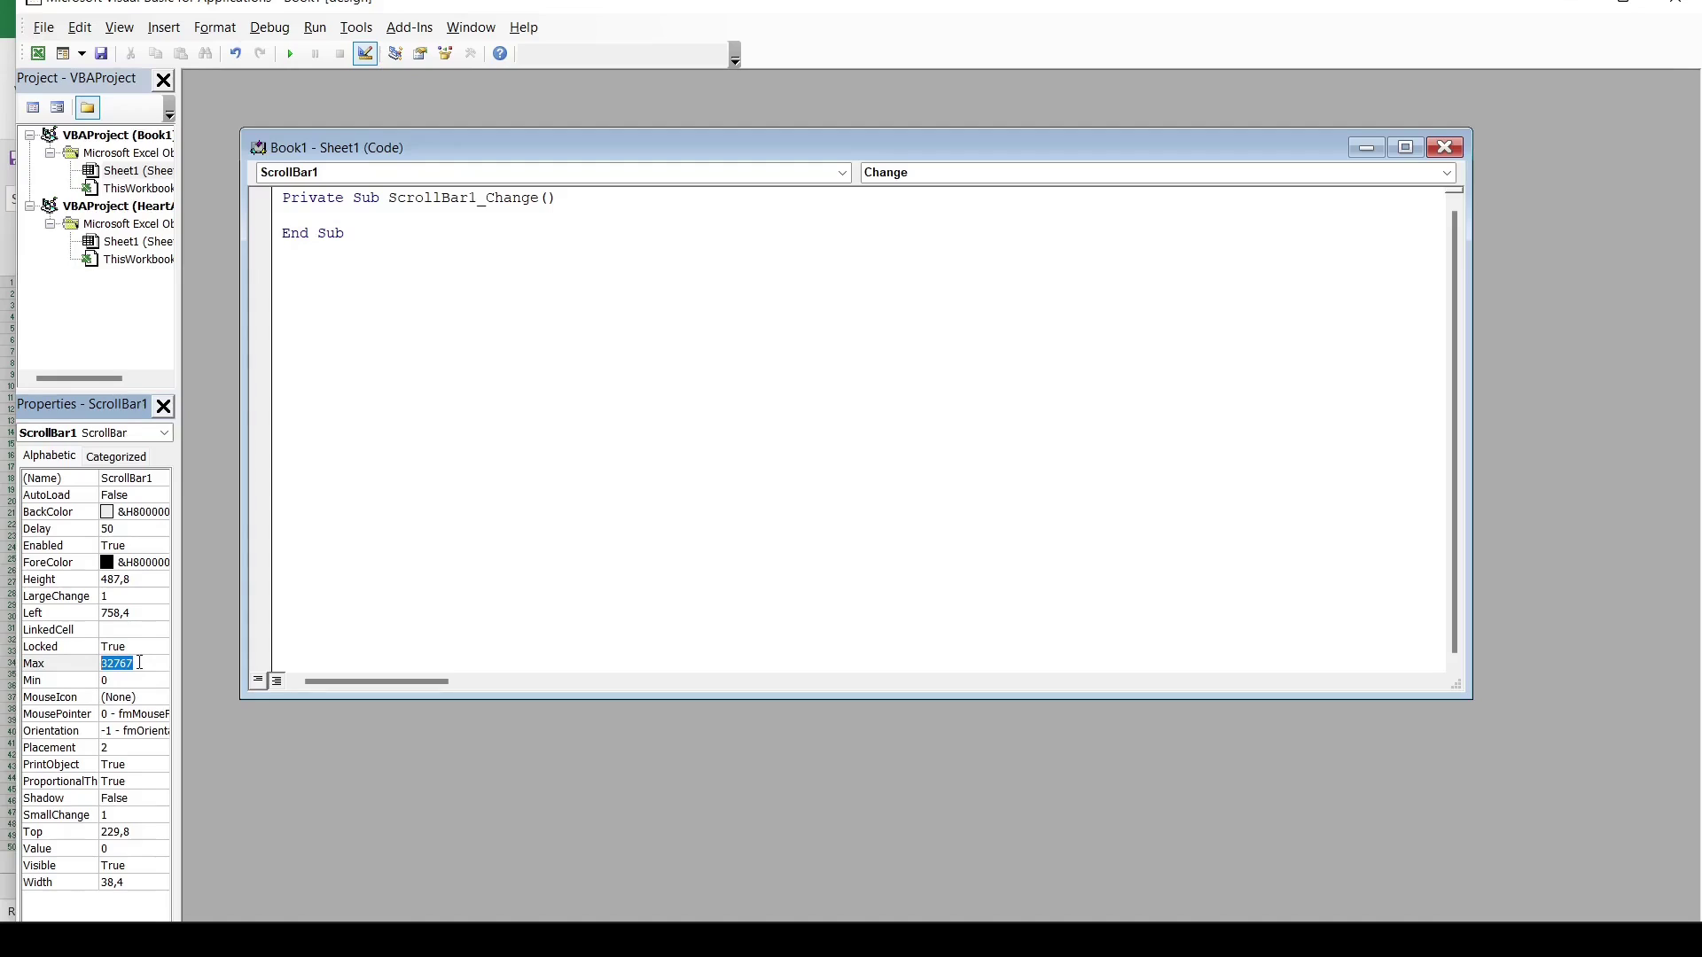
{"action": "type", "text": "628"}
Set the scroll bar's LinkedCell to AZ1 and close the Visual Basic editor.
{"action": "left_click", "coordinate": [131, 630]}
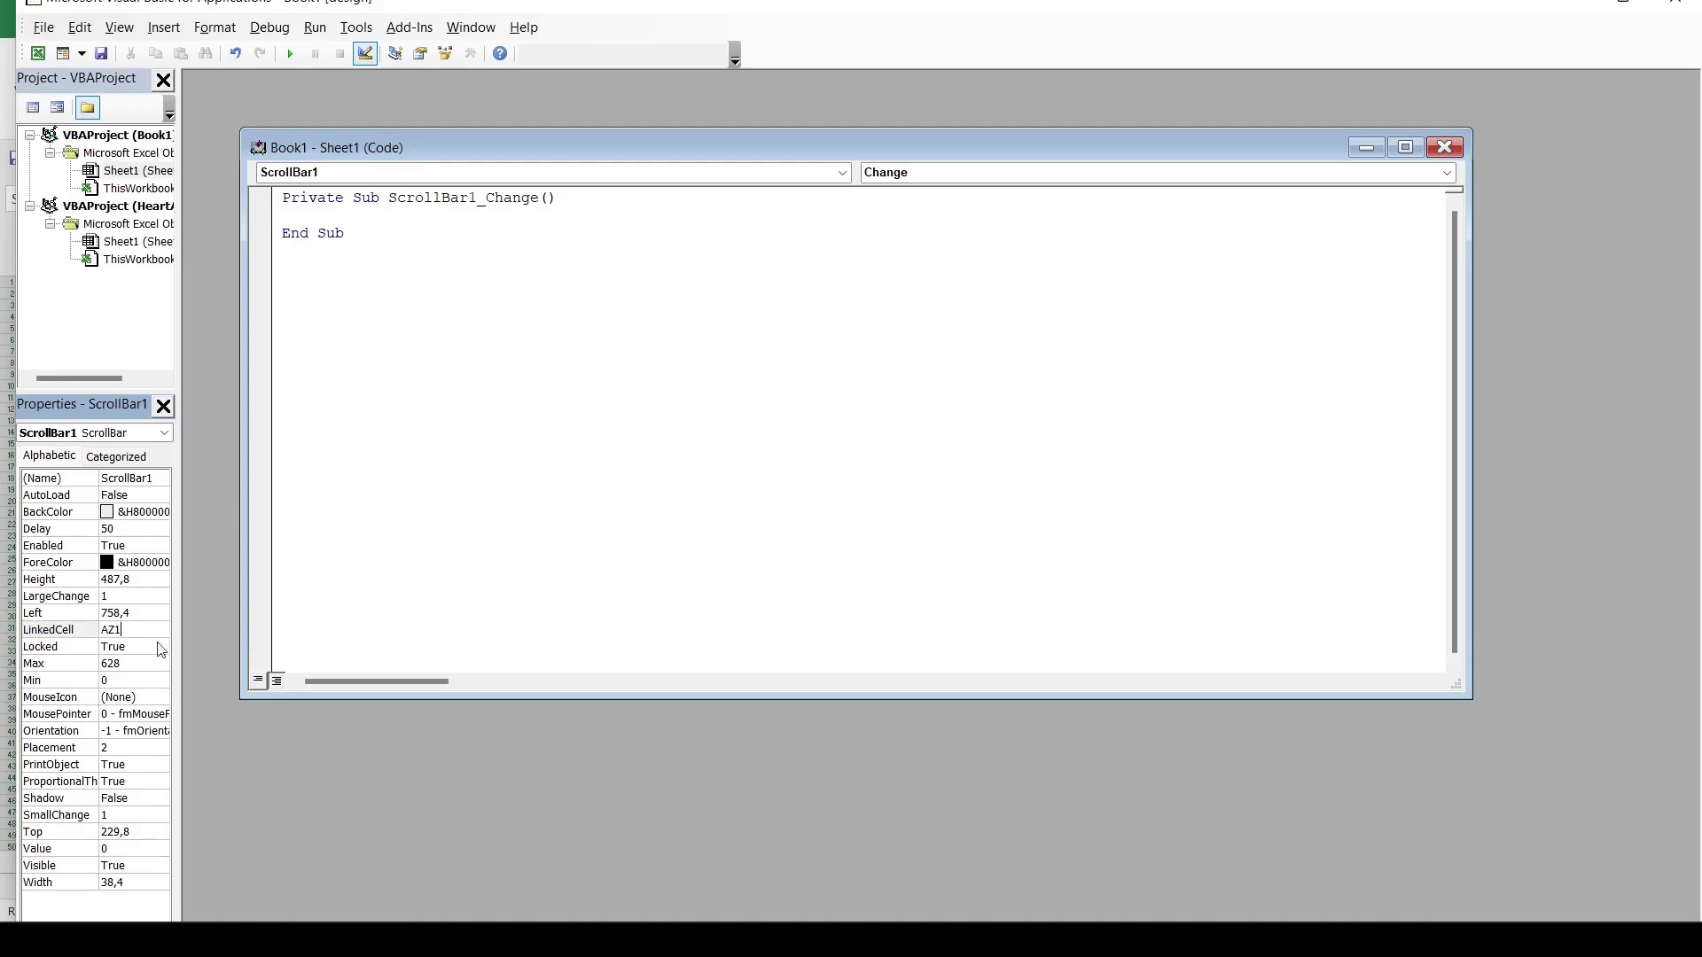
{"action": "key", "text": "Return"}
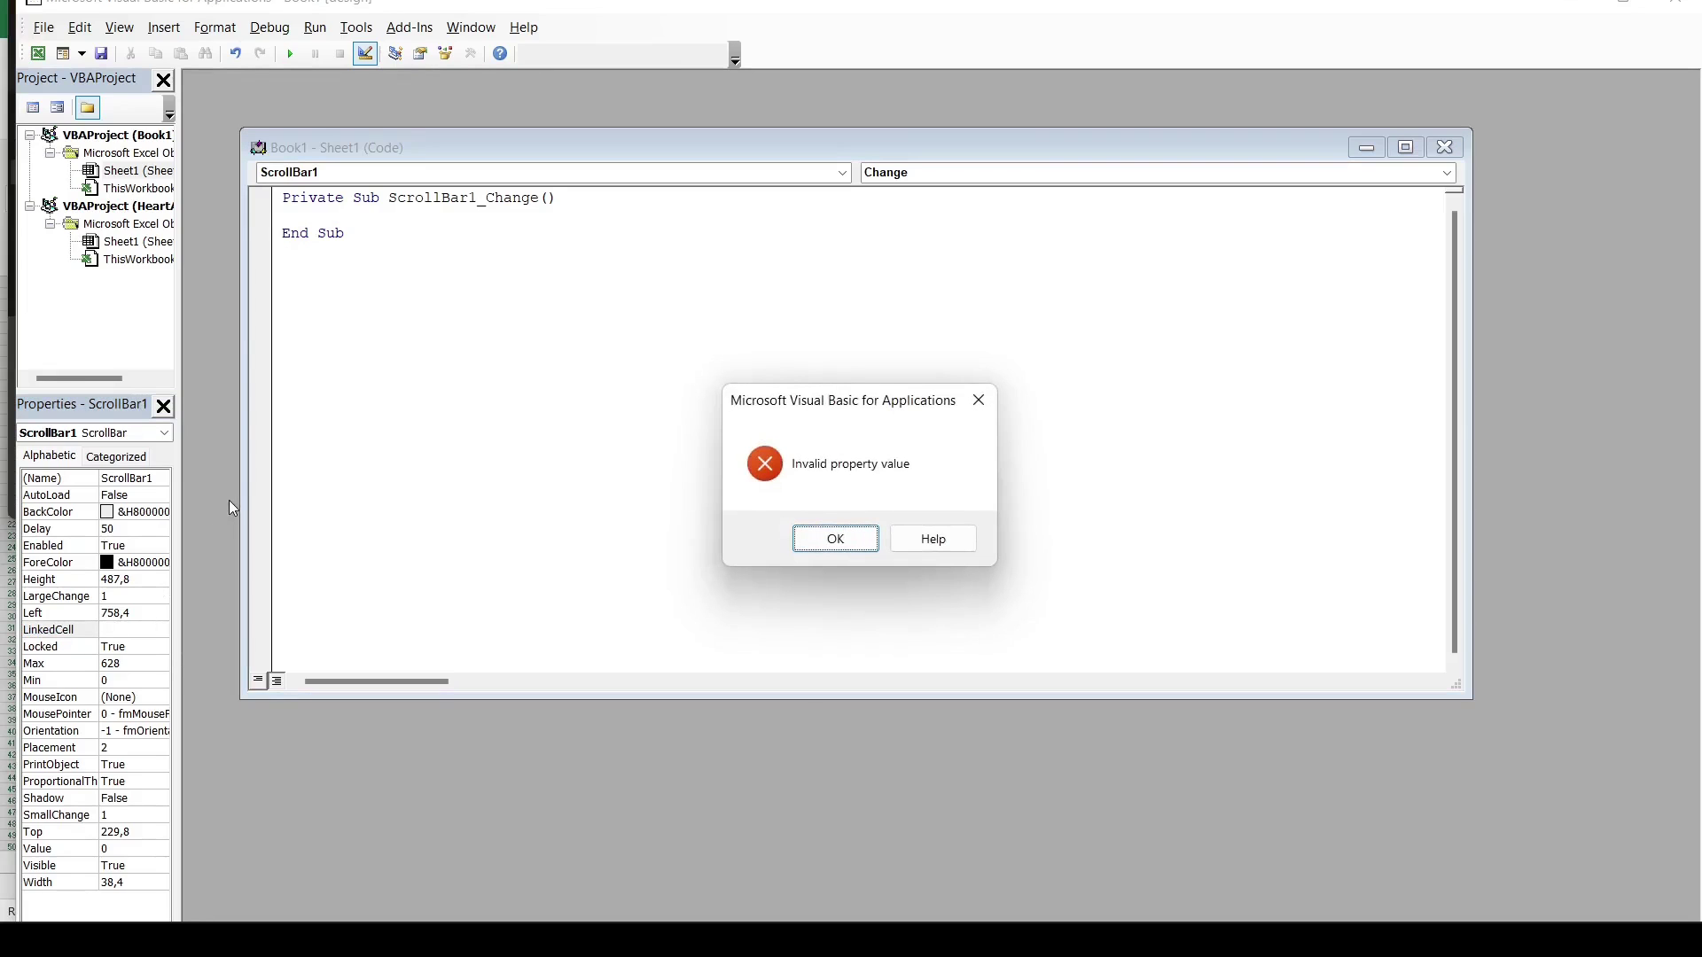
{"action": "left_click", "coordinate": [824, 537]}
{"action": "type", "text": "AZ1"}
{"action": "key", "text": "Return"}
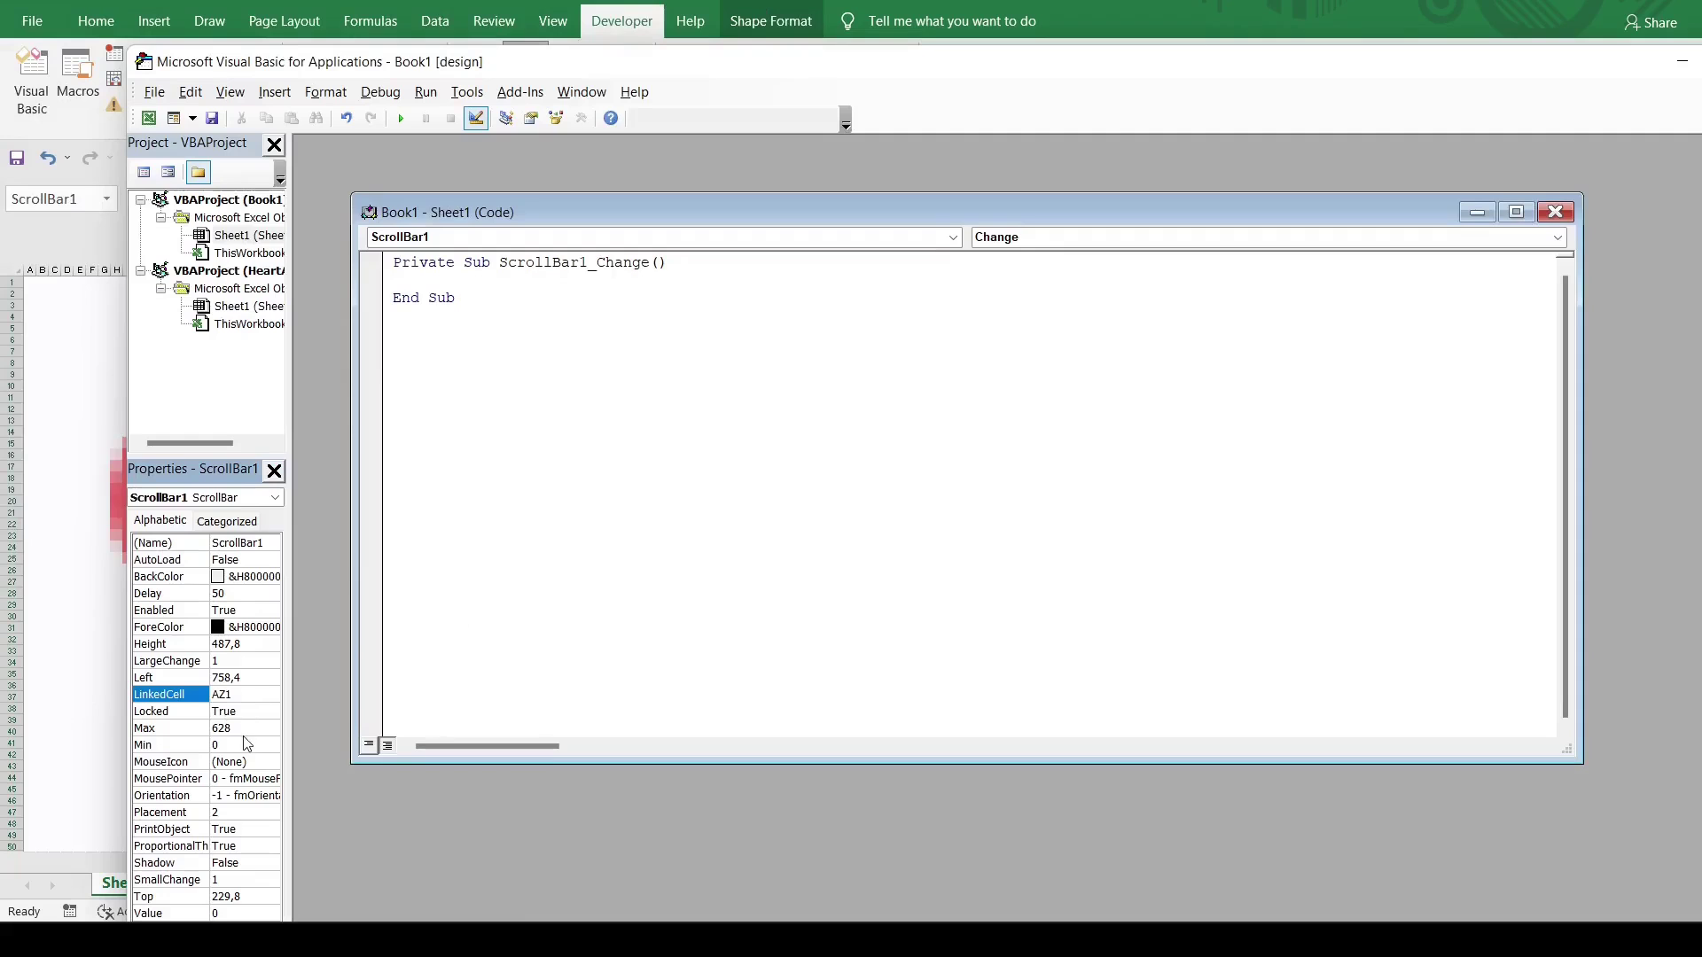
{"action": "left_click_drag", "start_coordinate": [1574, 64], "coordinate": [1185, 68]}
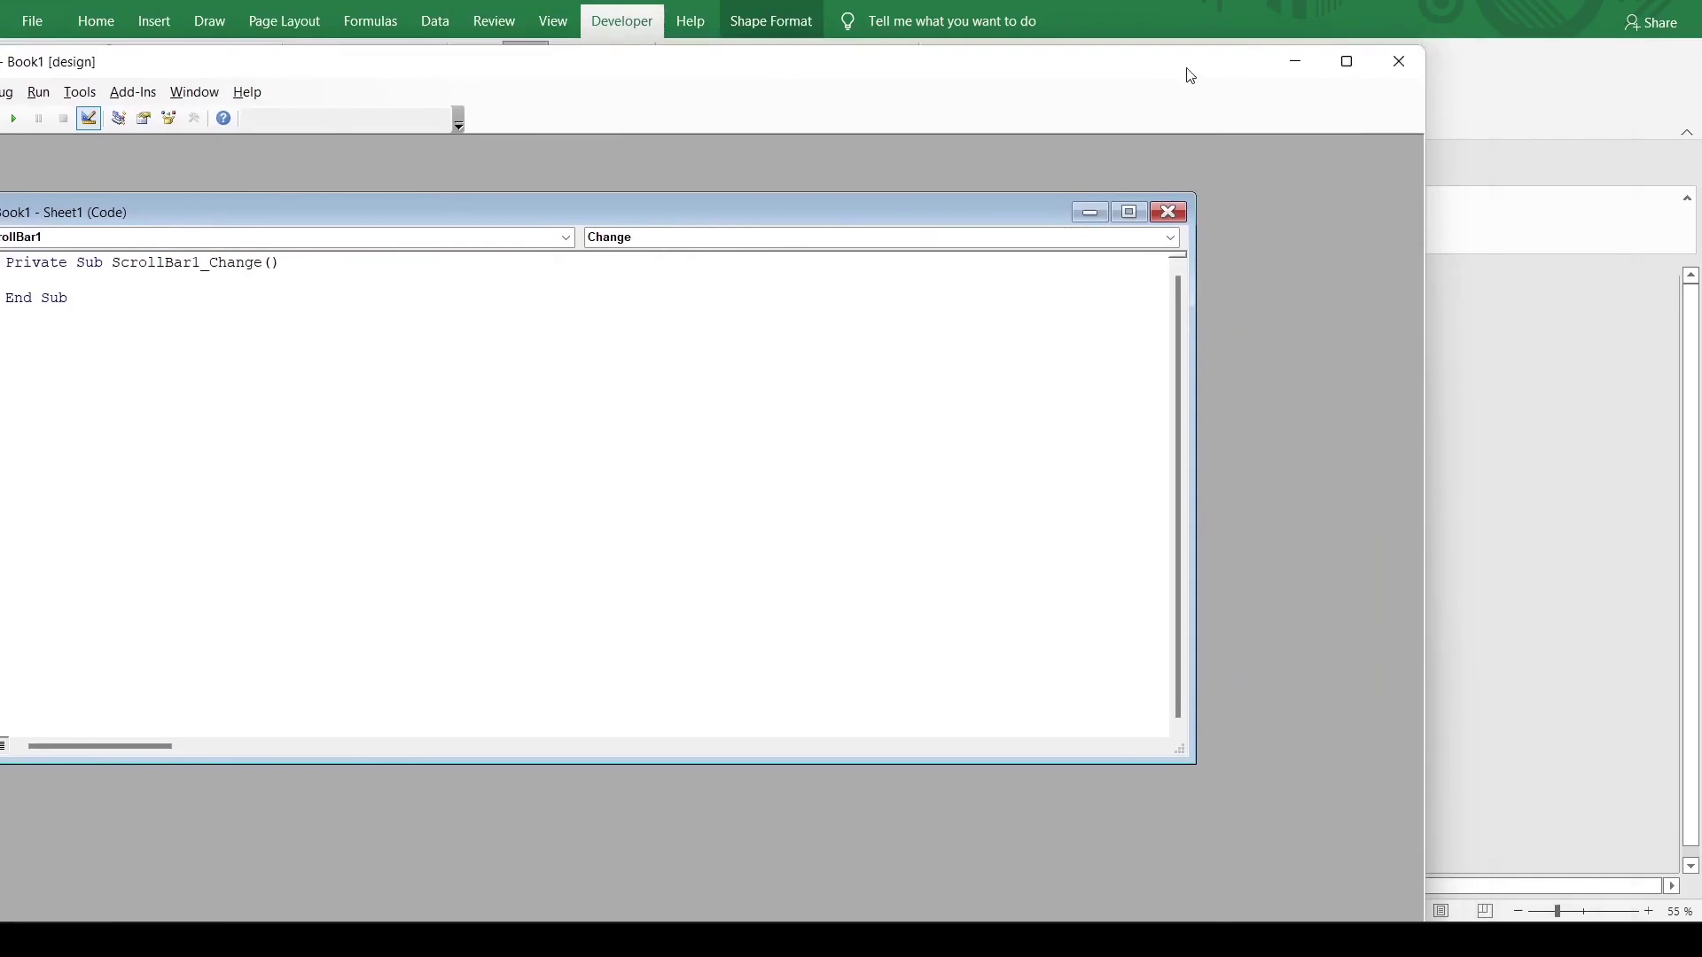
{"action": "left_click", "coordinate": [1396, 57]}
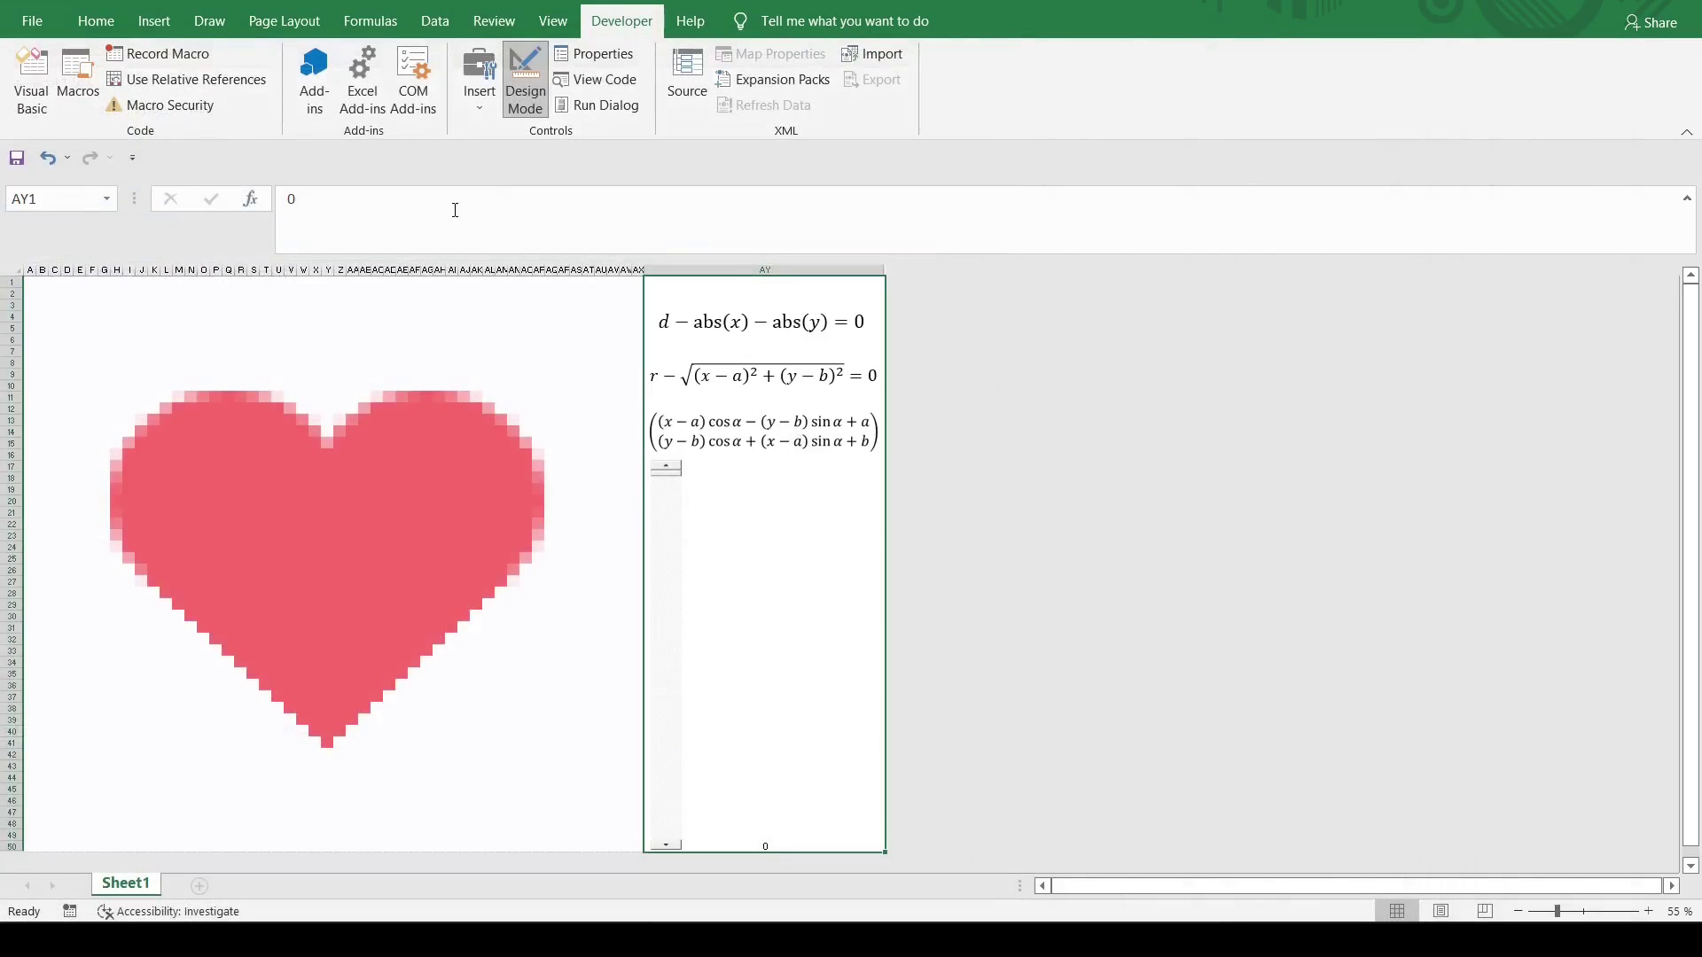
Replace the angle in AY1 with the entry AZ1/100.
{"action": "double_click", "coordinate": [291, 198]}
{"action": "type", "text": "AZ1"}
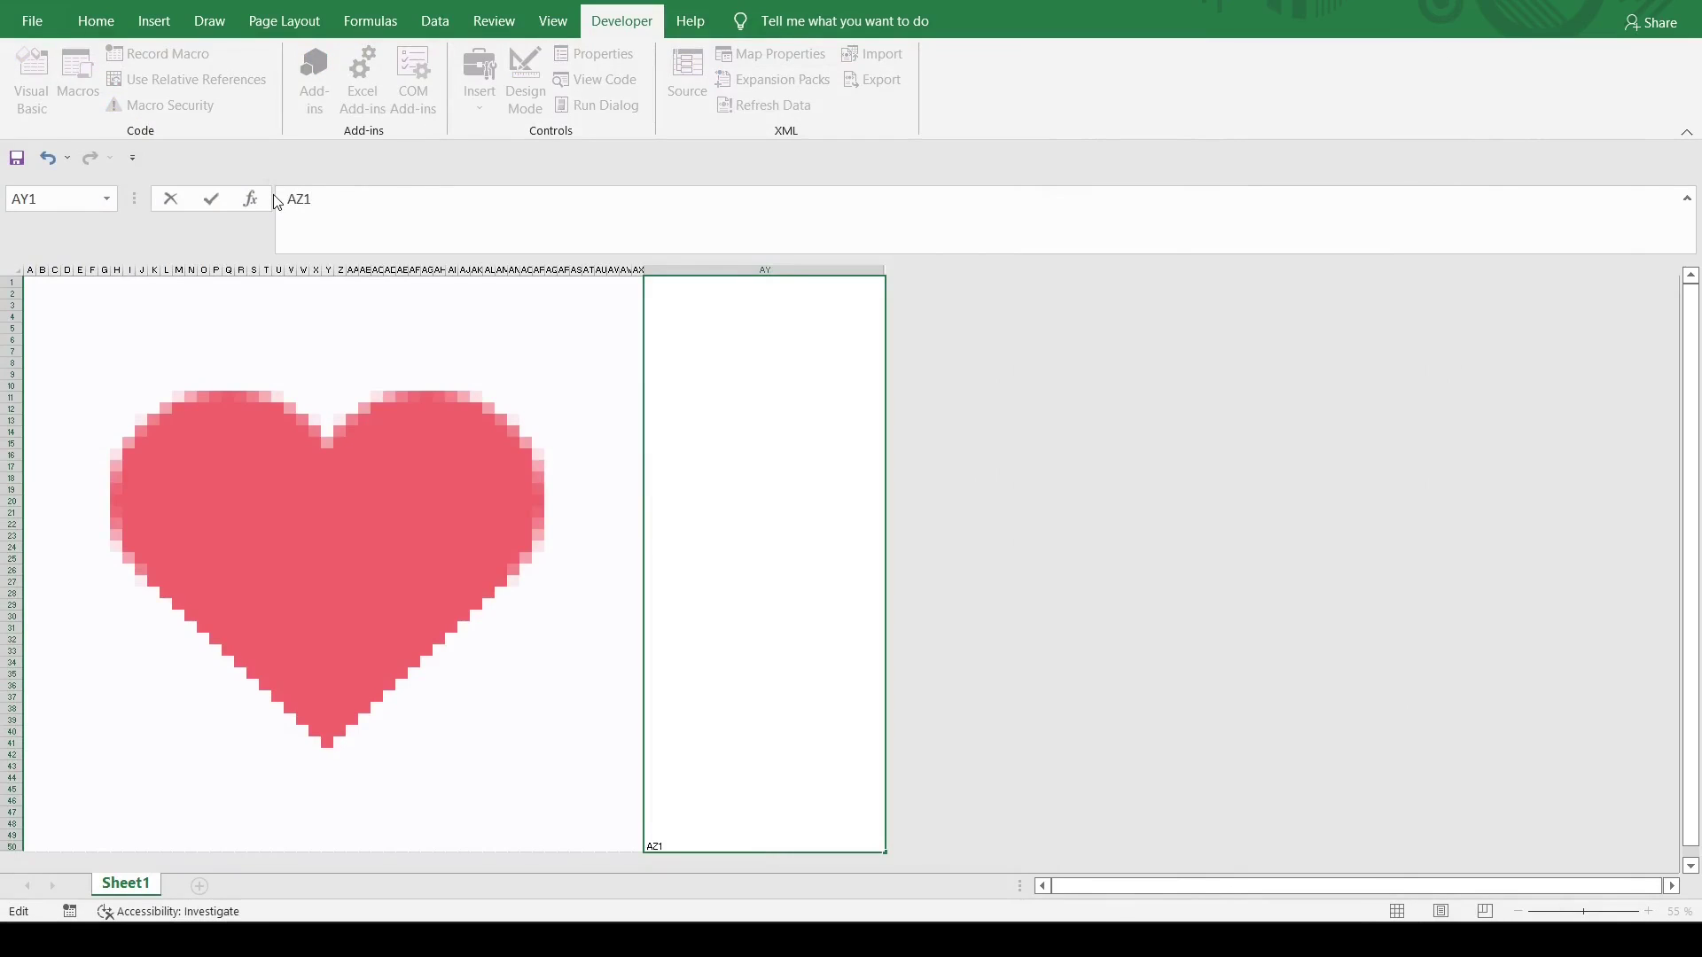
{"action": "type", "text": "/100"}
{"action": "left_click", "coordinate": [714, 543]}
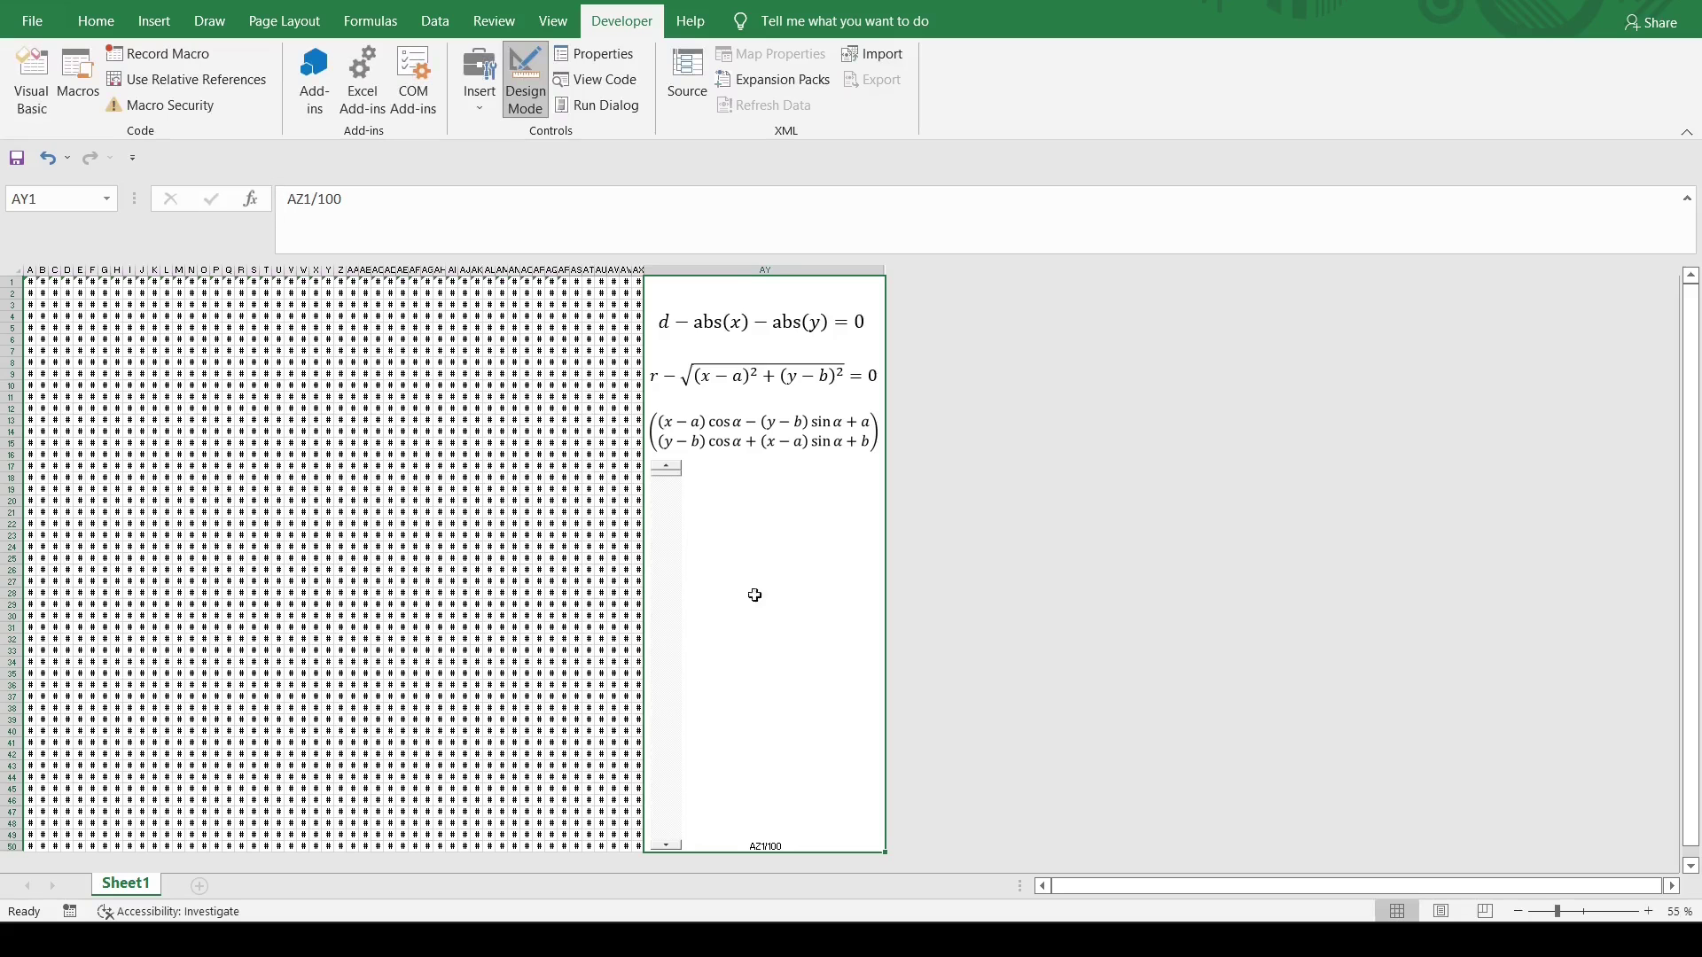
Turn off Design Mode, move the scroll bar, and correct the entry in AY1 to the formula =AZ1/100.
{"action": "left_click", "coordinate": [668, 467]}
{"action": "left_click", "coordinate": [529, 104]}
{"action": "left_click_drag", "start_coordinate": [667, 484], "coordinate": [667, 521]}
{"action": "left_click", "coordinate": [293, 200]}
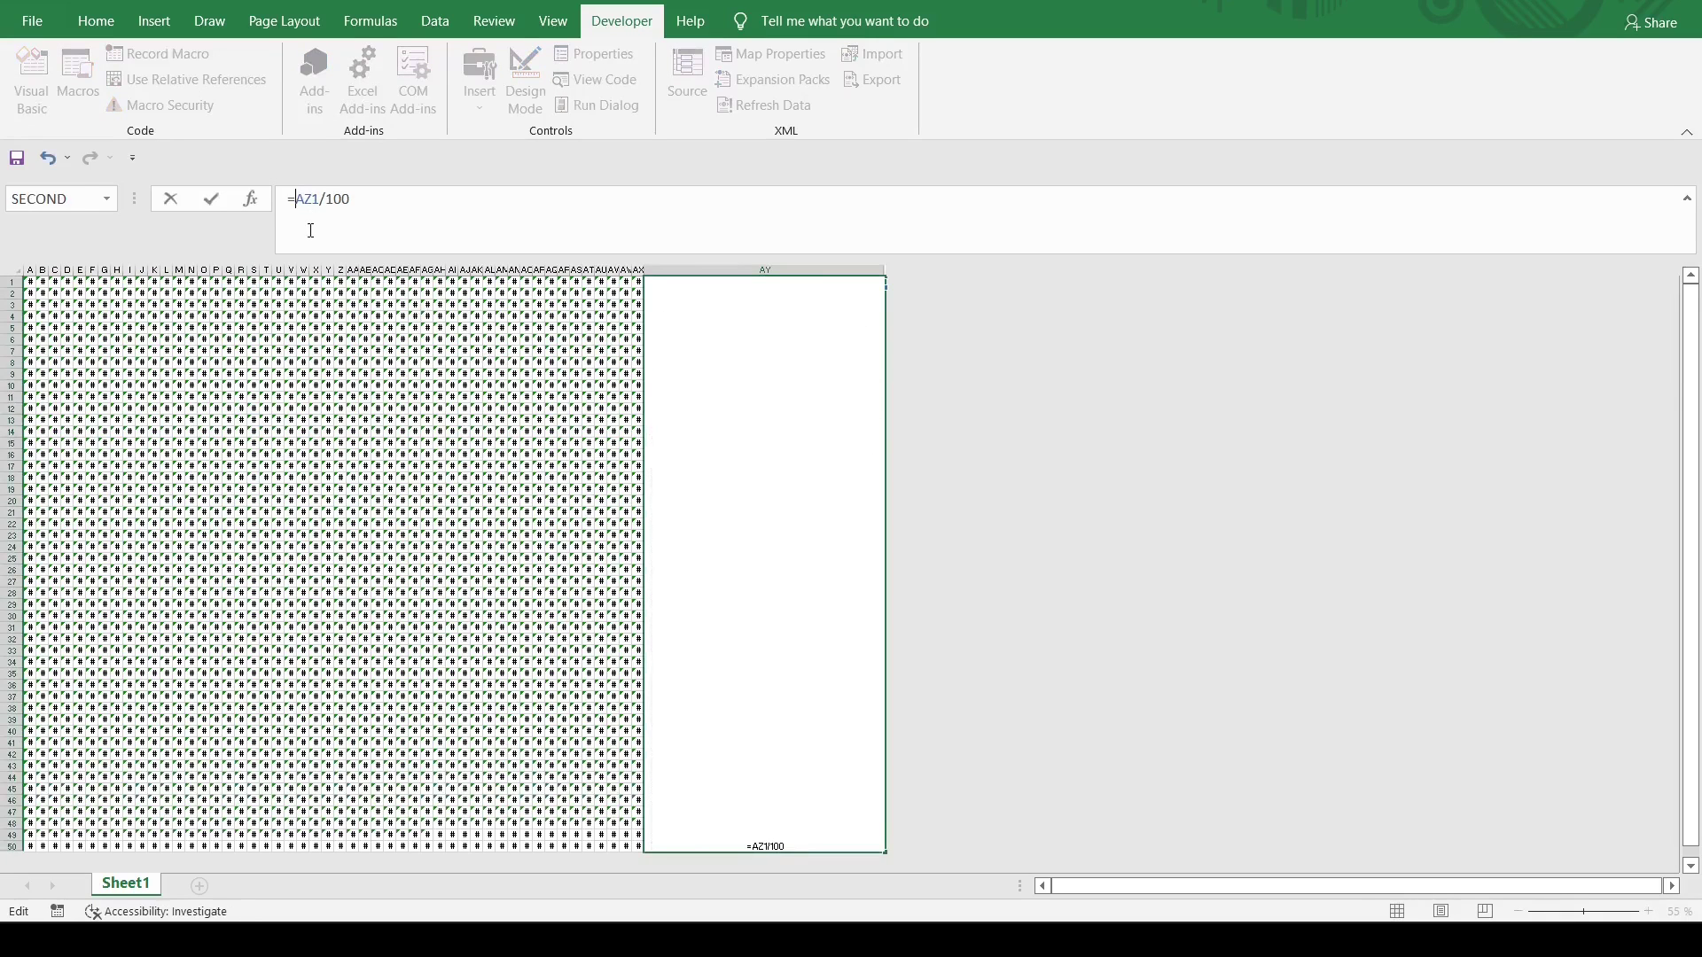
{"action": "key", "text": "Escape"}
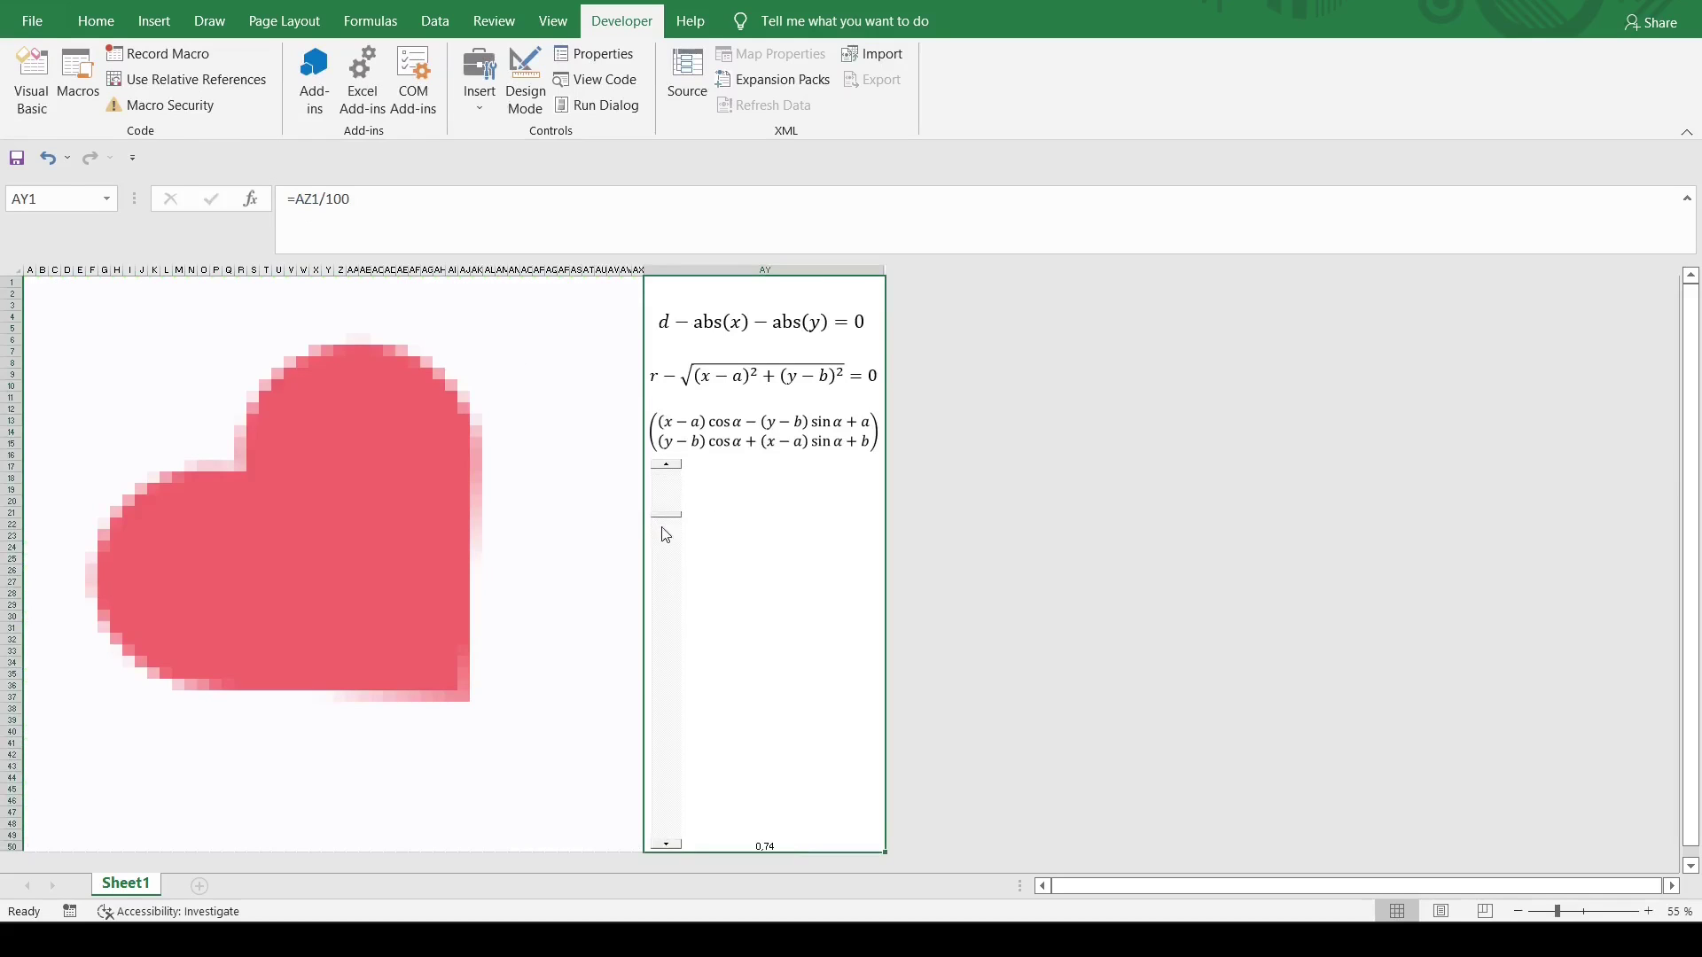
Rotate the heart with the scroll bar until the angle in AY1 is about 2,7.
{"action": "left_click", "coordinate": [666, 529]}
{"action": "left_click_drag", "start_coordinate": [666, 517], "coordinate": [662, 570]}
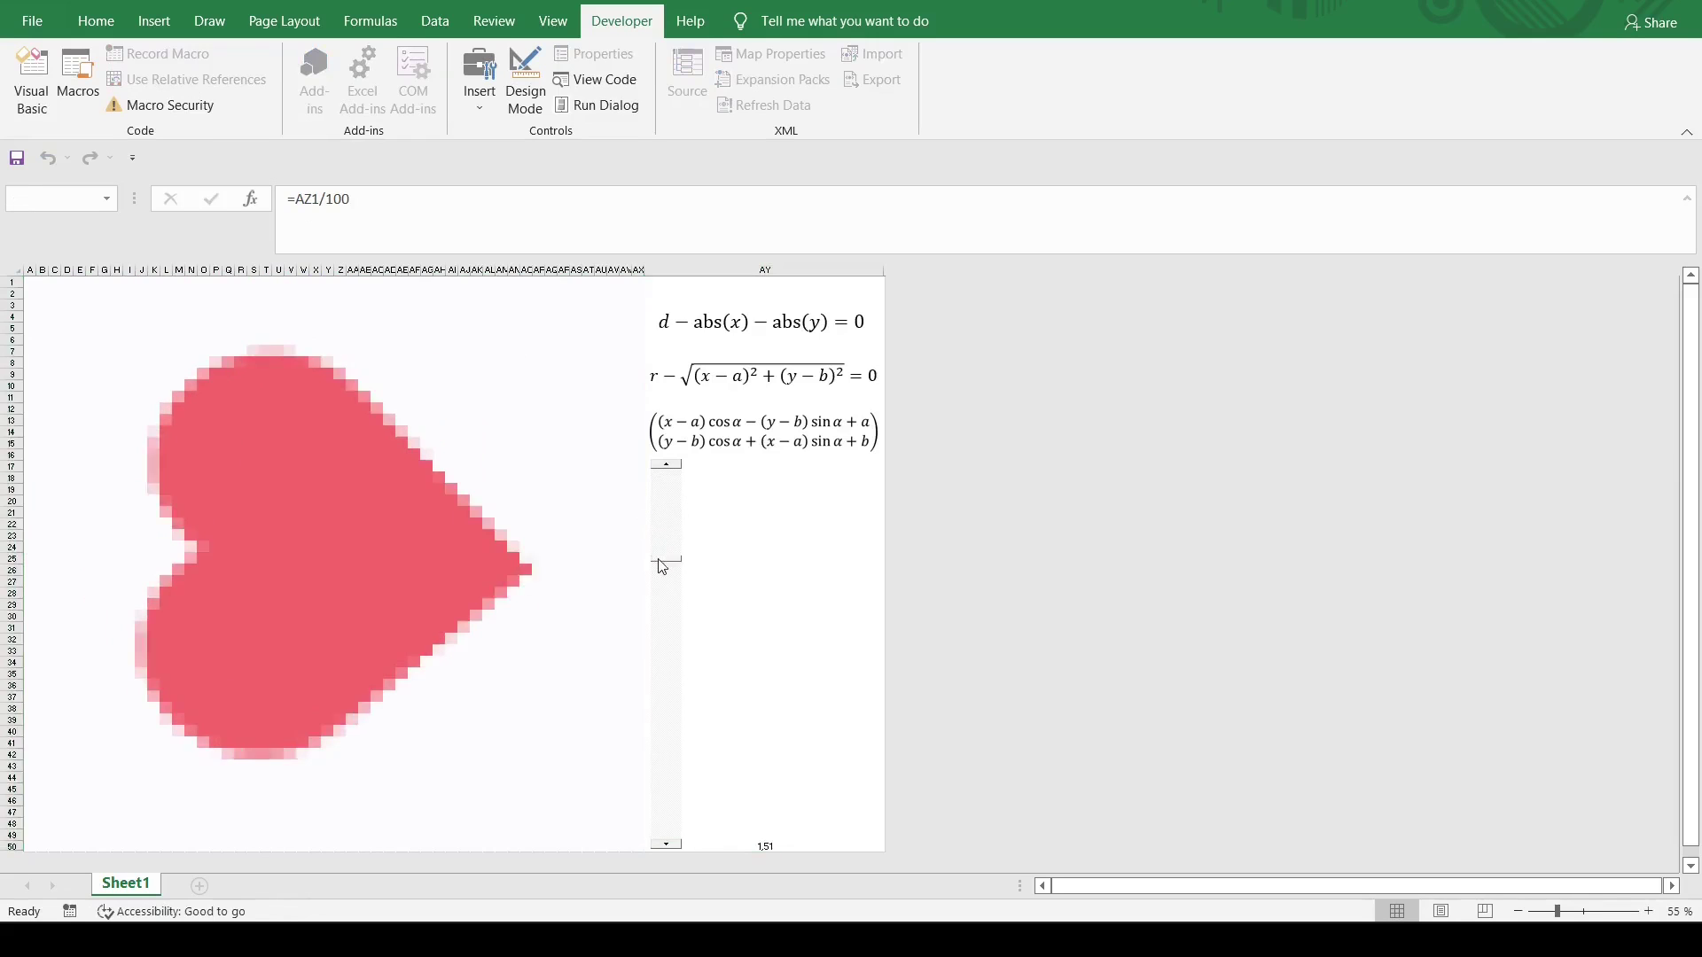
{"action": "mouse_move", "coordinate": [671, 510]}
{"action": "left_mouse_down"}
{"action": "mouse_move", "coordinate": [668, 741]}
{"action": "mouse_move", "coordinate": [673, 532]}
{"action": "left_mouse_up"}
{"action": "mouse_move", "coordinate": [667, 611]}
{"action": "left_mouse_down"}
{"action": "mouse_move", "coordinate": [665, 715]}
{"action": "mouse_move", "coordinate": [662, 501]}
{"action": "mouse_move", "coordinate": [668, 721]}
{"action": "mouse_move", "coordinate": [658, 483]}
{"action": "mouse_move", "coordinate": [657, 740]}
{"action": "mouse_move", "coordinate": [672, 714]}
{"action": "mouse_move", "coordinate": [664, 501]}
{"action": "mouse_move", "coordinate": [667, 638]}
{"action": "left_mouse_up"}
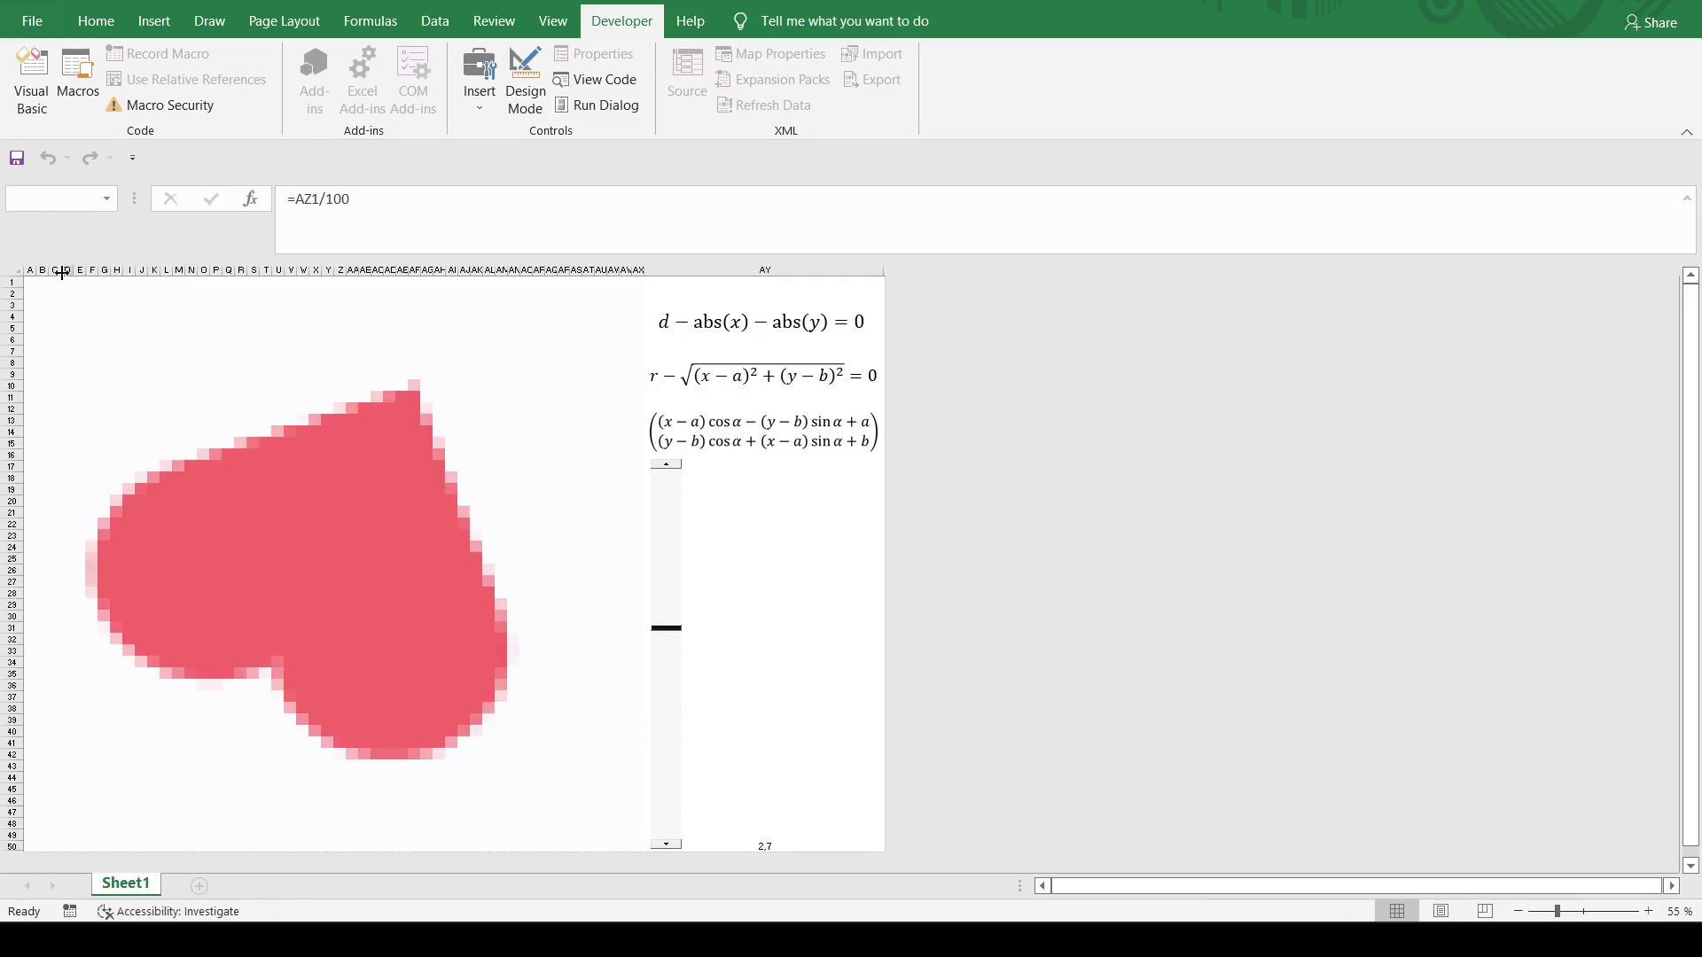
Display the heart formula in A1 and advance the scroll bar to an angle of 2,71.
{"action": "left_click", "coordinate": [30, 281]}
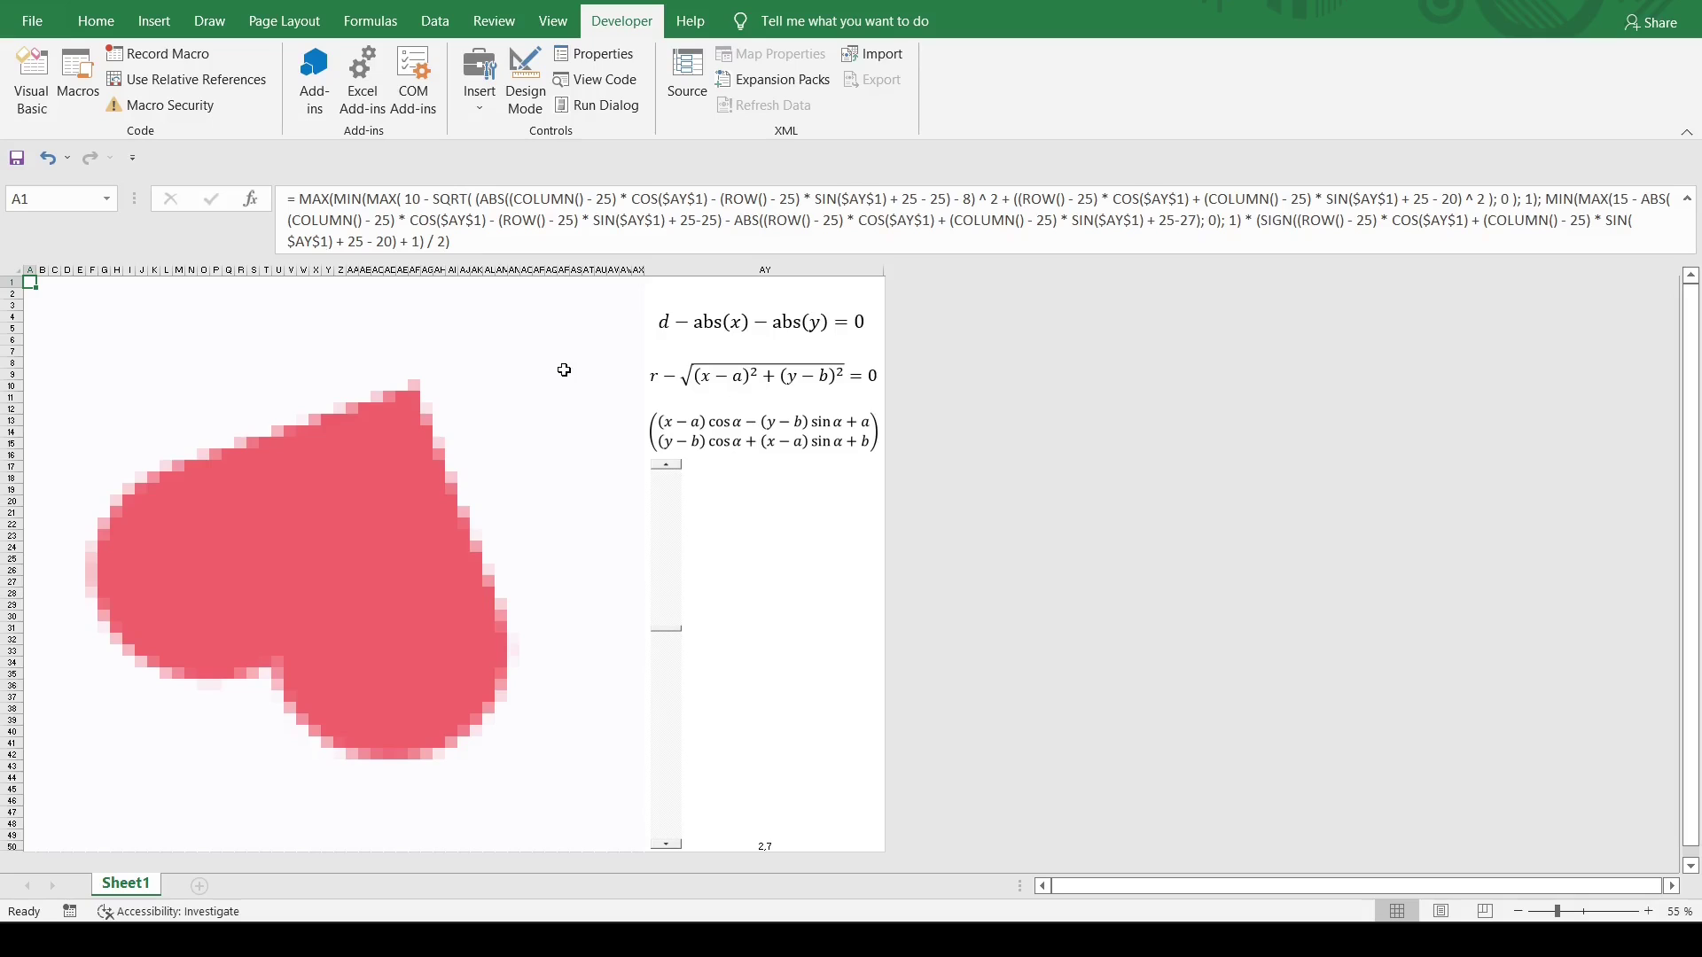
{"action": "left_click", "coordinate": [676, 634]}
{"action": "left_click", "coordinate": [669, 628]}
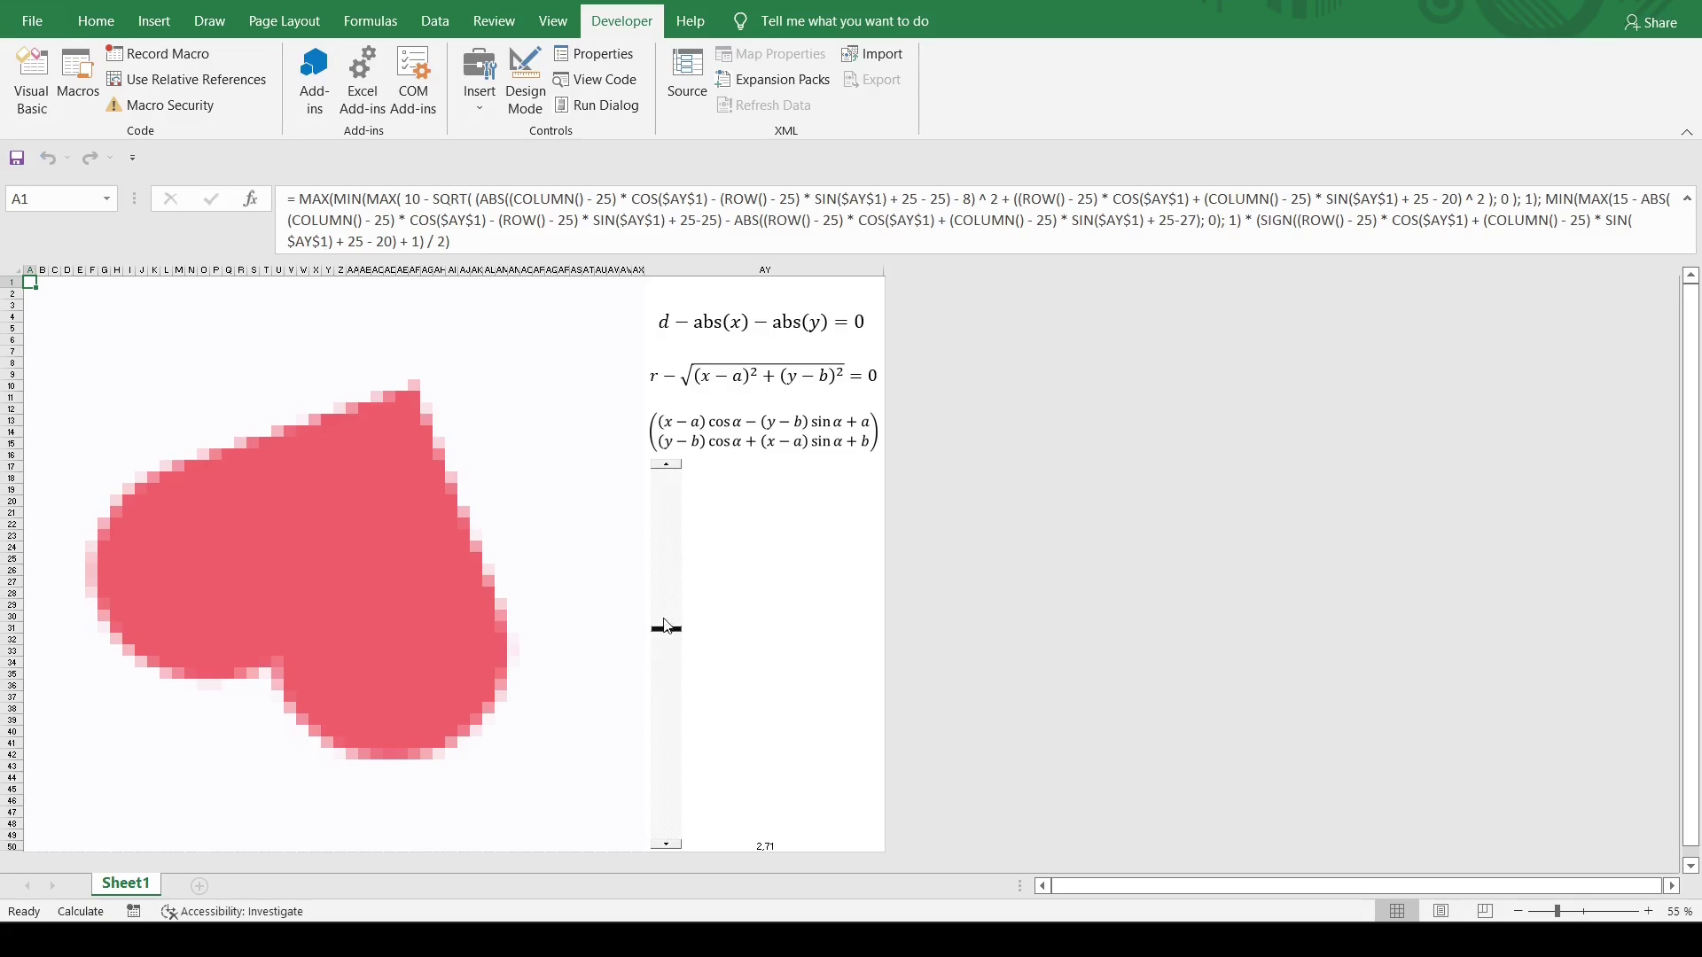